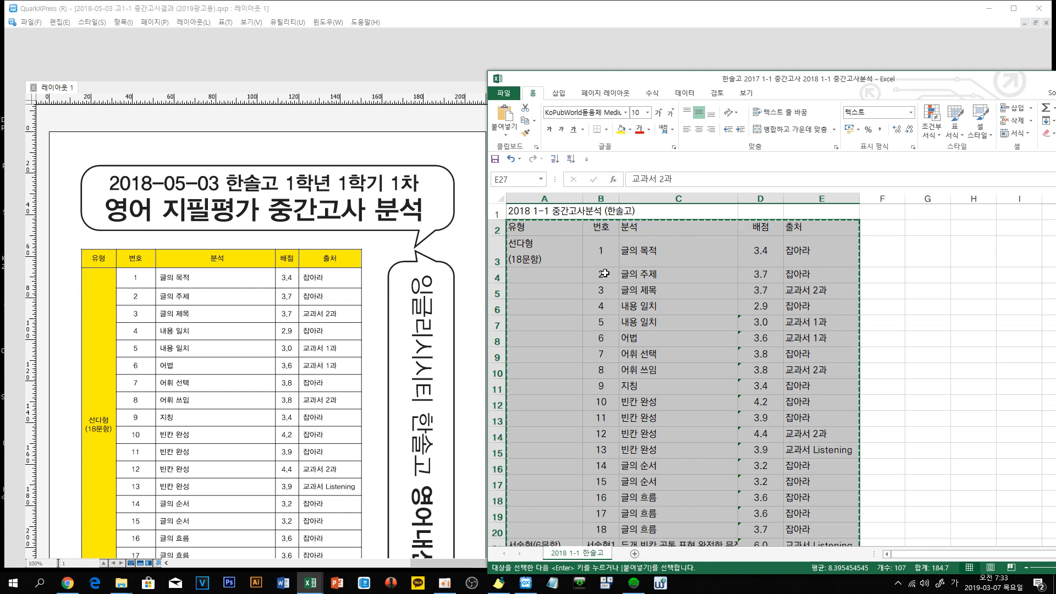
# Step: Copy the selected exam analysis cells in Excel and switch to the QuarkXPress layout
pyautogui.rightClick(563, 237)
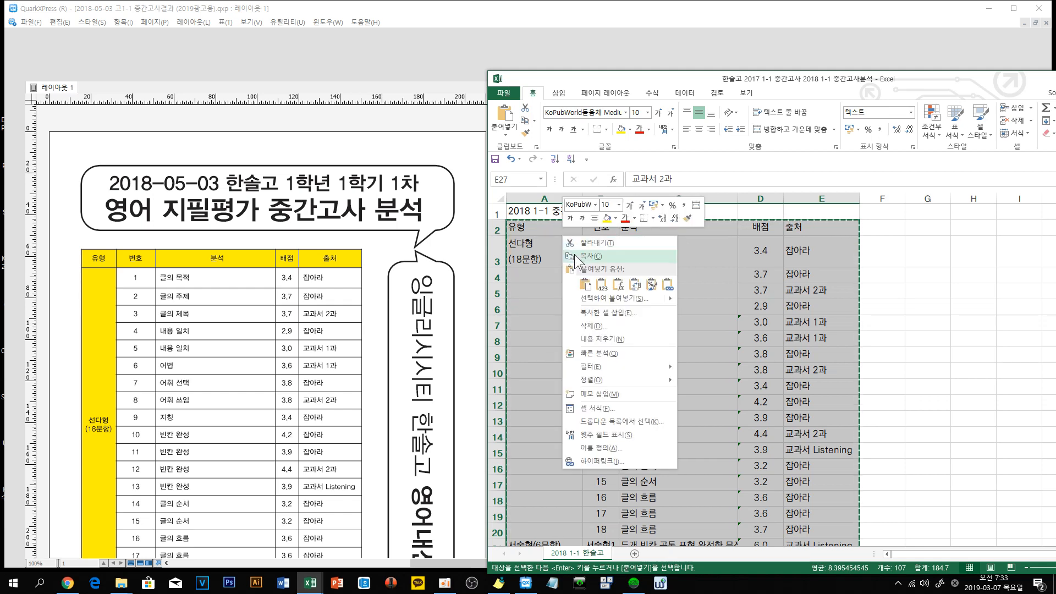
pyautogui.moveTo(584, 302)
pyautogui.scroll(-5, 584, 301)
pyautogui.click(330, 7)
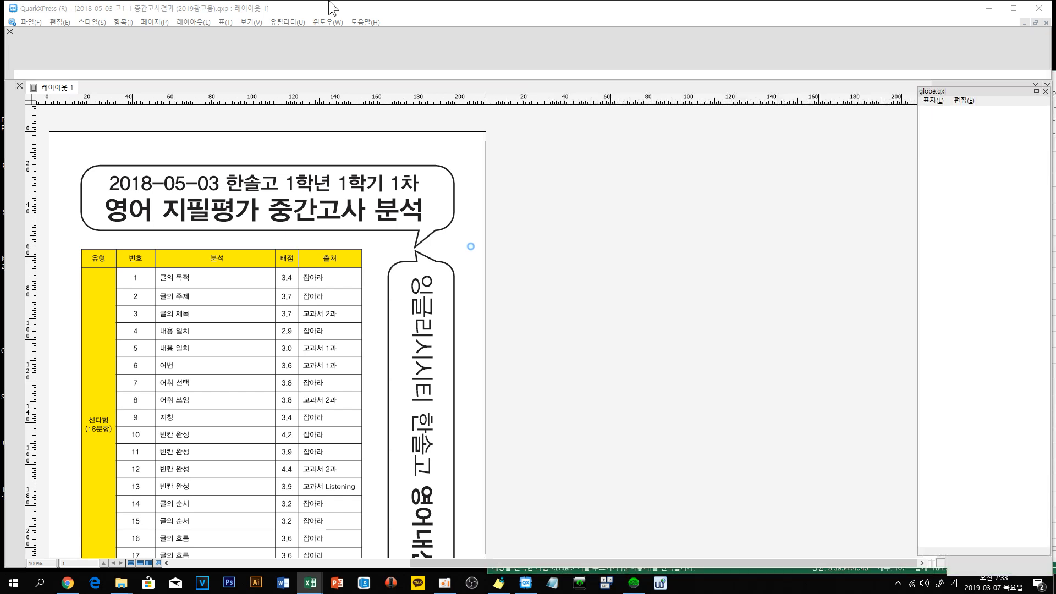
pyautogui.click(535, 256)
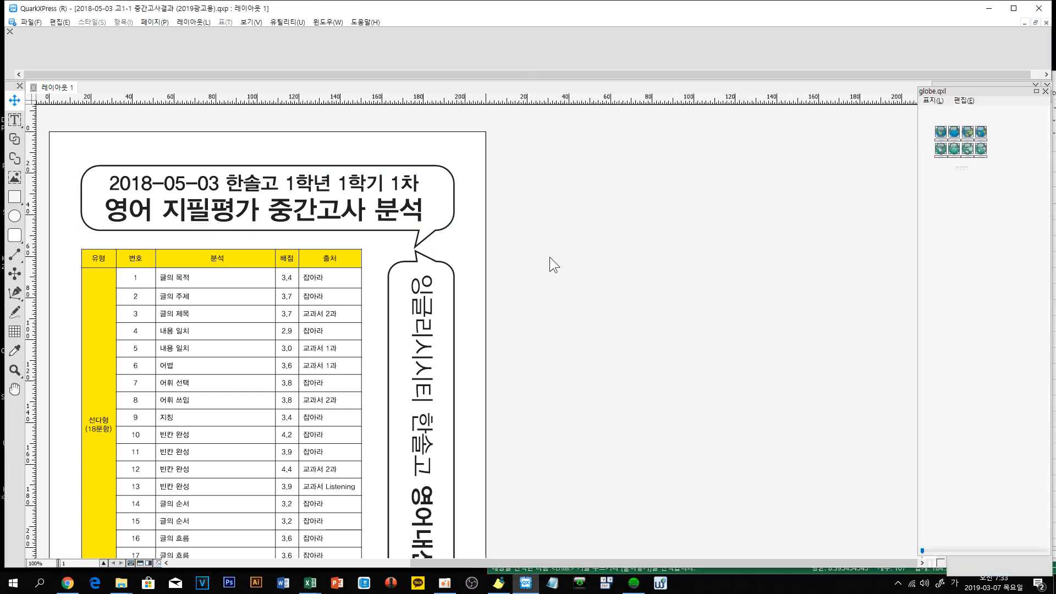
# Step: Try pasting the copied cells as native objects with source colour profiles ignored, and delete the pasted result
pyautogui.rightClick(547, 259)
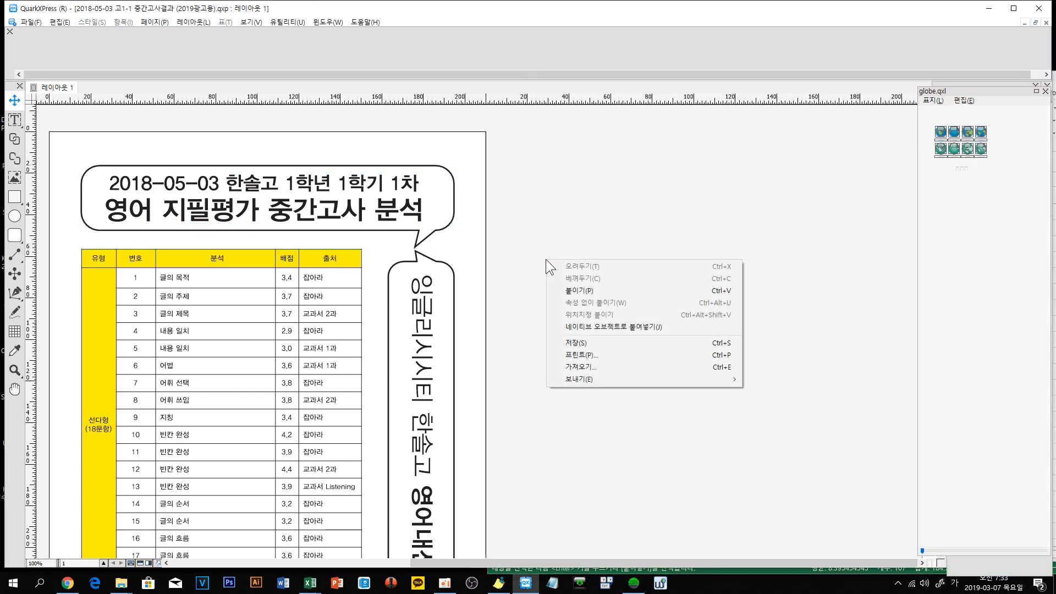
pyautogui.click(583, 327)
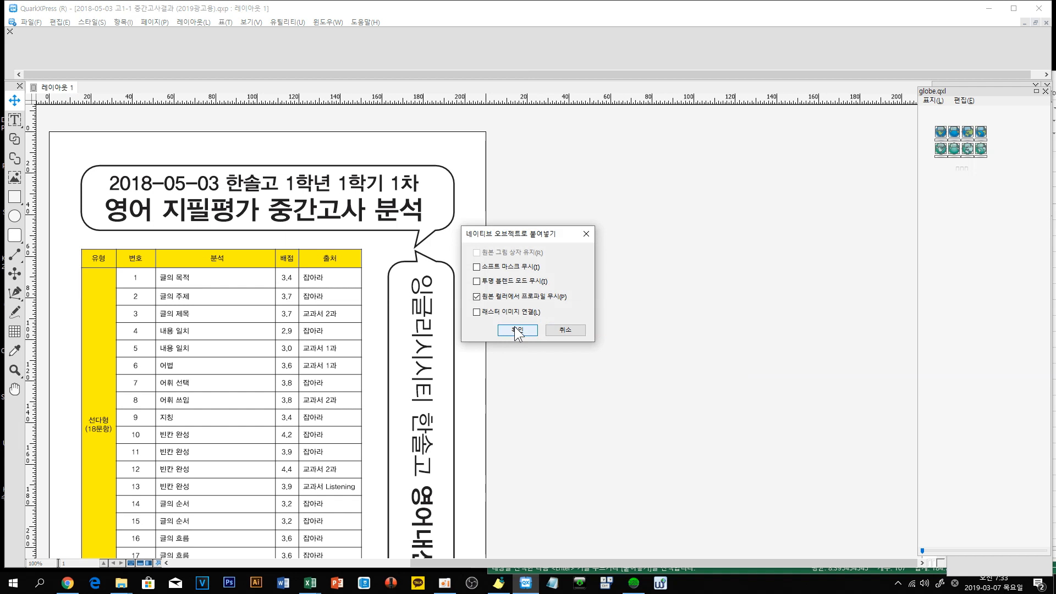
pyautogui.click(517, 330)
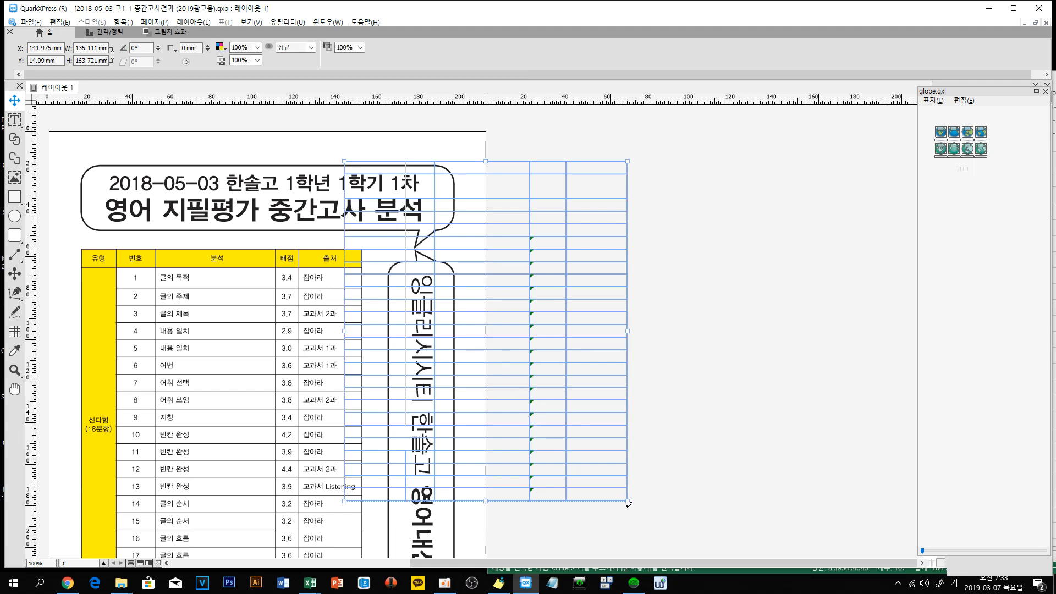
pyautogui.click(550, 177)
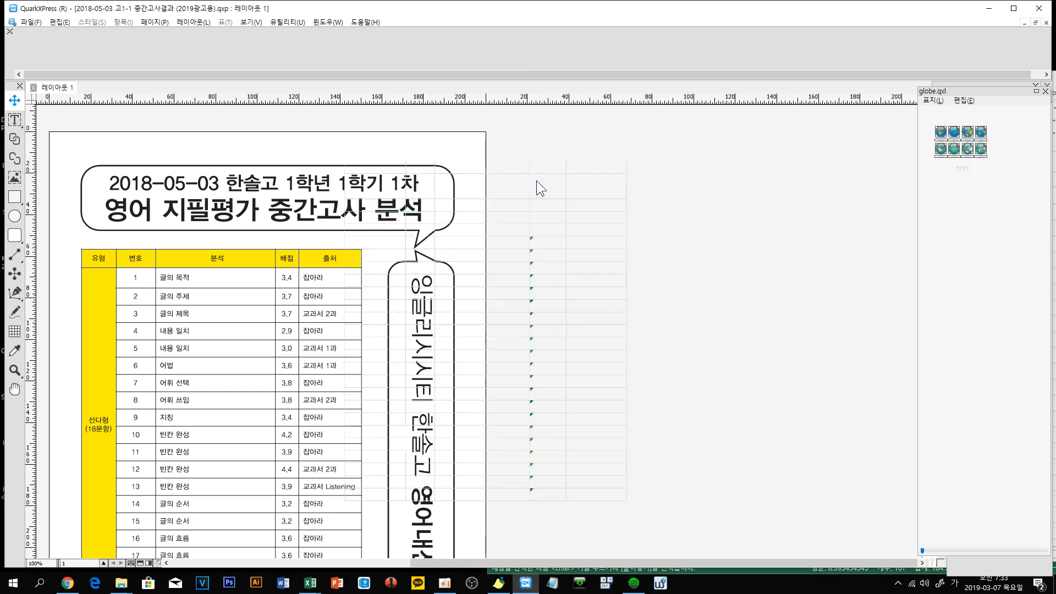
pyautogui.click(591, 305)
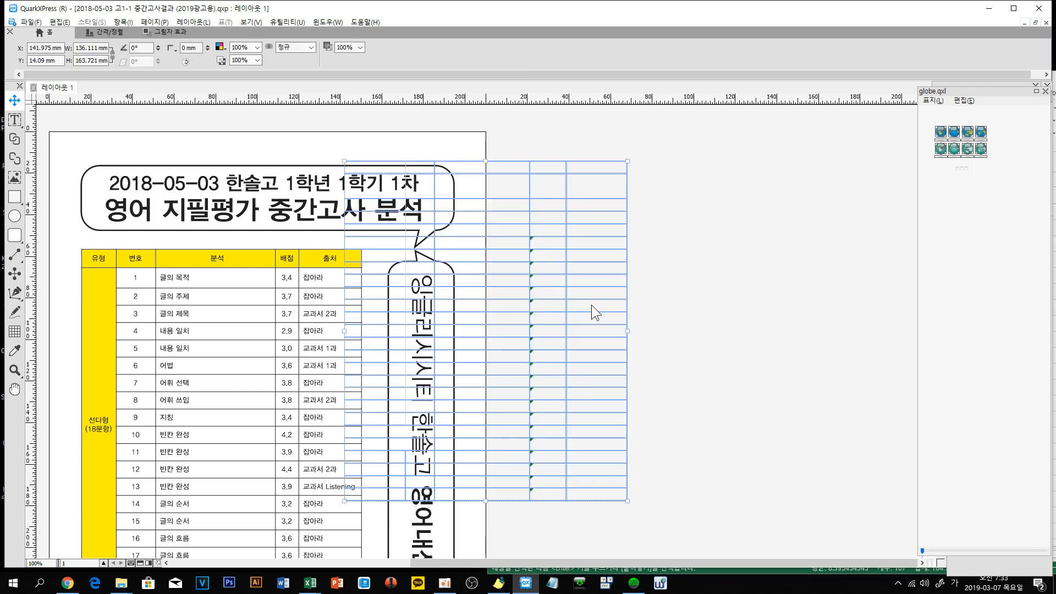
pyautogui.press('Delete')
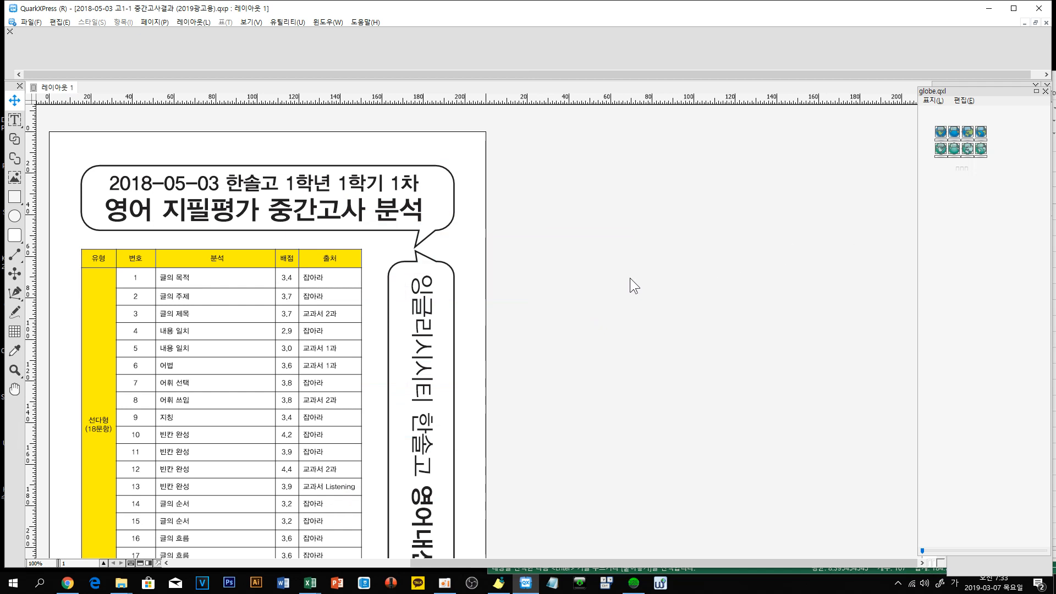
# Step: Paste the copied cells as a regular table and move it onto the empty pasteboard beside the page
pyautogui.hotkey('ctrl', 'v')
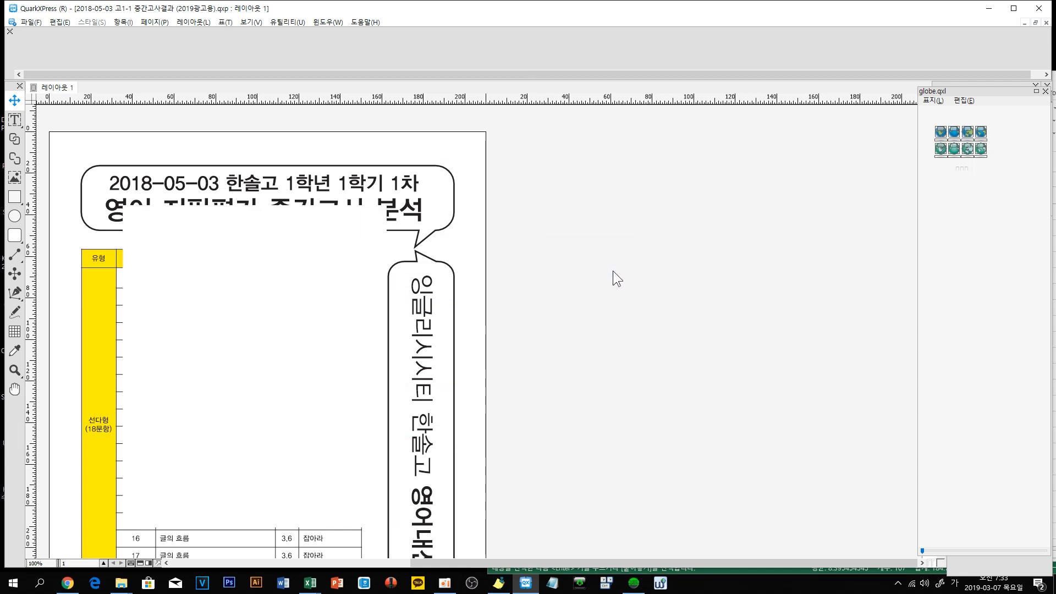
pyautogui.moveTo(349, 236); pyautogui.dragTo(760, 256)
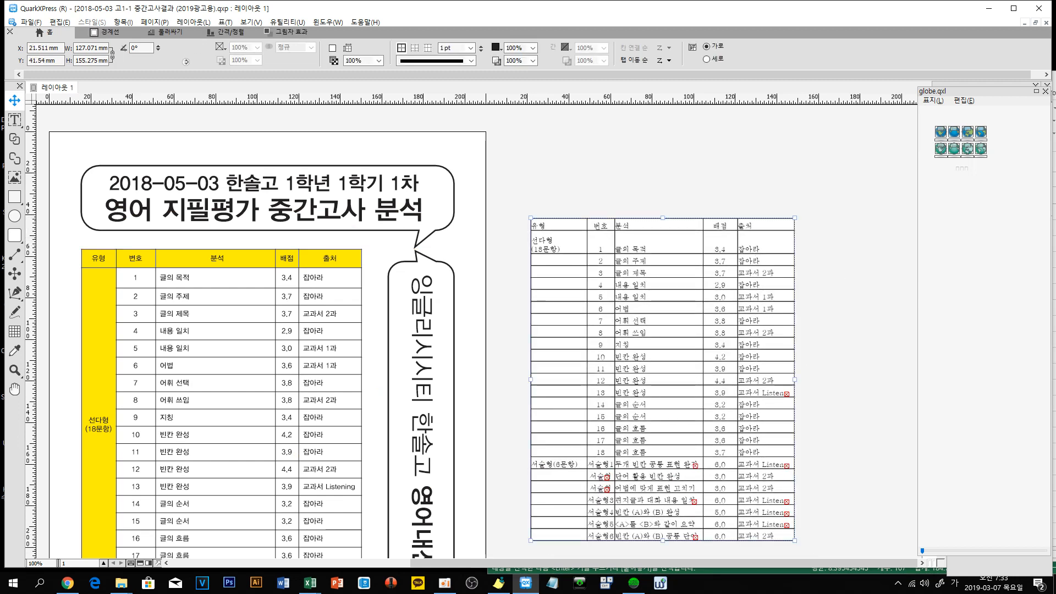
pyautogui.press('Tab')
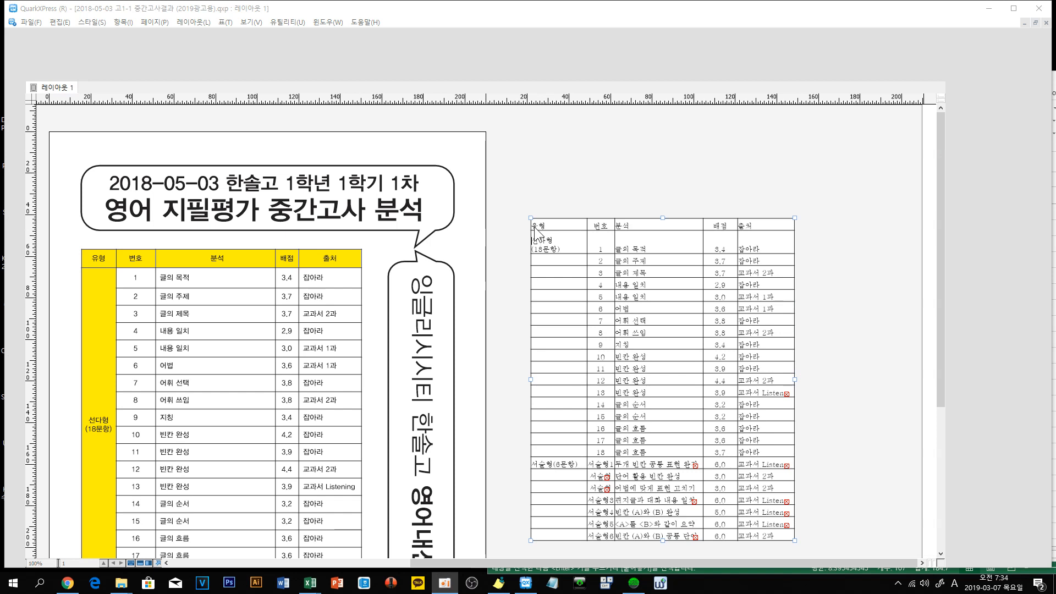
pyautogui.moveTo(113, 147); pyautogui.dragTo(328, 106)
pyautogui.press('Tab')
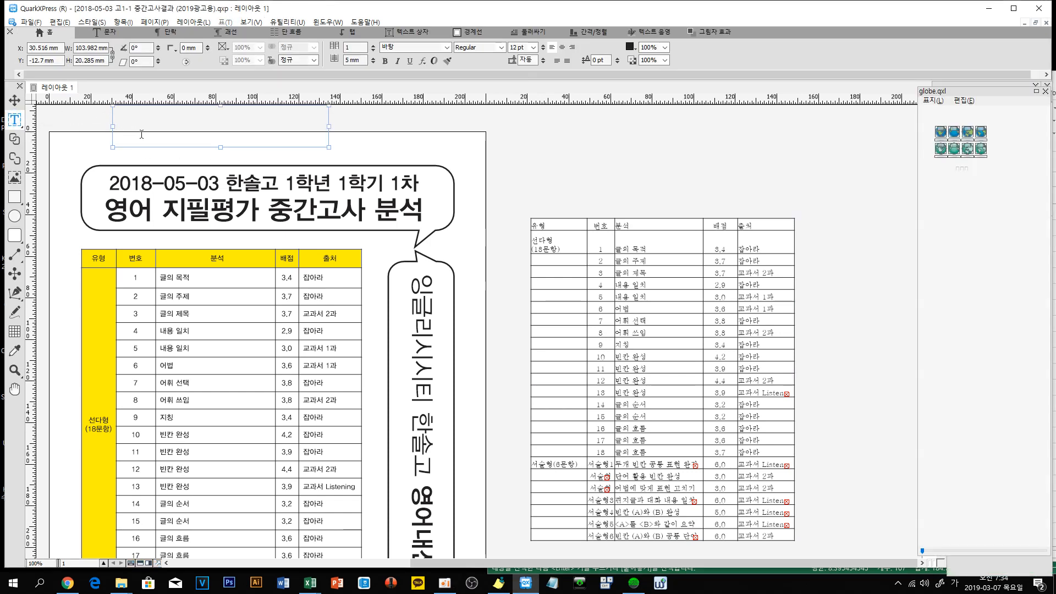
pyautogui.moveTo(145, 131); pyautogui.dragTo(144, 114)
pyautogui.hotkey('ctrl', 'k')
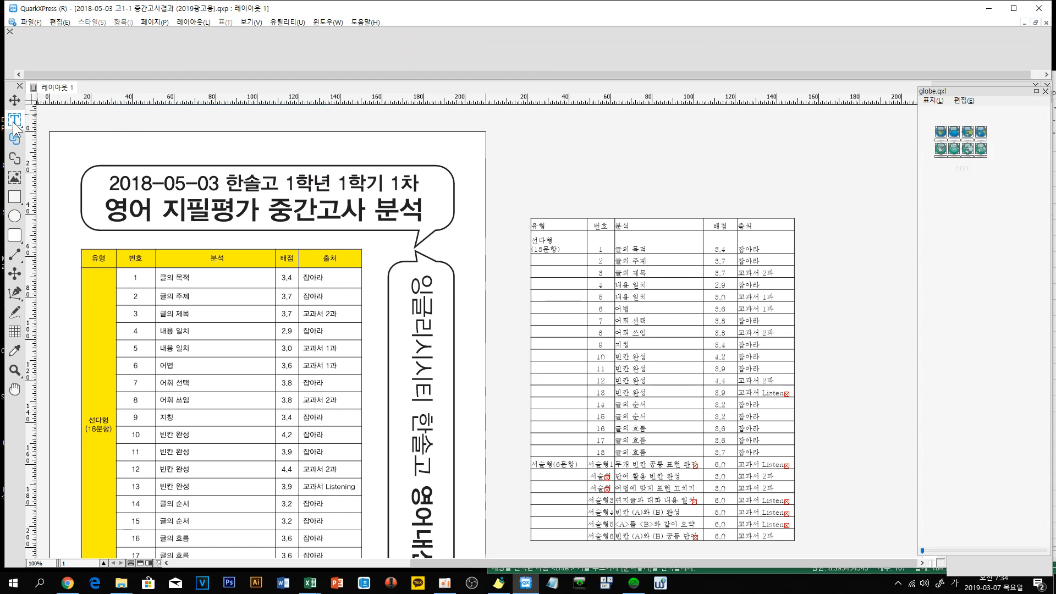
# Step: Select the text in all cells of the pasted table and set its font to KoPubWorld돋움체
pyautogui.click(13, 120)
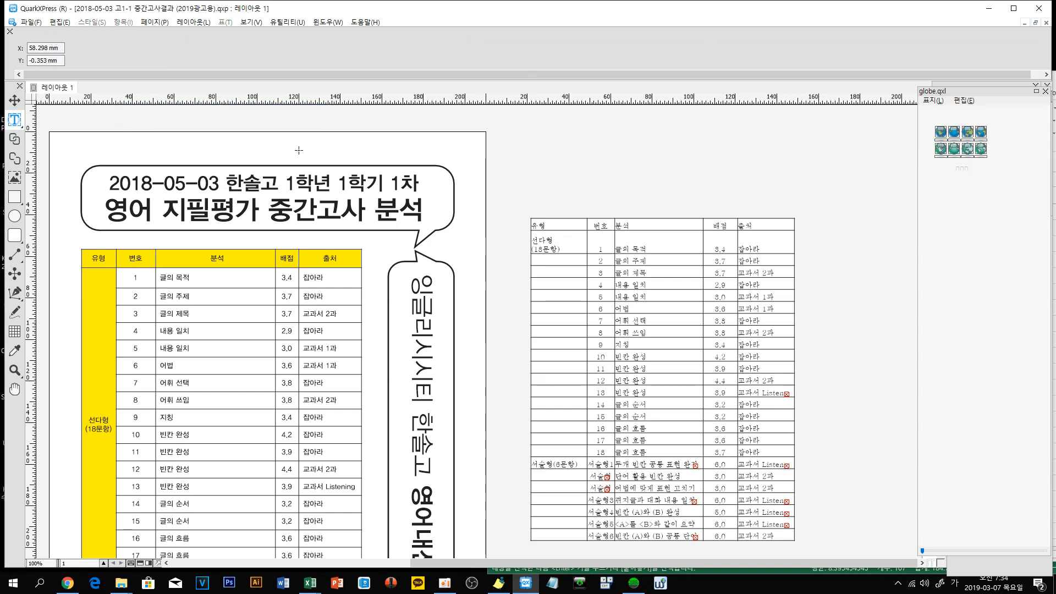
pyautogui.click(540, 226)
pyautogui.click(539, 226)
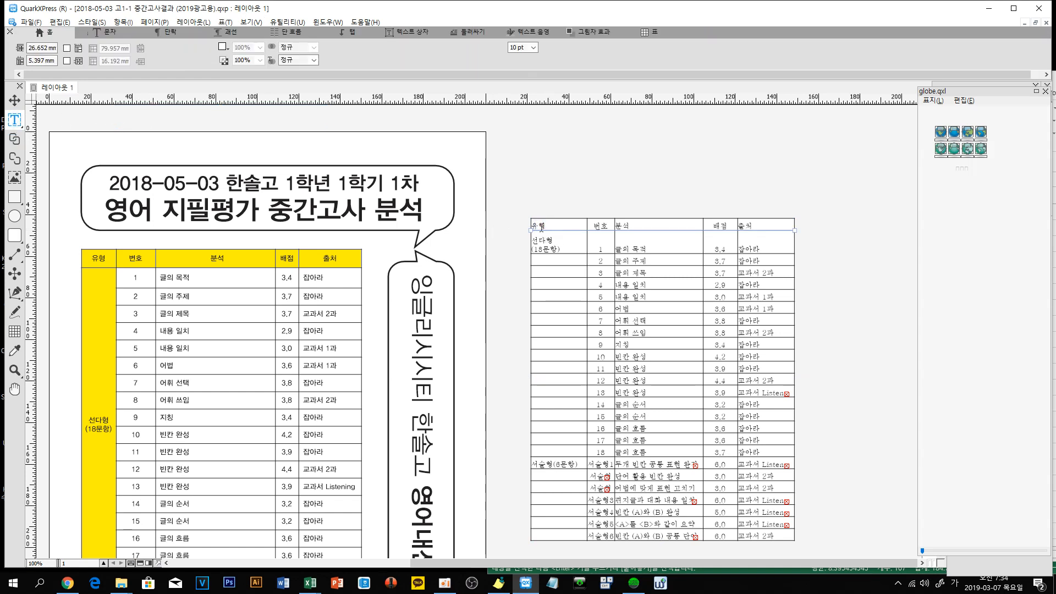
pyautogui.moveTo(534, 226); pyautogui.dragTo(786, 533)
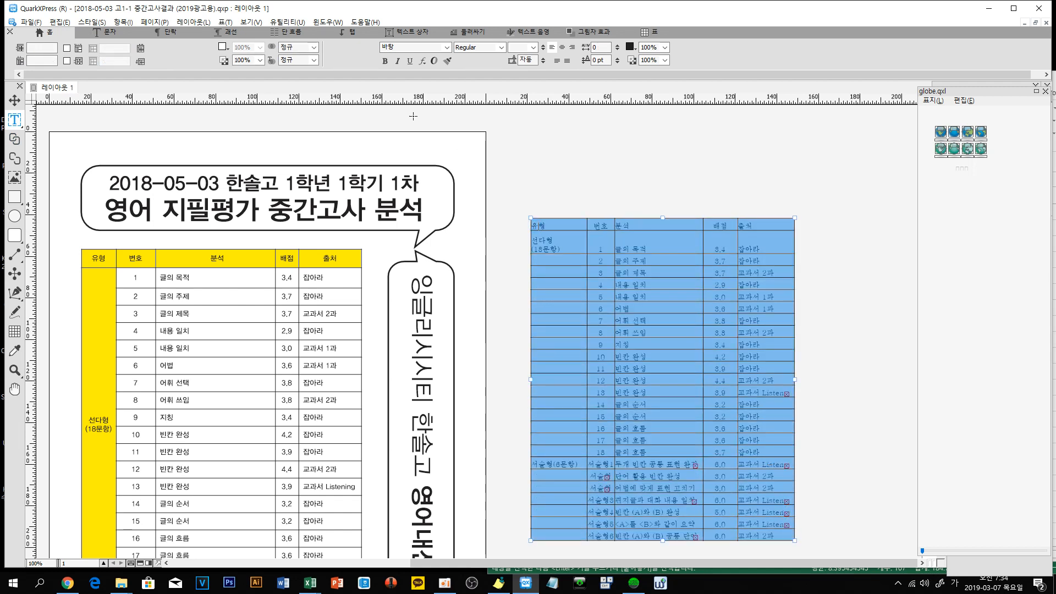
pyautogui.click(106, 32)
pyautogui.click(56, 49)
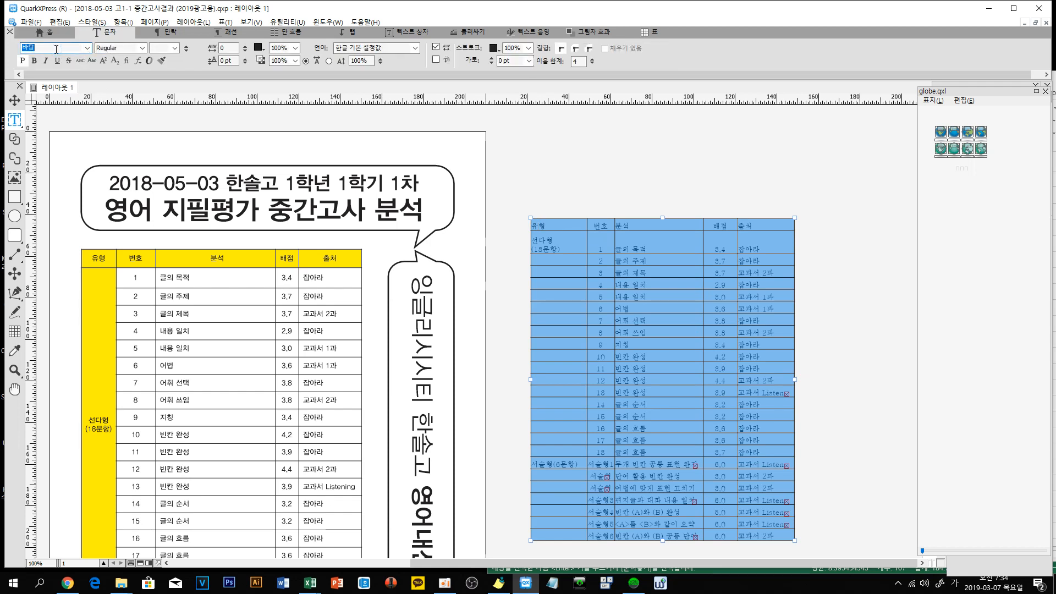
pyautogui.write('ㅏ')
pyautogui.press('BackSpace')
pyautogui.press('BackSpace')
pyautogui.press('Hangul')
pyautogui.write('k')
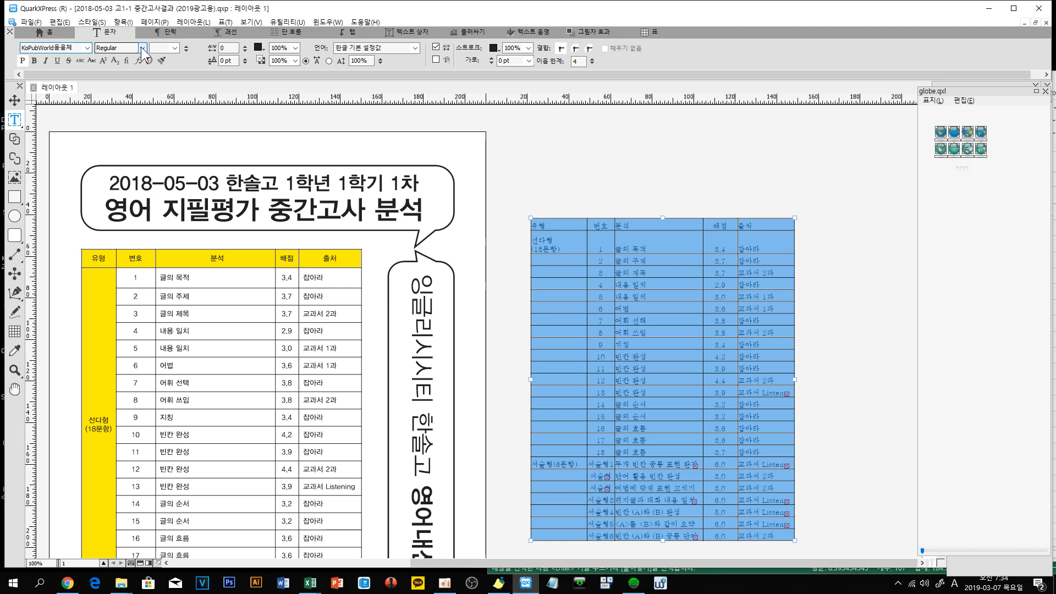
# Step: Set the pasted table's text to Medium weight and 10 pt size
pyautogui.scroll(1, 143, 54)
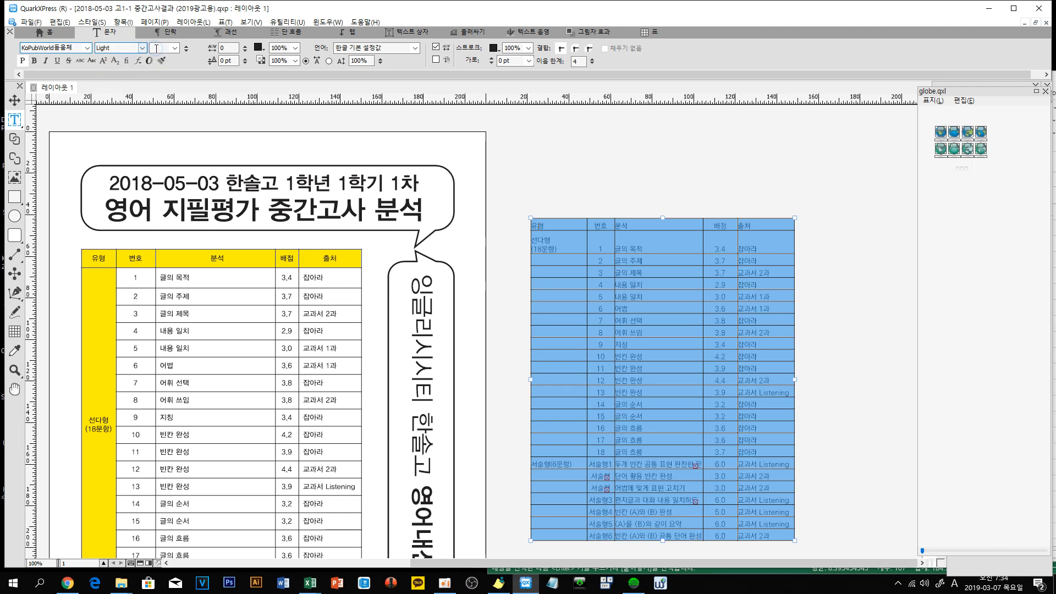
pyautogui.click(143, 49)
pyautogui.click(132, 77)
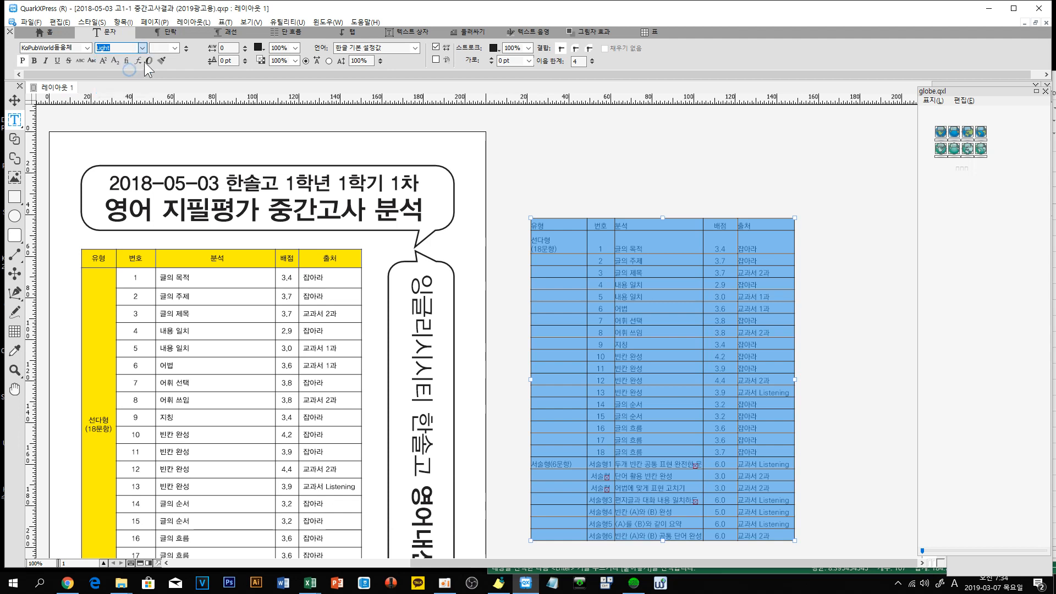
pyautogui.click(156, 49)
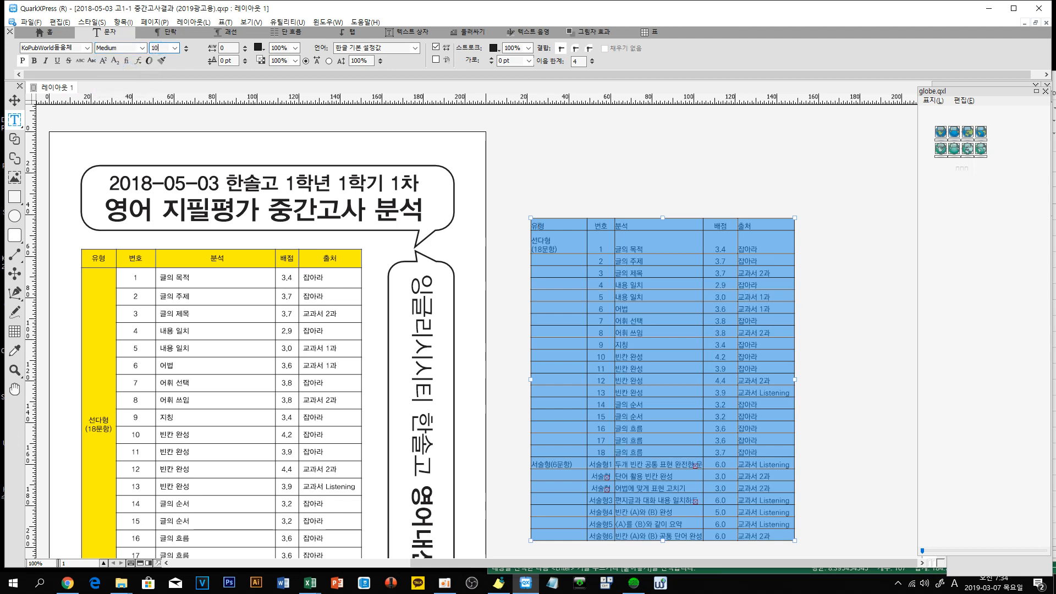
pyautogui.write('10')
pyautogui.press('Return')
# Step: Move the pasted table directly beside the original yellow table, aligning their top edges
pyautogui.scroll(-4, 620, 235)
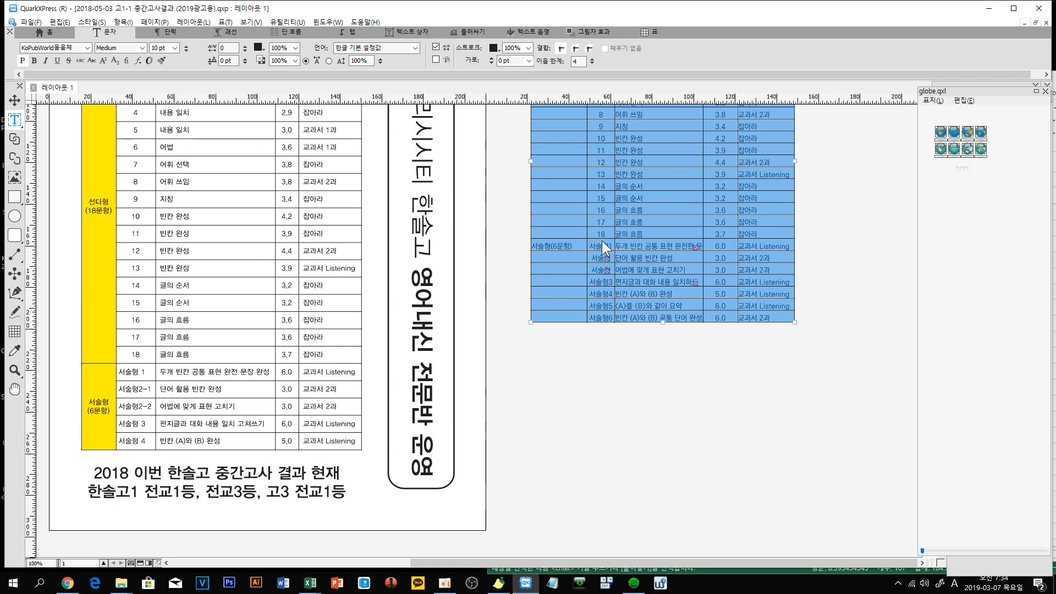
pyautogui.scroll(4, 602, 242)
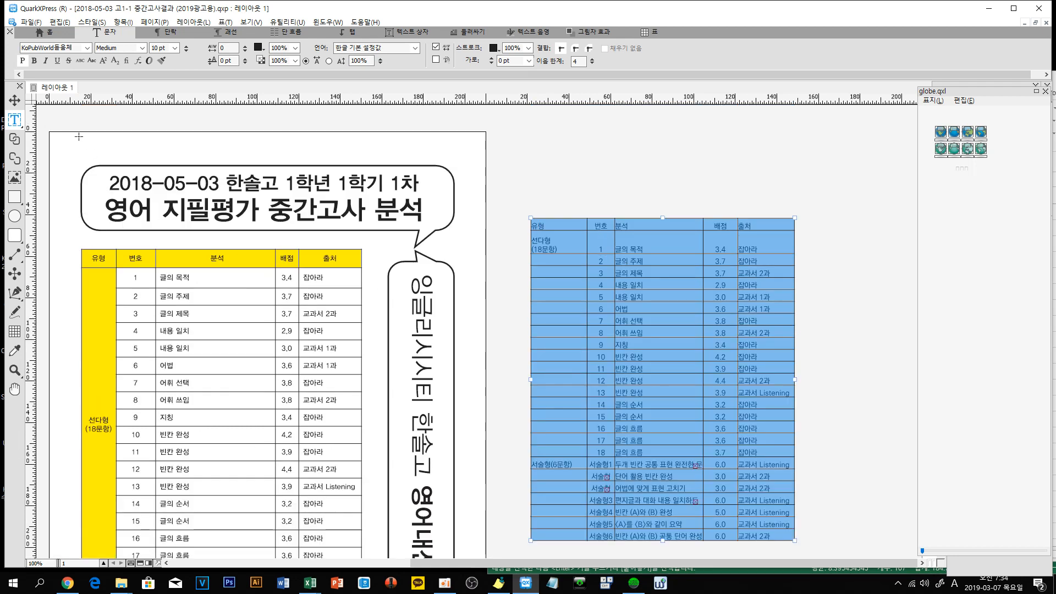
pyautogui.click(14, 100)
pyautogui.moveTo(550, 225); pyautogui.dragTo(382, 256)
# Step: Stretch the pasted table to about 201.5 mm high to match the original's bottom edge, and shift it to X about 155.7 mm
pyautogui.scroll(-4, 509, 271)
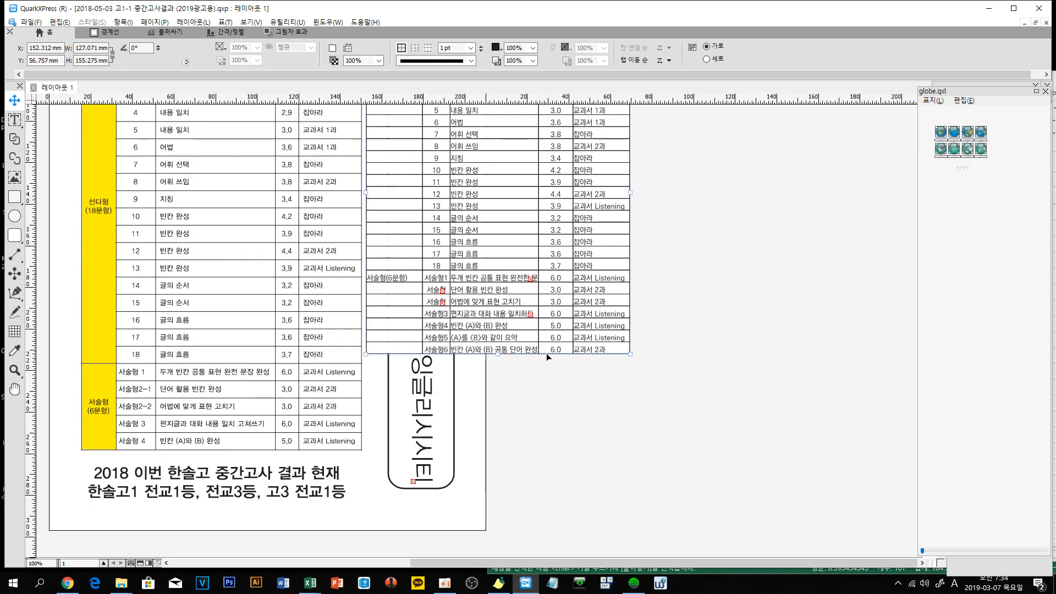
pyautogui.moveTo(500, 354); pyautogui.dragTo(490, 452)
pyautogui.scroll(4, 483, 396)
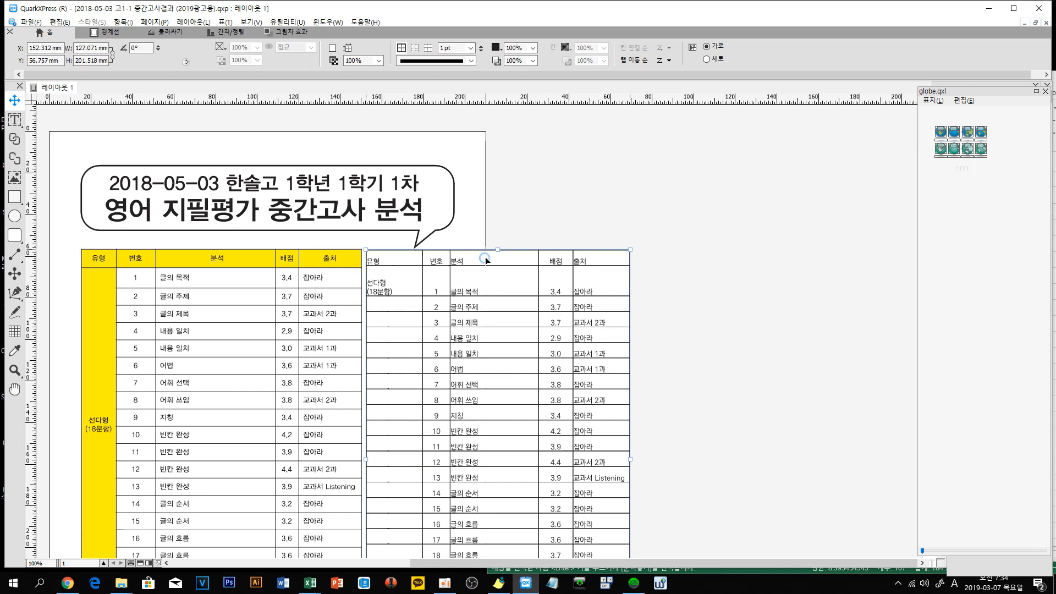
pyautogui.moveTo(485, 256)
pyautogui.mouseDown()
pyautogui.moveTo(412, 271)
pyautogui.moveTo(495, 269)
pyautogui.moveTo(490, 261)
pyautogui.mouseUp()
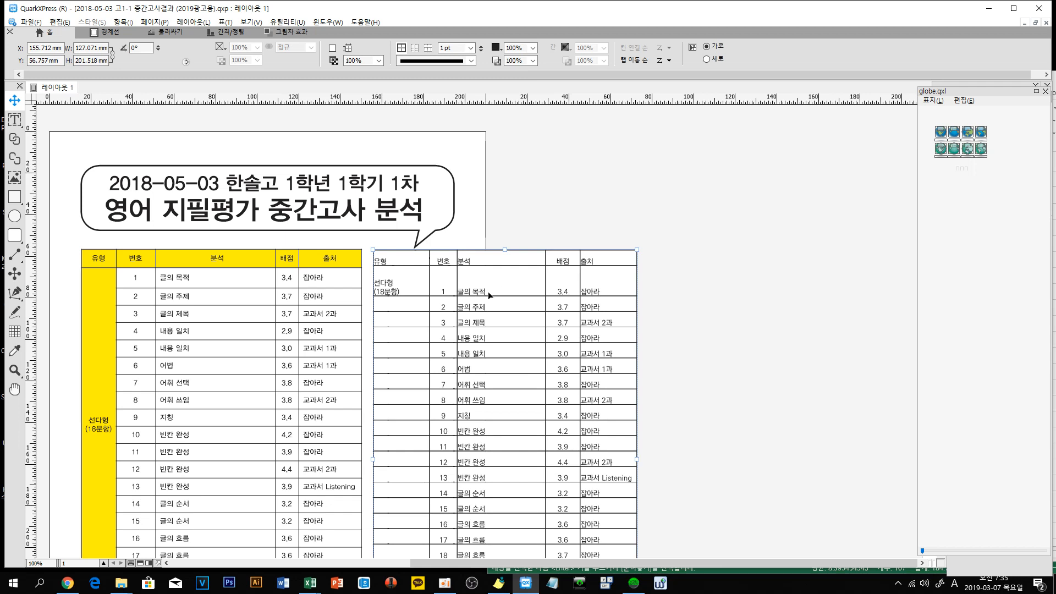
pyautogui.scroll(-4, 488, 291)
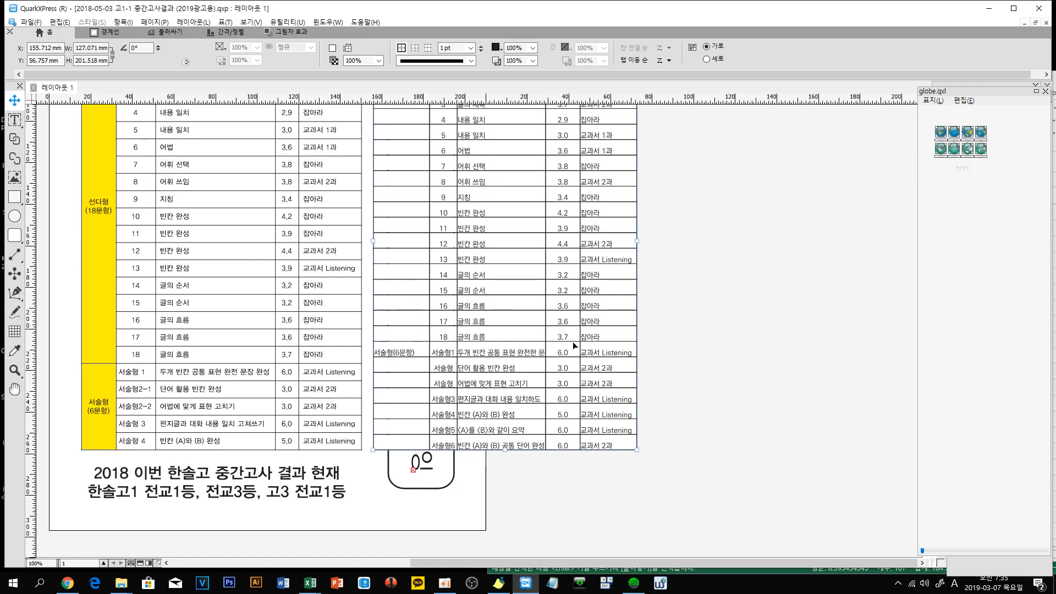
pyautogui.scroll(4, 569, 340)
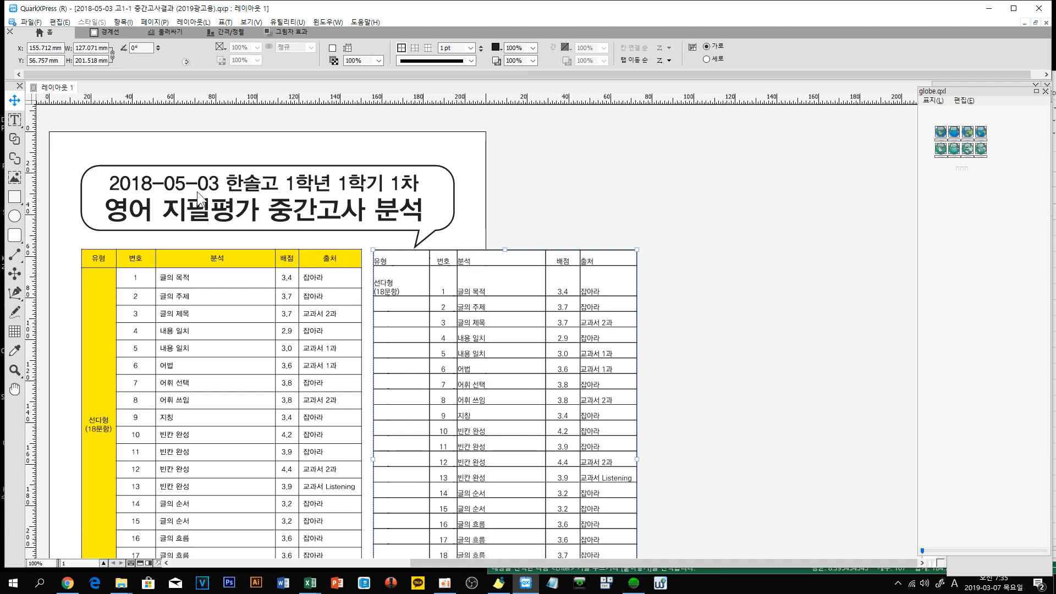
# Step: Merge the first-column cells of the pasted table beside questions 1 to 18 into one 선다형 (18문항) cell
pyautogui.click(14, 119)
pyautogui.hotkey('ctrl', 'a')
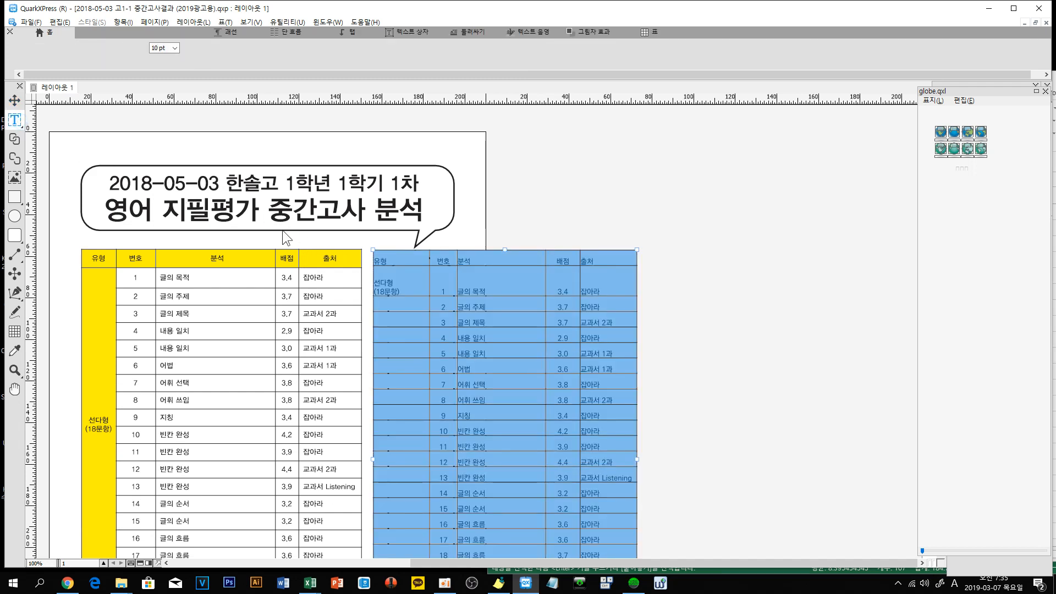
pyautogui.click(395, 279)
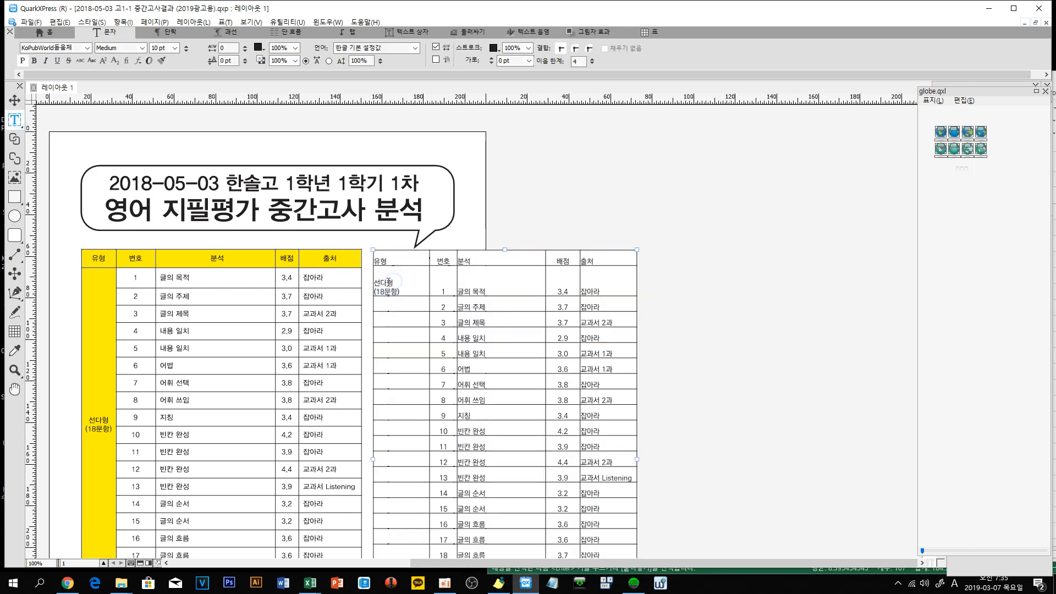
pyautogui.moveTo(388, 282); pyautogui.dragTo(404, 375)
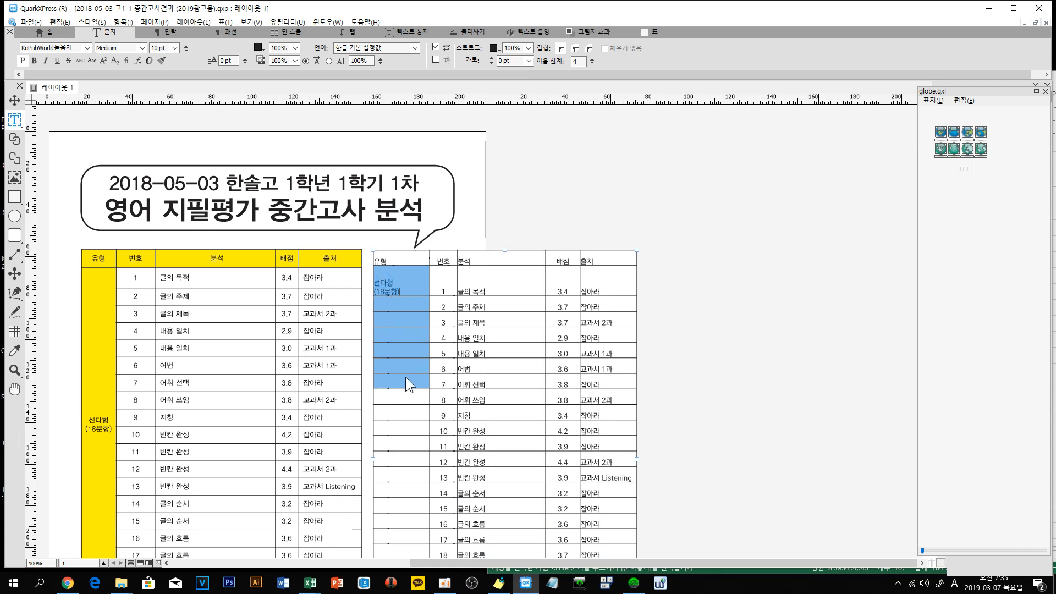
pyautogui.scroll(-4, 405, 377)
pyautogui.keyDown('ctrl'); pyautogui.click(414, 333); pyautogui.keyUp('ctrl')
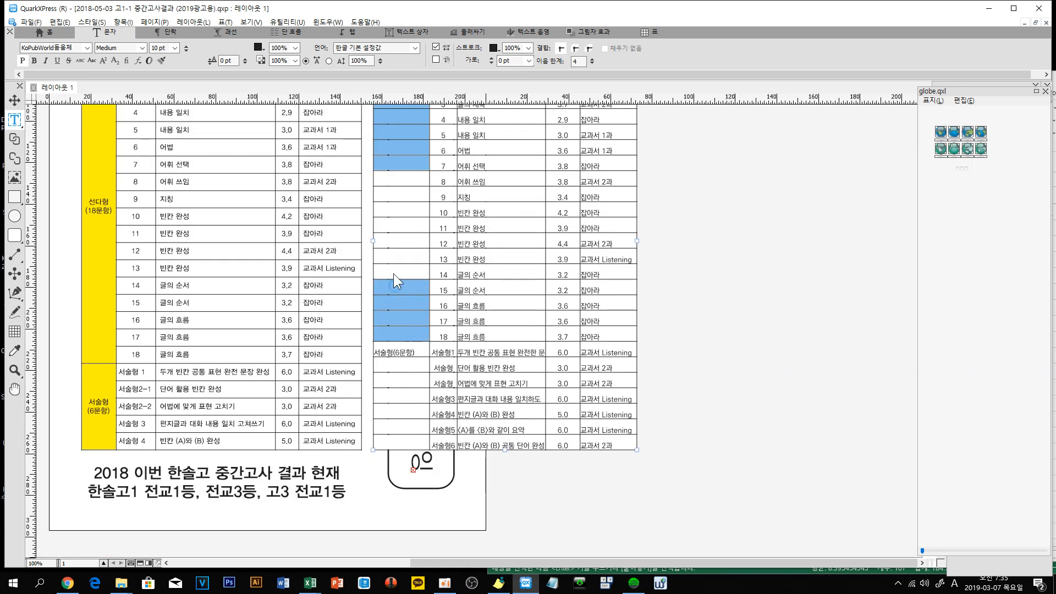
pyautogui.moveTo(394, 273); pyautogui.dragTo(400, 217)
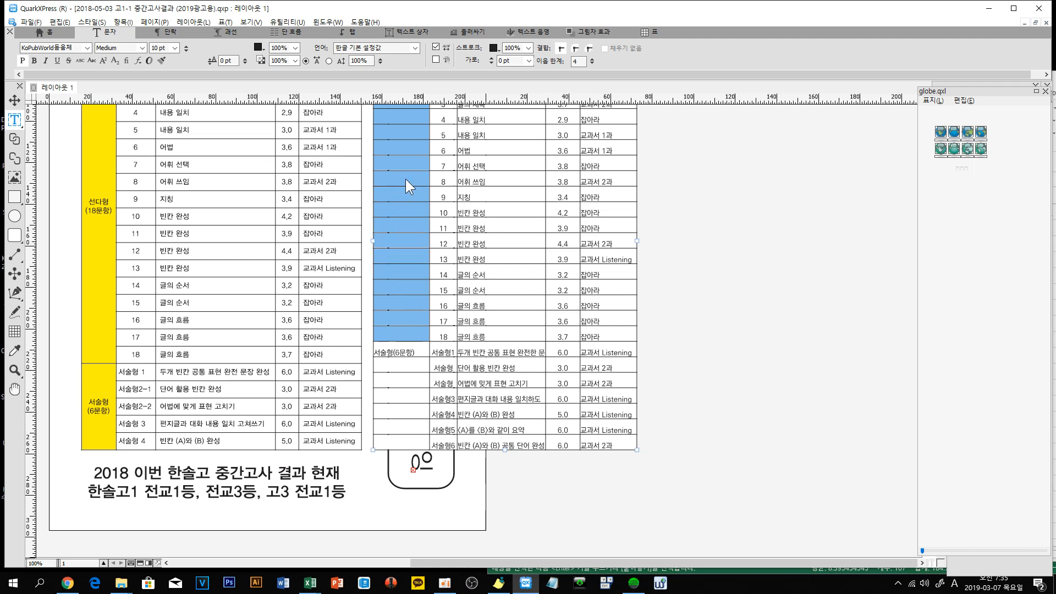
pyautogui.rightClick(406, 180)
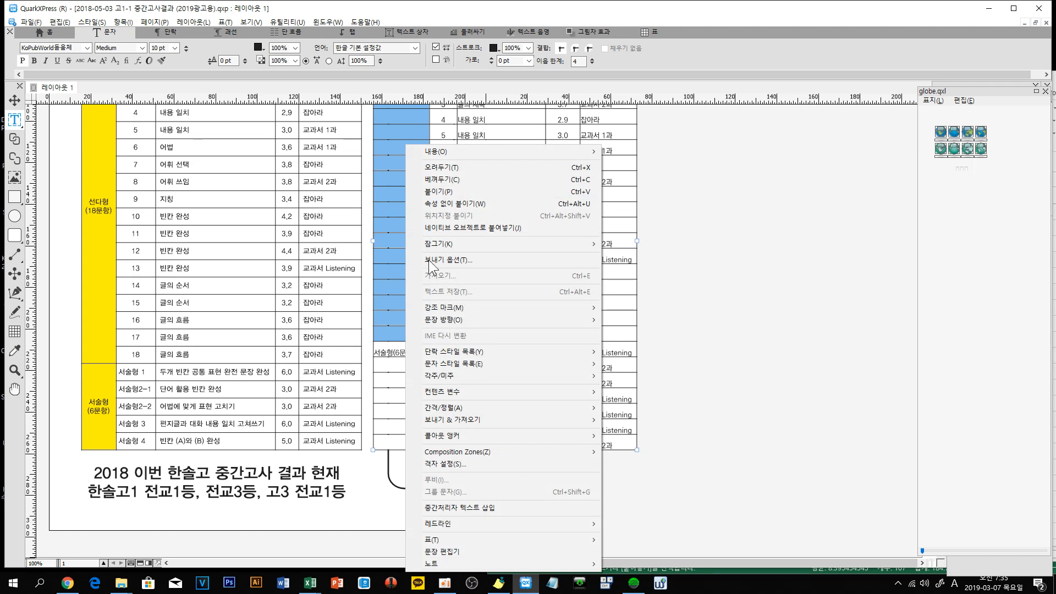
pyautogui.moveTo(488, 541)
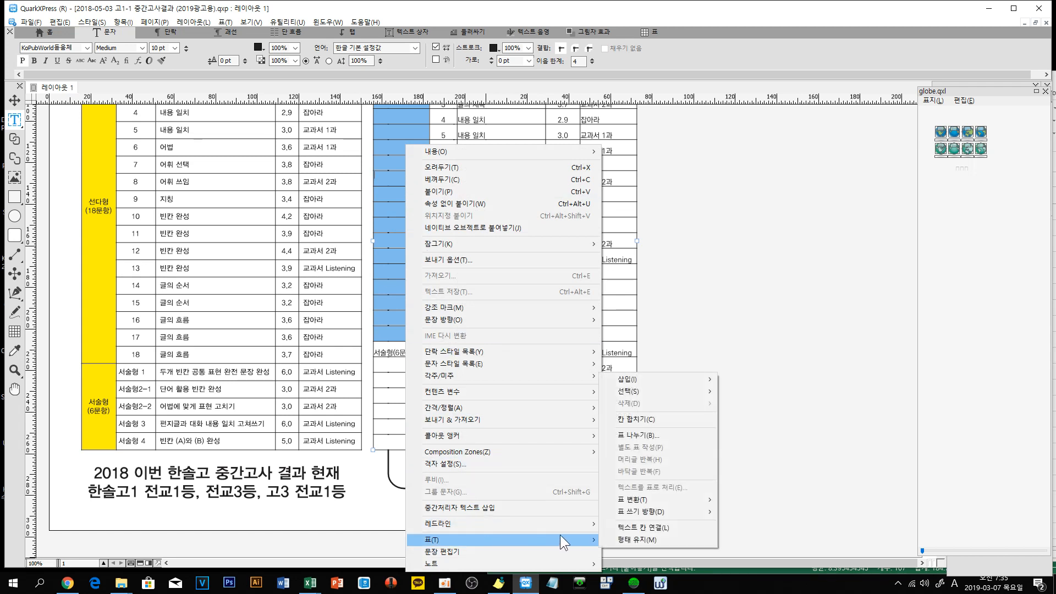
pyautogui.click(640, 419)
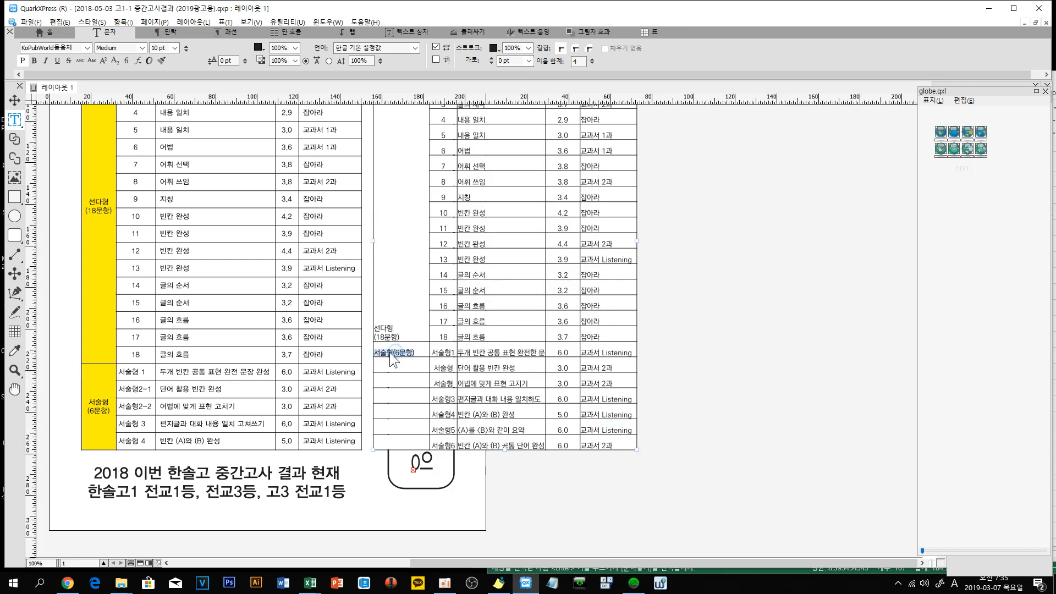
# Step: Merge the 서술형(6문항) cell with the empty first-column cells below it, down to the pasted table's last row
pyautogui.moveTo(389, 352); pyautogui.dragTo(410, 441)
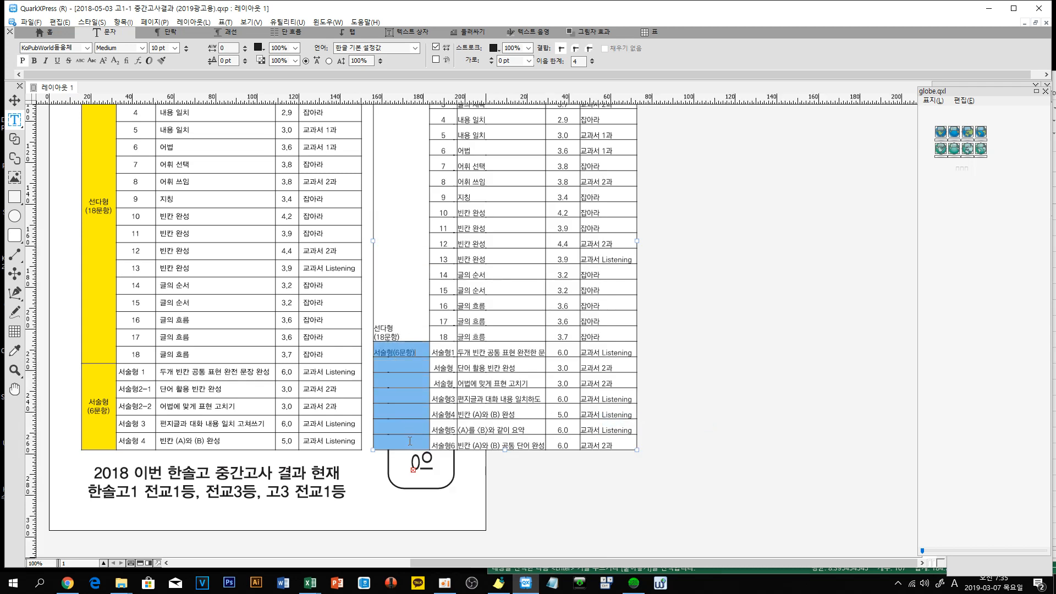
pyautogui.rightClick(401, 397)
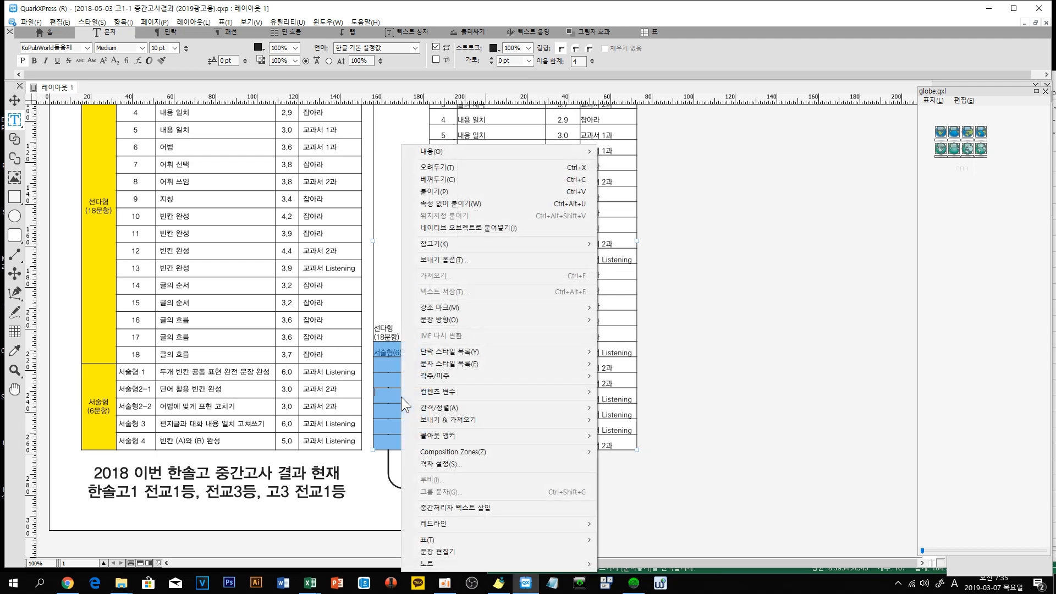
pyautogui.moveTo(471, 543)
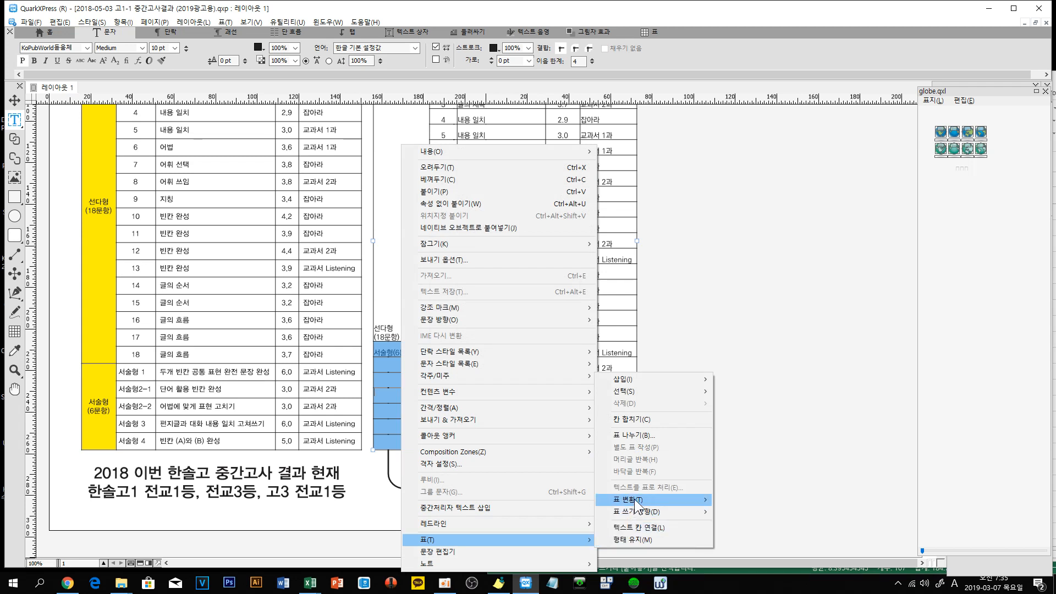
pyautogui.click(622, 419)
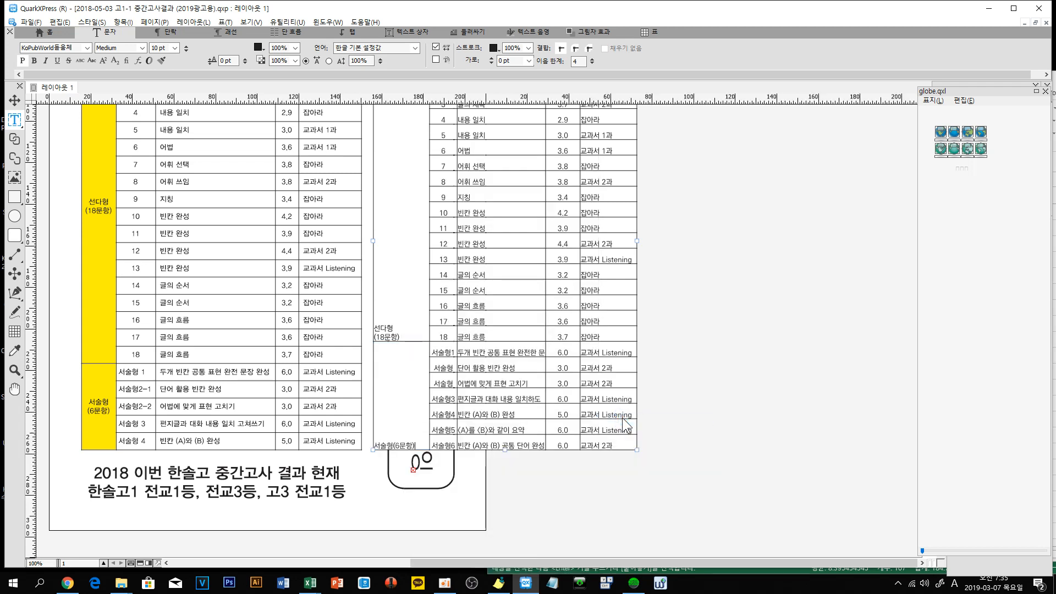
pyautogui.scroll(5, 396, 358)
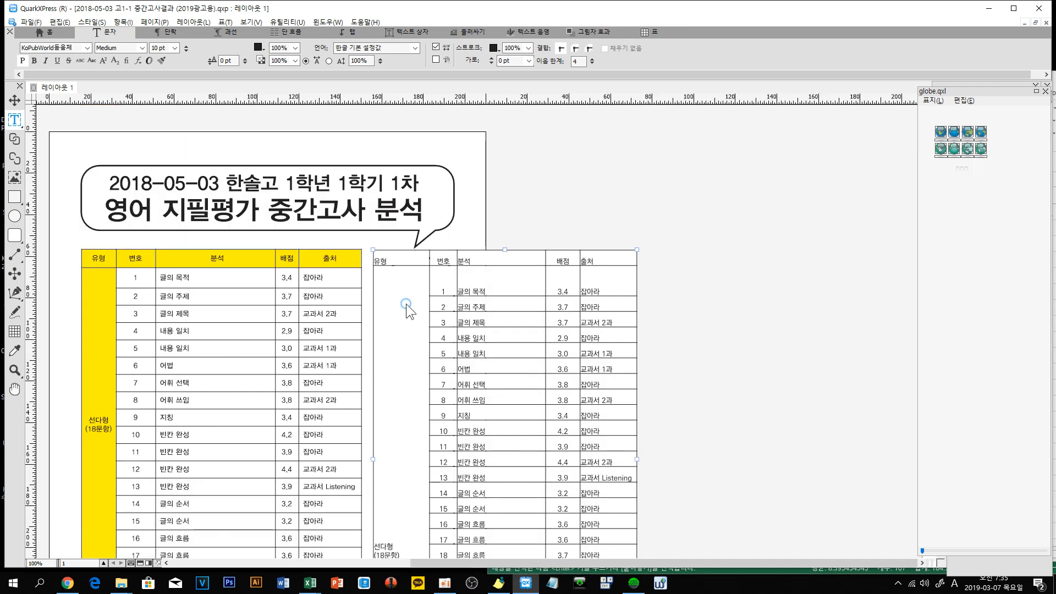
pyautogui.tripleClick(515, 282)
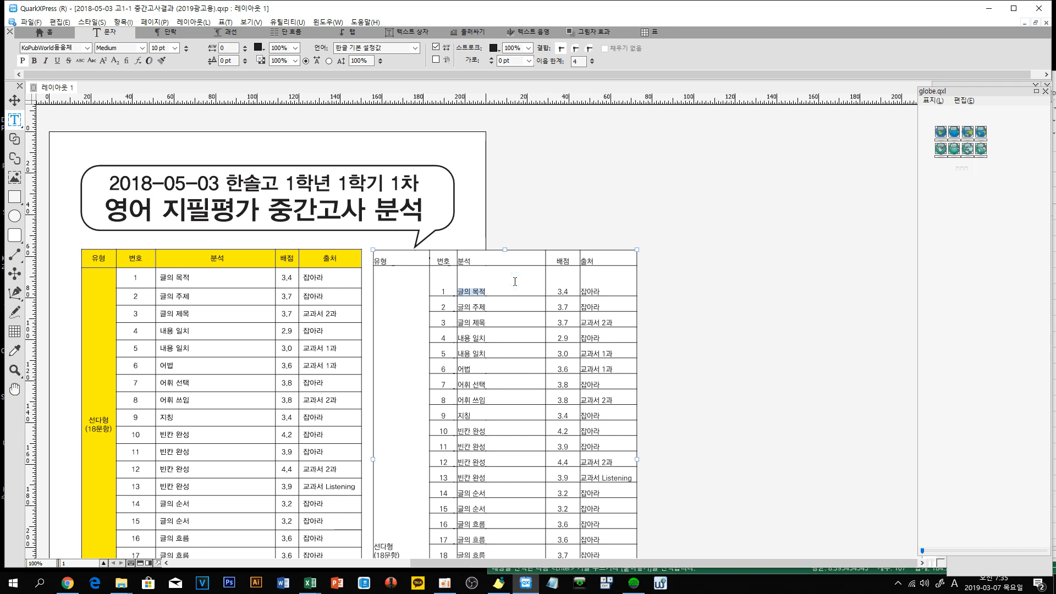
pyautogui.scroll(-5, 515, 281)
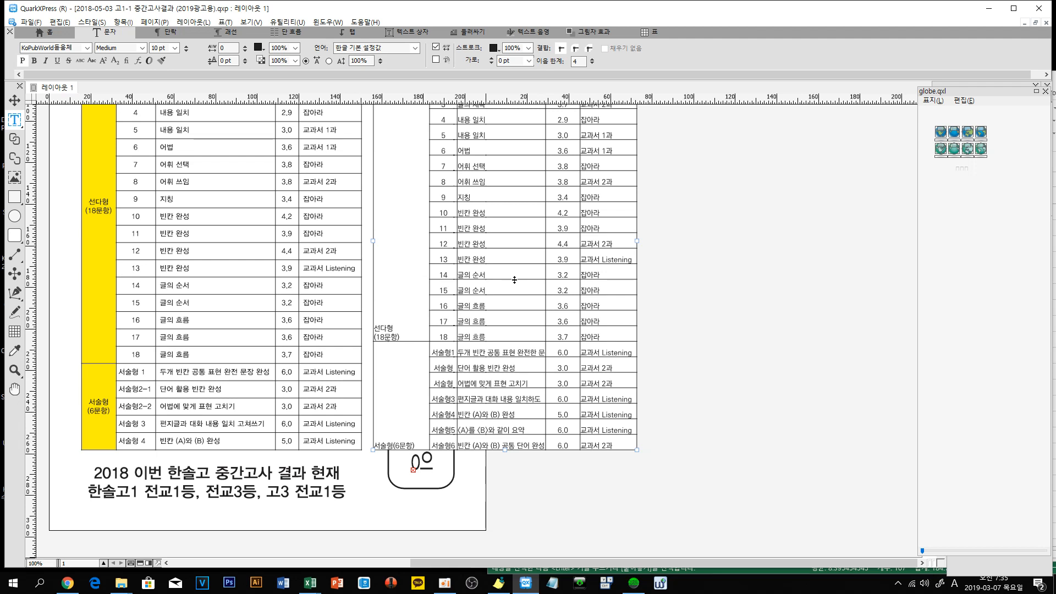
pyautogui.scroll(5, 515, 281)
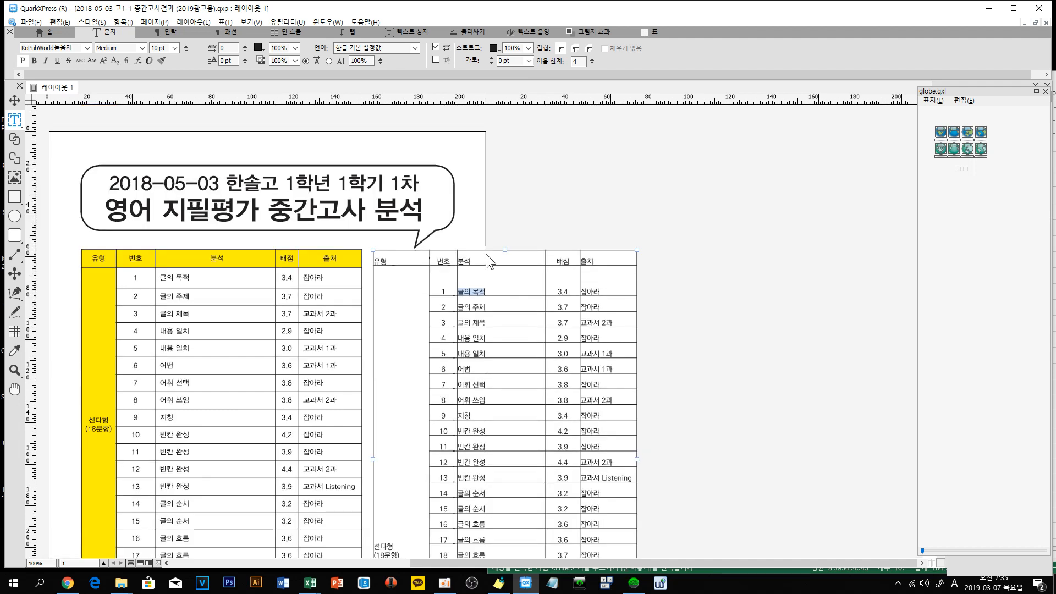
pyautogui.doubleClick(593, 262)
pyautogui.moveTo(596, 261); pyautogui.dragTo(398, 265)
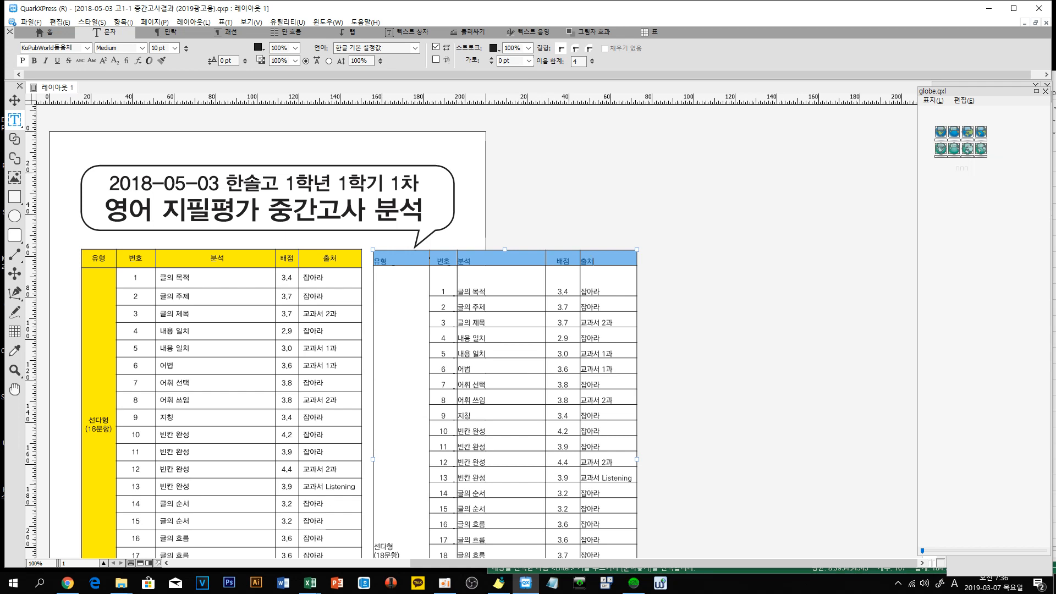
pyautogui.press('Delete')
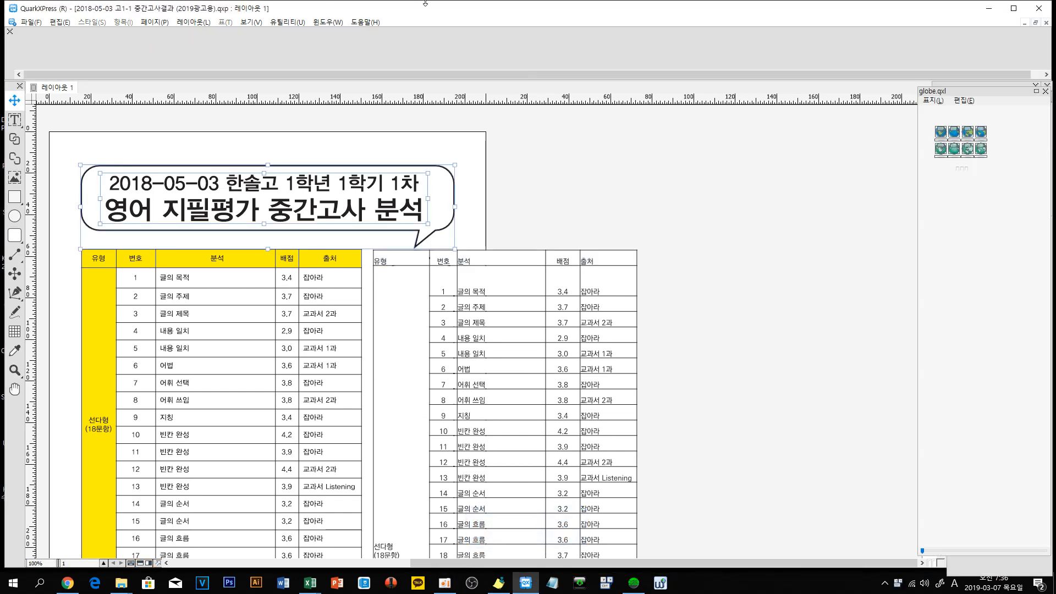
# Step: Show the 컬러 color palette and place it in the free space beside the pasted table
pyautogui.press('F12')
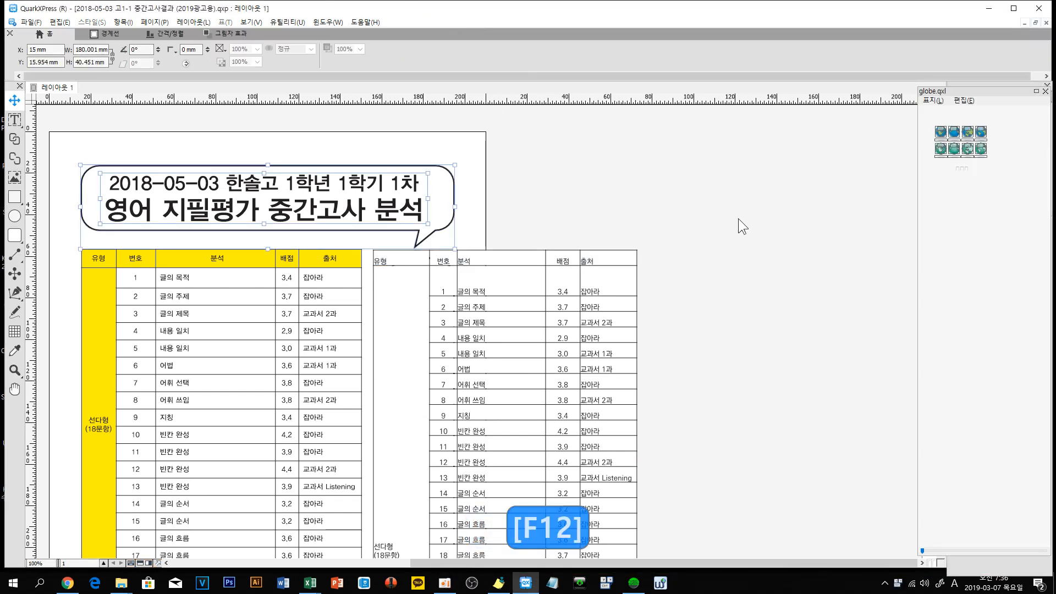
pyautogui.click(813, 160)
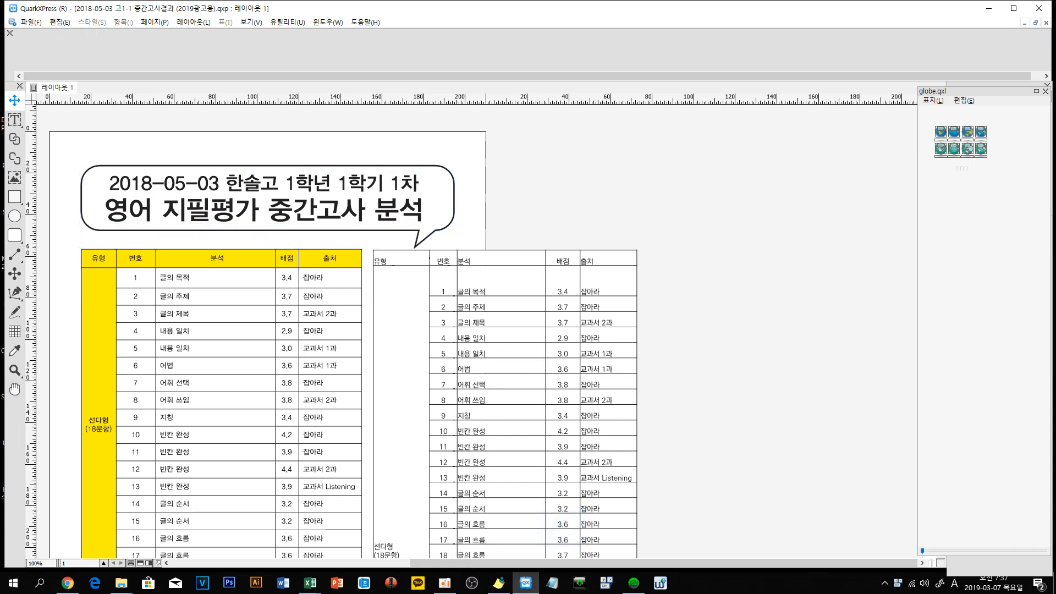
pyautogui.press('F12')
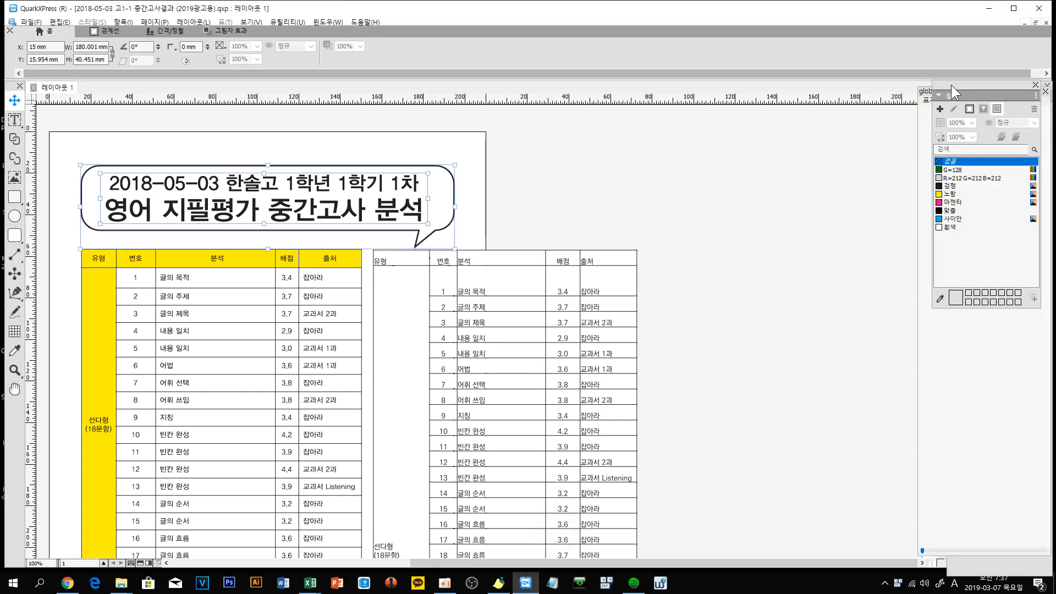
pyautogui.moveTo(952, 85); pyautogui.dragTo(821, 115)
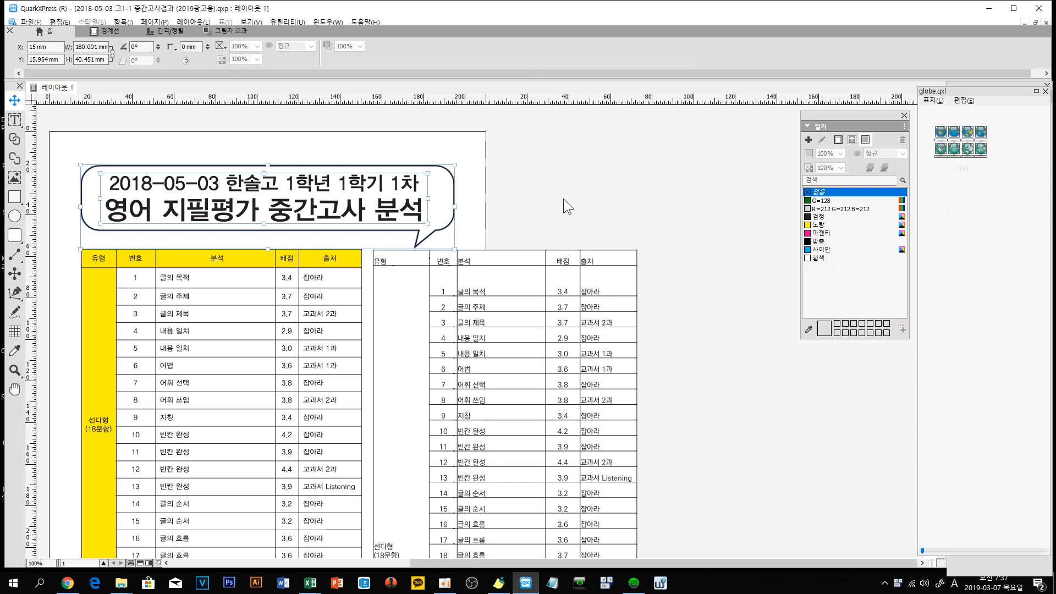
# Step: Fill the background of the pasted table's header row, from 유형 to 출처, with 노랑 (yellow)
pyautogui.click(387, 271)
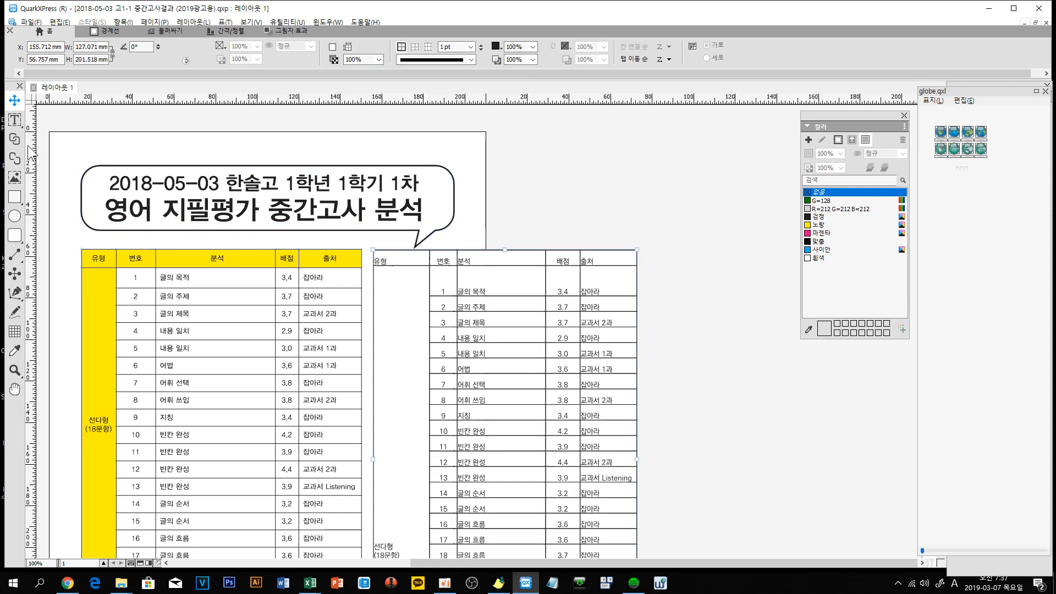
pyautogui.click(14, 120)
pyautogui.click(387, 259)
pyautogui.moveTo(386, 259); pyautogui.dragTo(606, 248)
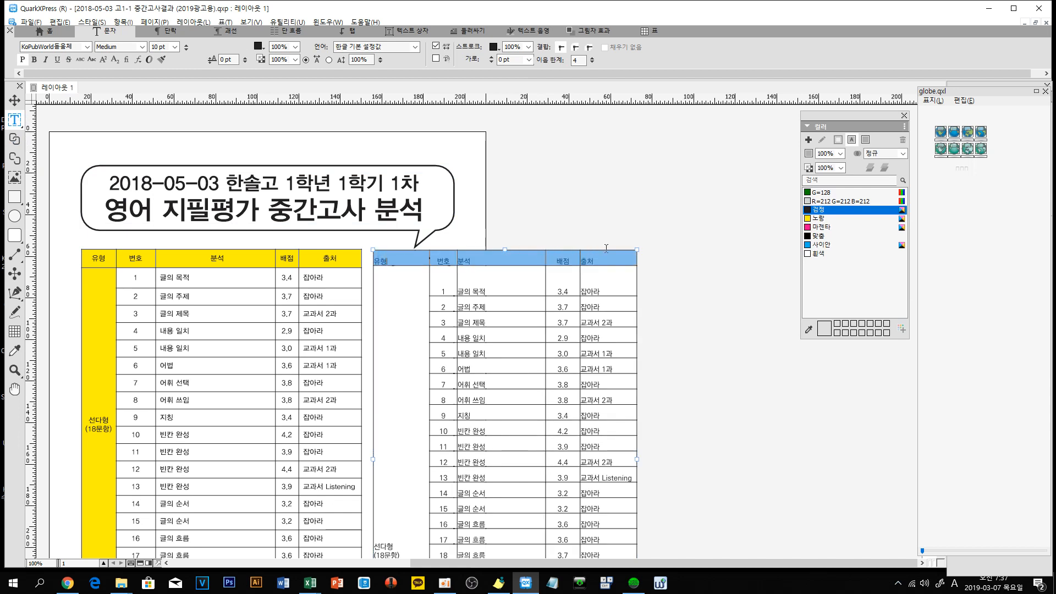
pyautogui.click(865, 140)
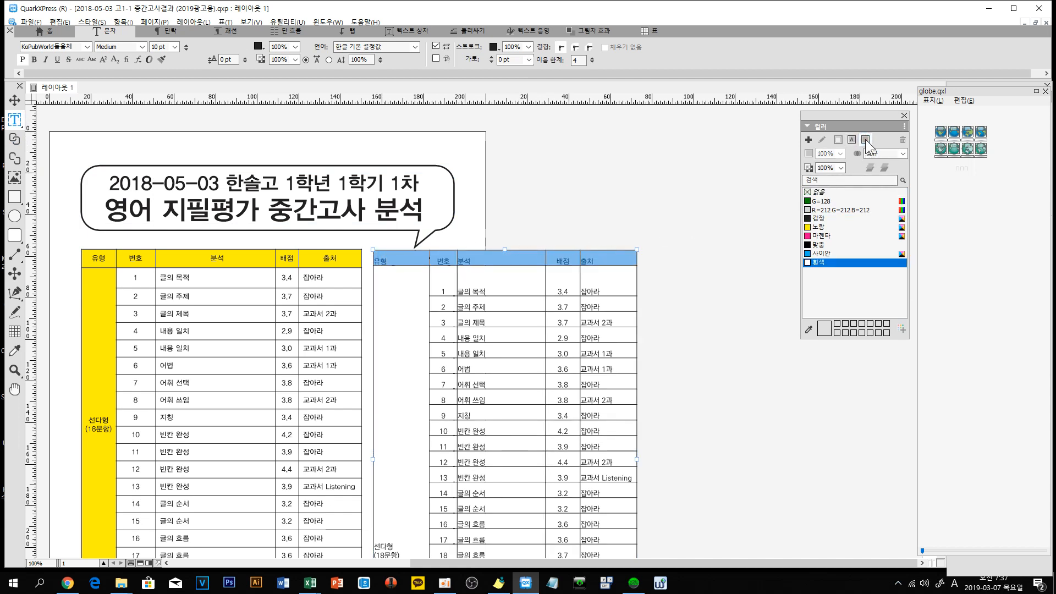
pyautogui.click(819, 227)
# Step: Fill the background of the merged 선다형 and 서술형 cells in the pasted table's first column with 노랑 (yellow)
pyautogui.click(407, 286)
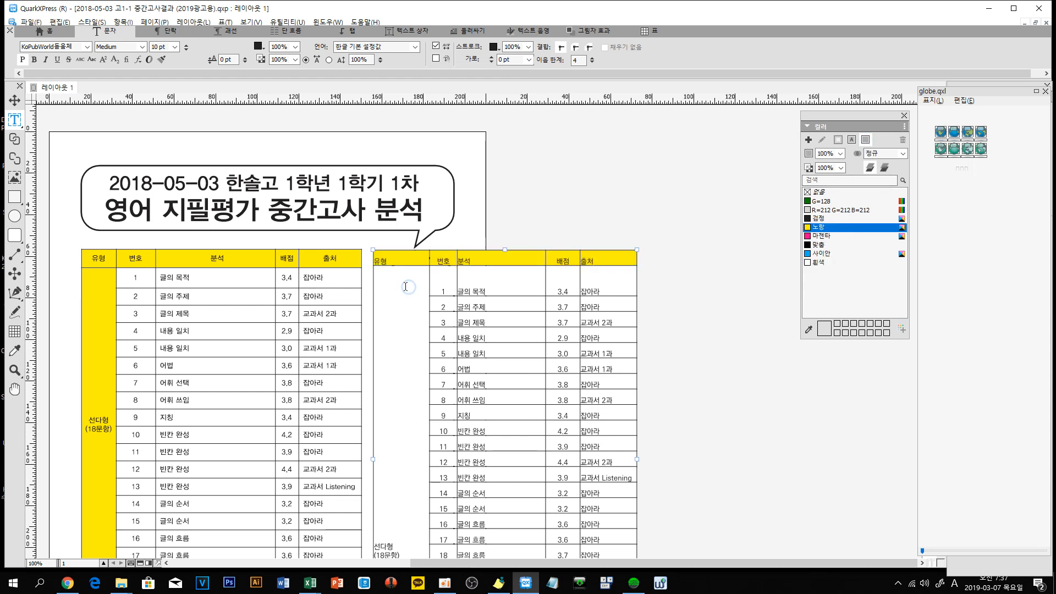
pyautogui.scroll(-5, 397, 314)
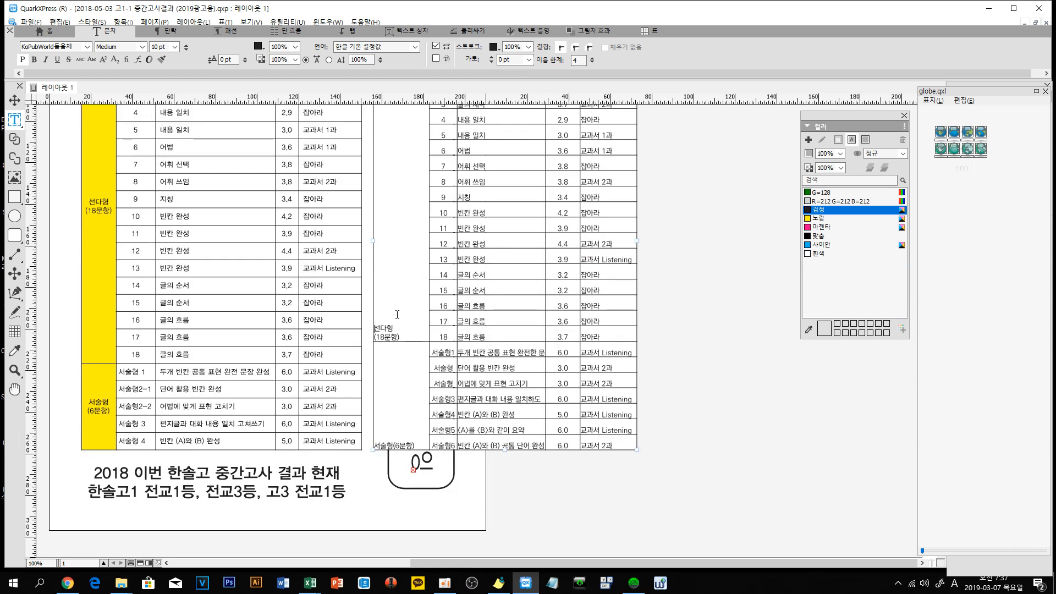
pyautogui.moveTo(403, 410); pyautogui.dragTo(391, 325)
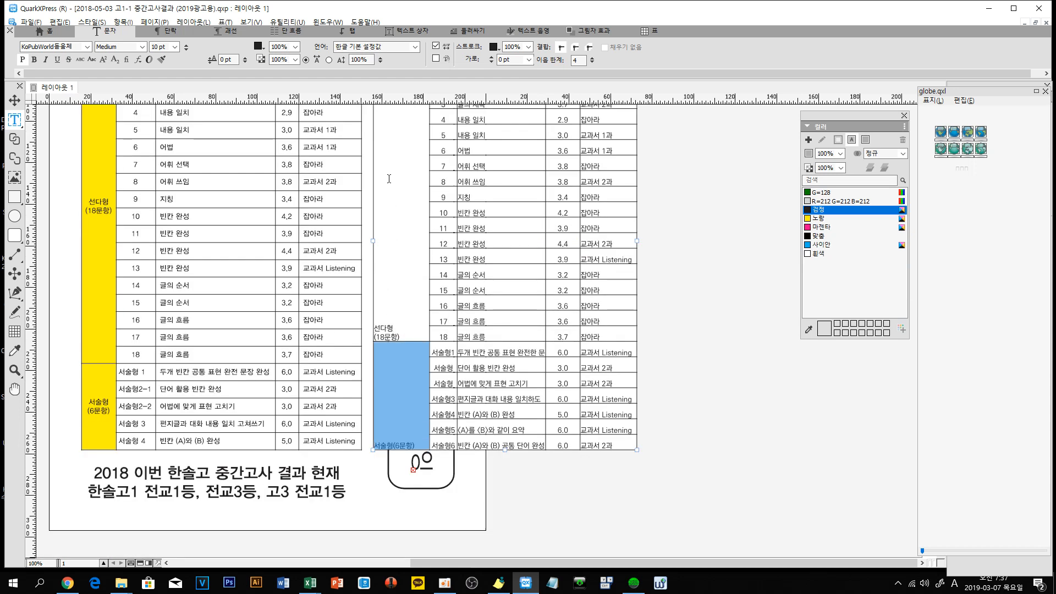
pyautogui.scroll(5, 389, 182)
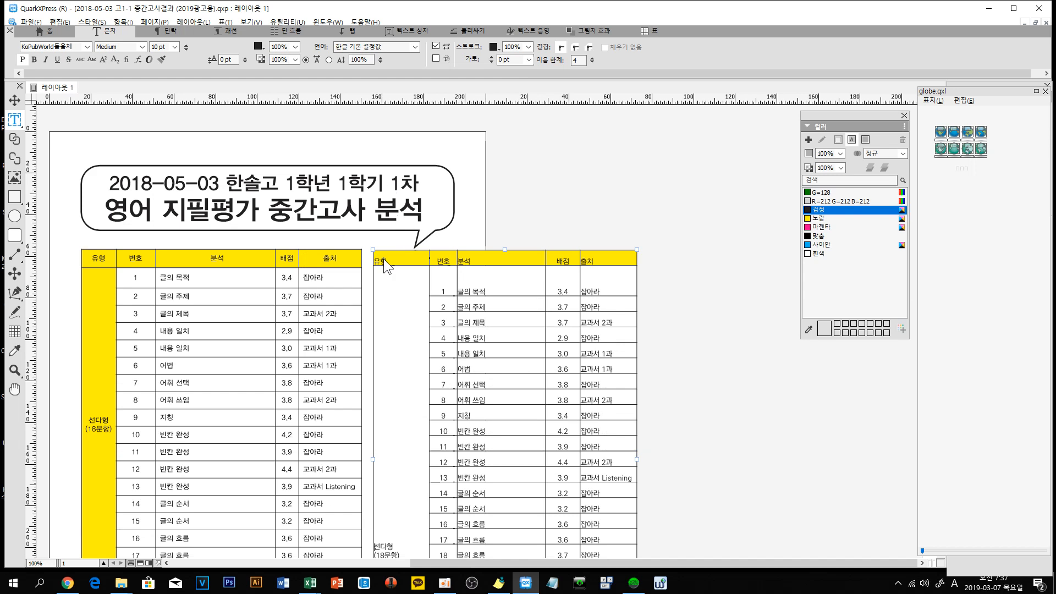
pyautogui.moveTo(385, 259); pyautogui.dragTo(404, 345)
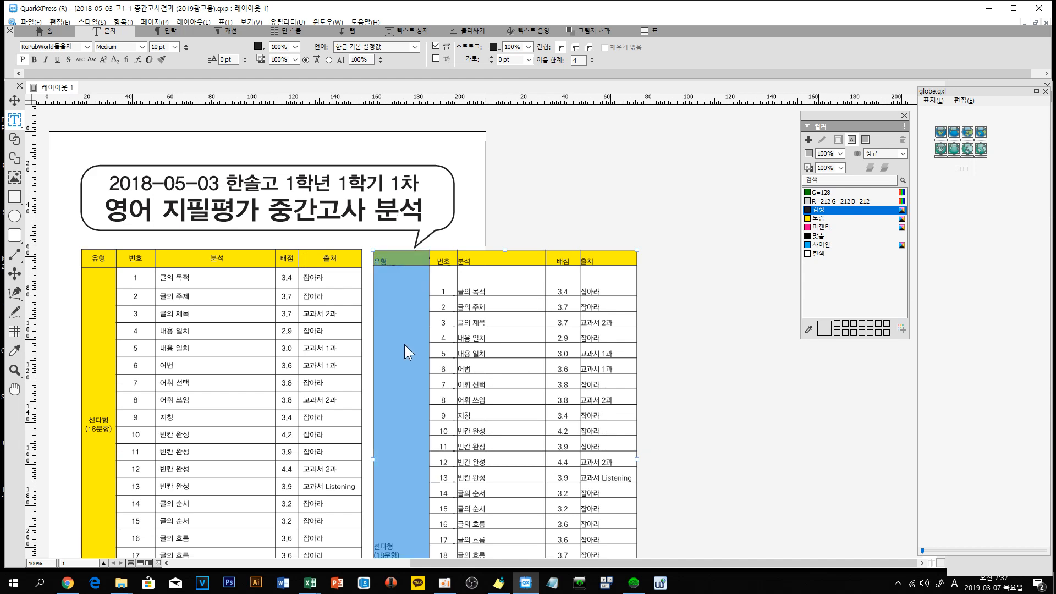
pyautogui.scroll(-5, 404, 344)
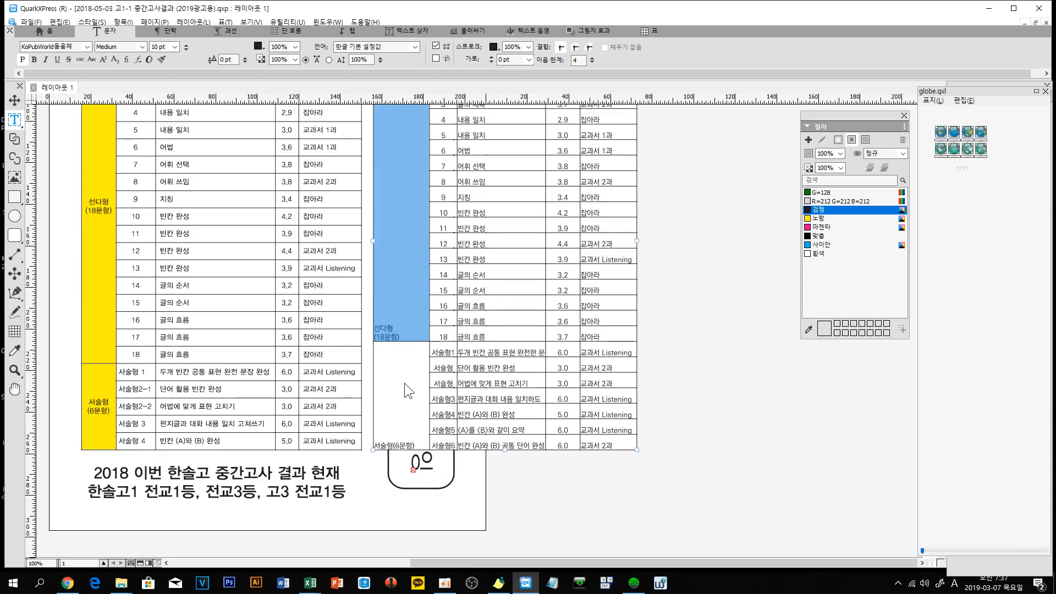
pyautogui.keyDown('shift'); pyautogui.click(404, 398); pyautogui.keyUp('shift')
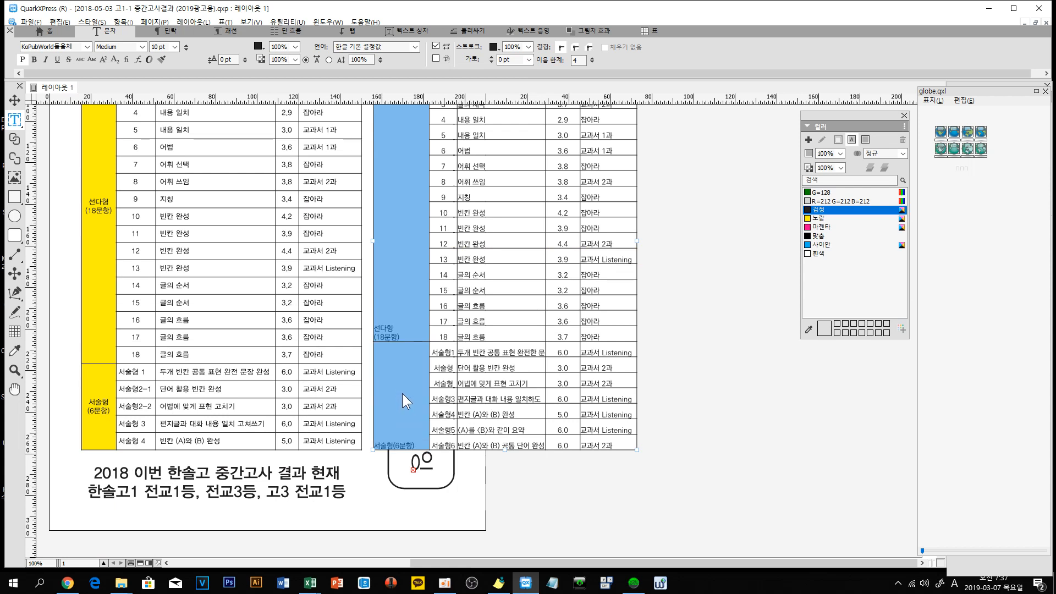
pyautogui.click(866, 141)
pyautogui.click(819, 227)
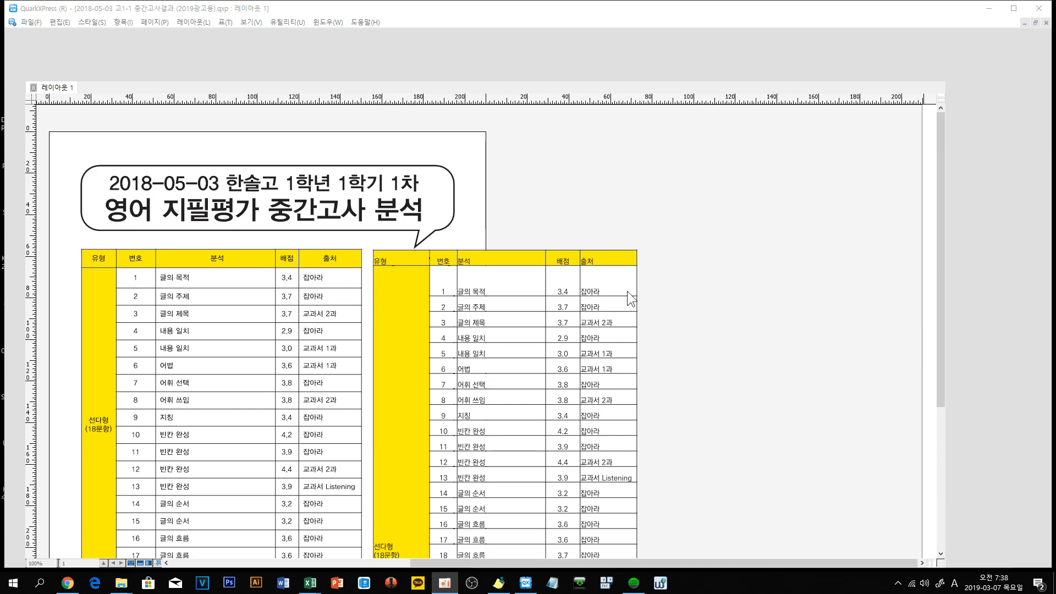
# Step: Select all cells of the pasted table, from the last row up to the header, and centre their text vertically
pyautogui.click(599, 277)
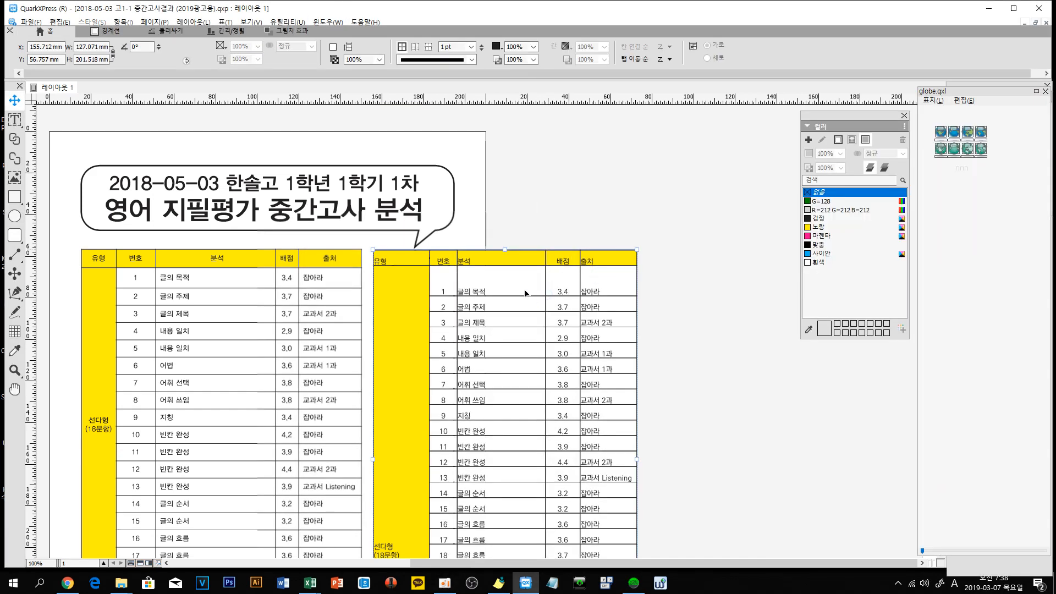
pyautogui.click(14, 119)
pyautogui.moveTo(403, 259); pyautogui.dragTo(617, 477)
pyautogui.scroll(-5, 613, 467)
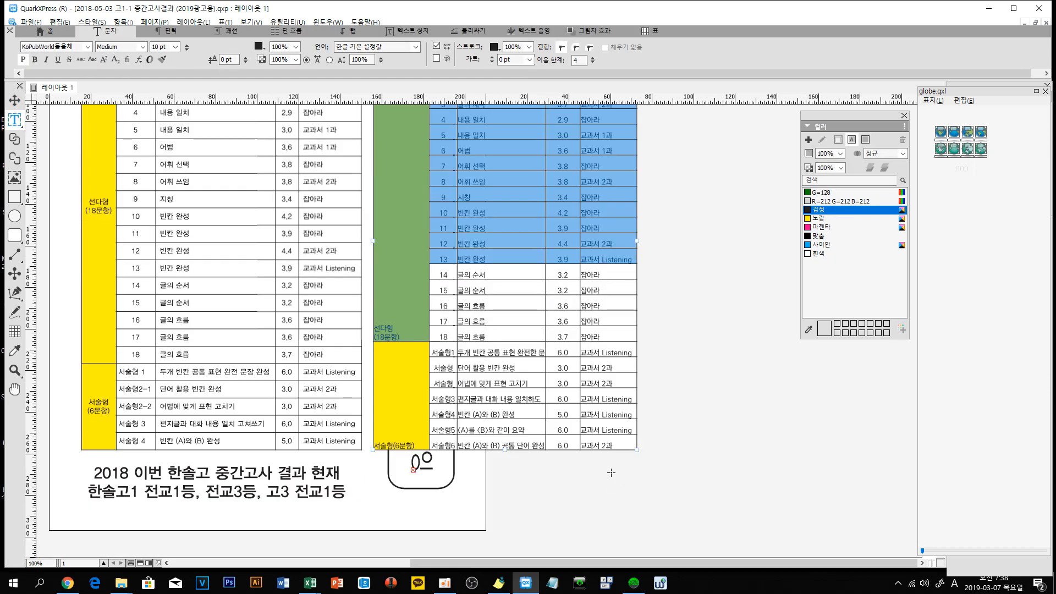
pyautogui.click(616, 445)
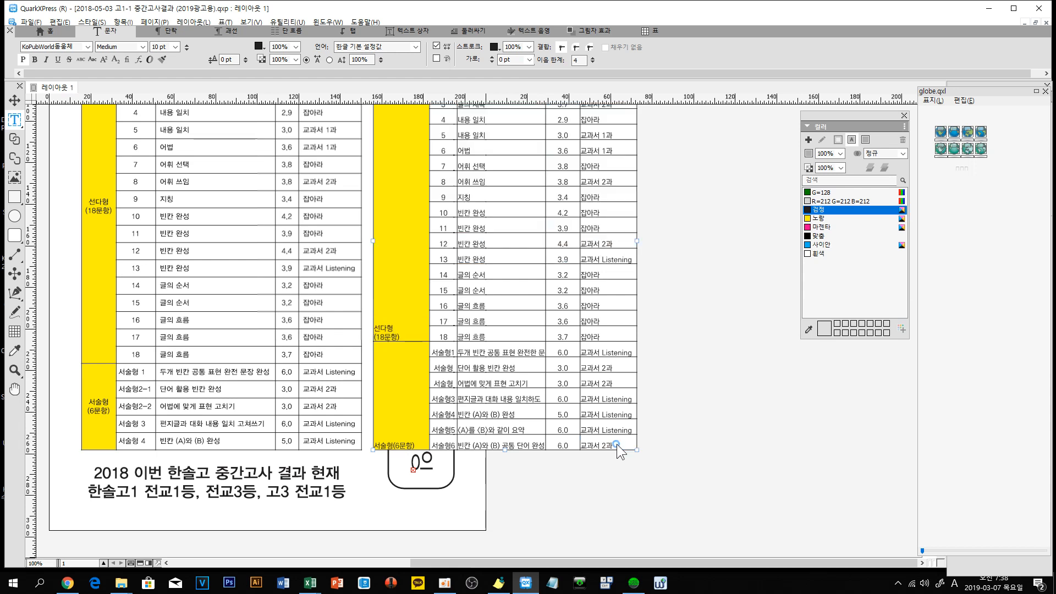
pyautogui.moveTo(616, 443); pyautogui.dragTo(378, 113)
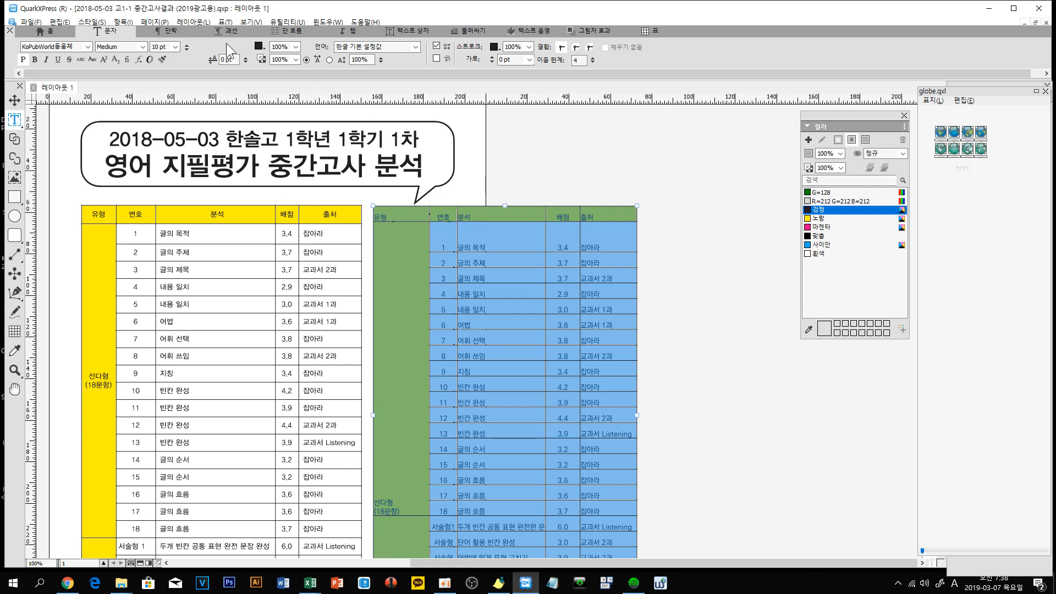
pyautogui.click(407, 30)
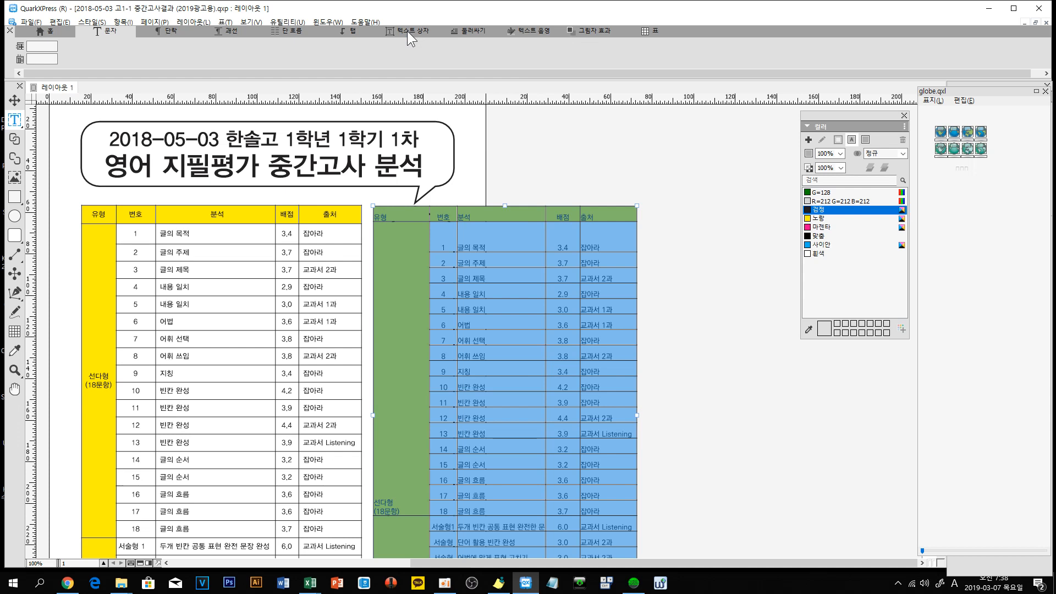
pyautogui.click(407, 30)
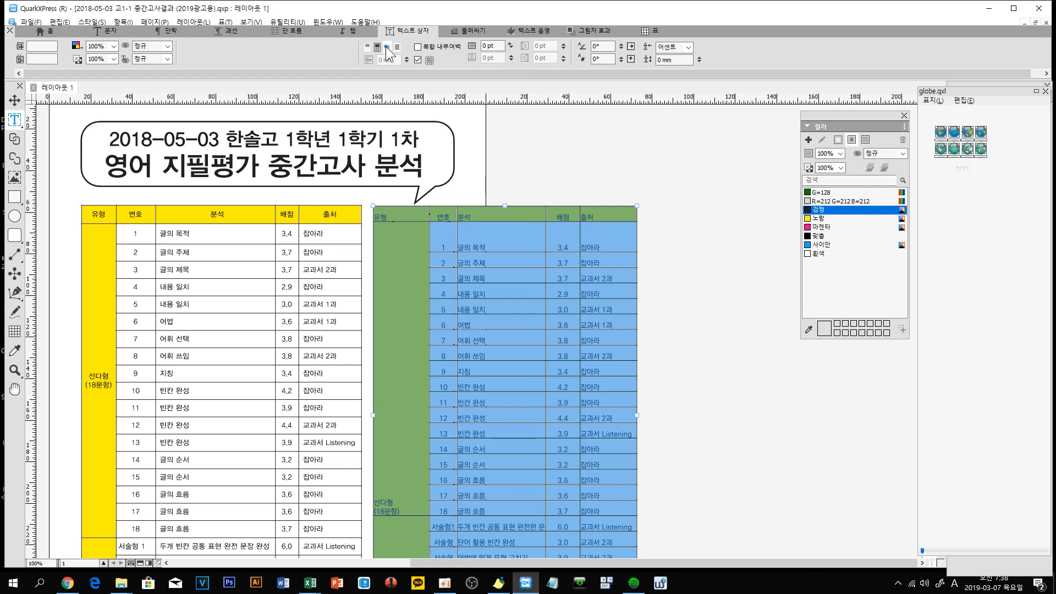
pyautogui.click(387, 47)
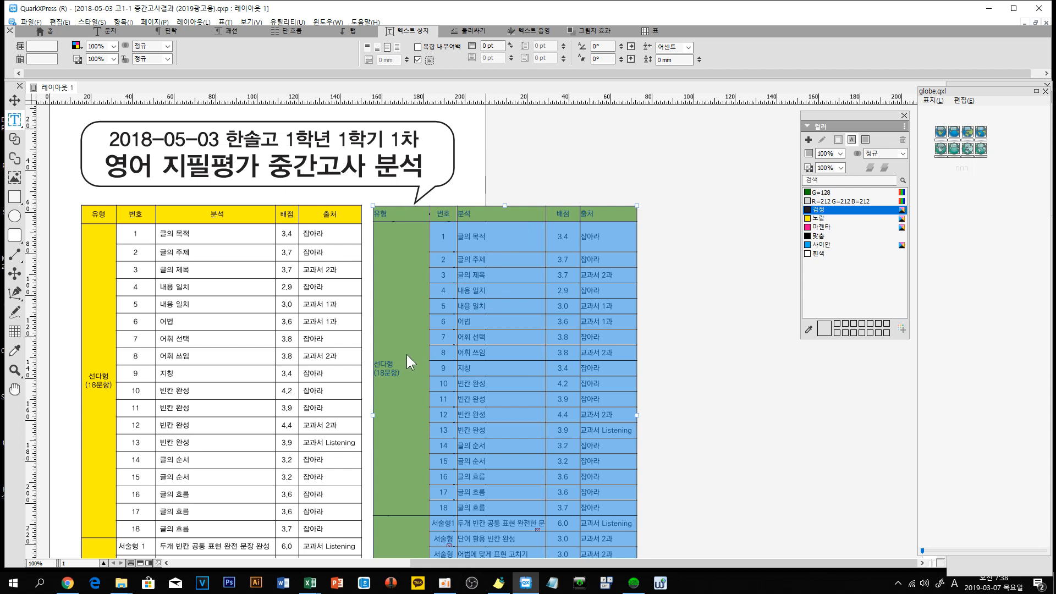
# Step: Centre the text horizontally in the pasted table's first column, from the 유형 header down through the merged 선다형 and 서술형 cells
pyautogui.click(403, 231)
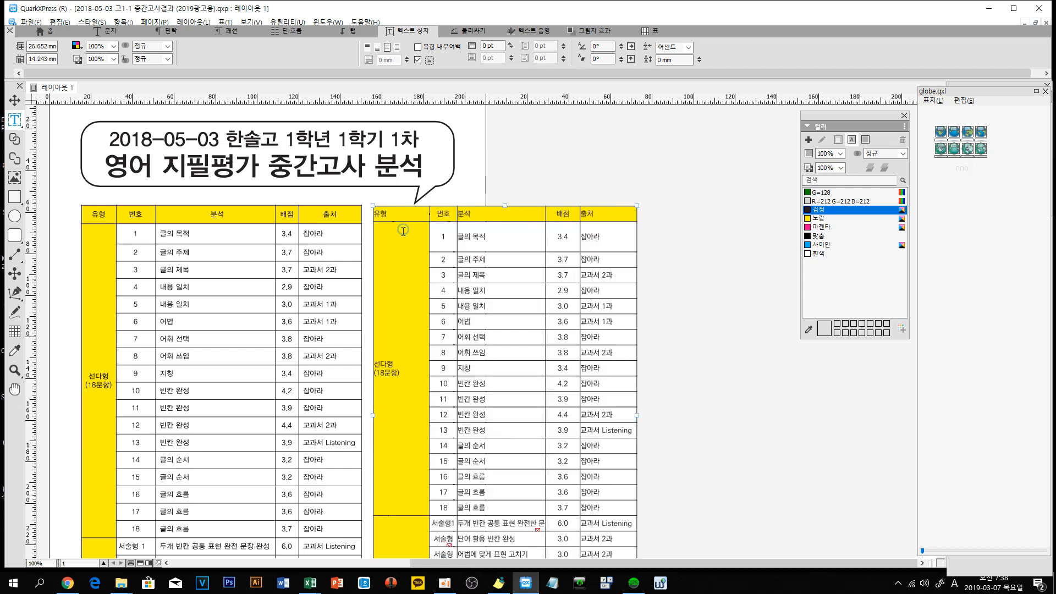
pyautogui.click(388, 214)
pyautogui.moveTo(388, 213); pyautogui.dragTo(390, 289)
pyautogui.moveTo(406, 427); pyautogui.dragTo(411, 517)
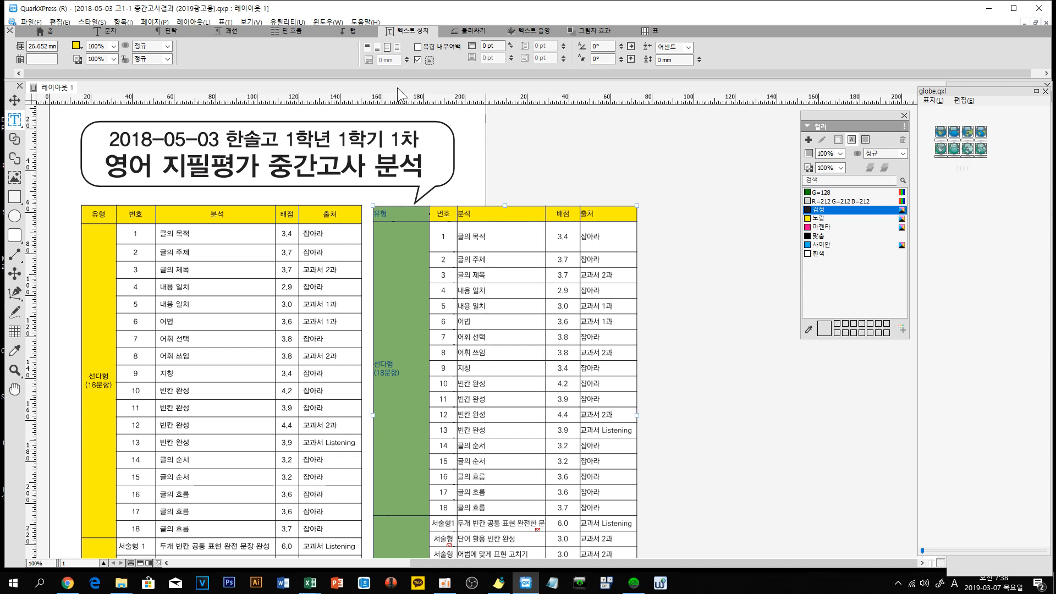
pyautogui.click(163, 30)
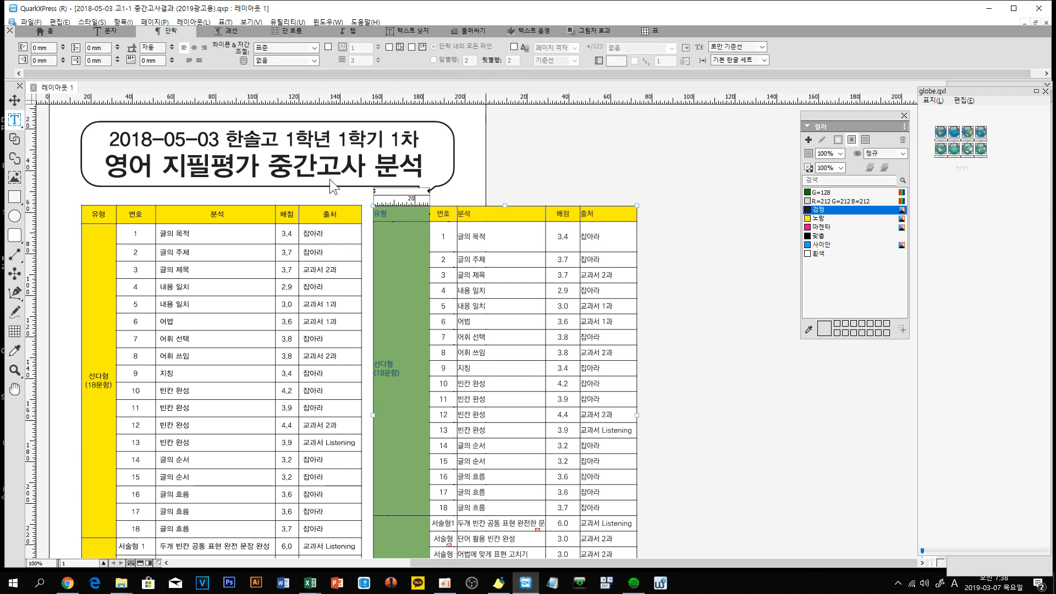
pyautogui.click(194, 48)
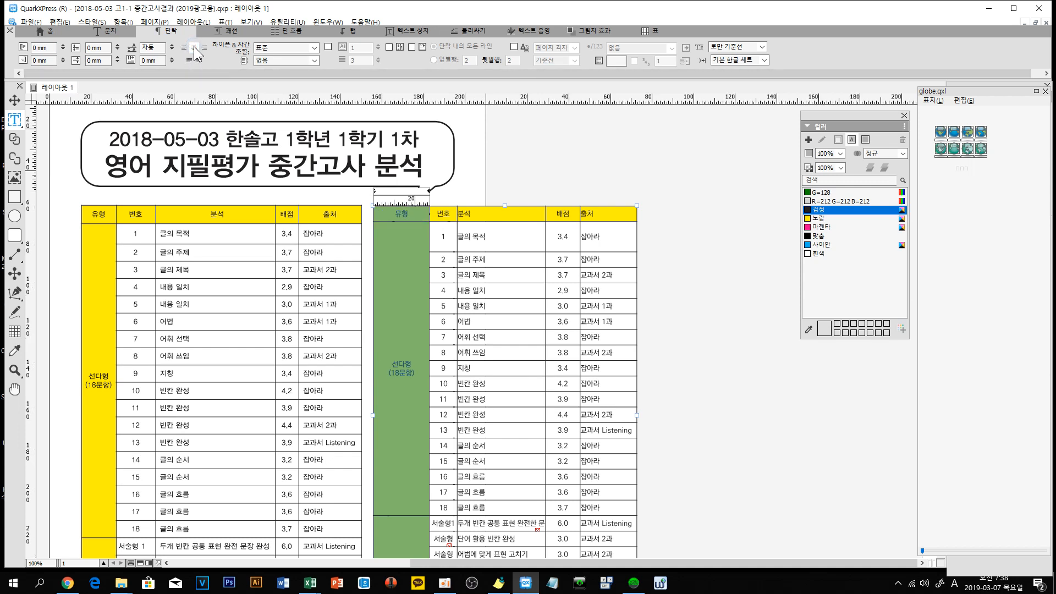
# Step: Centre the text horizontally across the pasted table's header row, from 유형 to 출처
pyautogui.click(605, 213)
pyautogui.moveTo(599, 215); pyautogui.dragTo(397, 220)
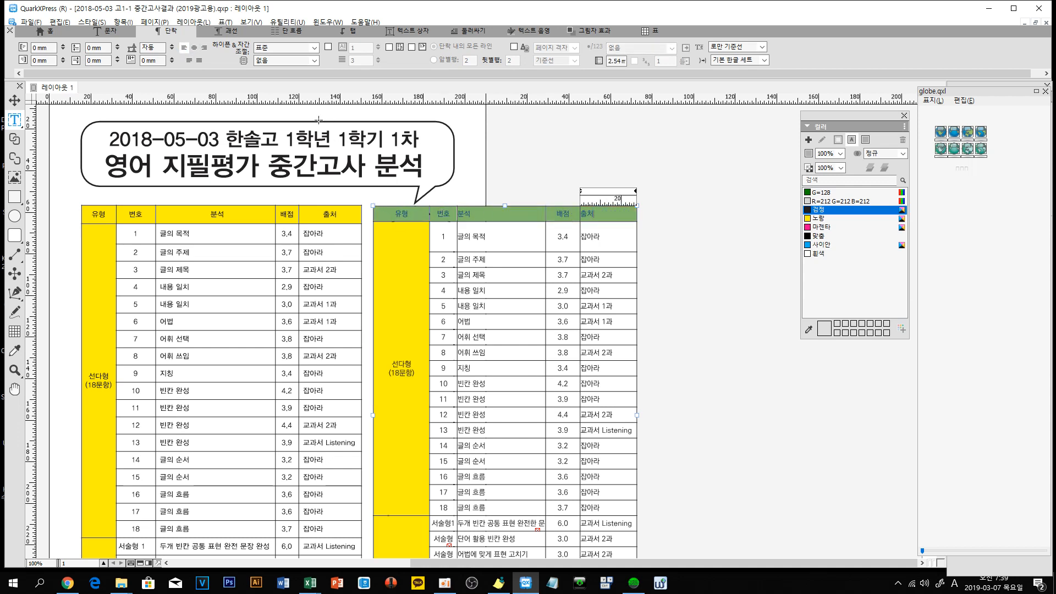
pyautogui.click(194, 48)
# Step: Select every cell under the 분석 header in the pasted table, from 글의 목적 down to the last 서술형 row
pyautogui.click(504, 266)
pyautogui.tripleClick(474, 242)
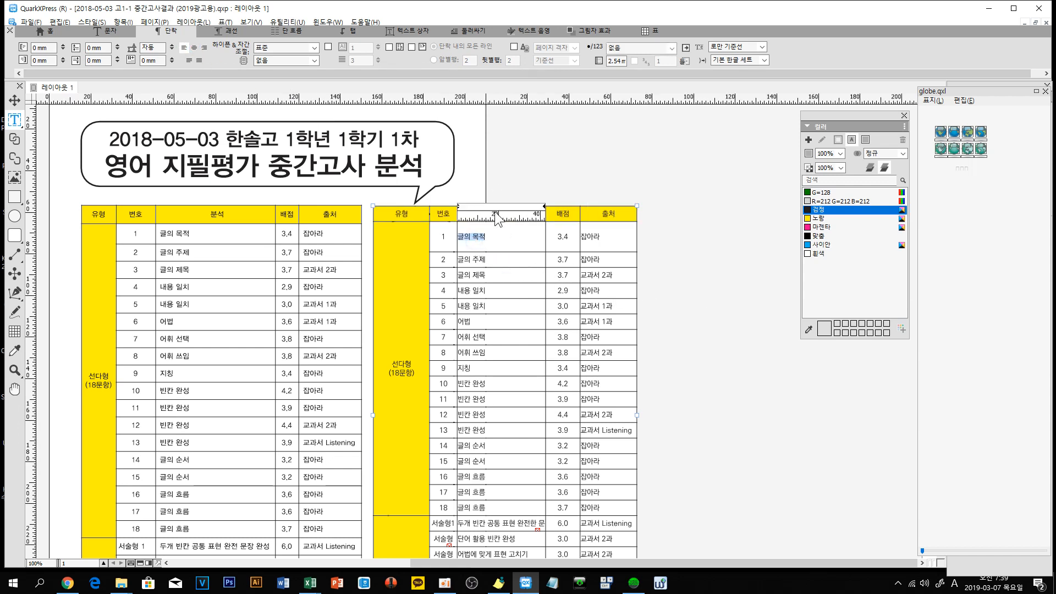
pyautogui.moveTo(467, 239); pyautogui.dragTo(501, 220)
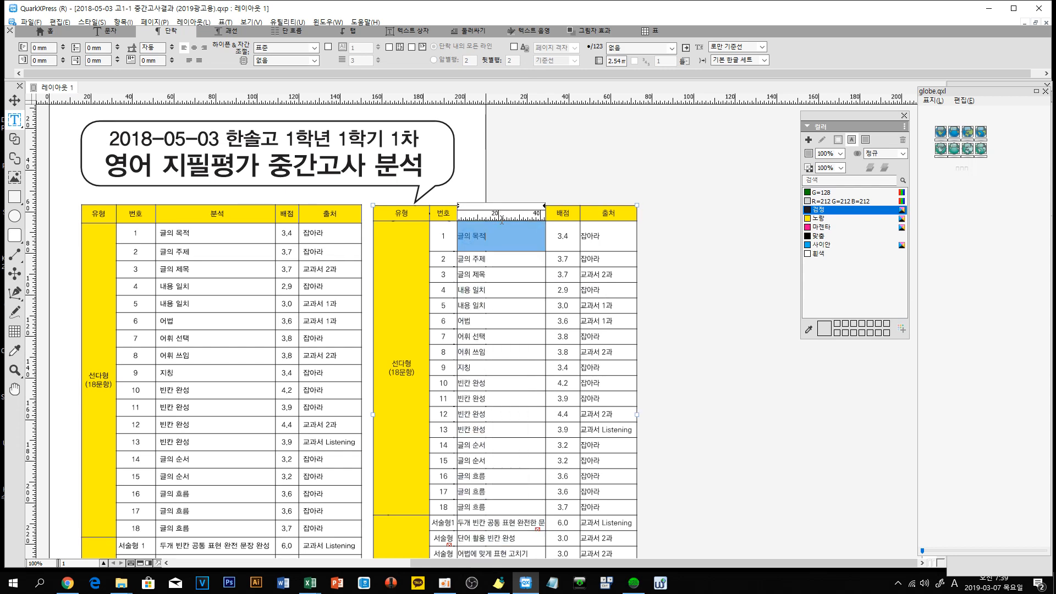
pyautogui.moveTo(523, 185); pyautogui.dragTo(506, 337)
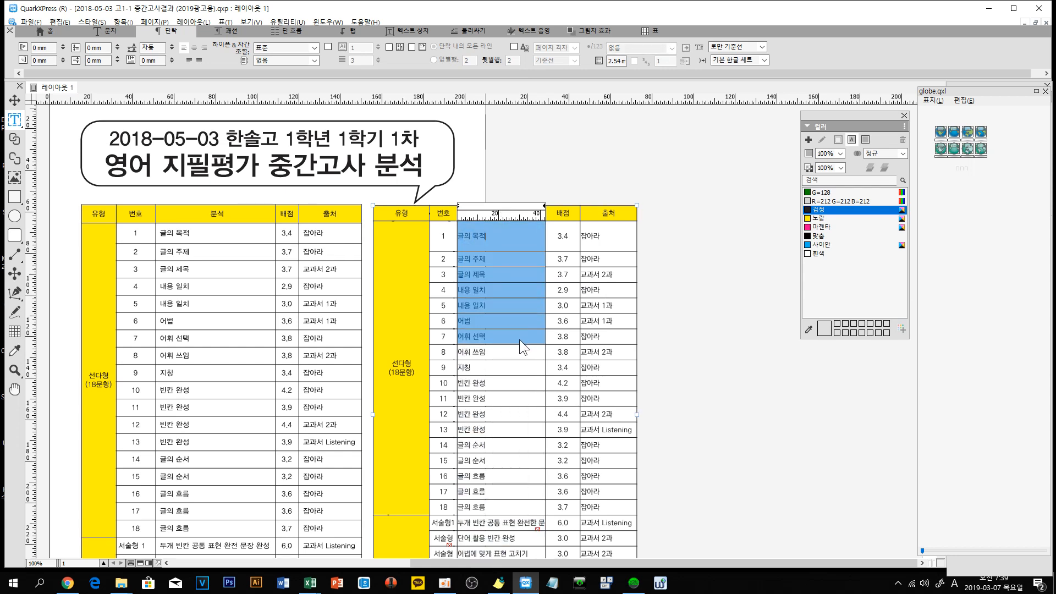
pyautogui.scroll(-3, 507, 213)
pyautogui.keyDown('ctrl'); pyautogui.click(519, 440); pyautogui.keyUp('ctrl')
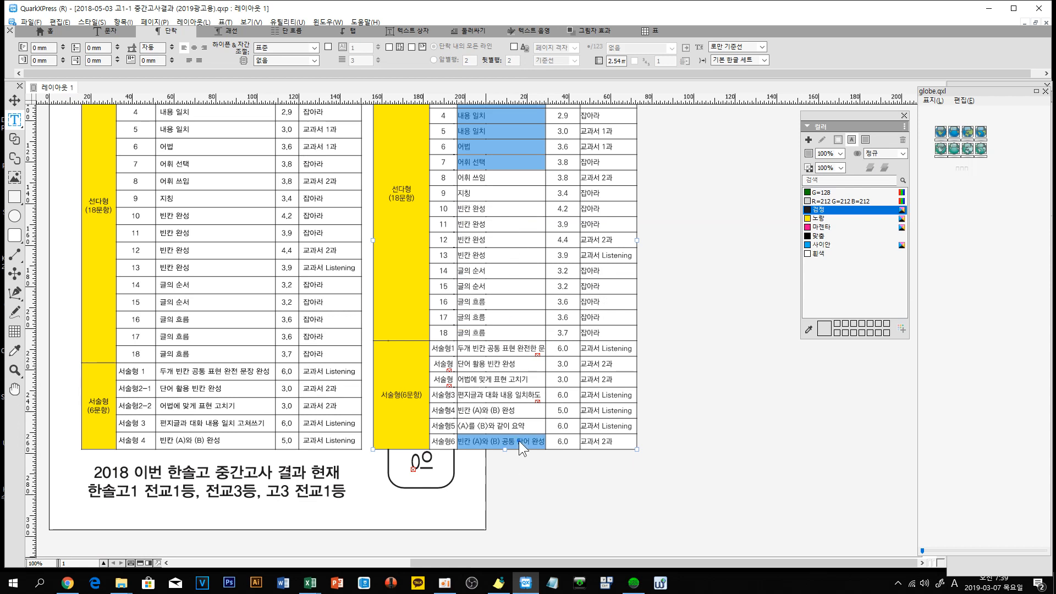
pyautogui.keyDown('ctrl'); pyautogui.click(516, 427); pyautogui.keyUp('ctrl')
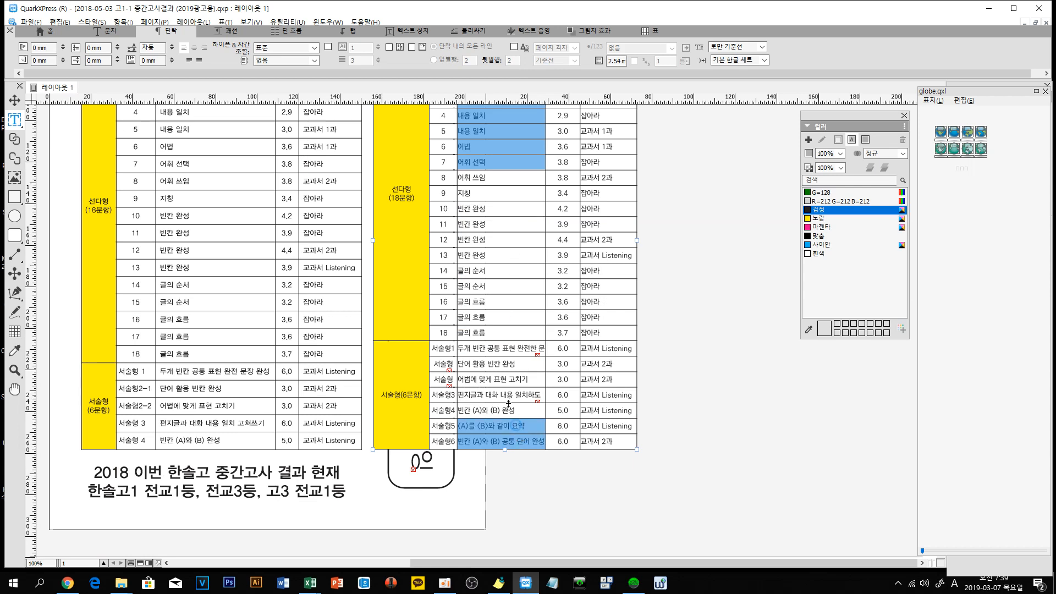
pyautogui.keyDown('ctrl'); pyautogui.click(504, 411); pyautogui.keyUp('ctrl')
pyautogui.keyDown('ctrl'); pyautogui.click(490, 179); pyautogui.keyUp('ctrl')
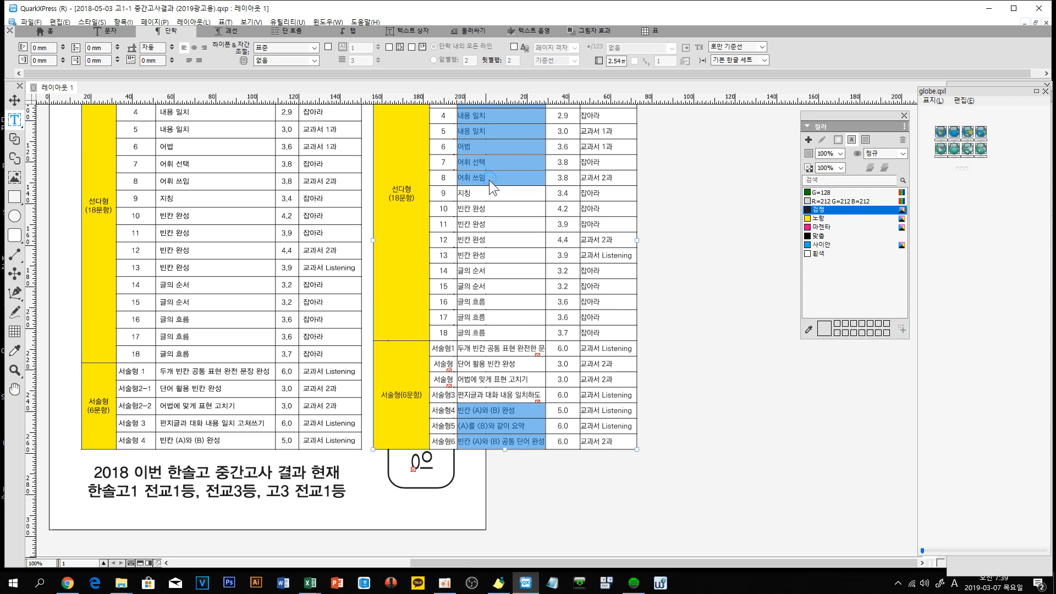
pyautogui.keyDown('ctrl'); pyautogui.click(489, 193); pyautogui.keyUp('ctrl')
pyautogui.keyDown('ctrl'); pyautogui.click(487, 208); pyautogui.keyUp('ctrl')
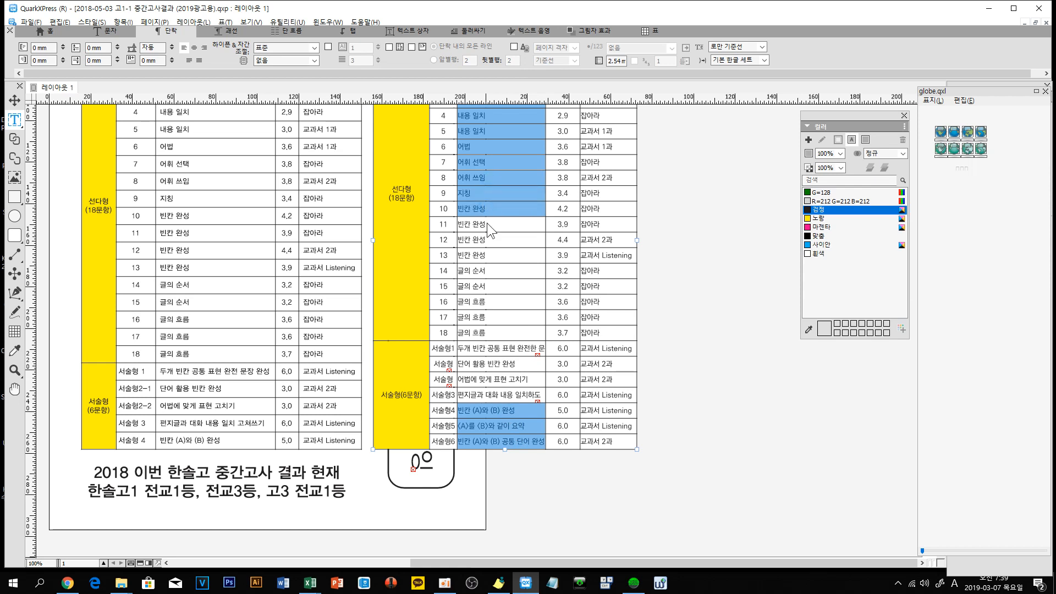
pyautogui.keyDown('ctrl'); pyautogui.click(487, 223); pyautogui.keyUp('ctrl')
pyautogui.keyDown('ctrl'); pyautogui.click(485, 317); pyautogui.keyUp('ctrl')
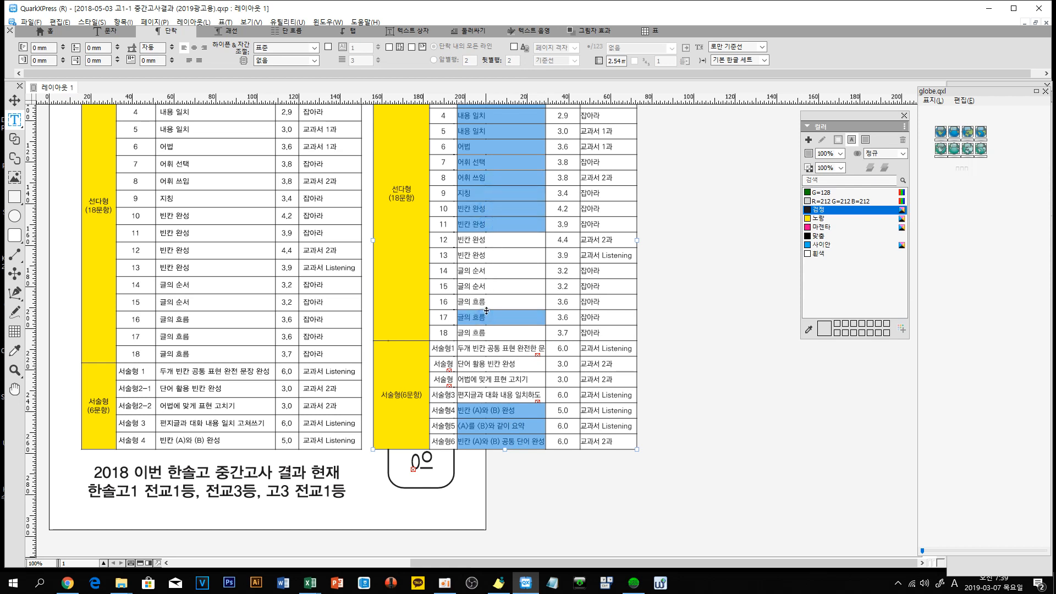
pyautogui.keyDown('ctrl'); pyautogui.click(485, 302); pyautogui.keyUp('ctrl')
pyautogui.keyDown('ctrl'); pyautogui.click(485, 286); pyautogui.keyUp('ctrl')
pyautogui.keyDown('ctrl'); pyautogui.click(486, 267); pyautogui.keyUp('ctrl')
pyautogui.keyDown('ctrl'); pyautogui.click(487, 256); pyautogui.keyUp('ctrl')
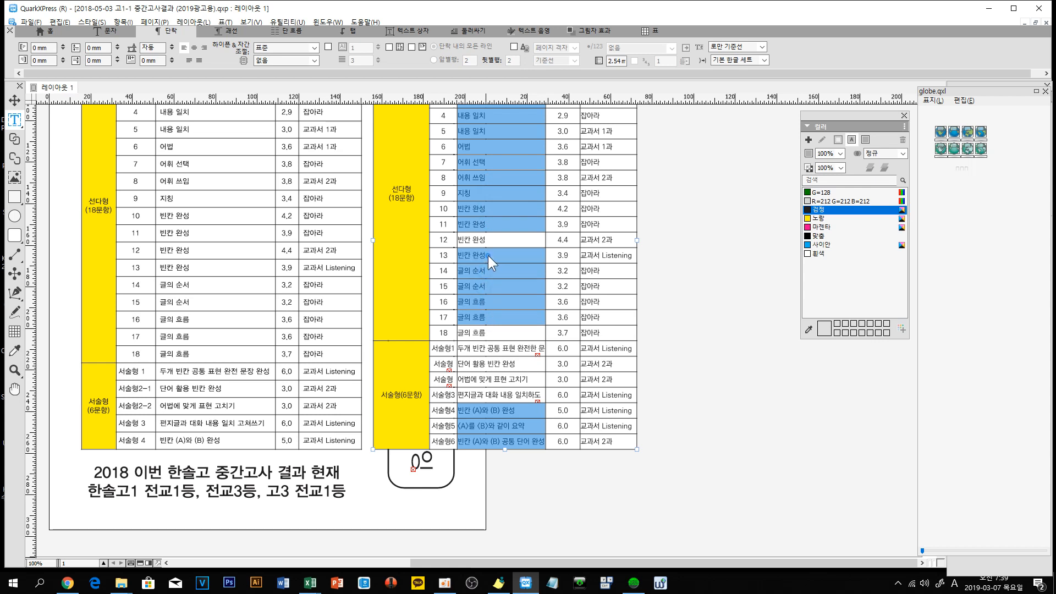
pyautogui.keyDown('ctrl'); pyautogui.click(487, 240); pyautogui.keyUp('ctrl')
pyautogui.keyDown('ctrl'); pyautogui.click(485, 335); pyautogui.keyUp('ctrl')
pyautogui.keyDown('ctrl'); pyautogui.click(485, 349); pyautogui.keyUp('ctrl')
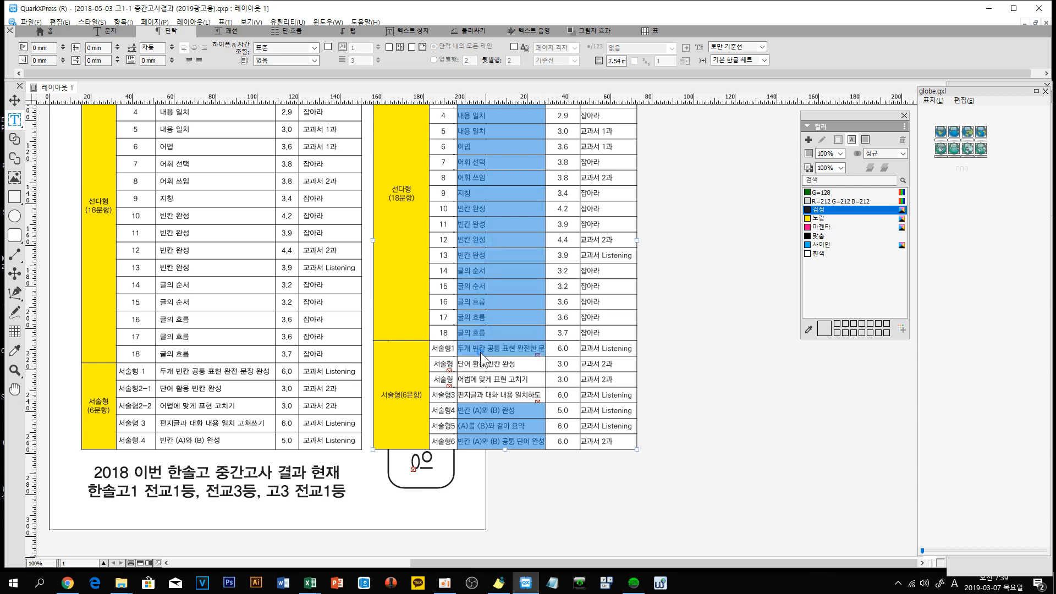
pyautogui.keyDown('ctrl'); pyautogui.click(482, 364); pyautogui.keyUp('ctrl')
pyautogui.keyDown('ctrl'); pyautogui.click(487, 380); pyautogui.keyUp('ctrl')
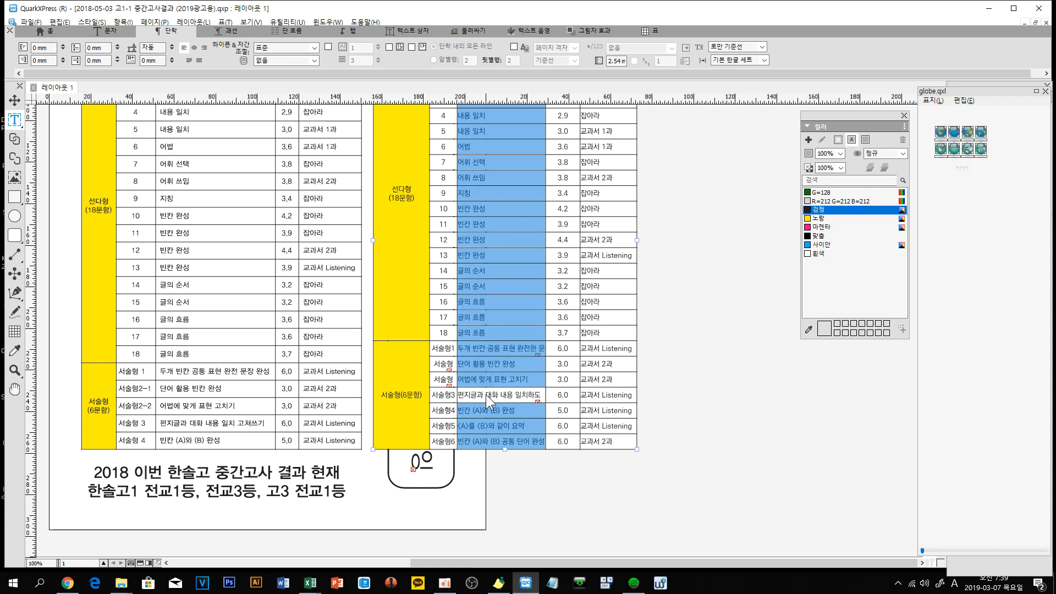
pyautogui.keyDown('ctrl'); pyautogui.click(486, 395); pyautogui.keyUp('ctrl')
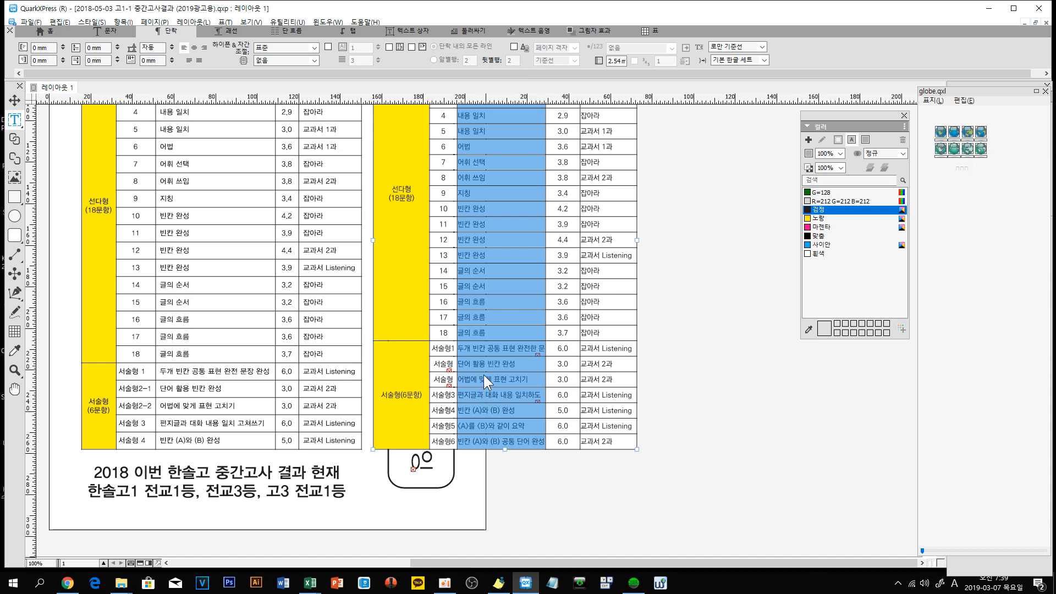
pyautogui.scroll(5, 484, 374)
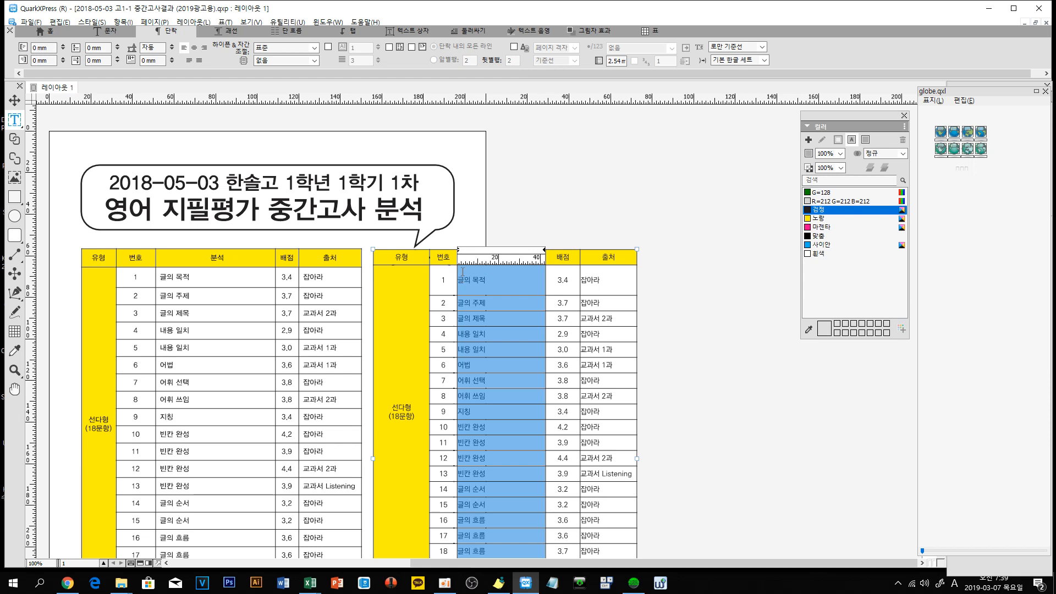
# Step: Set the left indent of the selected 분석 column cells to 1 mm
pyautogui.click(35, 48)
pyautogui.write('1')
pyautogui.press('Return')
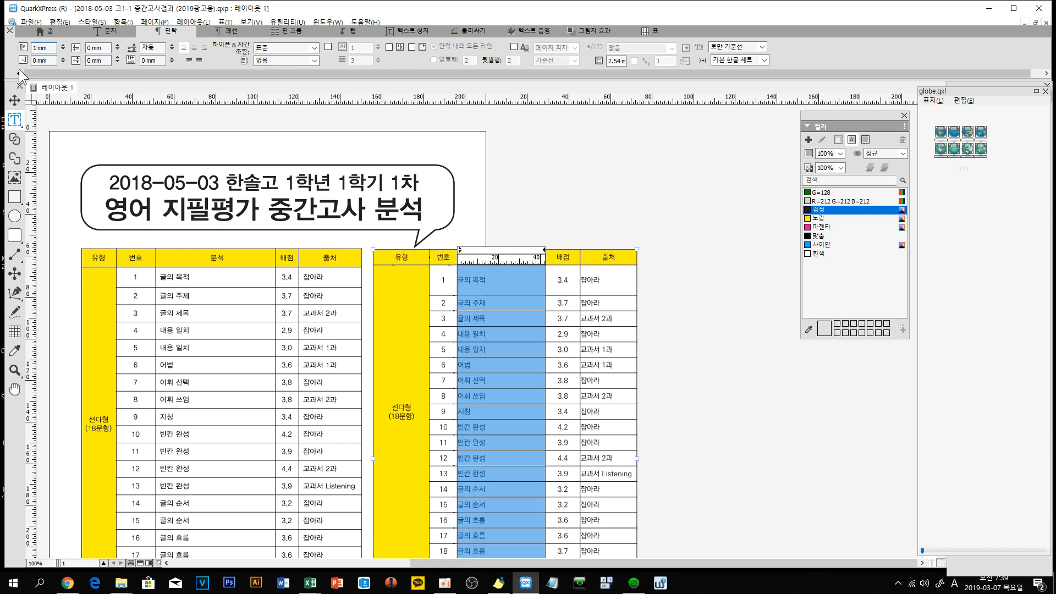
pyautogui.press('Return')
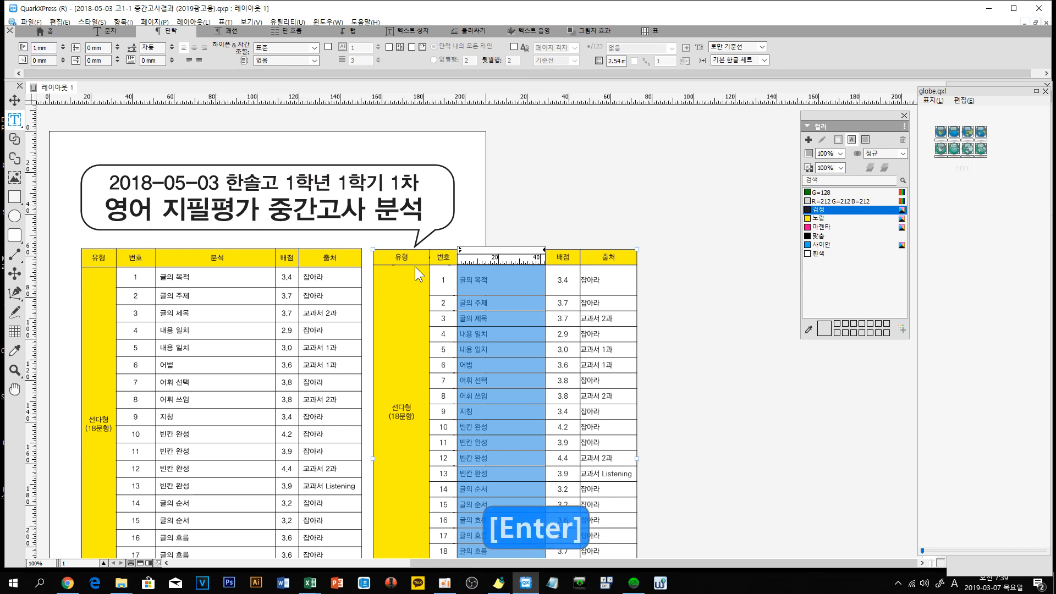
# Step: Try larger left indents on the selected 분석 column cells, and set the value to 2 mm
pyautogui.click(49, 48)
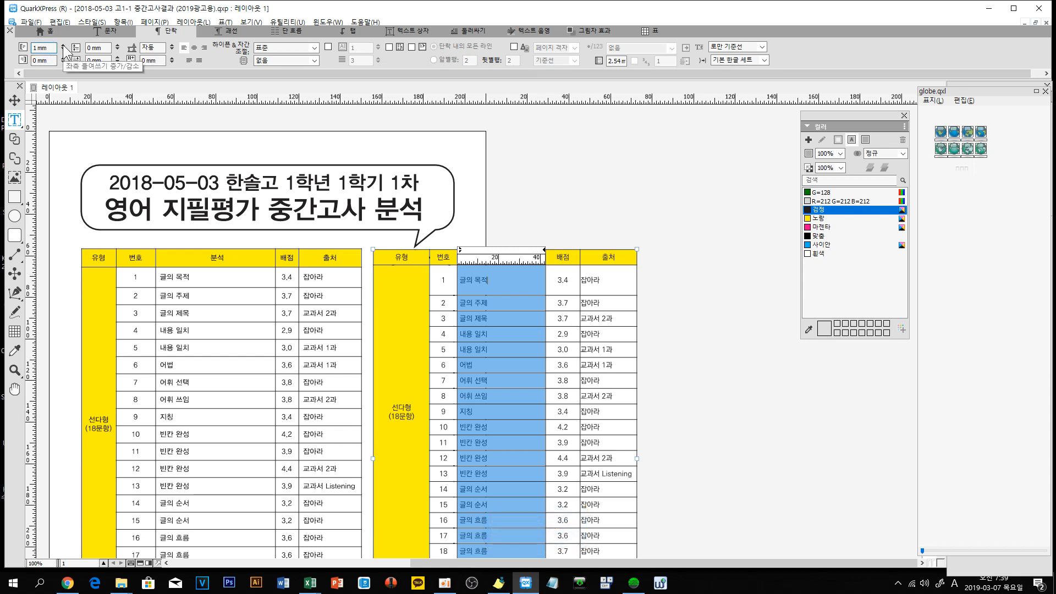
pyautogui.click(63, 48)
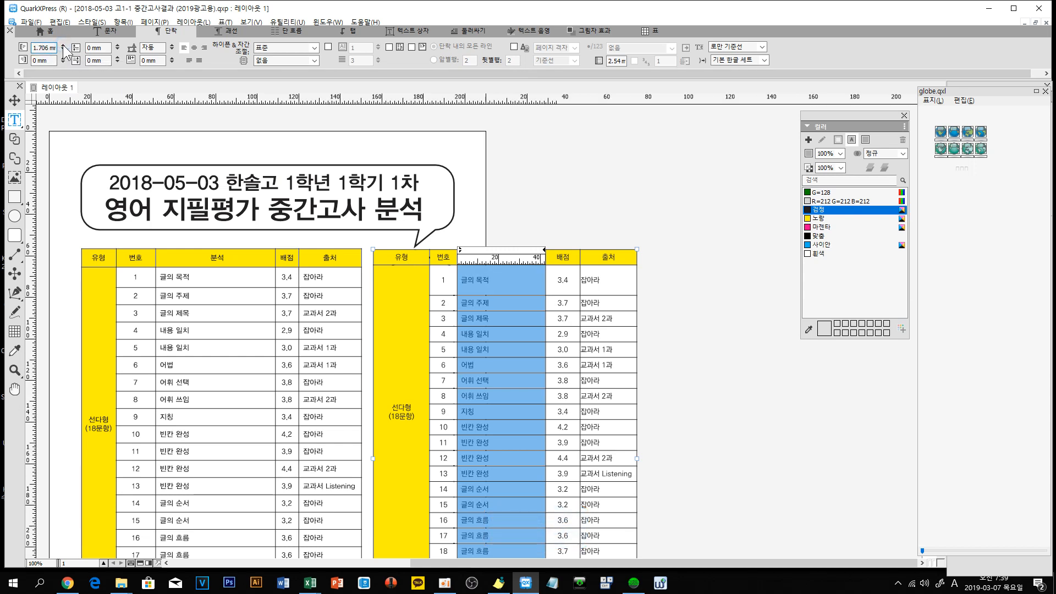
pyautogui.click(64, 47)
pyautogui.click(63, 47)
pyautogui.click(63, 48)
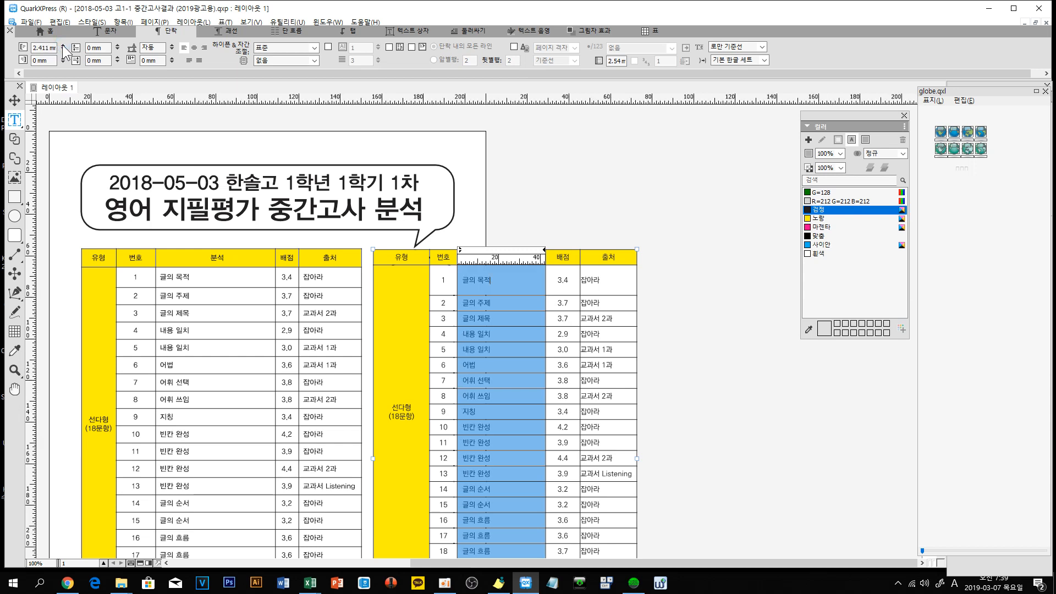
pyautogui.click(62, 51)
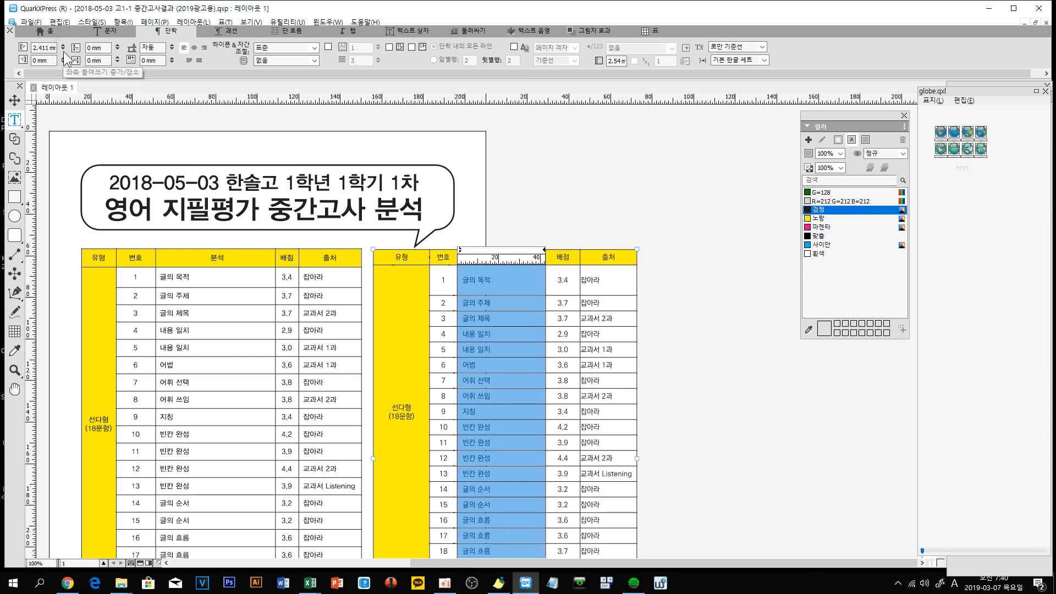
pyautogui.click(63, 50)
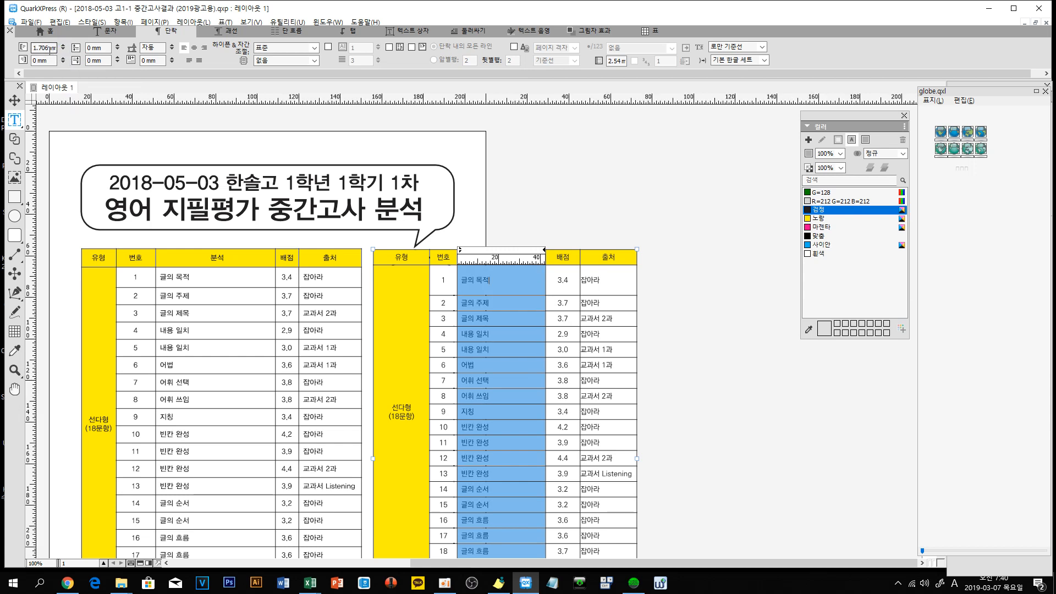
pyautogui.write('2mm')
pyautogui.press('Return')
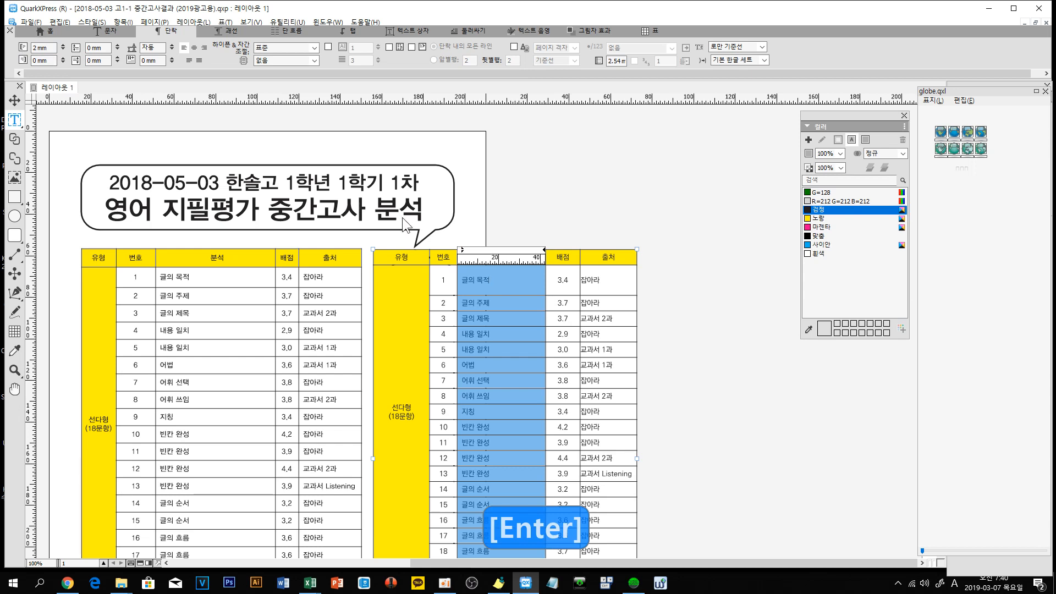
# Step: Set the left indent of every cell under the 출처 header in the pasted table to 2 mm
pyautogui.click(595, 281)
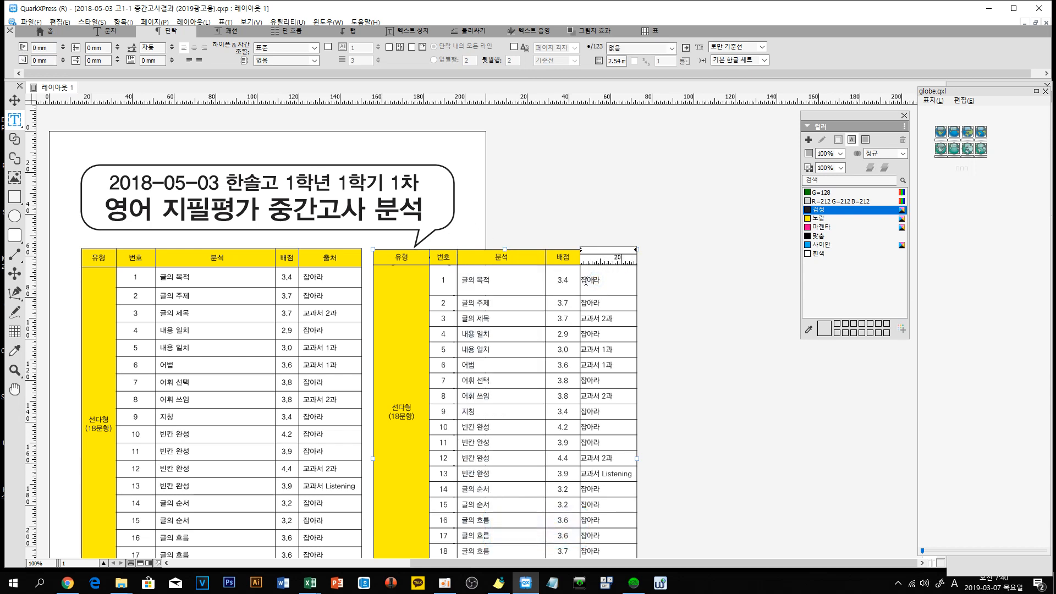
pyautogui.moveTo(586, 281); pyautogui.dragTo(615, 292)
pyautogui.scroll(-4, 610, 256)
pyautogui.scroll(4, 609, 253)
pyautogui.hotkey('ctrl', '0')
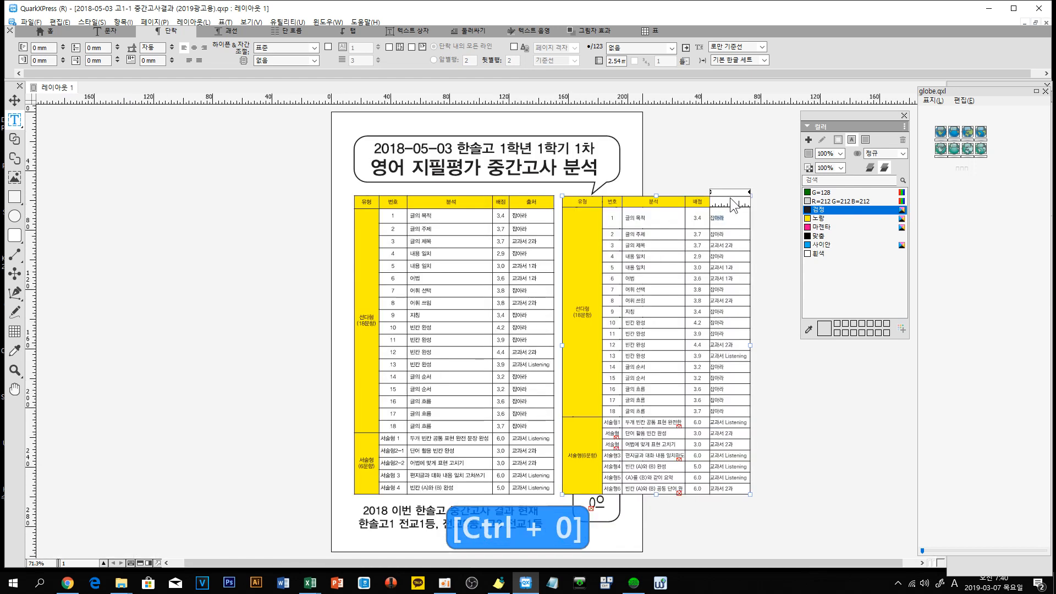
pyautogui.click(729, 220)
pyautogui.moveTo(713, 220); pyautogui.dragTo(769, 503)
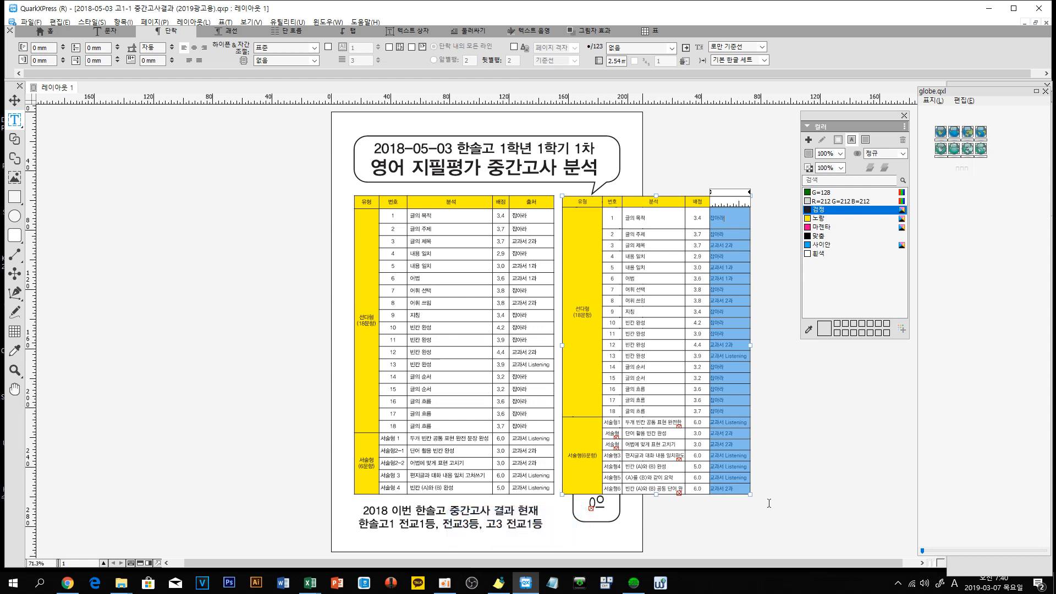
pyautogui.tripleClick(52, 47)
pyautogui.write('2')
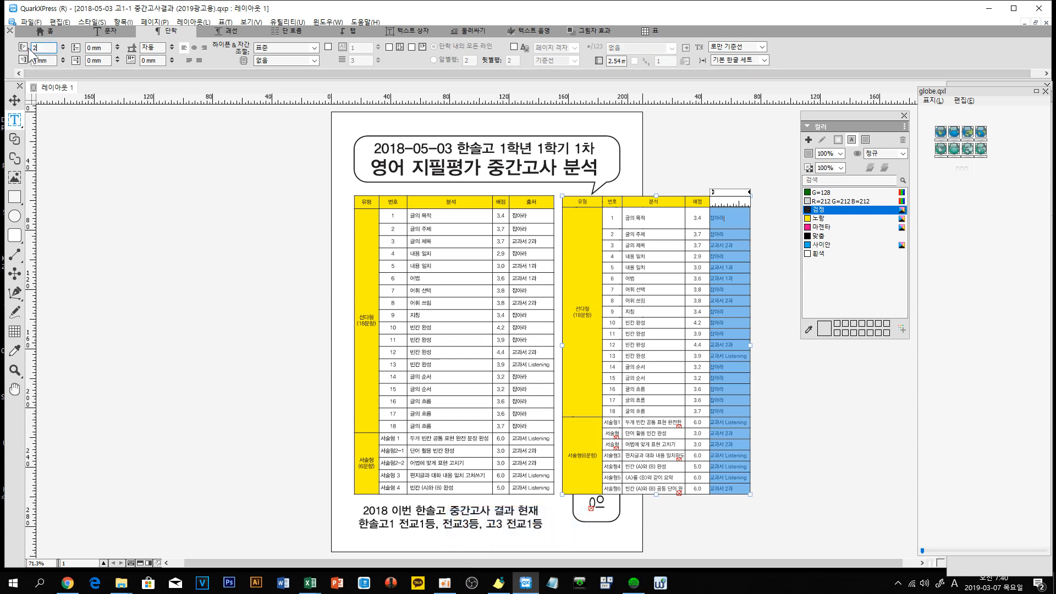
pyautogui.press('Return')
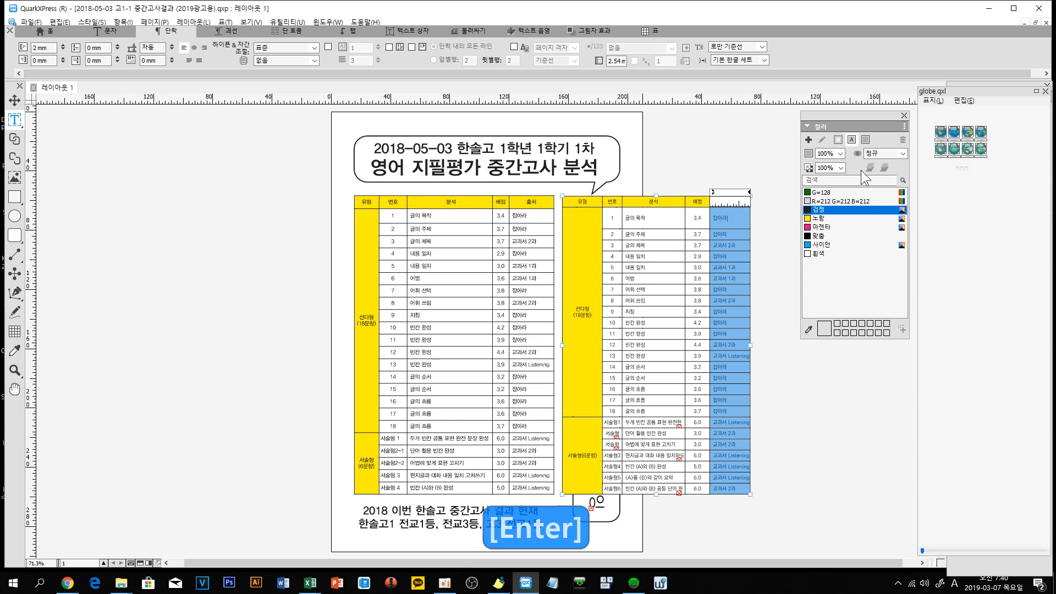
# Step: Delete the two stray empty text boxes, one on the pasteboard and one stretching across the upper part of the page
pyautogui.click(781, 216)
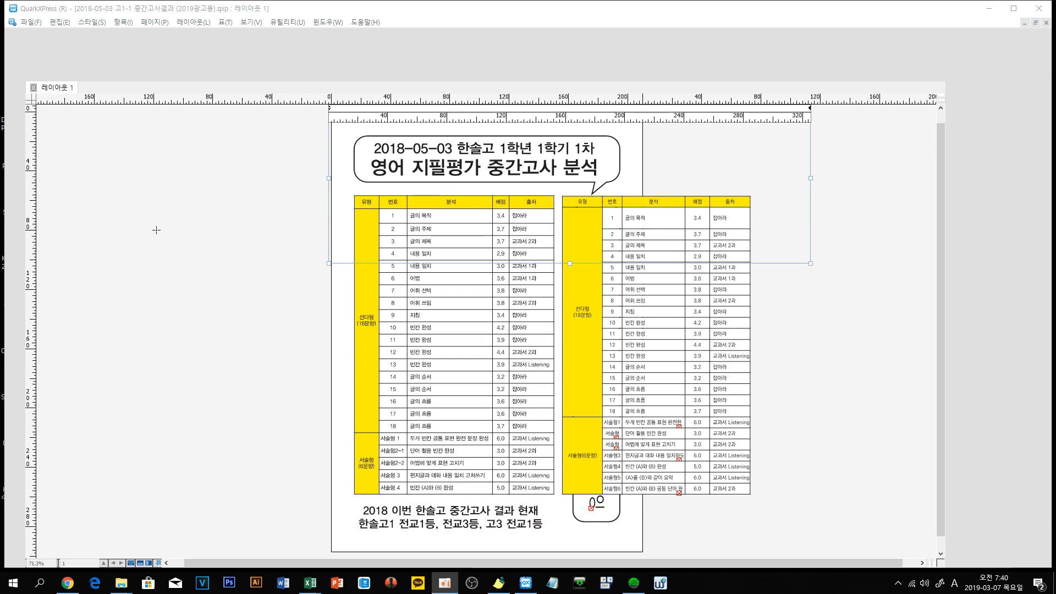
pyautogui.click(242, 110)
pyautogui.click(14, 119)
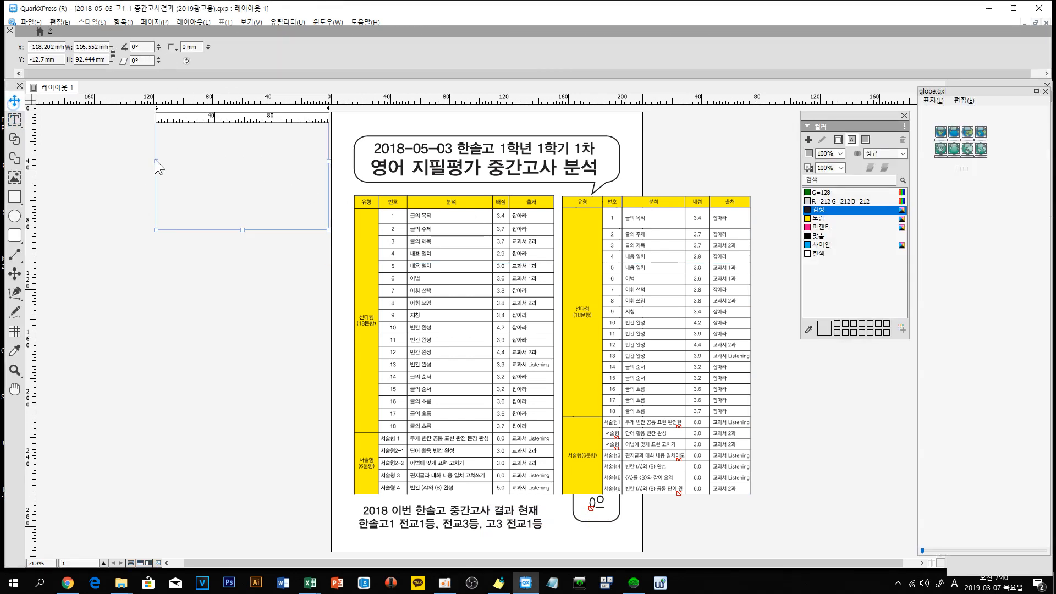
pyautogui.press('Delete')
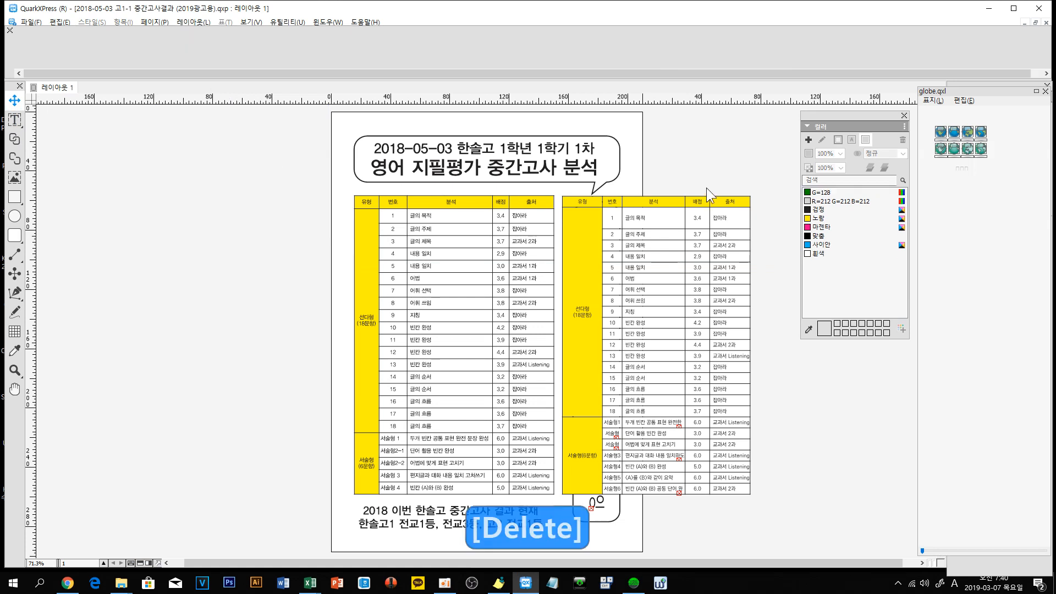
pyautogui.click(719, 165)
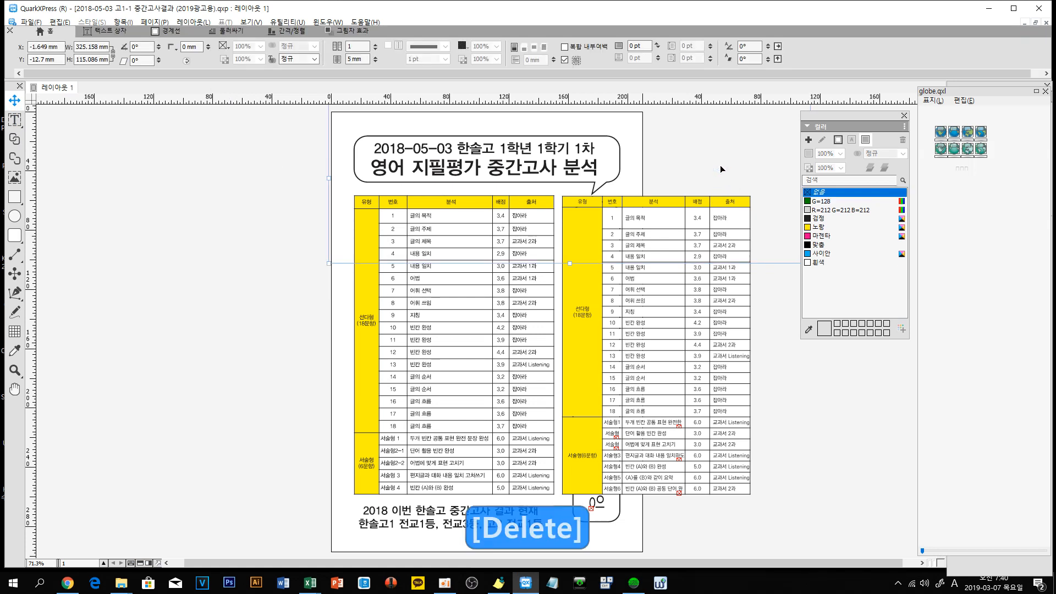
pyautogui.press('Delete')
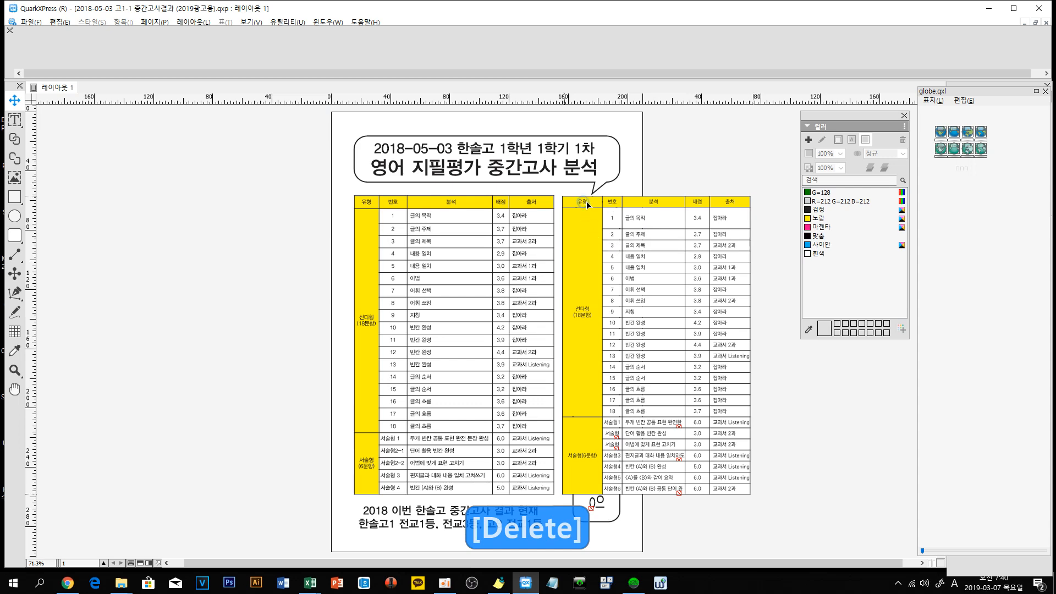
# Step: Replace the old yellow table with the pasted one, moved onto its place and widened to about 135 mm
pyautogui.moveTo(587, 201); pyautogui.dragTo(376, 226)
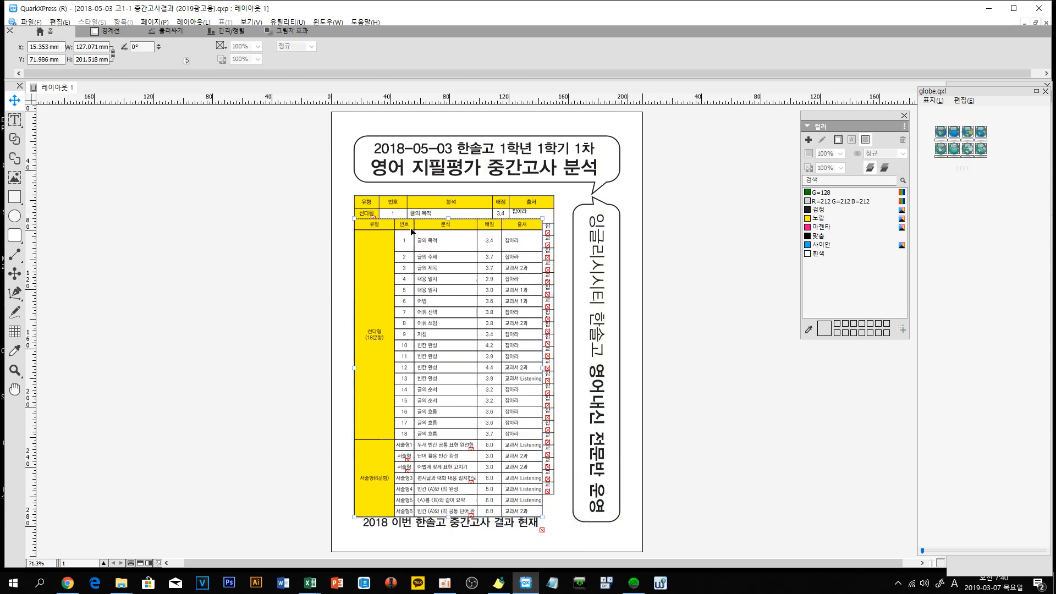
pyautogui.moveTo(543, 370); pyautogui.dragTo(556, 367)
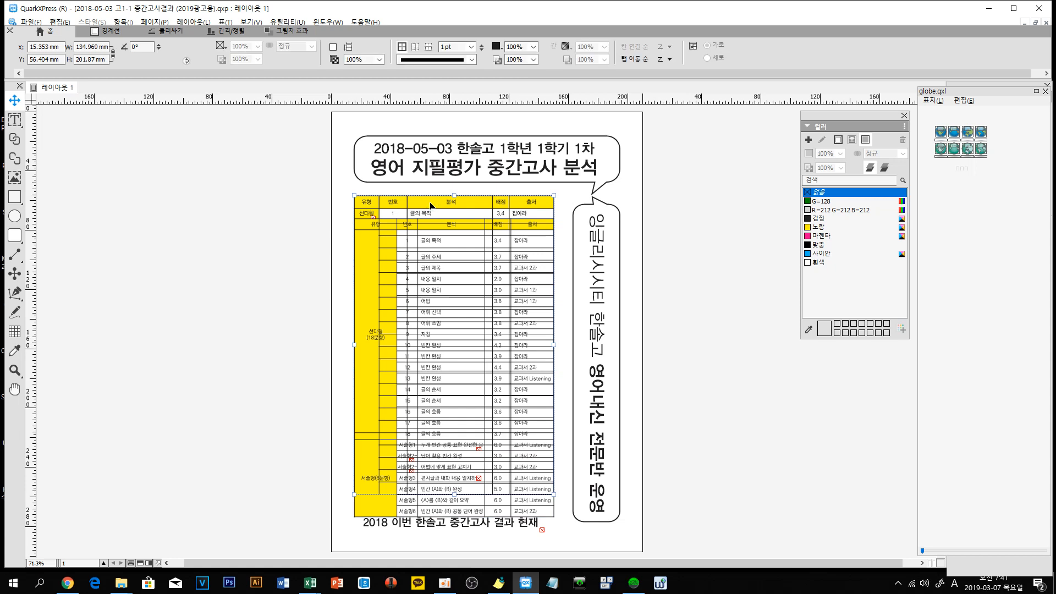
pyautogui.press('Delete')
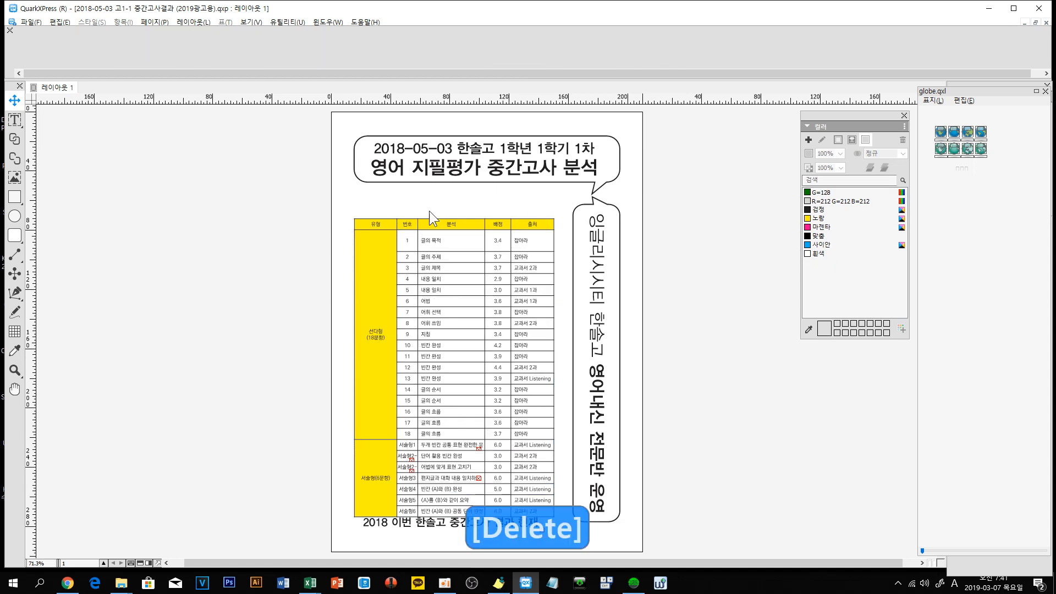
# Step: Move the new table up to X 15 mm, Y about 60 mm, and widen it to about 139.5 mm
pyautogui.moveTo(438, 218)
pyautogui.mouseDown()
pyautogui.moveTo(437, 200)
pyautogui.moveTo(432, 209)
pyautogui.mouseUp()
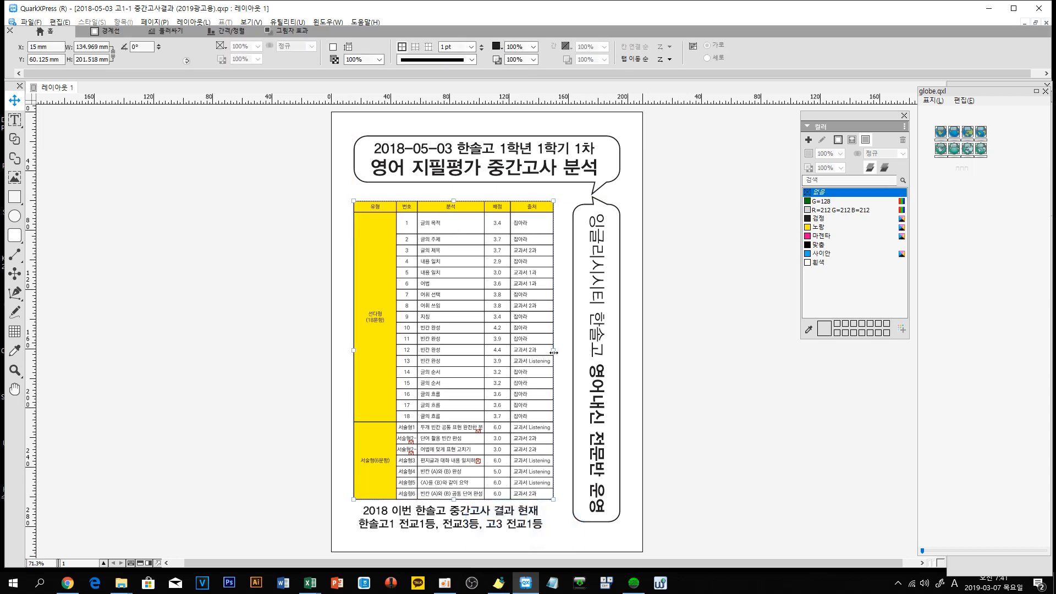
pyautogui.moveTo(555, 351); pyautogui.dragTo(560, 353)
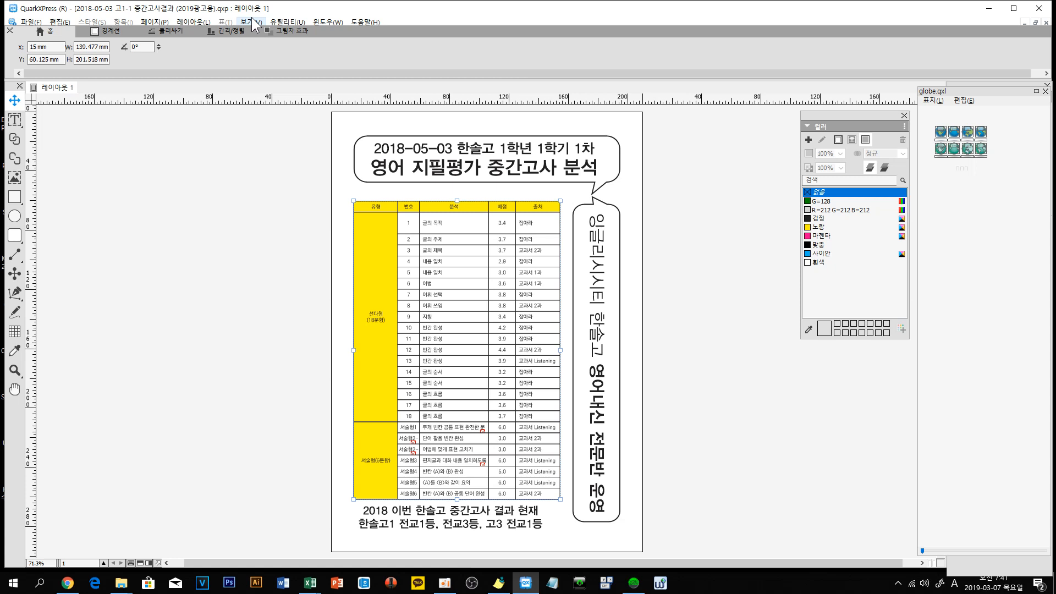
# Step: Narrow the table's 유형 column and widen the 번호 column slightly so labels such as 서술형2-1 fit on one line
pyautogui.hotkey('ctrl', '1')
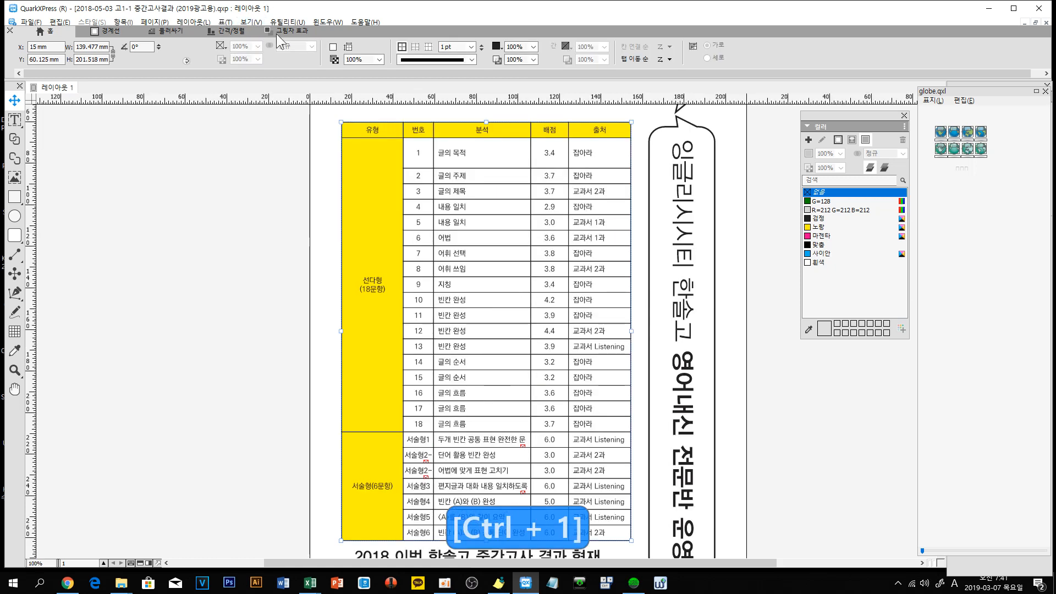
pyautogui.click(15, 117)
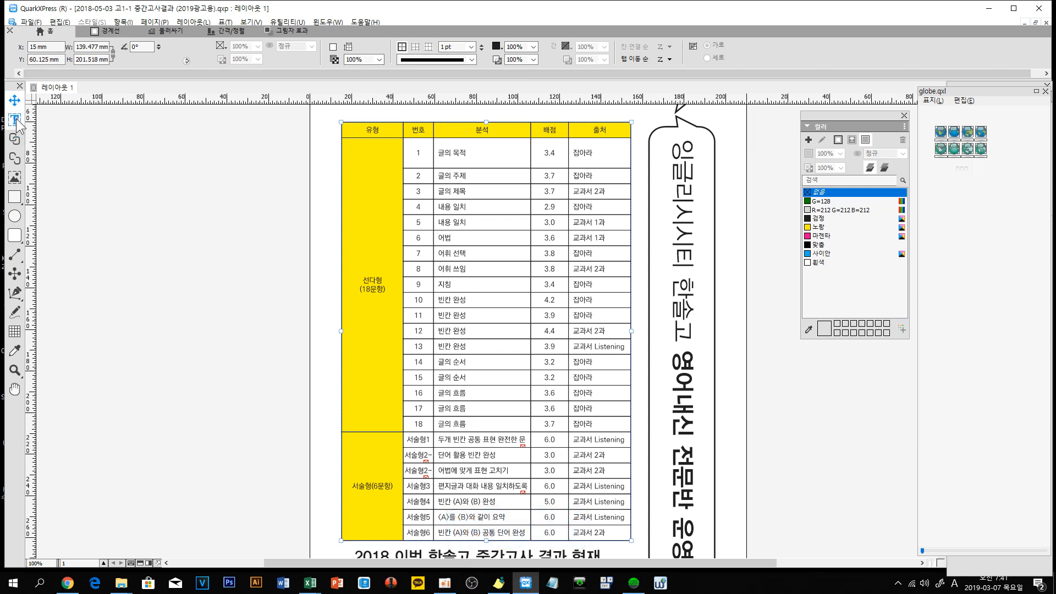
pyautogui.click(372, 128)
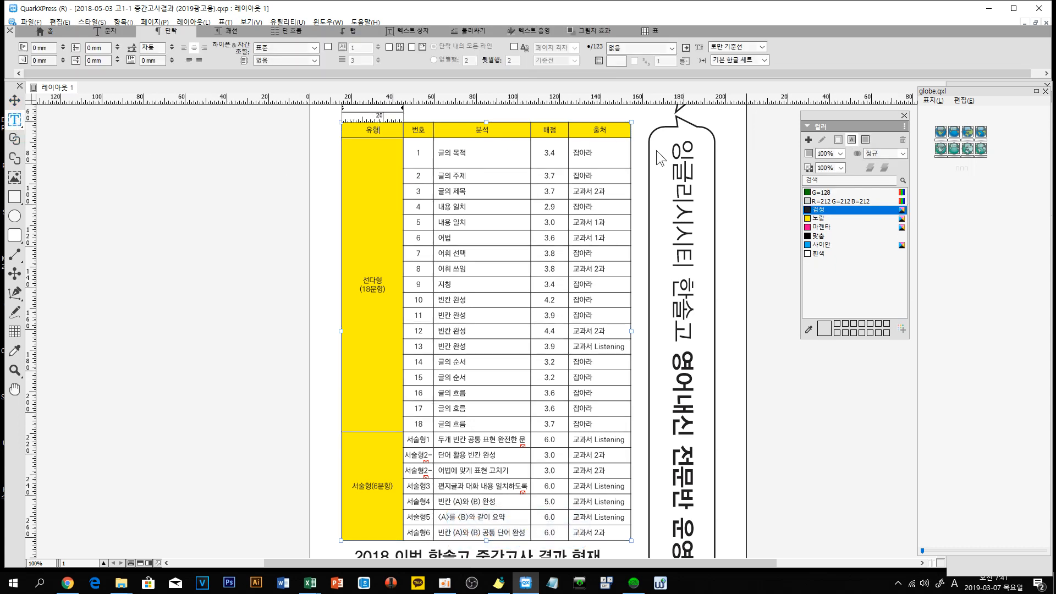
pyautogui.click(404, 205)
pyautogui.moveTo(403, 207); pyautogui.dragTo(389, 213)
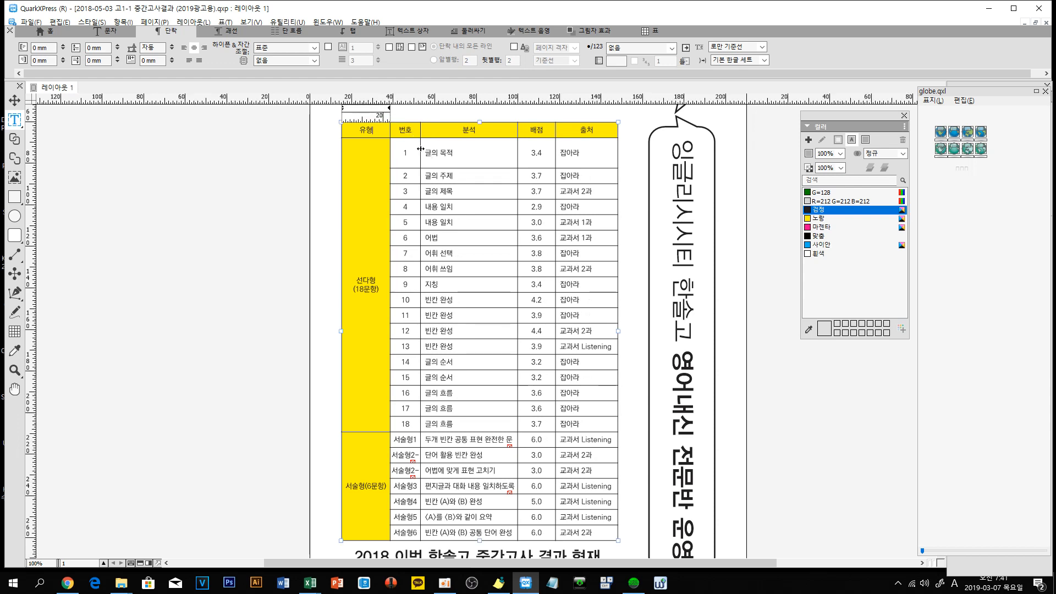
pyautogui.moveTo(420, 149); pyautogui.dragTo(424, 150)
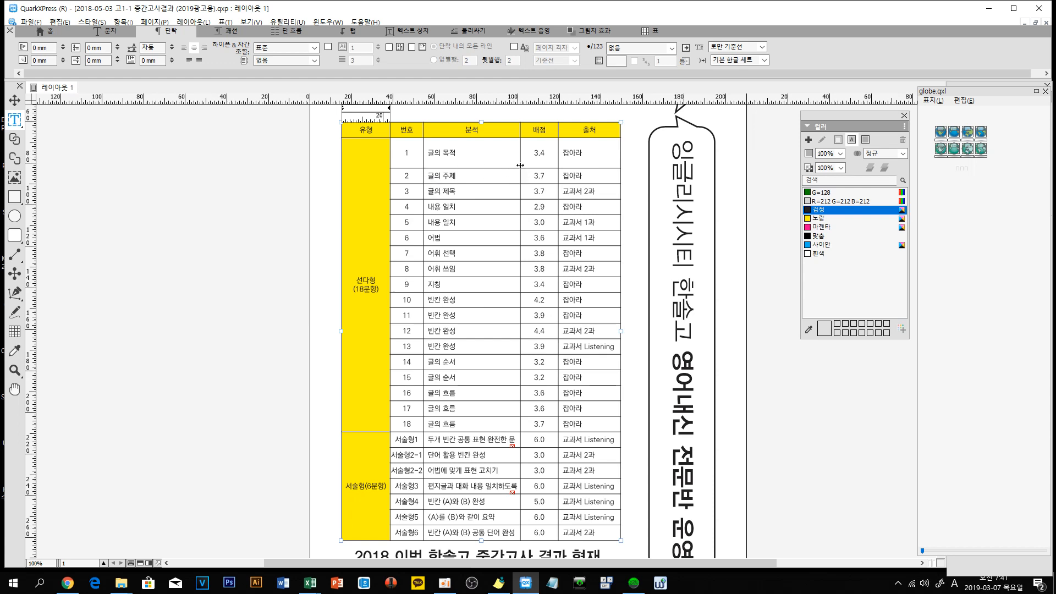
# Step: Widen the 분석 column until its longest entries fit, narrow the 배점 column, and trim the 출처 column slightly
pyautogui.moveTo(523, 165); pyautogui.dragTo(575, 158)
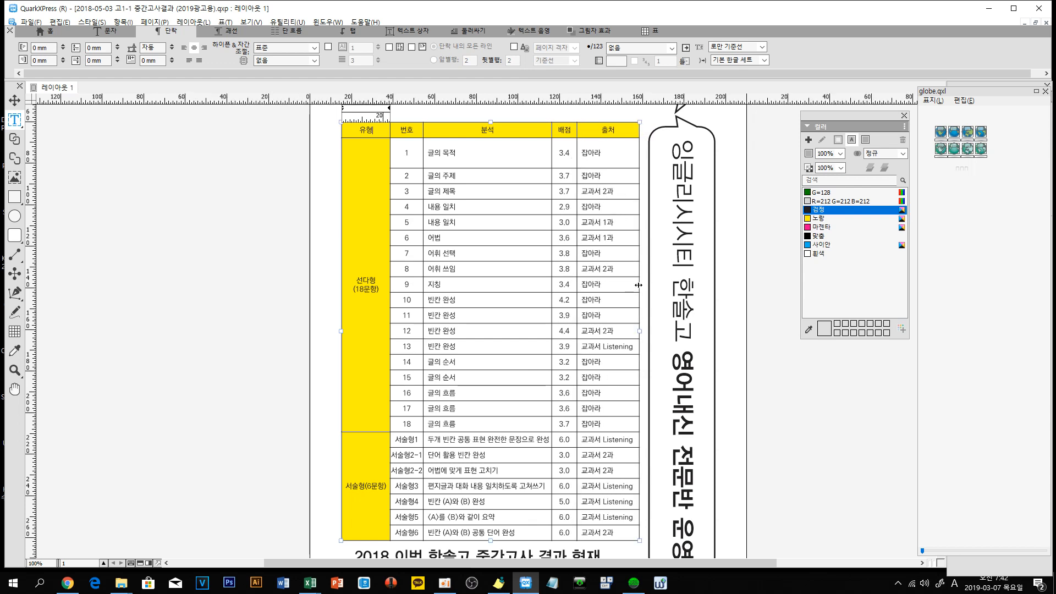
pyautogui.moveTo(638, 285); pyautogui.dragTo(633, 290)
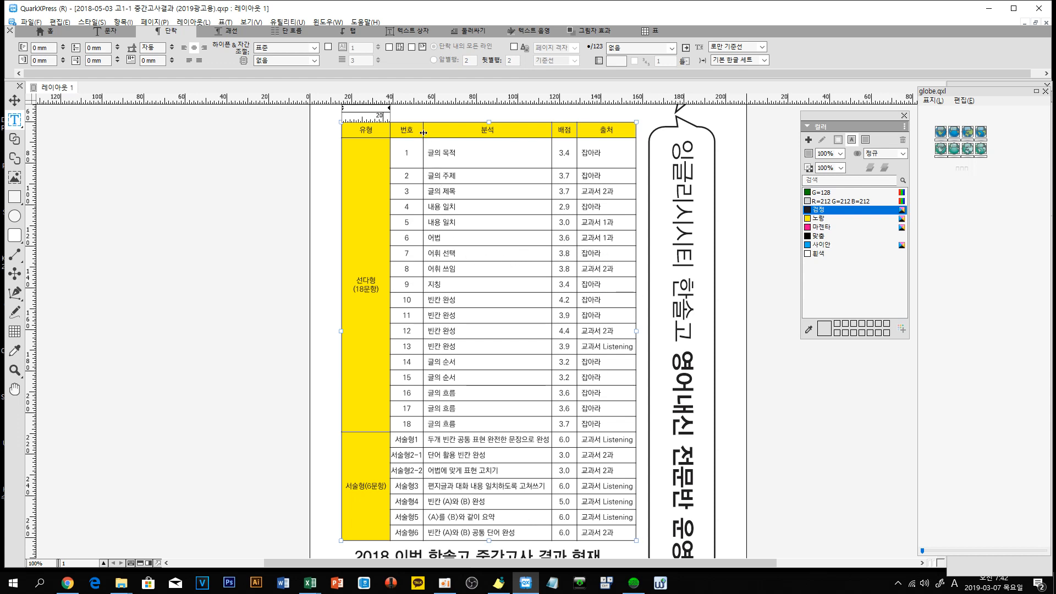
pyautogui.click(263, 259)
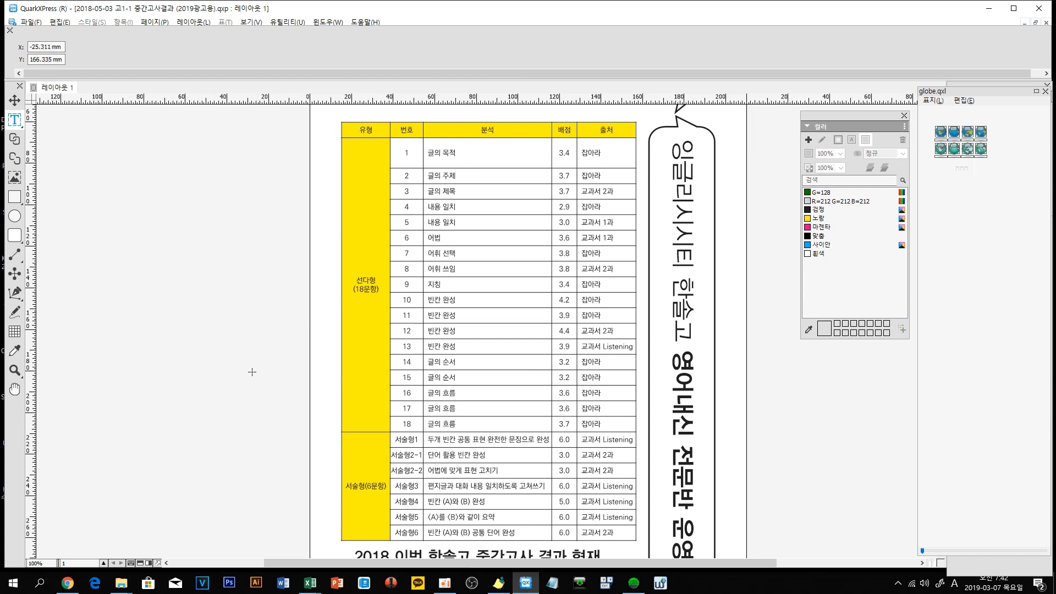
# Step: Reposition the table to X 15 mm, Y about 56.4 mm, and stretch its height to about 205 mm
pyautogui.click(50, 564)
pyautogui.hotkey('ctrl', '1')
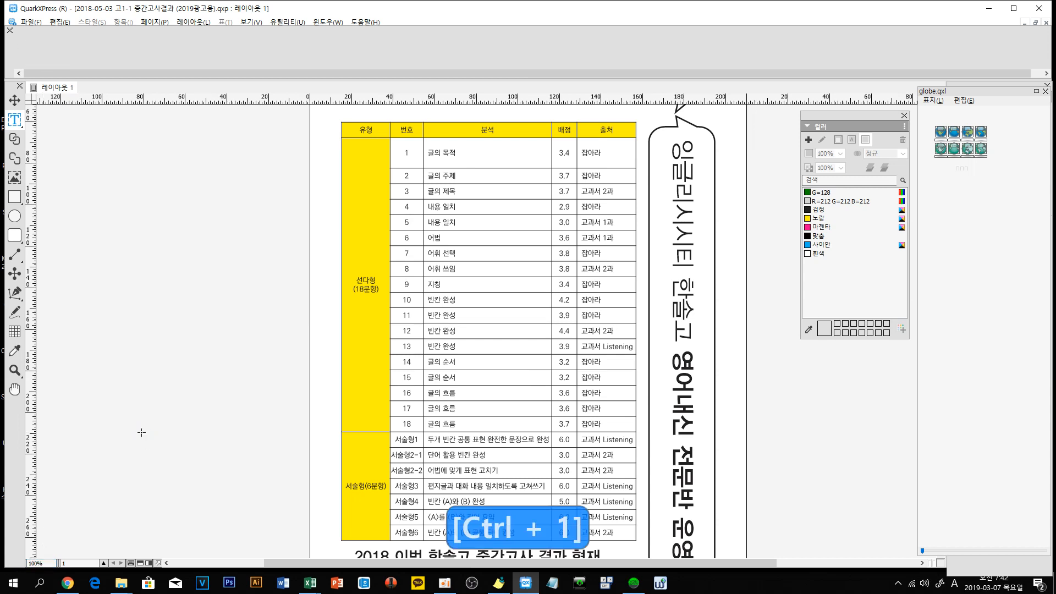
pyautogui.hotkey('ctrl', '0')
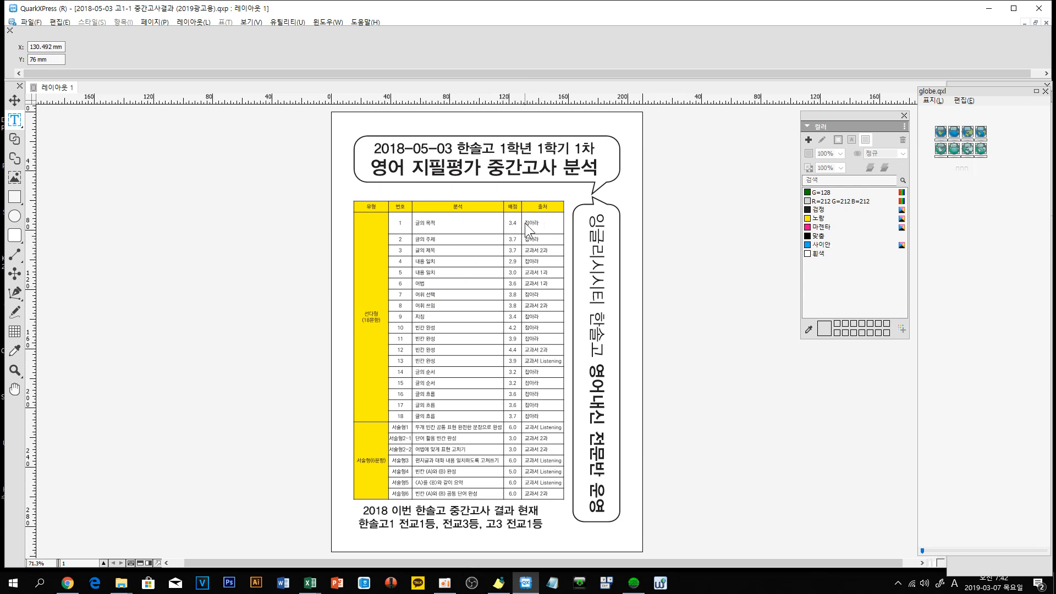
pyautogui.click(13, 100)
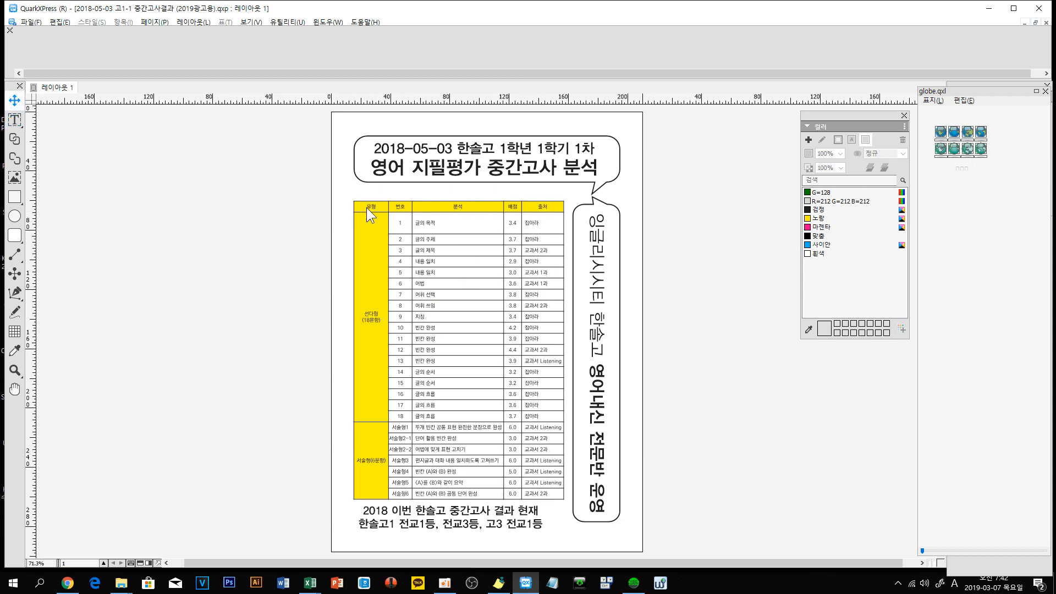
pyautogui.moveTo(429, 209)
pyautogui.mouseDown()
pyautogui.moveTo(433, 199)
pyautogui.moveTo(432, 212)
pyautogui.mouseUp()
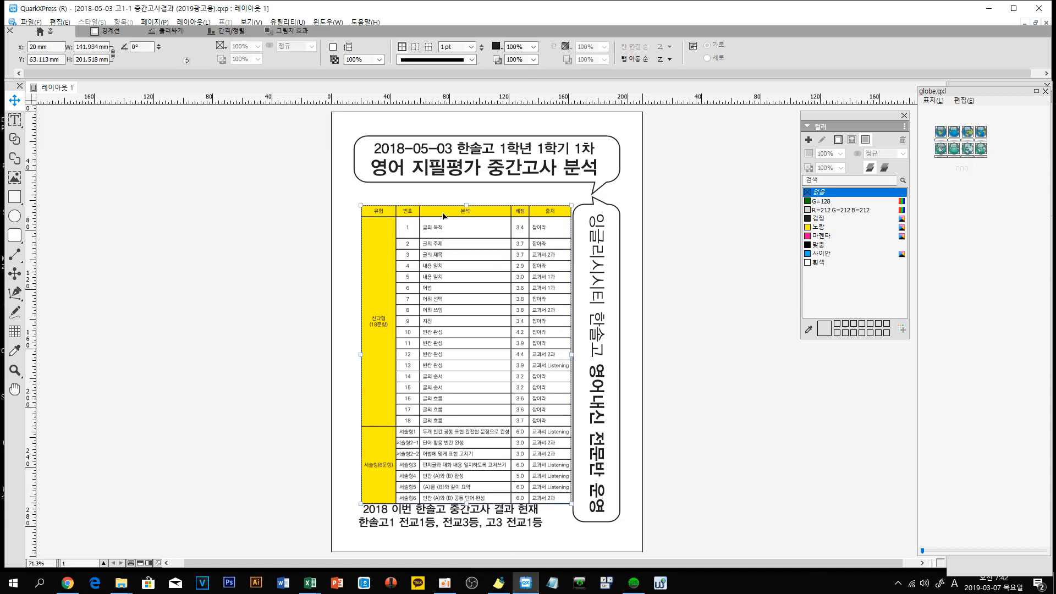
pyautogui.moveTo(442, 213); pyautogui.dragTo(459, 195)
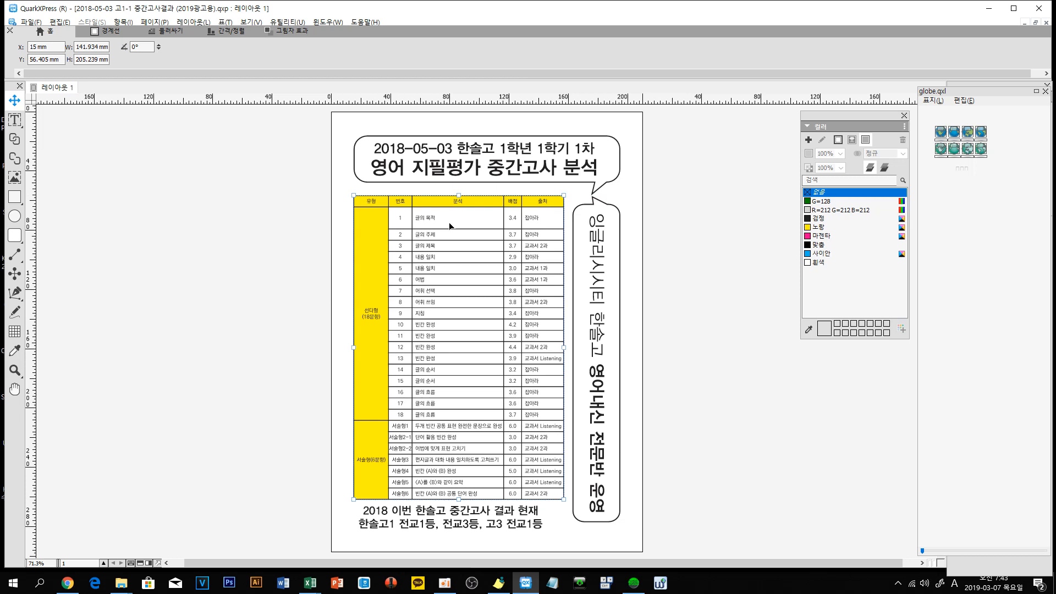
# Step: Make the table's header row slightly taller and shorten the row for number 1 to match the other rows
pyautogui.press('t')
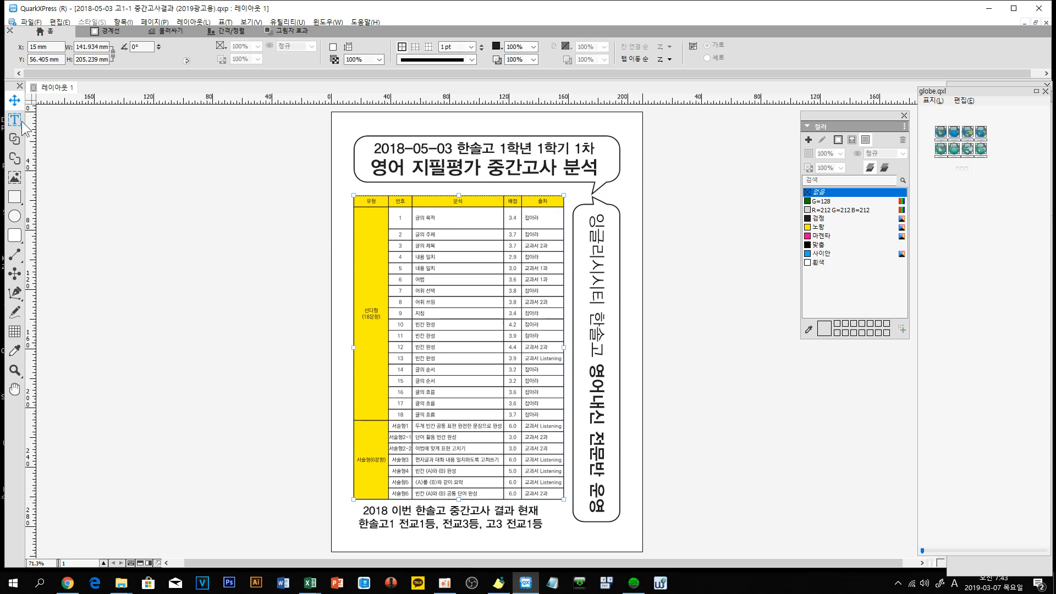
pyautogui.click(440, 219)
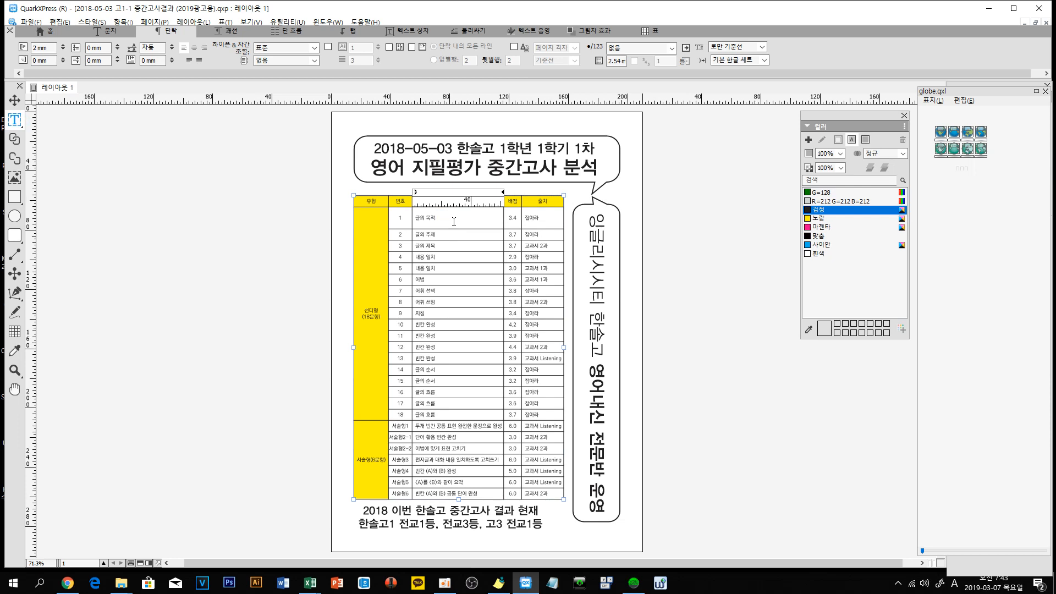
pyautogui.press('Delete')
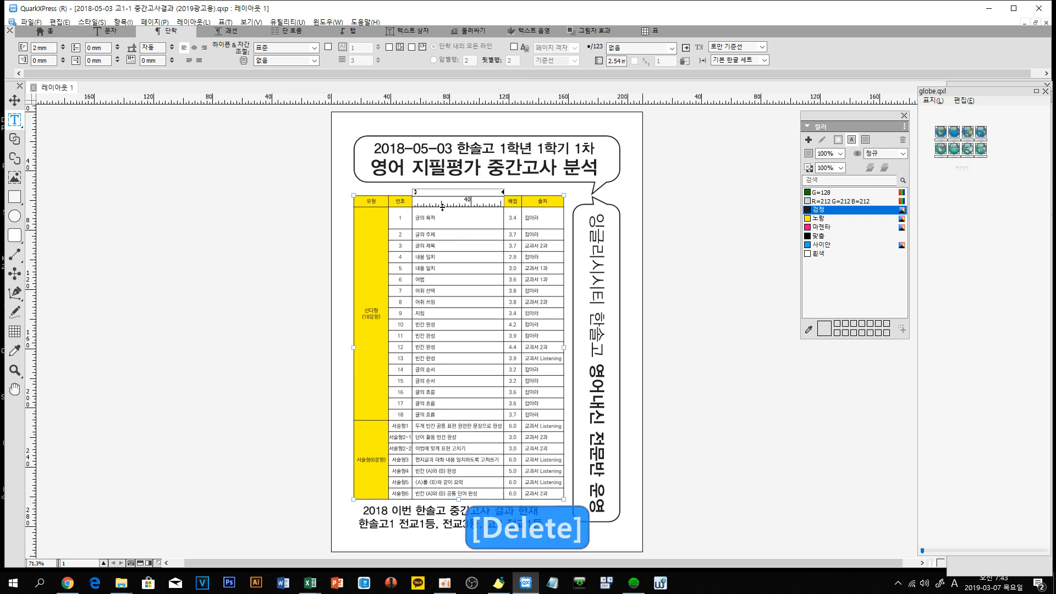
pyautogui.moveTo(442, 207); pyautogui.dragTo(445, 211)
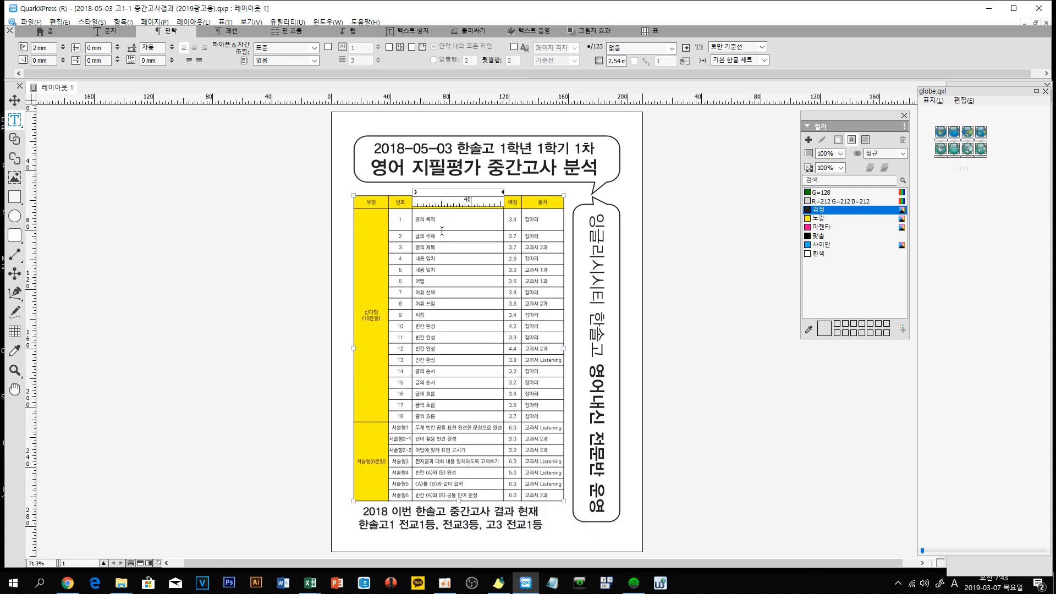
pyautogui.moveTo(441, 230); pyautogui.dragTo(448, 217)
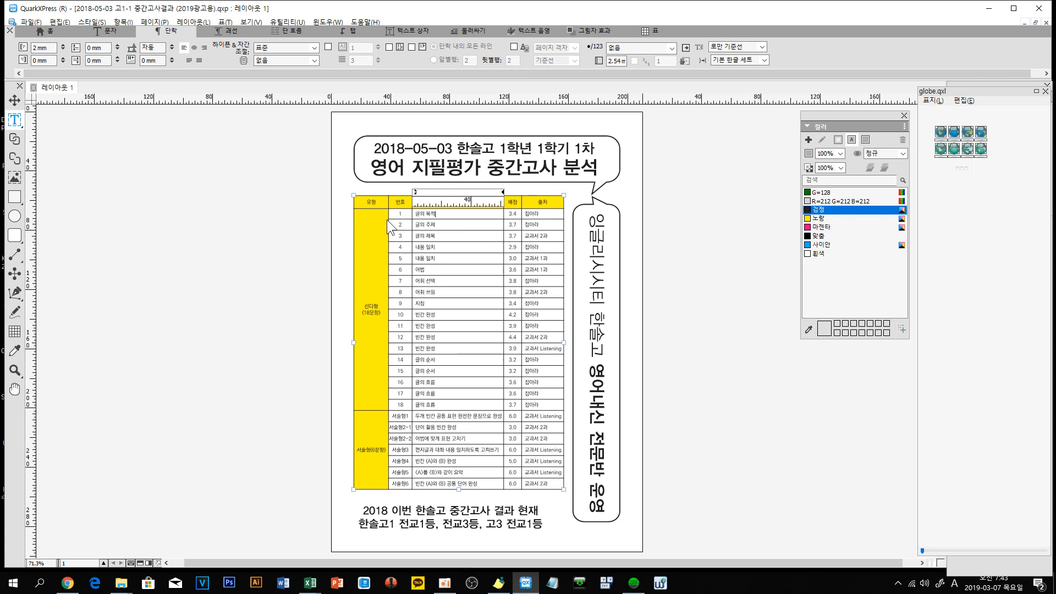
# Step: Nudge the whole table down about 1 mm, to Y 57.463 mm
pyautogui.click(14, 100)
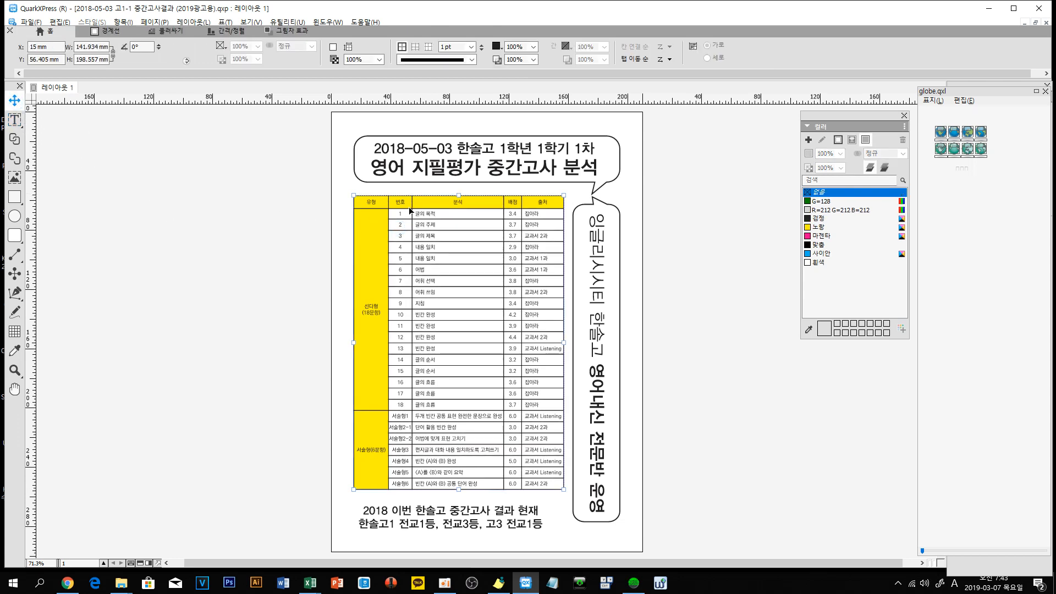
pyautogui.press('Down')
pyautogui.press('Down')
pyautogui.press('Down')
pyautogui.press('Down')
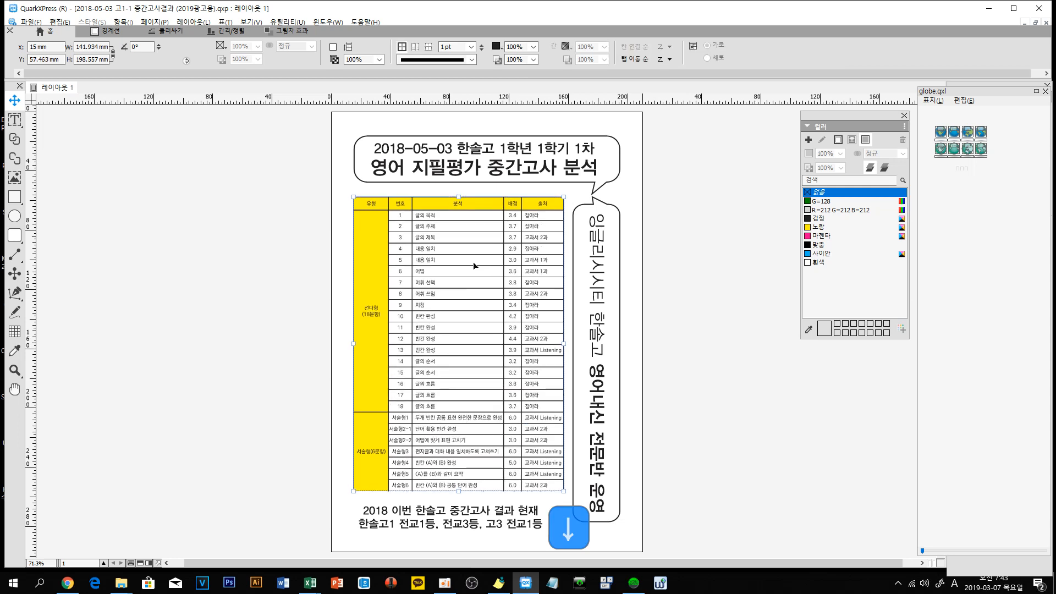
# Step: Nudge the table down to Y 60.285 mm and stretch its bottom edge to a height of about 201.4 mm
pyautogui.press('Down')
pyautogui.press('Down')
pyautogui.press('Down')
pyautogui.press('Down')
pyautogui.press('Down')
pyautogui.press('Down')
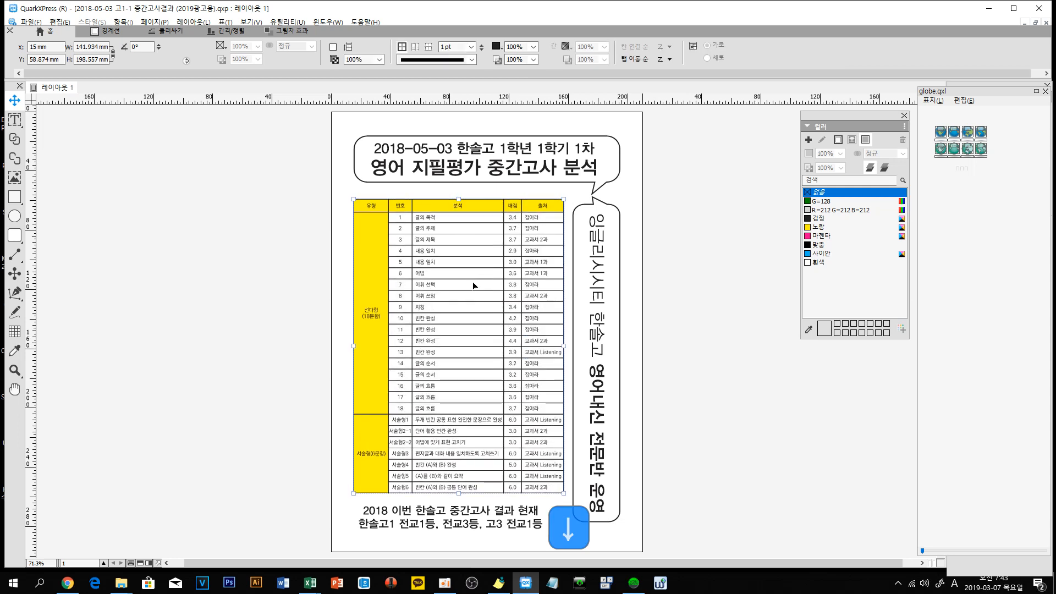
pyautogui.press('Down')
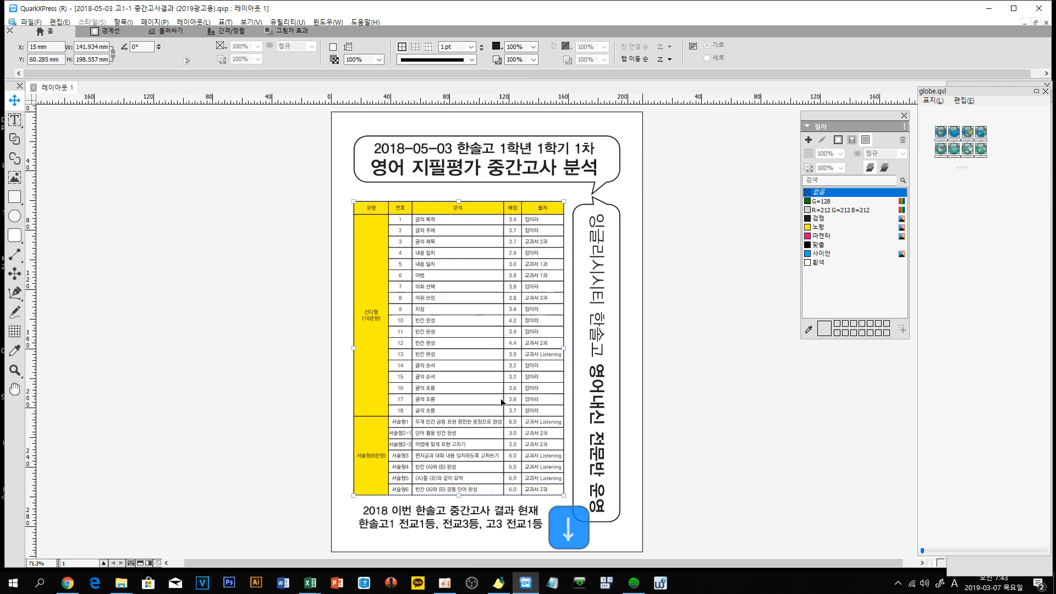
pyautogui.moveTo(459, 496); pyautogui.dragTo(460, 502)
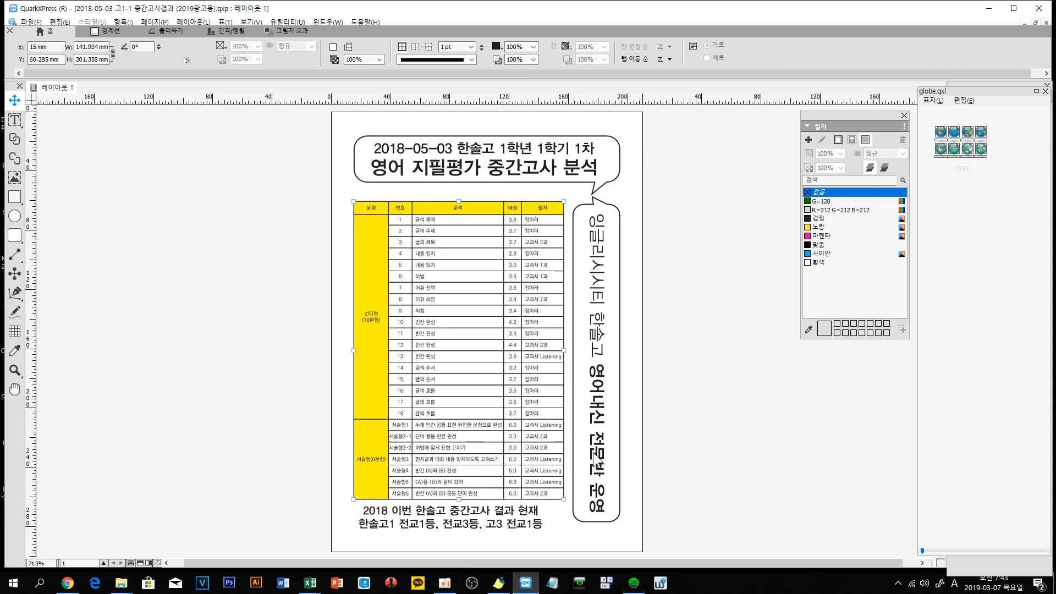
pyautogui.click(670, 339)
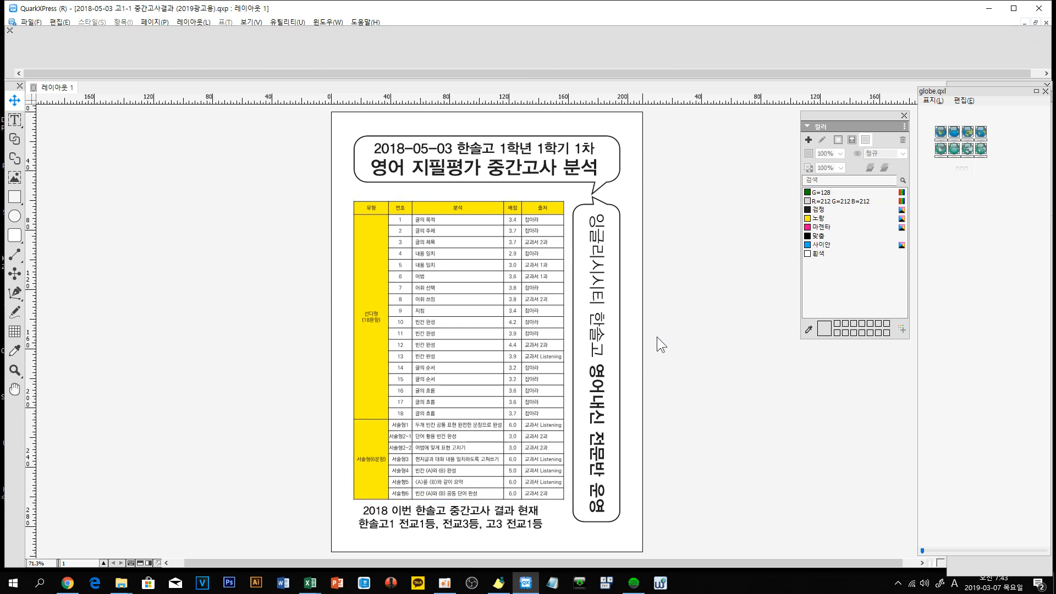
# Step: Show the guides and extend the vertical speech bubble downward to a height of about 226.6 mm
pyautogui.press('F7')
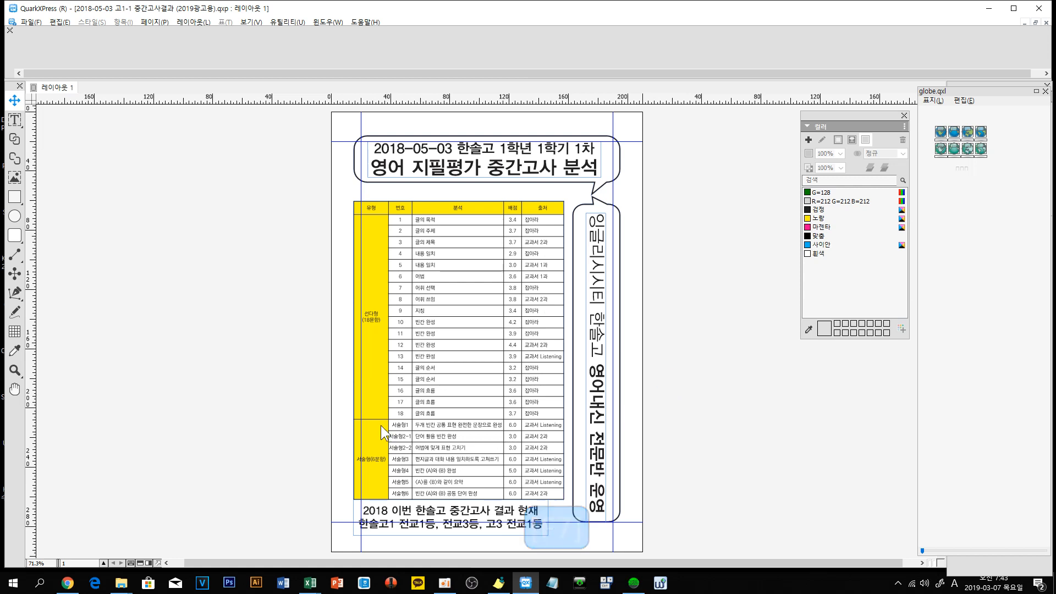
pyautogui.click(611, 506)
pyautogui.moveTo(596, 521); pyautogui.dragTo(596, 531)
# Step: Centre the two-line caption text below the table vertically within its text box
pyautogui.click(507, 528)
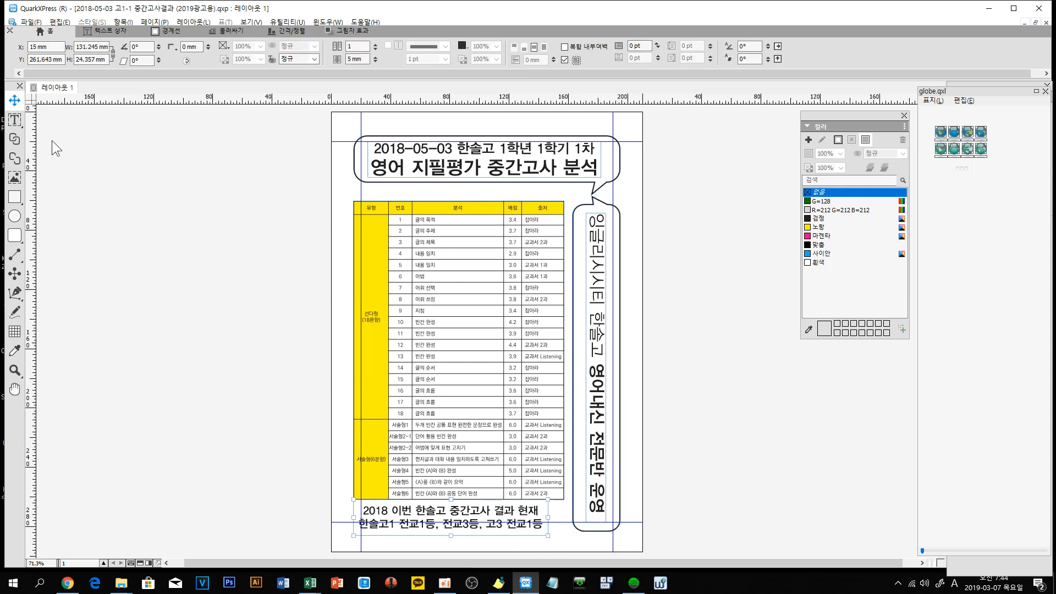
pyautogui.click(18, 124)
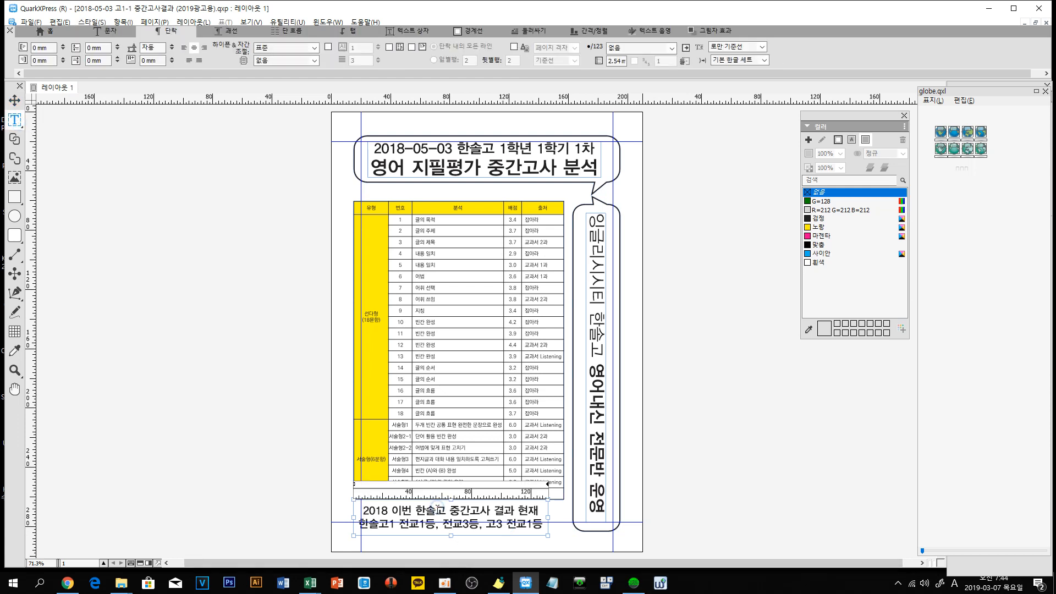
pyautogui.hotkey('ctrl', 'a')
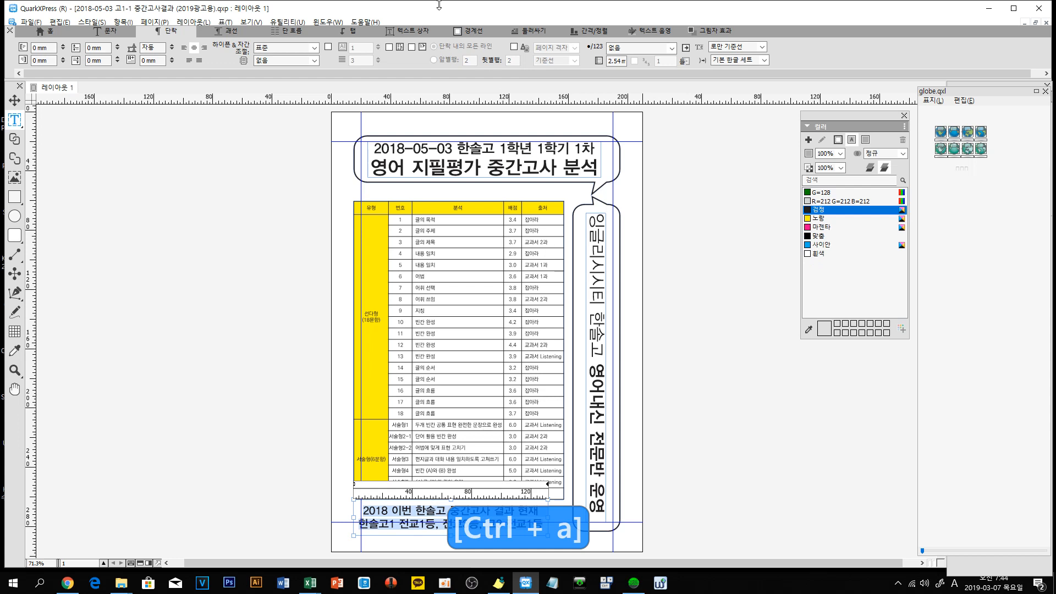
pyautogui.click(401, 28)
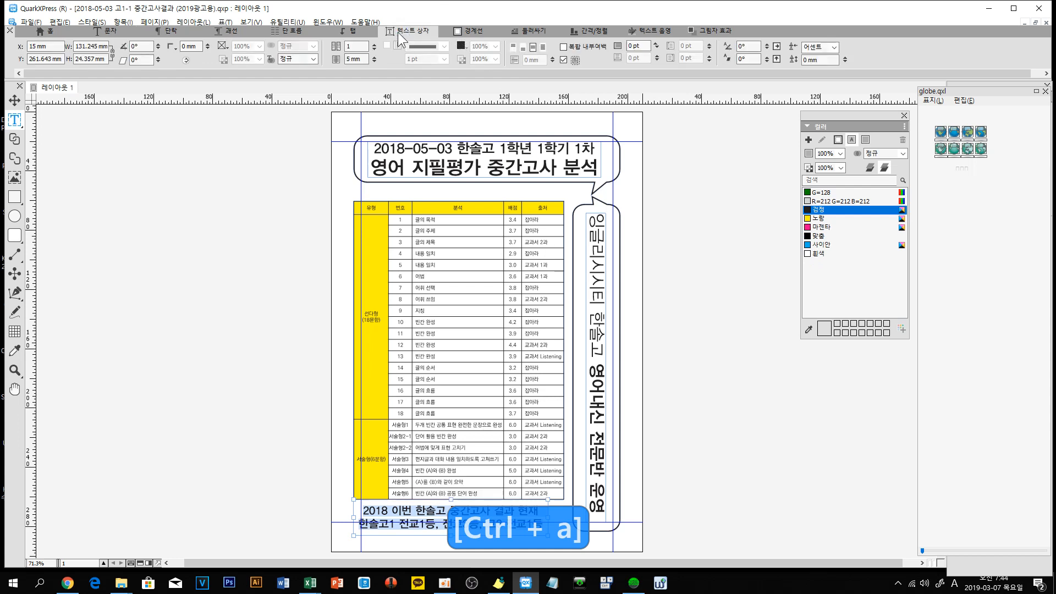
pyautogui.click(523, 48)
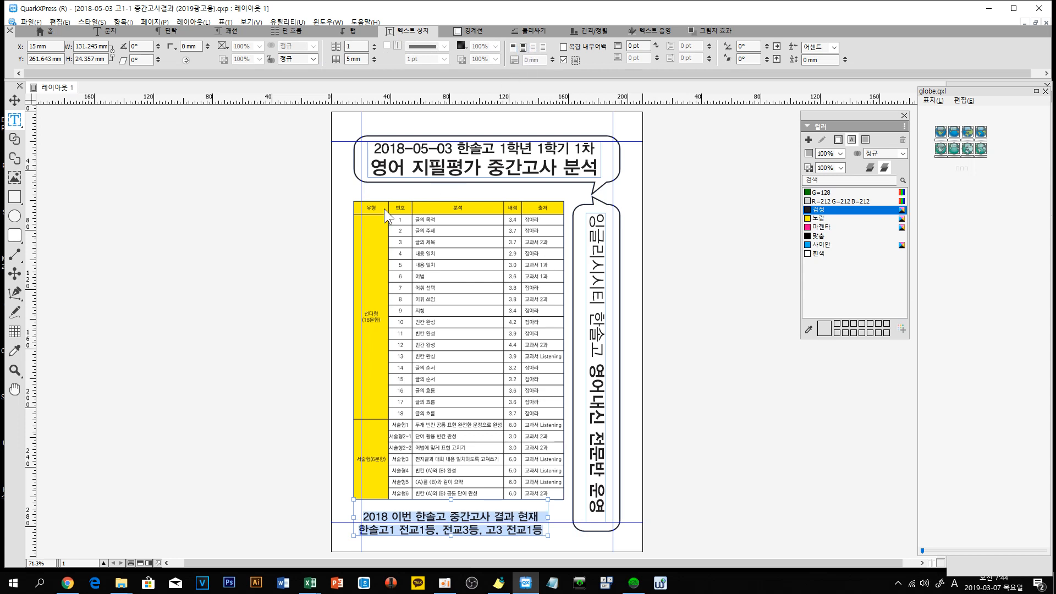
pyautogui.click(14, 103)
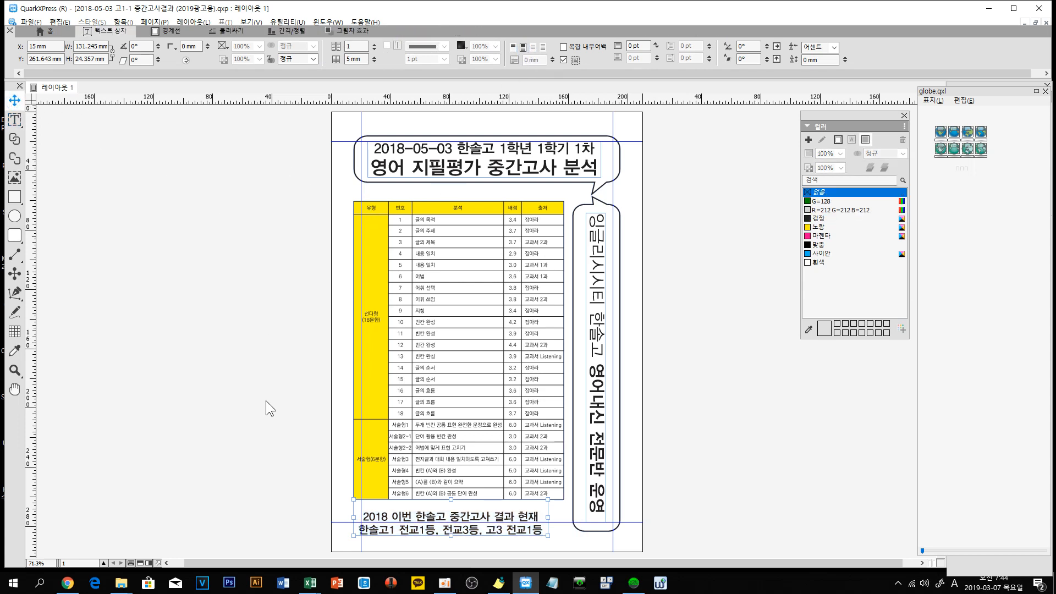
pyautogui.click(250, 457)
# Step: Lower the caption box's top edge to make it about 20.5 mm high, and nudge the box up to Y 264.818 mm
pyautogui.click(469, 515)
pyautogui.moveTo(451, 501); pyautogui.dragTo(452, 507)
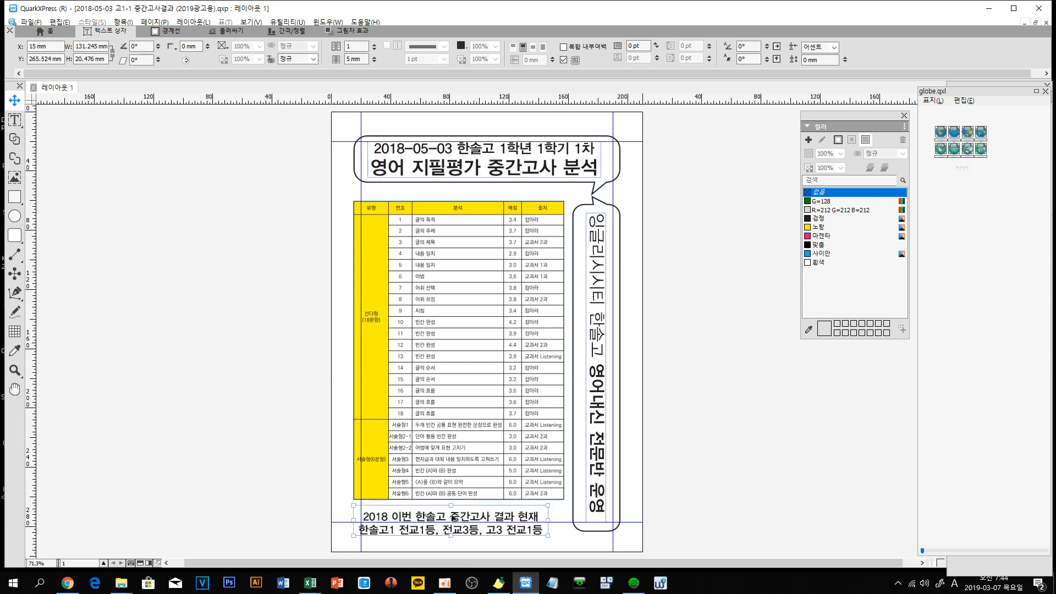
pyautogui.press('Up')
pyautogui.press('Up')
# Step: Stretch the vertical speech bubble's bottom edge to align with the caption box, to a height of about 228.5 mm
pyautogui.click(605, 534)
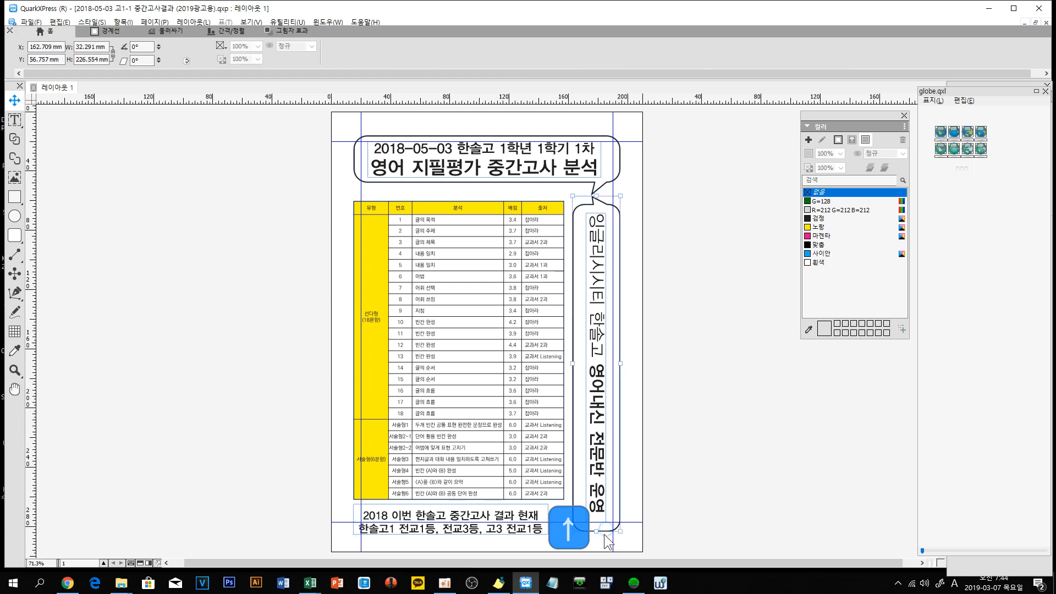
pyautogui.moveTo(596, 531); pyautogui.dragTo(596, 534)
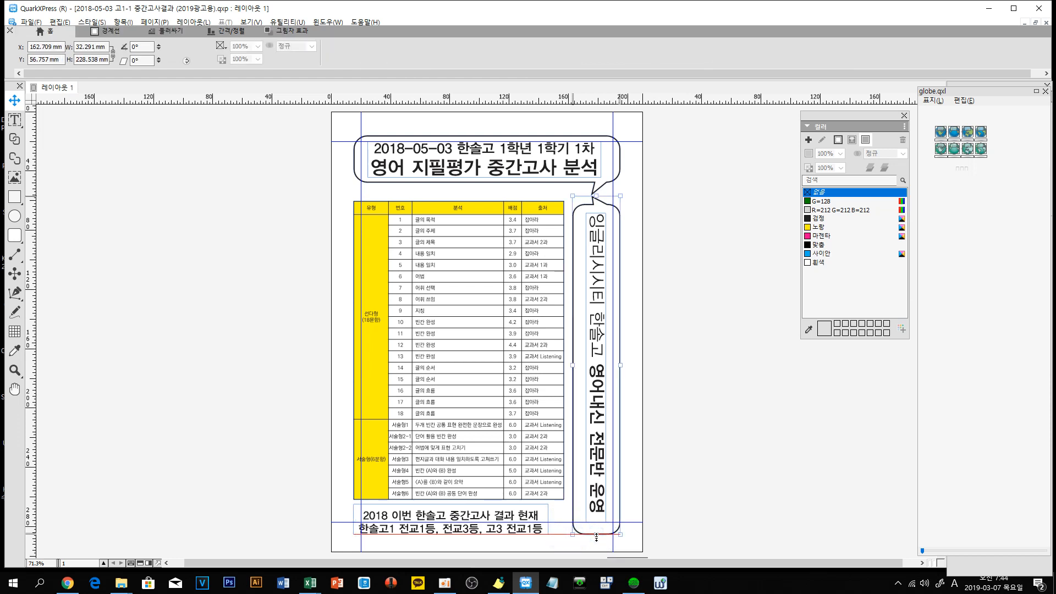
pyautogui.click(682, 315)
# Step: Narrow the table from its right edge to a width of about 139.3 mm
pyautogui.click(530, 276)
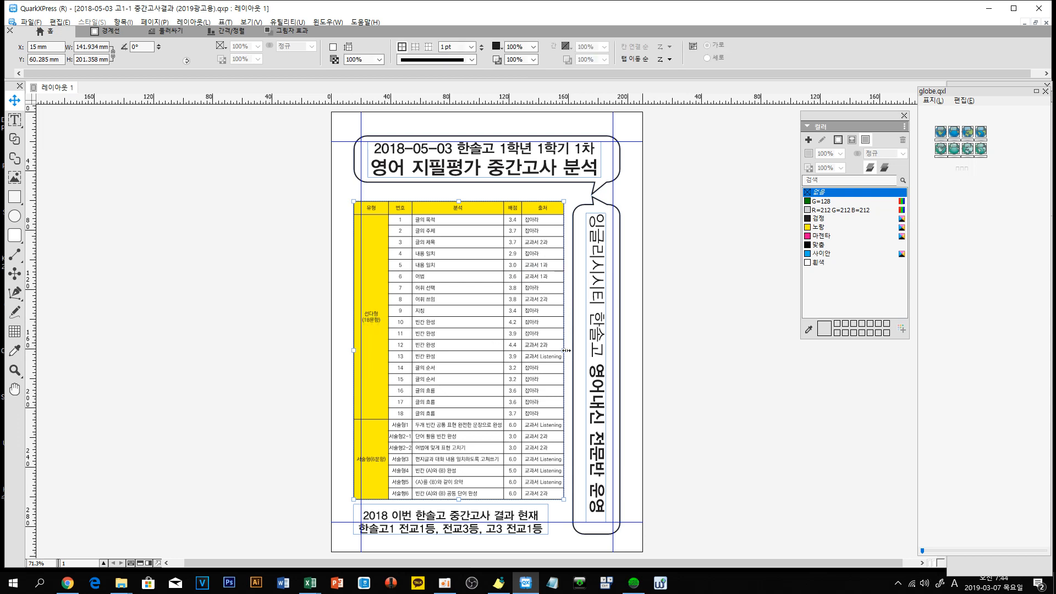
pyautogui.moveTo(564, 350); pyautogui.dragTo(561, 350)
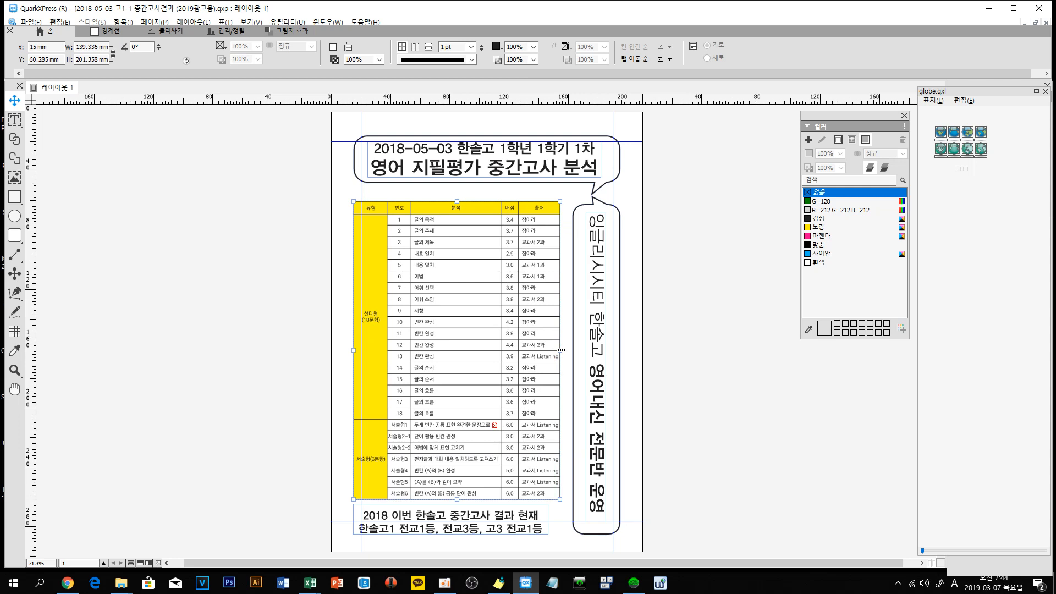
# Step: Set the text in all table cells to 9 pt and hide the guides
pyautogui.click(14, 119)
pyautogui.click(443, 221)
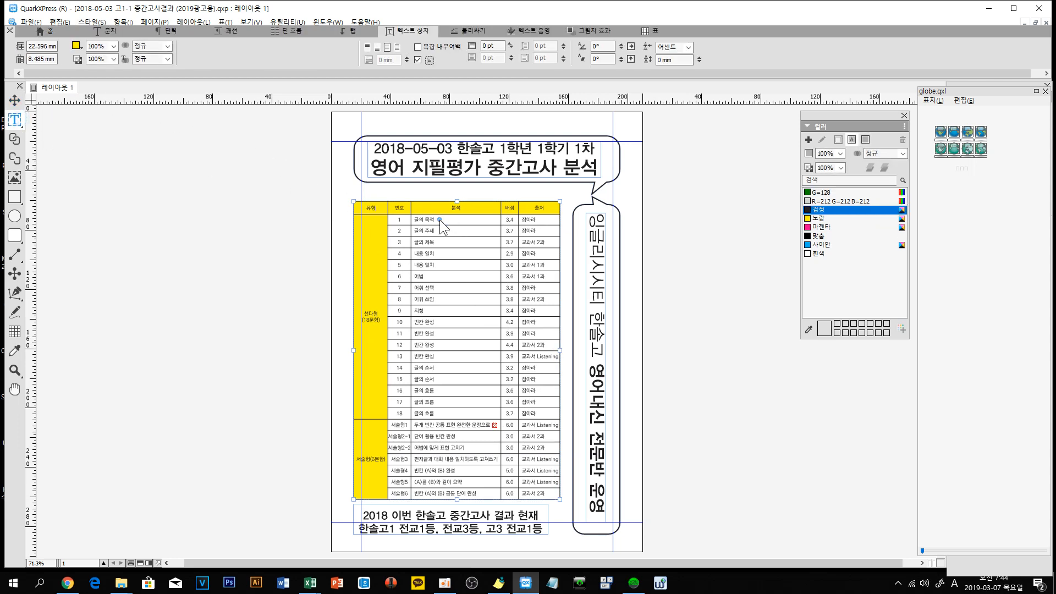
pyautogui.doubleClick(400, 220)
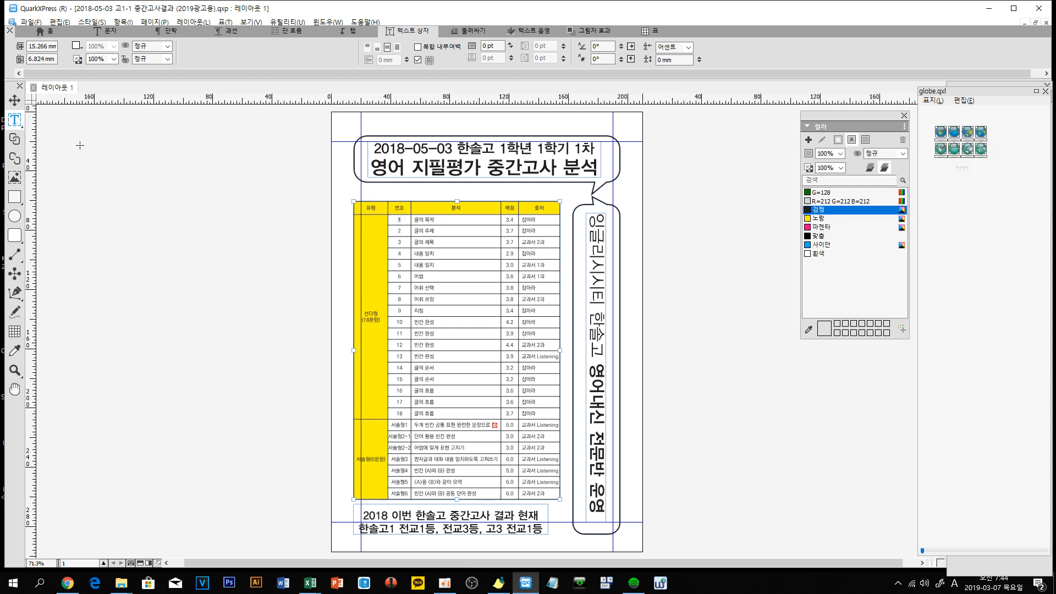
pyautogui.click(247, 208)
pyautogui.click(365, 208)
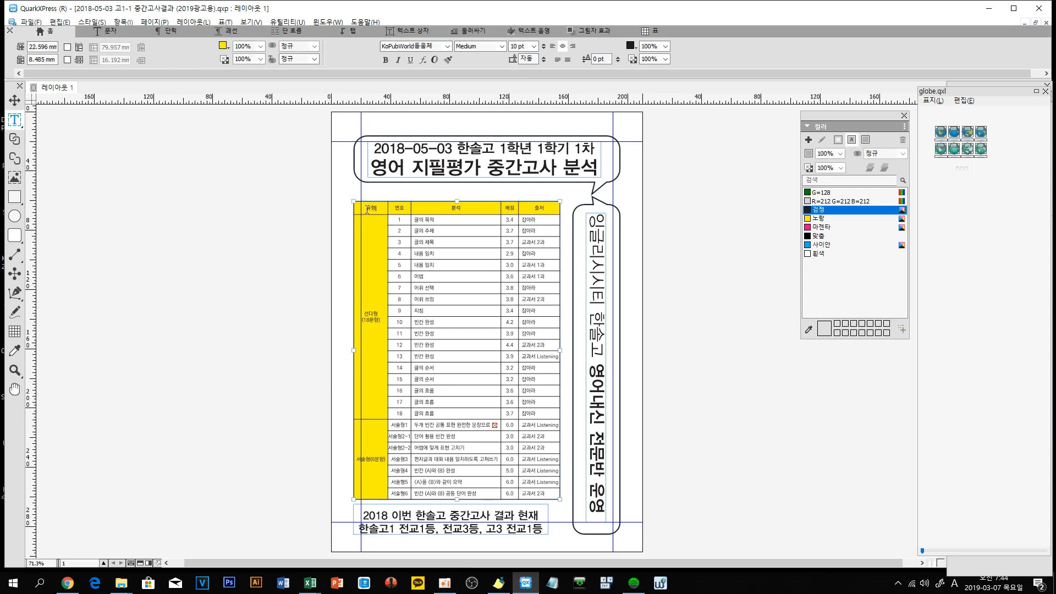
pyautogui.moveTo(367, 208); pyautogui.dragTo(548, 493)
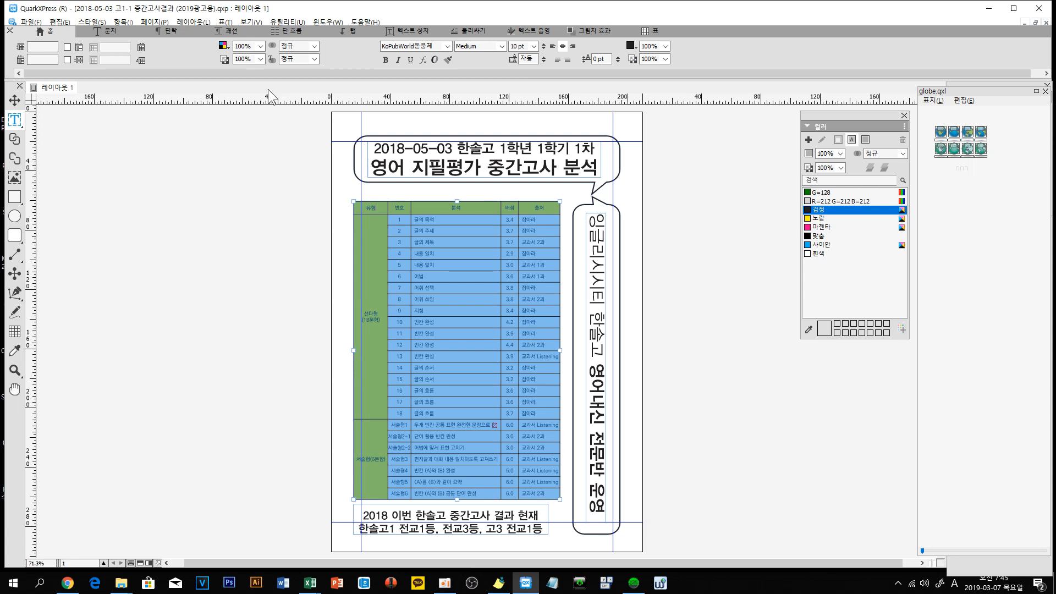
pyautogui.click(106, 32)
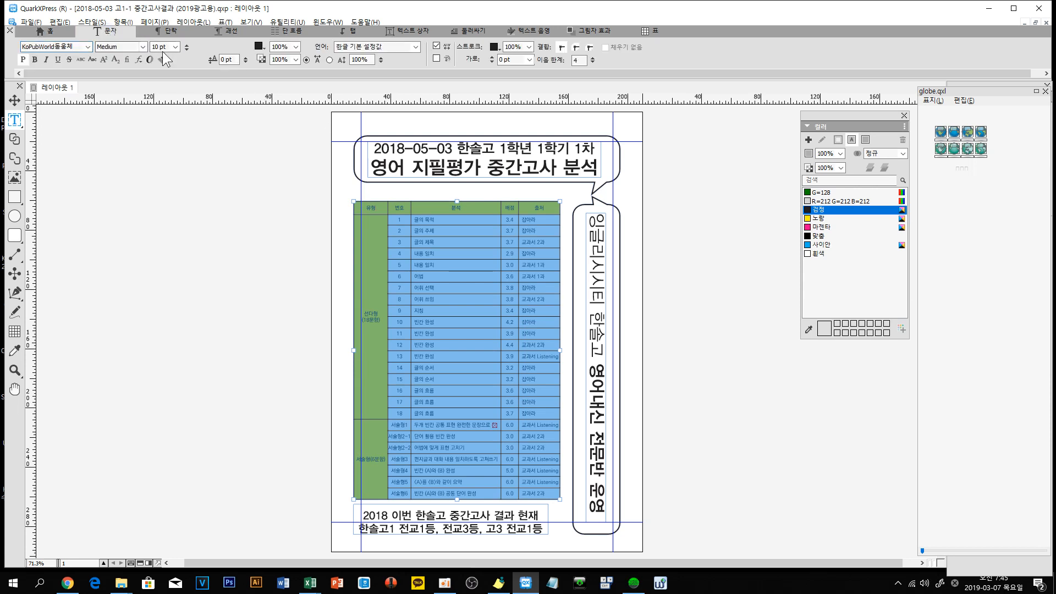
pyautogui.click(176, 46)
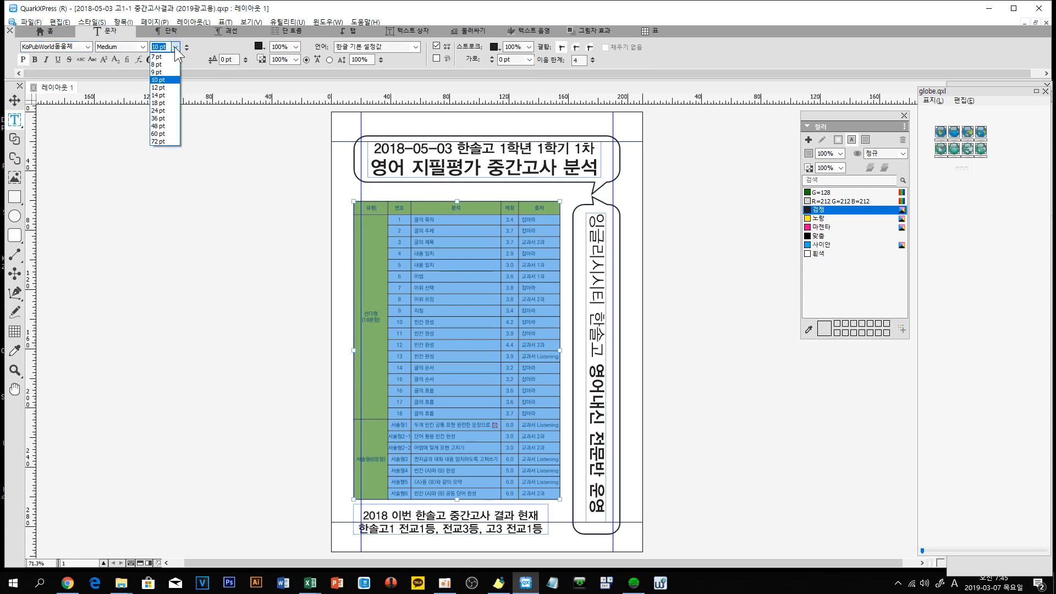
pyautogui.click(159, 72)
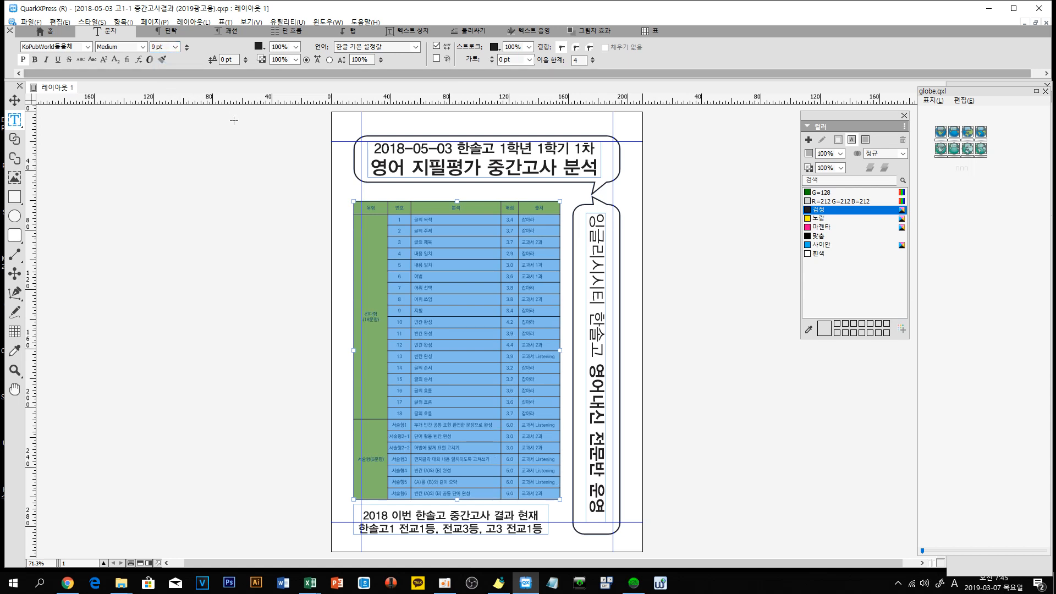
pyautogui.click(239, 282)
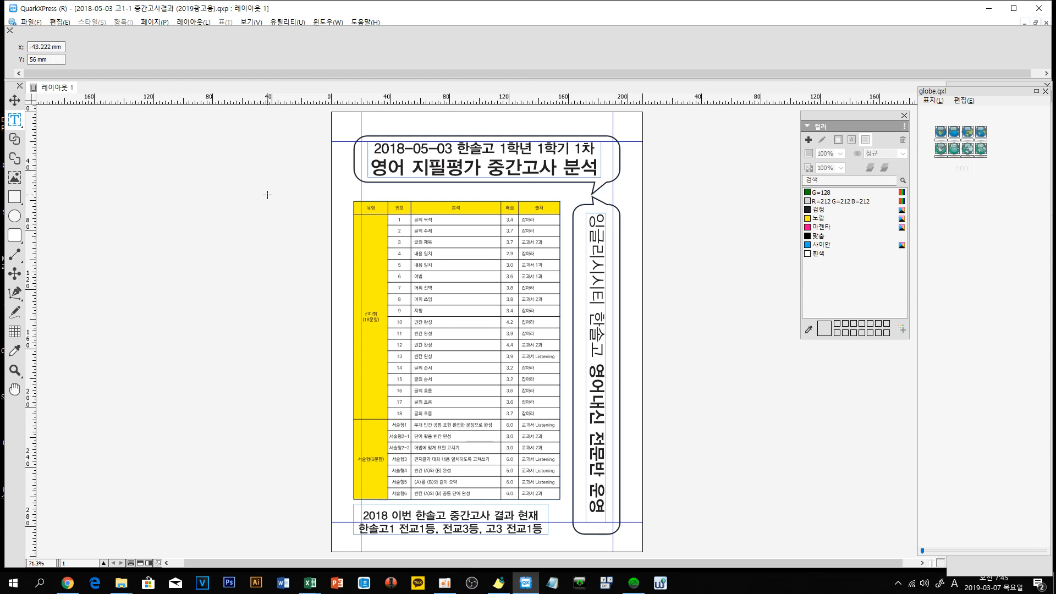
pyautogui.press('F7')
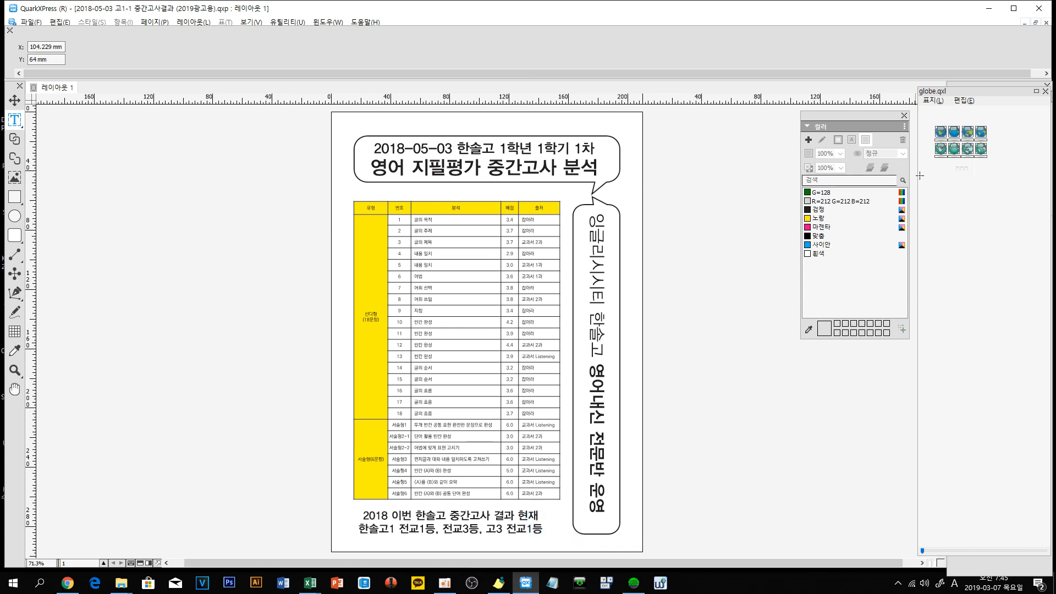
pyautogui.hotkey('alt', 'Tab')
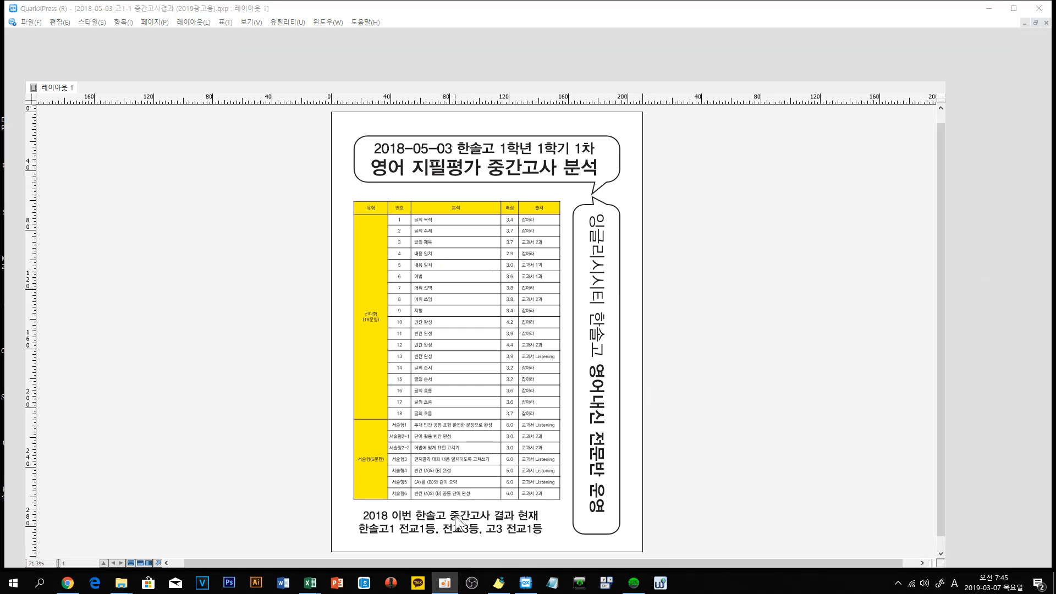
pyautogui.click(331, 7)
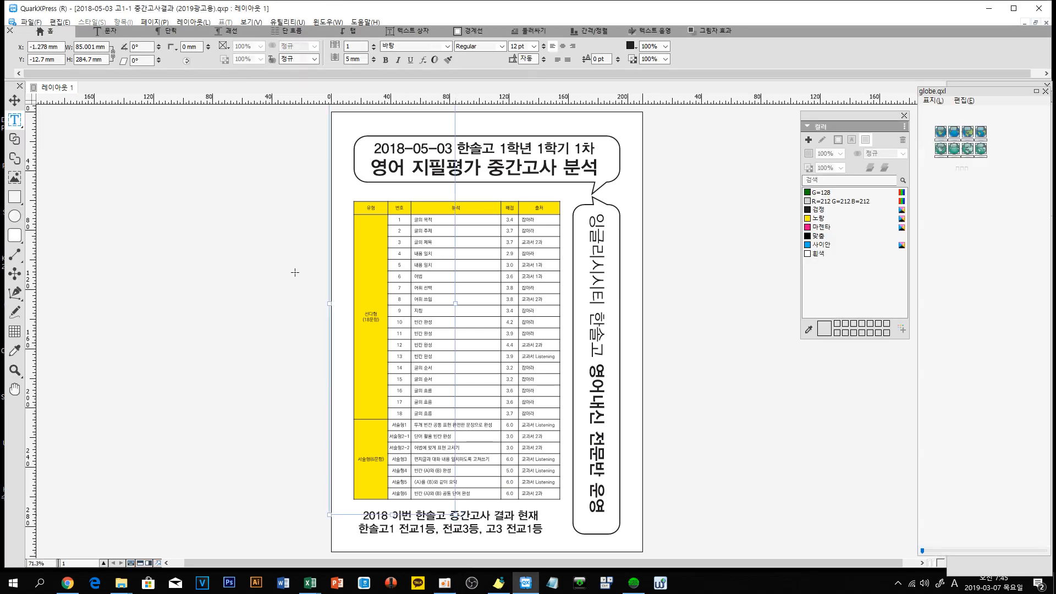
pyautogui.click(14, 100)
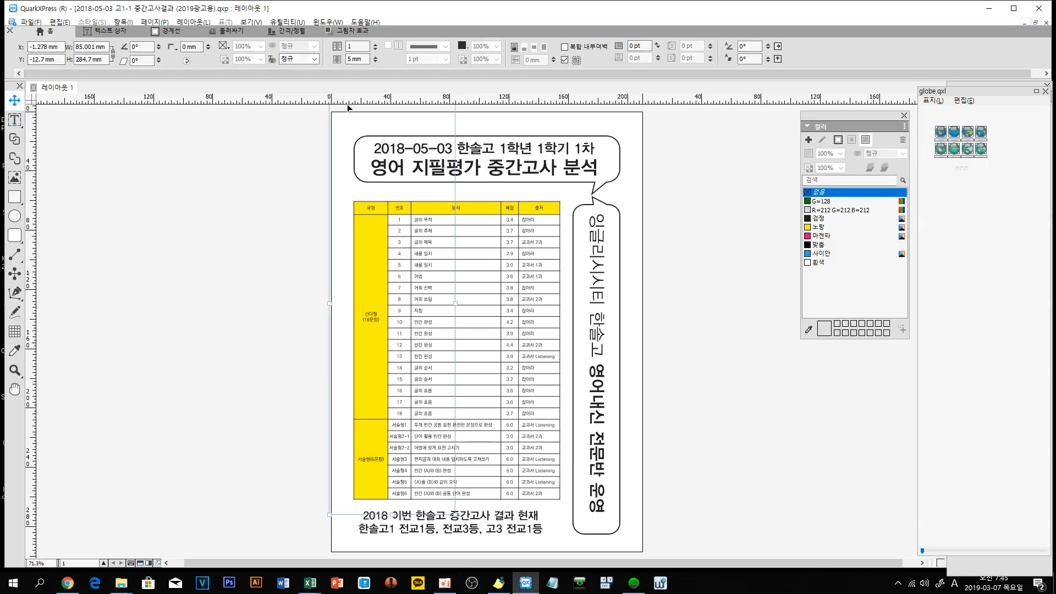
pyautogui.press('Delete')
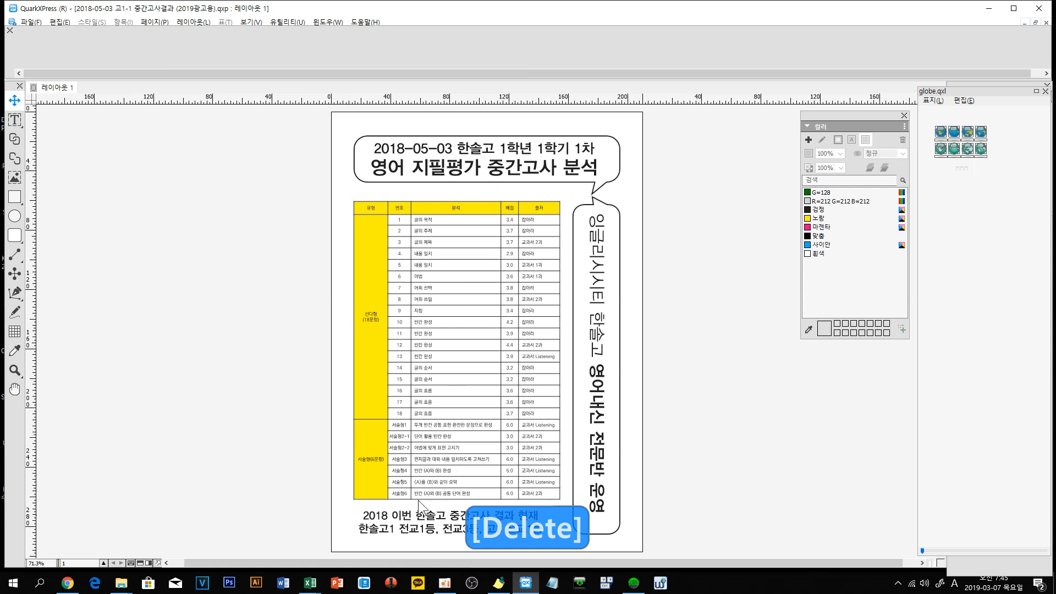
# Step: Change the opening of the caption's first line below the table from "2018 이번" to "2018학년도"
pyautogui.click(412, 521)
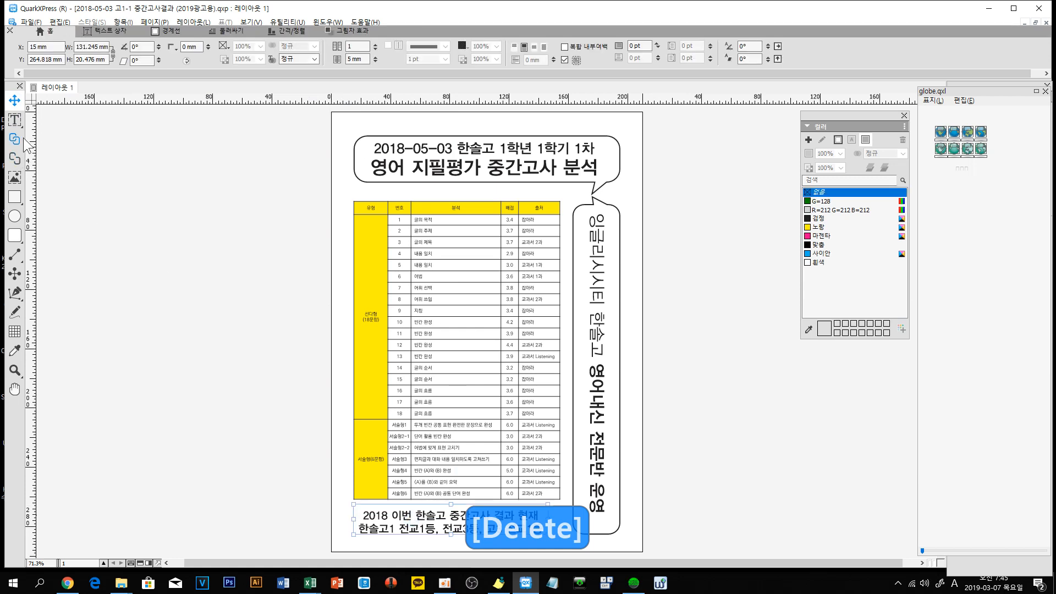
pyautogui.click(15, 121)
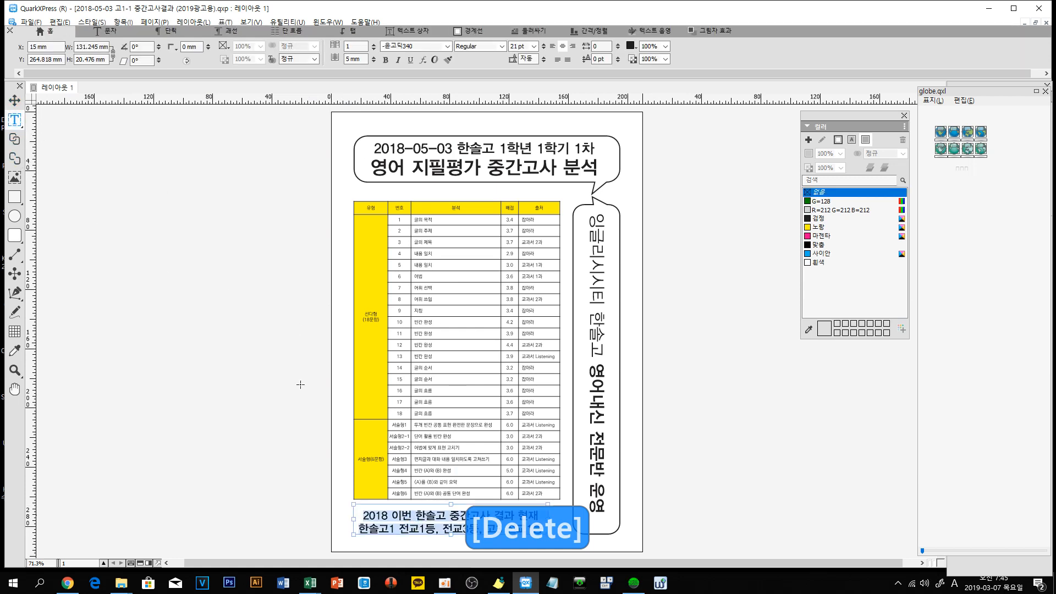
pyautogui.click(387, 517)
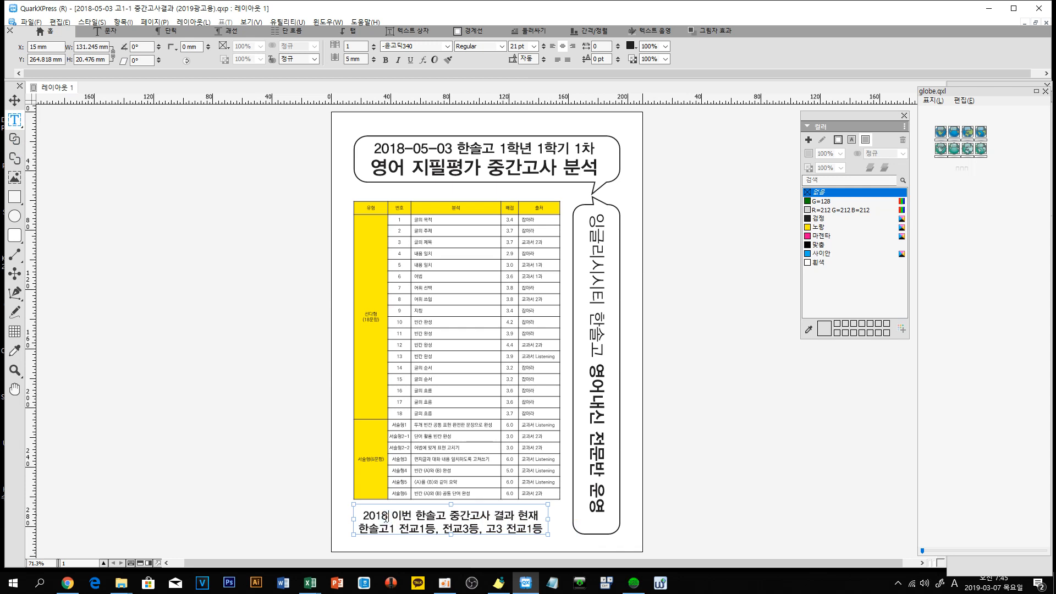
pyautogui.write('gk')
pyautogui.press('BackSpace')
pyautogui.press('BackSpace')
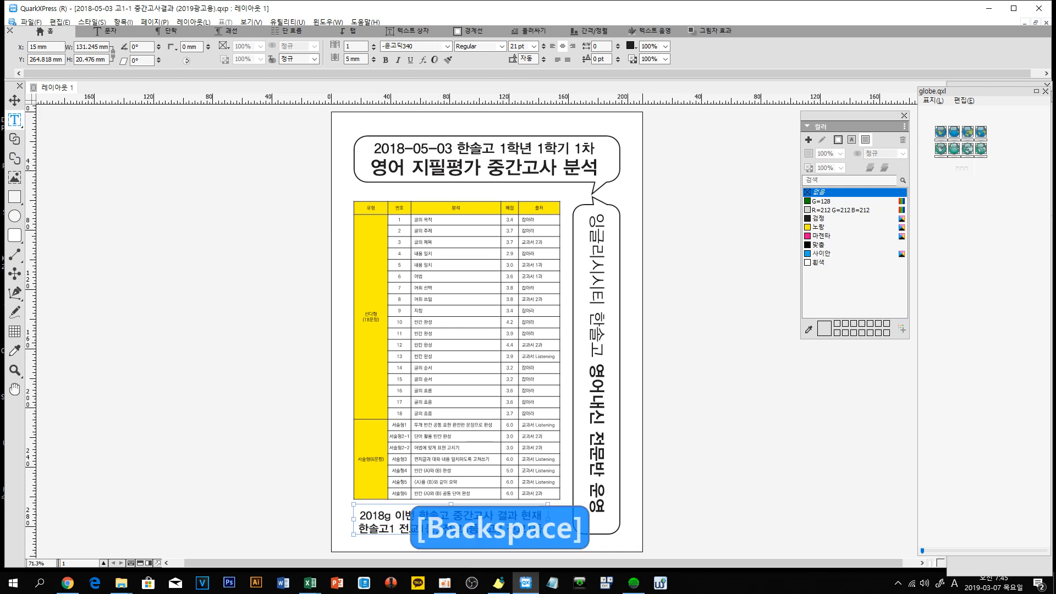
pyautogui.press('Hangul')
pyautogui.write('학')
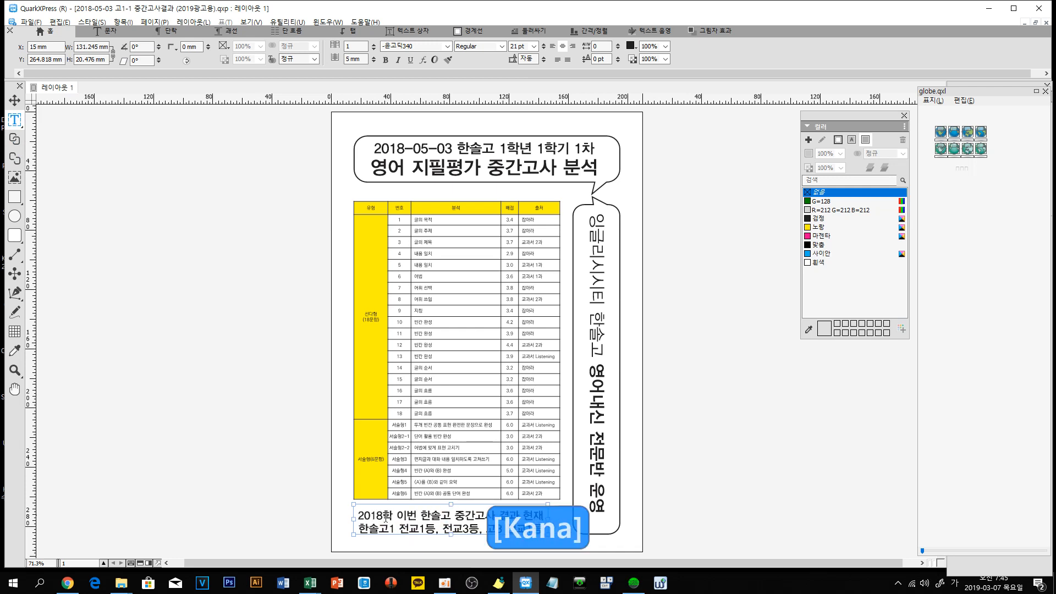
pyautogui.write('년')
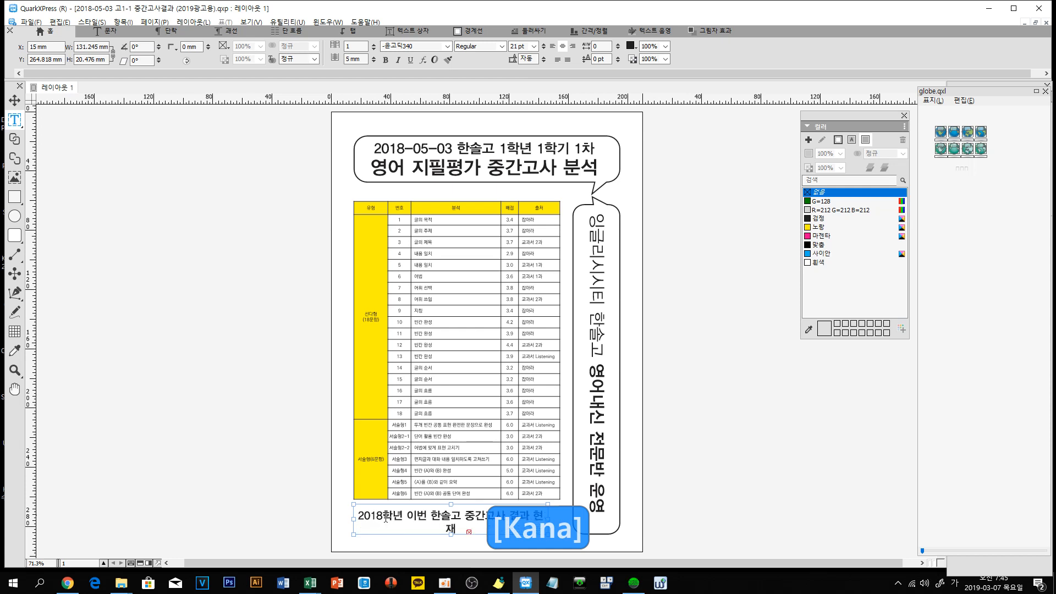
pyautogui.write('도')
pyautogui.press('Delete')
pyautogui.press('Delete')
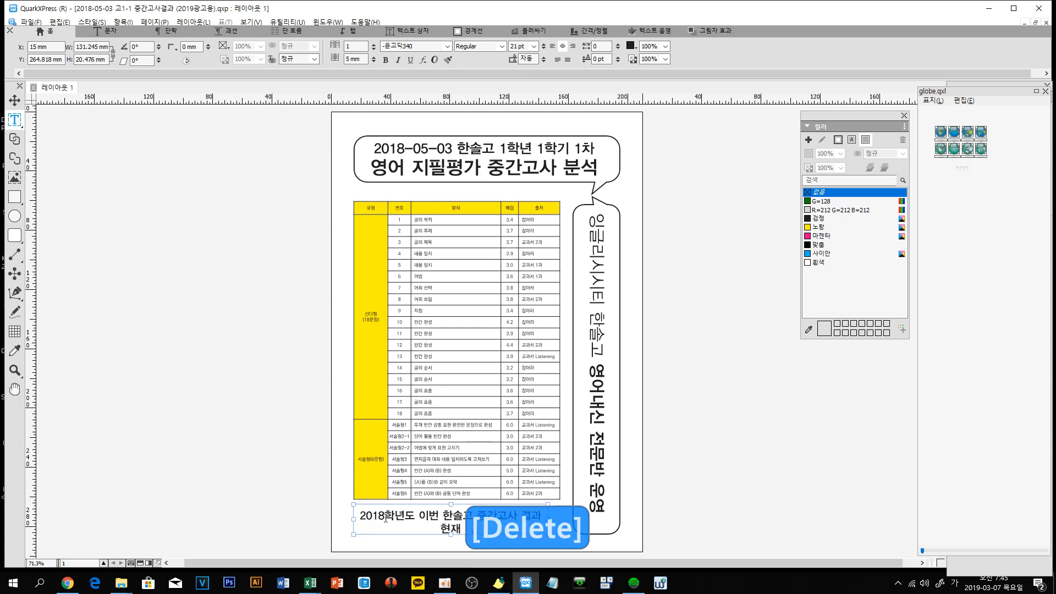
pyautogui.press('Delete')
pyautogui.press('Delete')
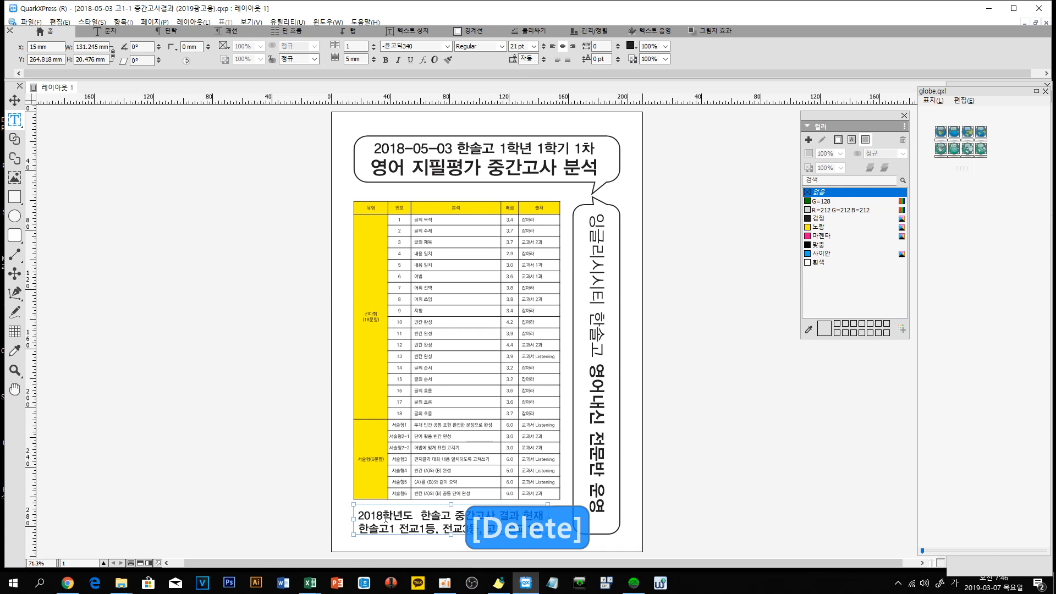
pyautogui.click(316, 484)
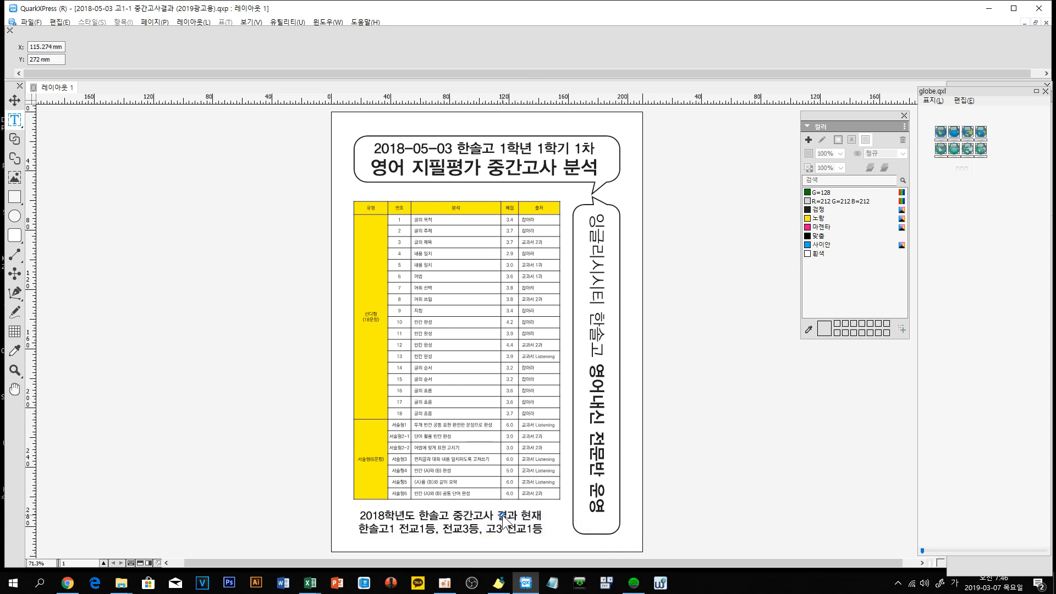
# Step: Remove the word "현재" from the end of the caption's first line
pyautogui.click(516, 516)
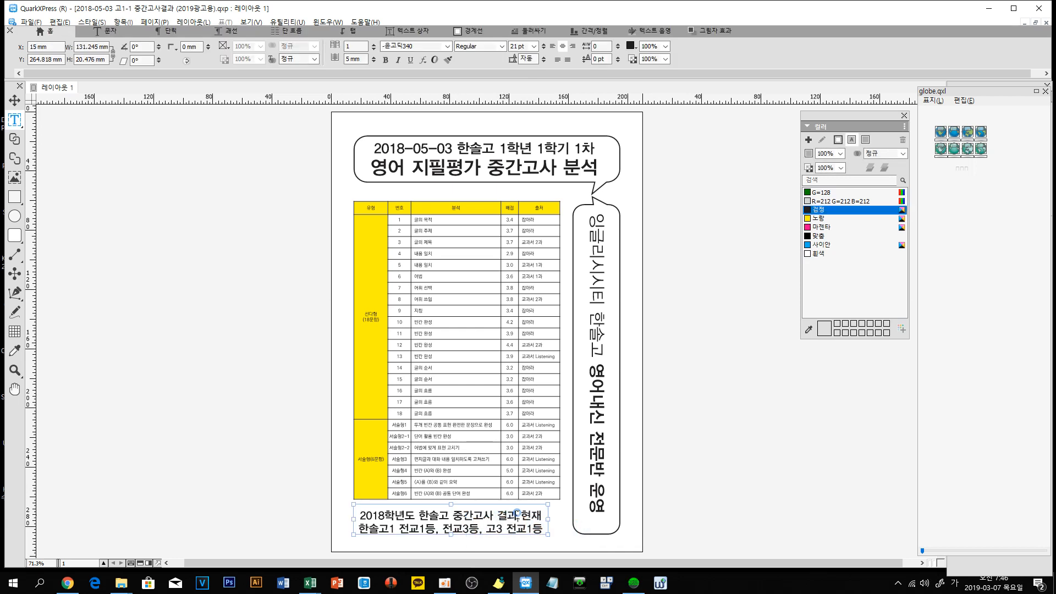
pyautogui.moveTo(516, 516); pyautogui.dragTo(540, 515)
pyautogui.press('Delete')
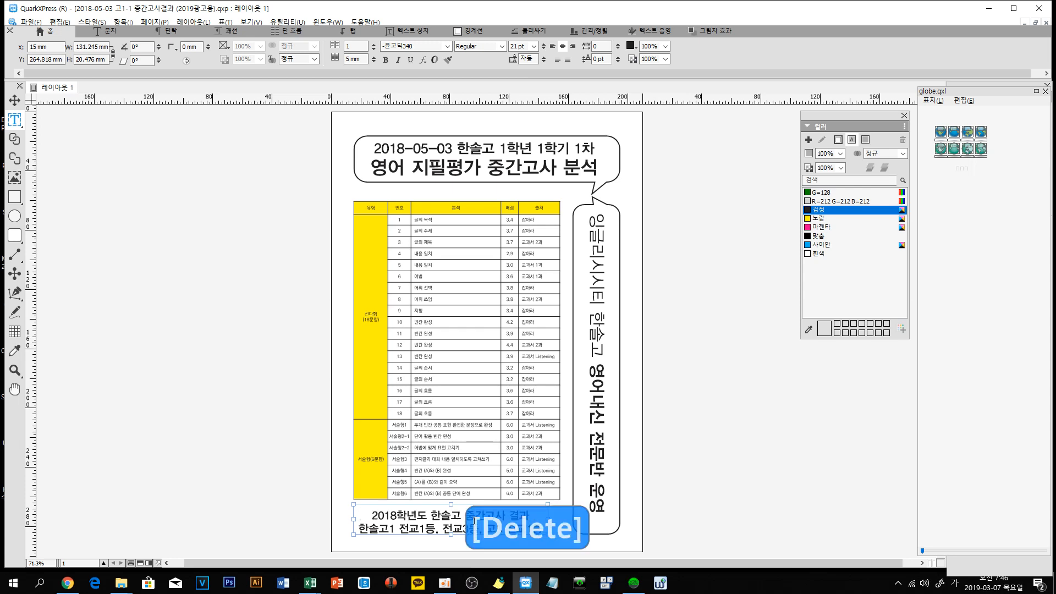
pyautogui.click(310, 491)
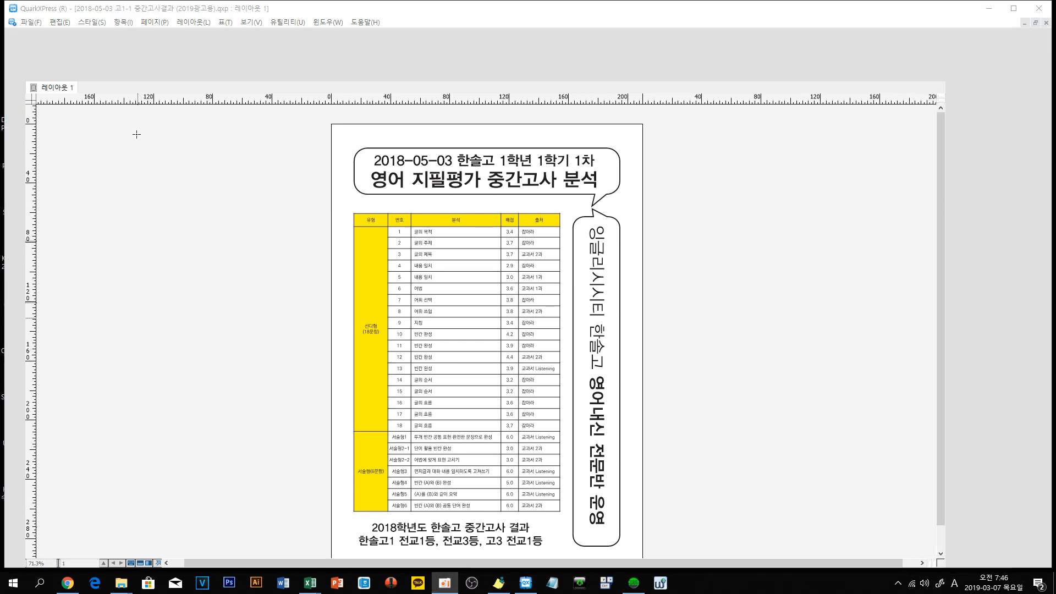
# Step: Delete the empty text box on the pasteboard beside the page's upper corner
pyautogui.click(70, 133)
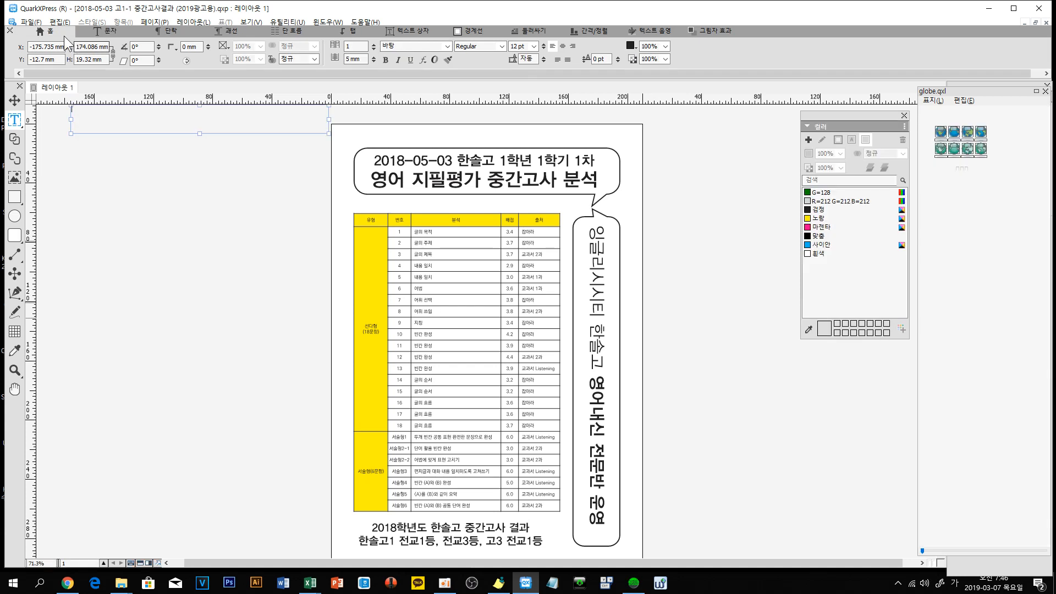
pyautogui.click(14, 100)
pyautogui.press('Delete')
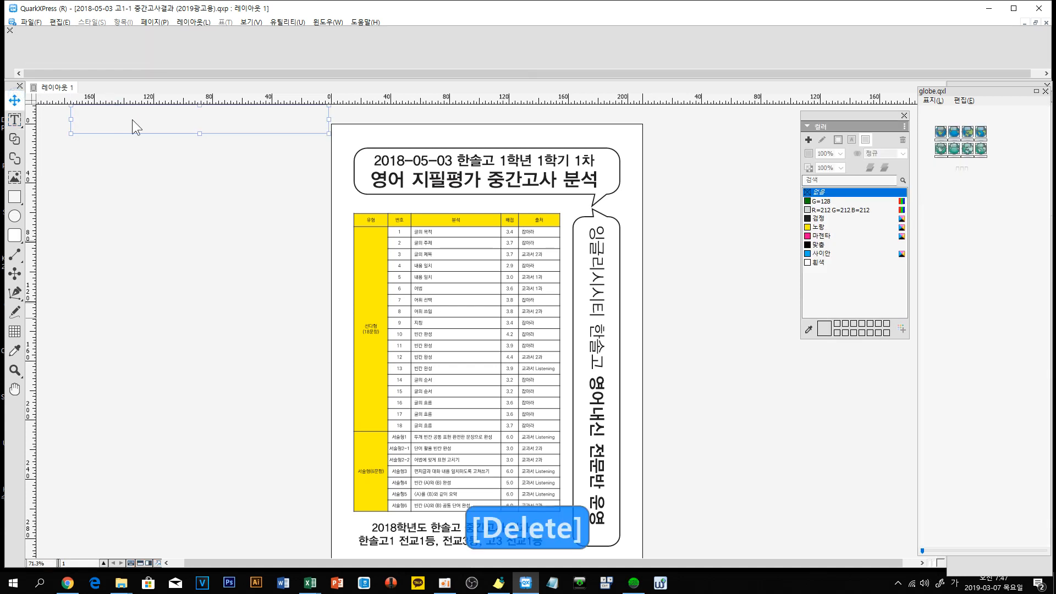
# Step: Export all pages as the PDF "2018-05-03 고1-1 중간고사결과 (2019광고용)" in the 한솔고시험지분석 folder, with opening after export enabled
pyautogui.click(31, 22)
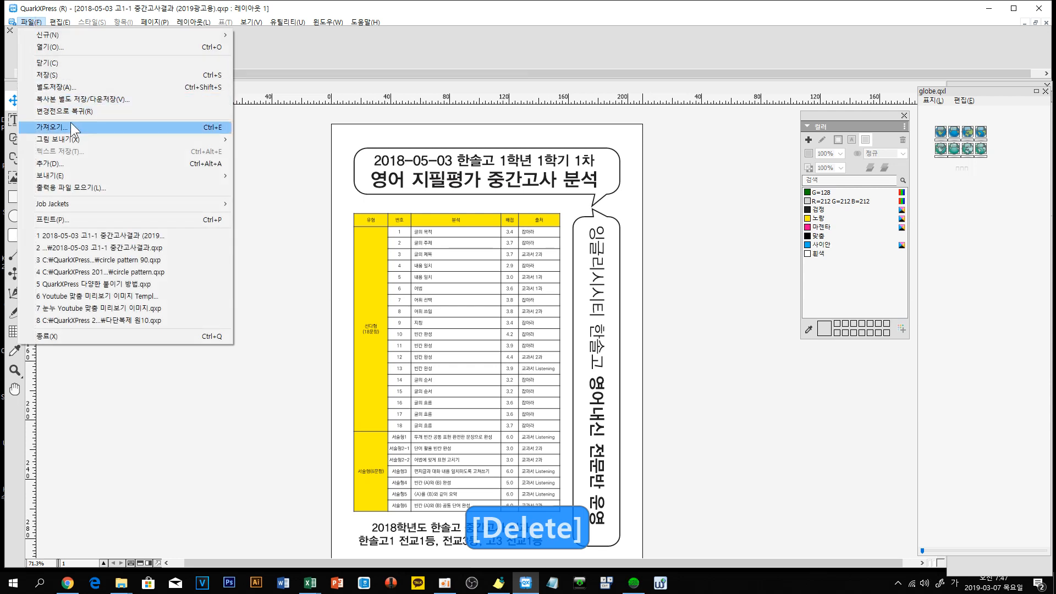
pyautogui.moveTo(146, 177)
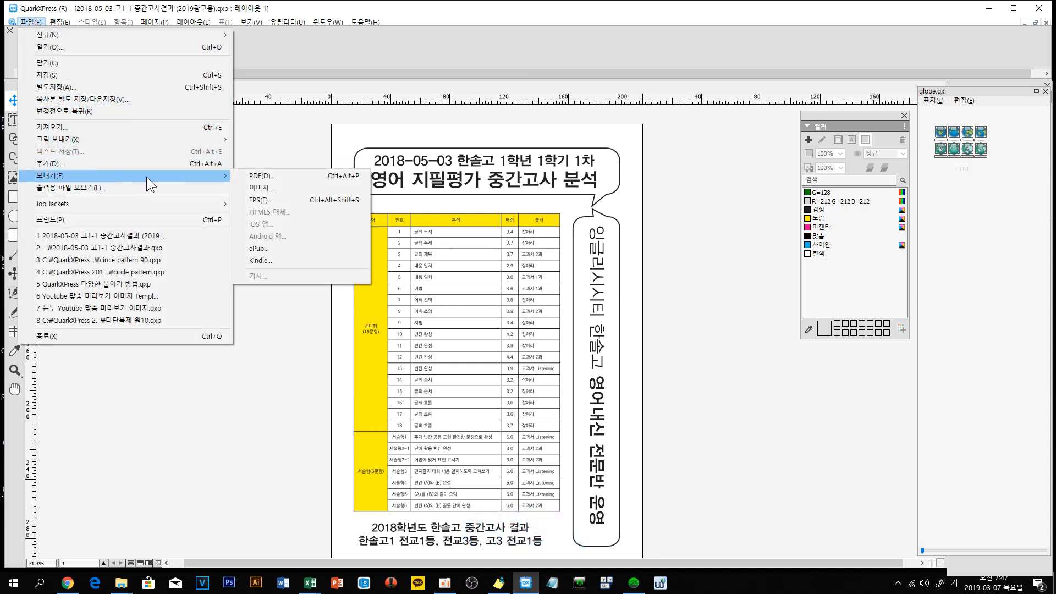
pyautogui.click(267, 176)
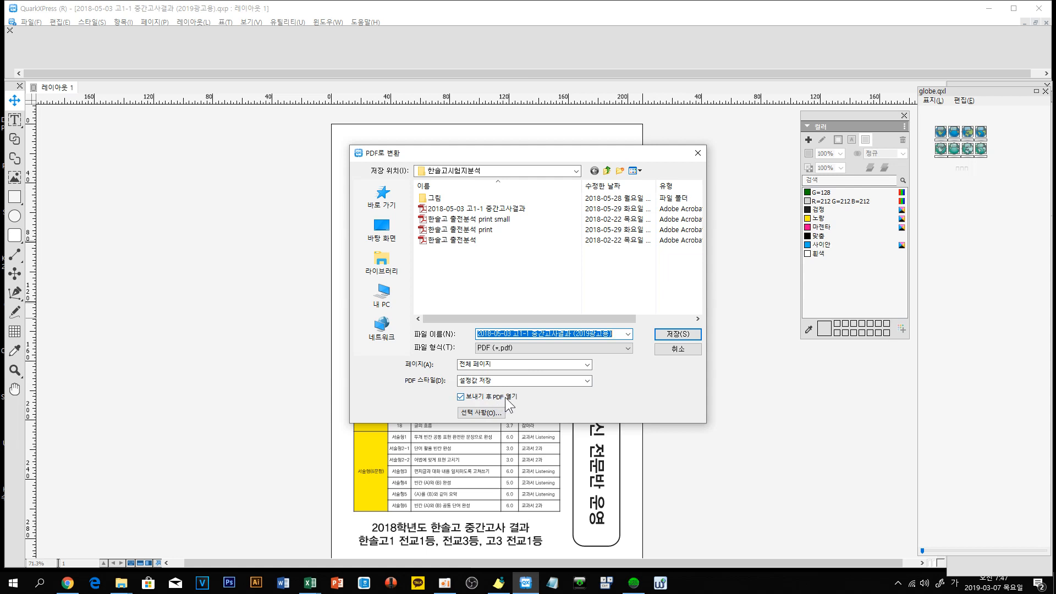
pyautogui.click(676, 337)
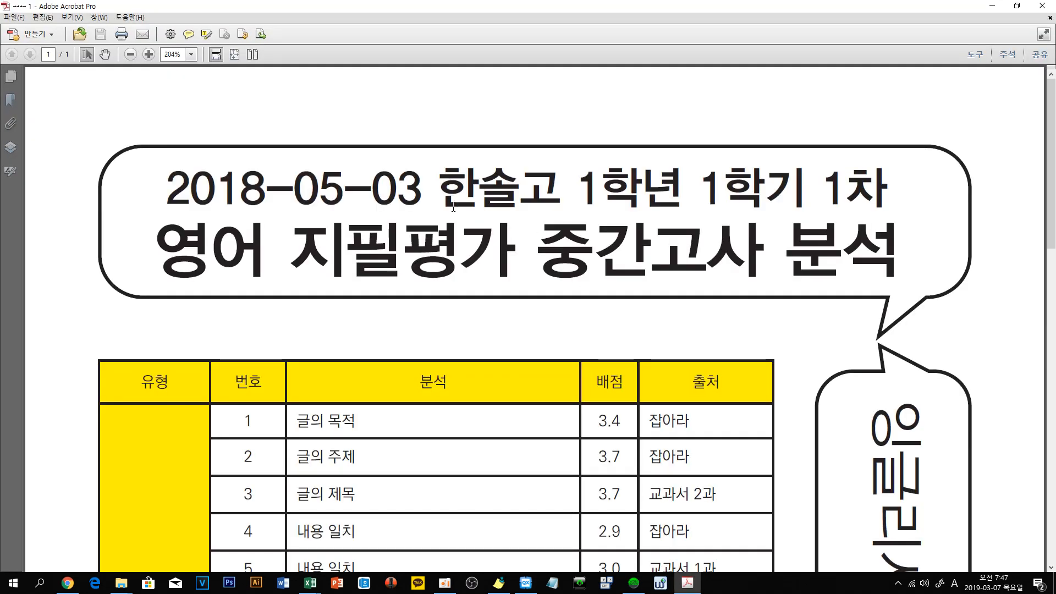
# Step: View the exported PDF in Adobe Acrobat Pro with the whole page fitted in the window
pyautogui.hotkey('ctrl', 'o')
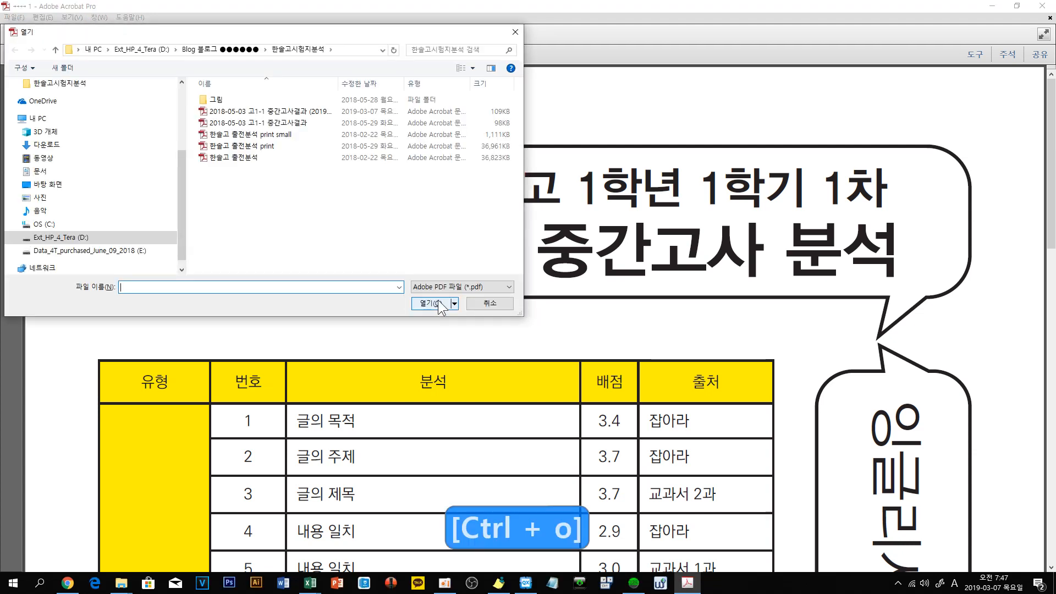
pyautogui.click(490, 303)
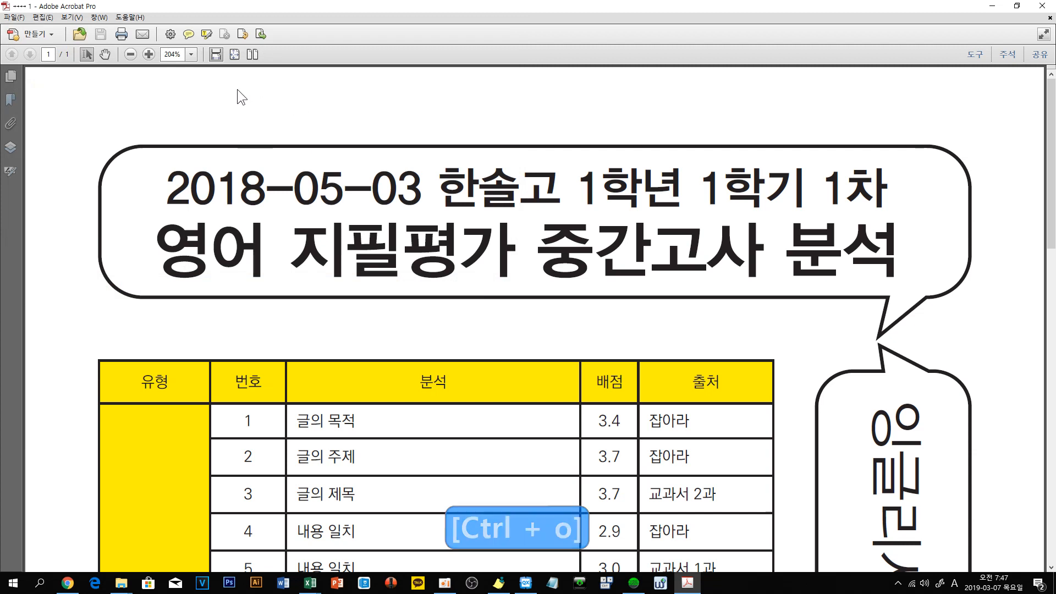
pyautogui.click(233, 54)
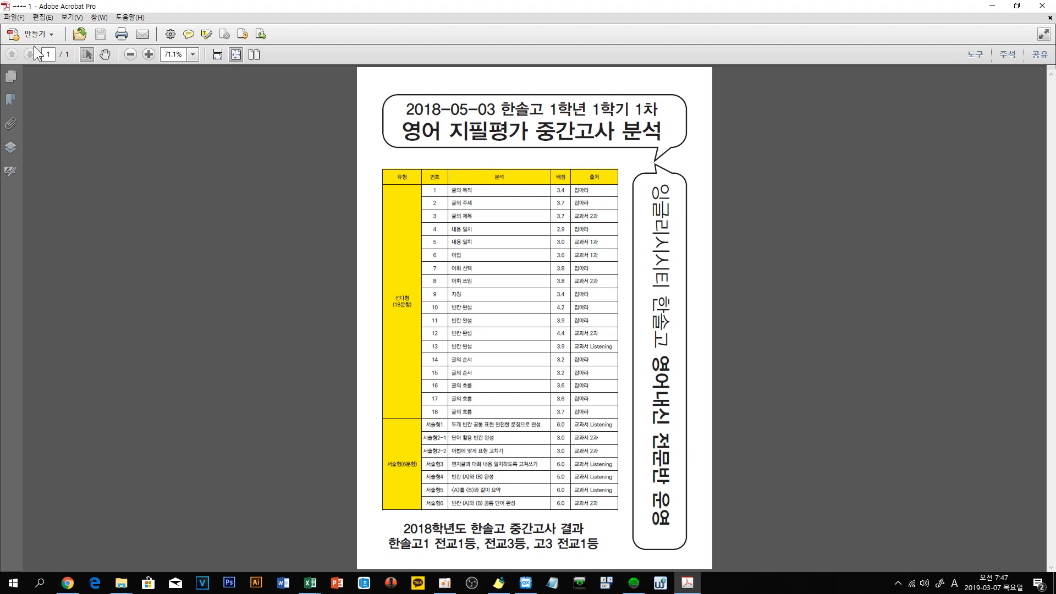
# Step: Save the PDF as an optimized PDF with the standard (표준) settings, replacing the existing file of the same name
pyautogui.click(16, 17)
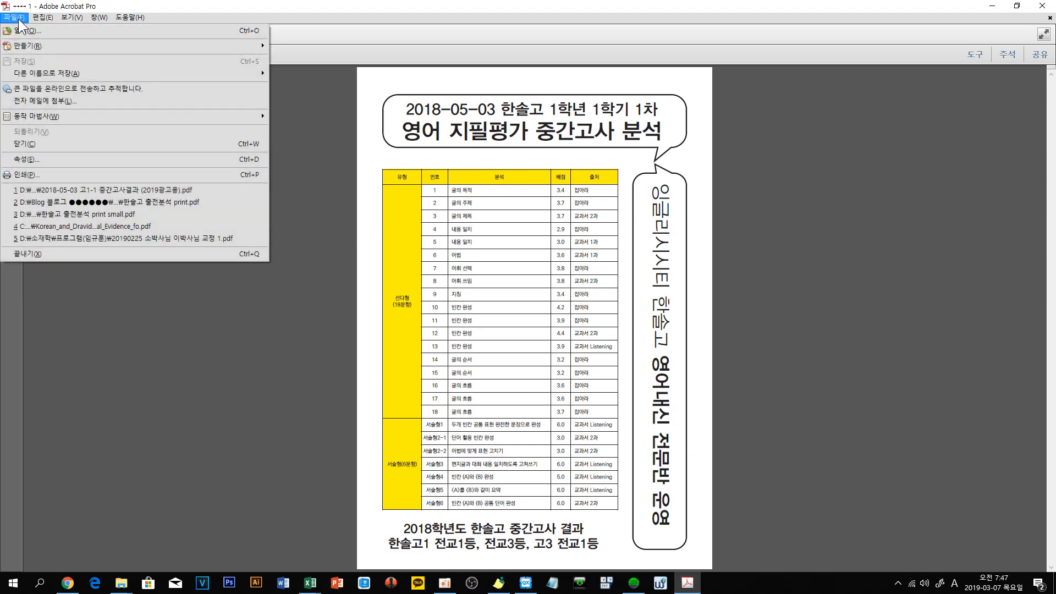
pyautogui.moveTo(62, 73)
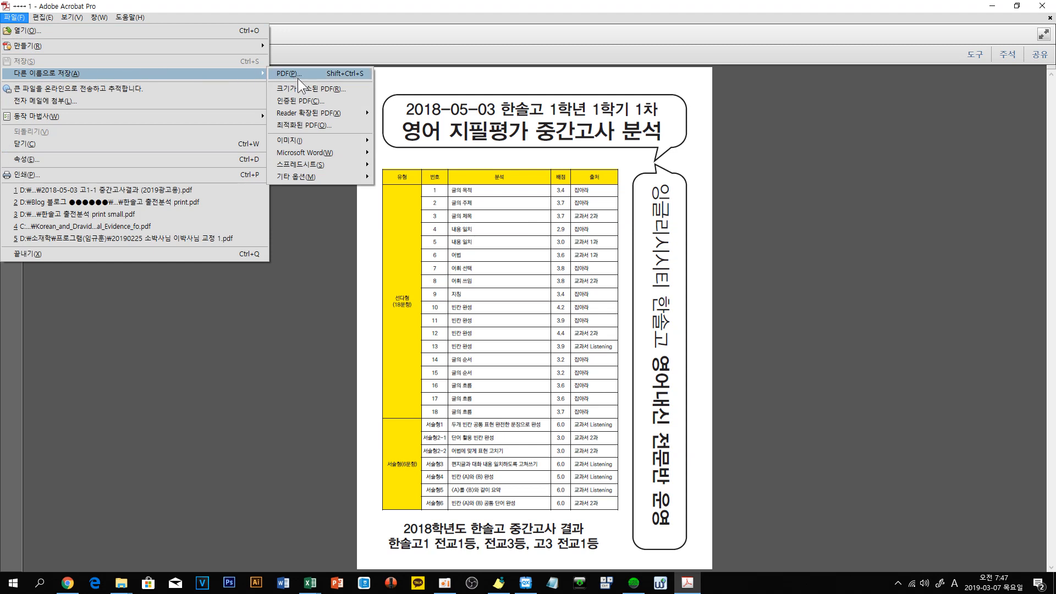
pyautogui.click(311, 125)
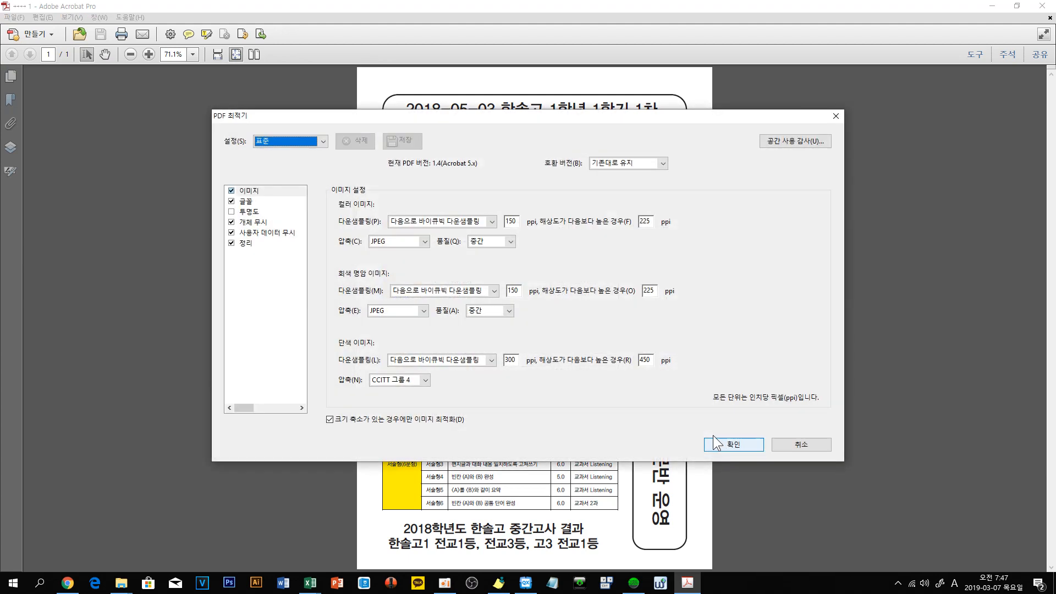
pyautogui.click(741, 439)
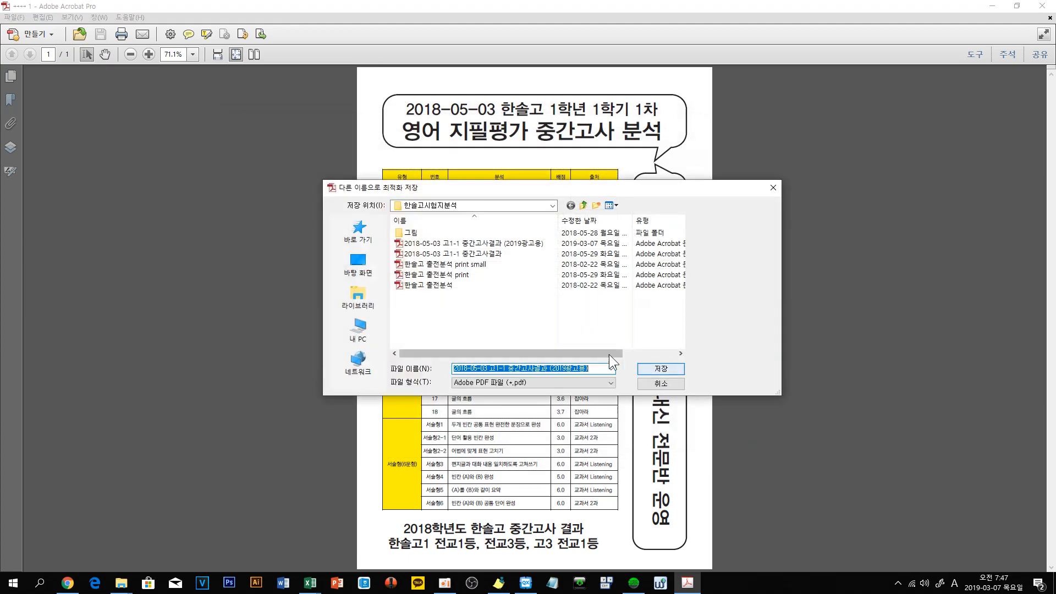
pyautogui.click(669, 368)
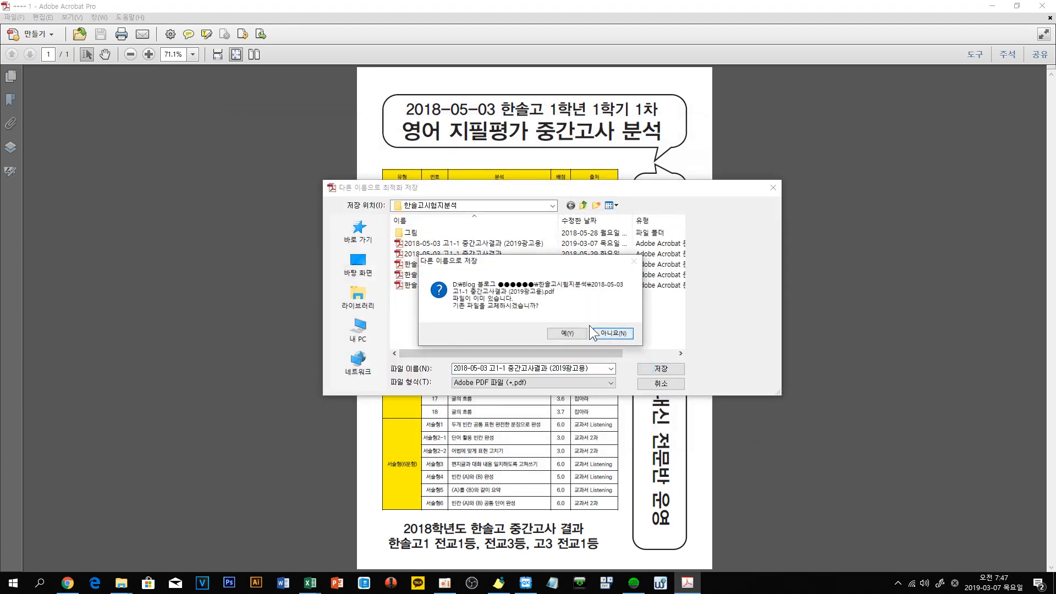
pyautogui.click(568, 335)
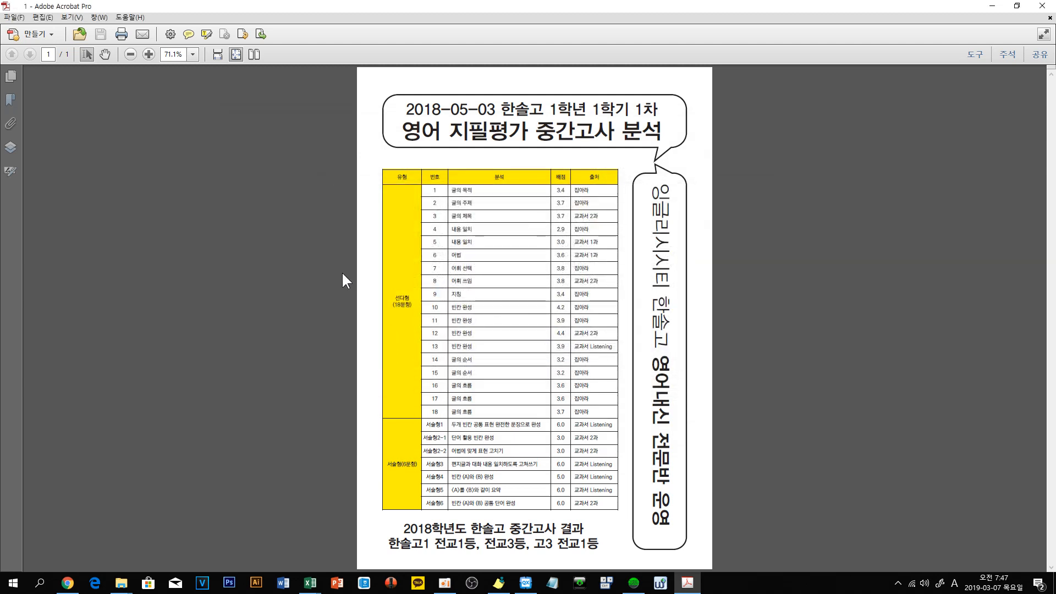
# Step: Save the page as the PNG image "2018-05-03 고1-1 중간고사결과 (2019광고용)" in the 한솔고시험지분석 folder
pyautogui.click(16, 18)
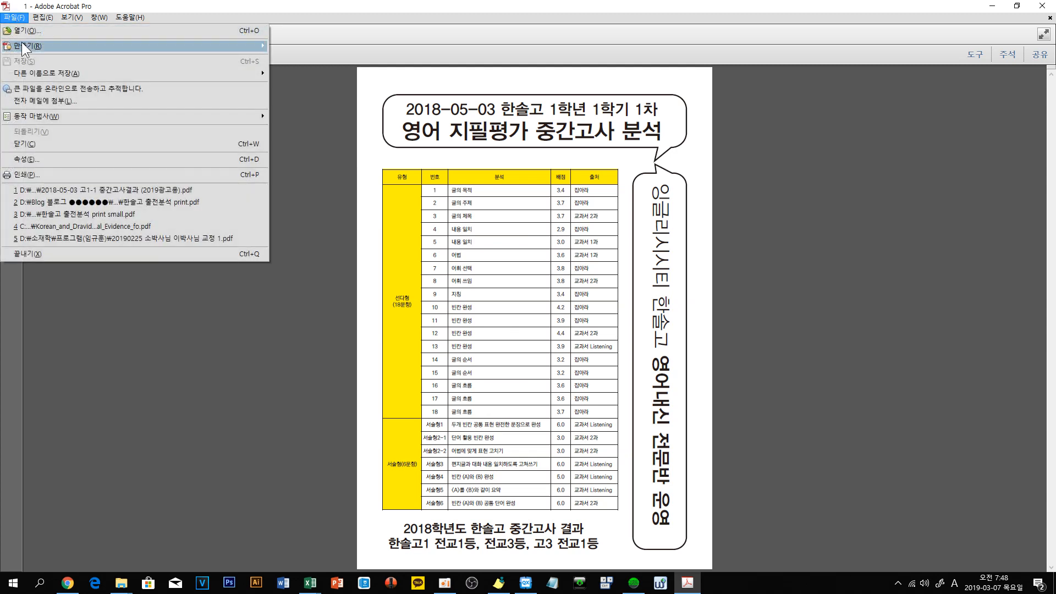
pyautogui.moveTo(145, 75)
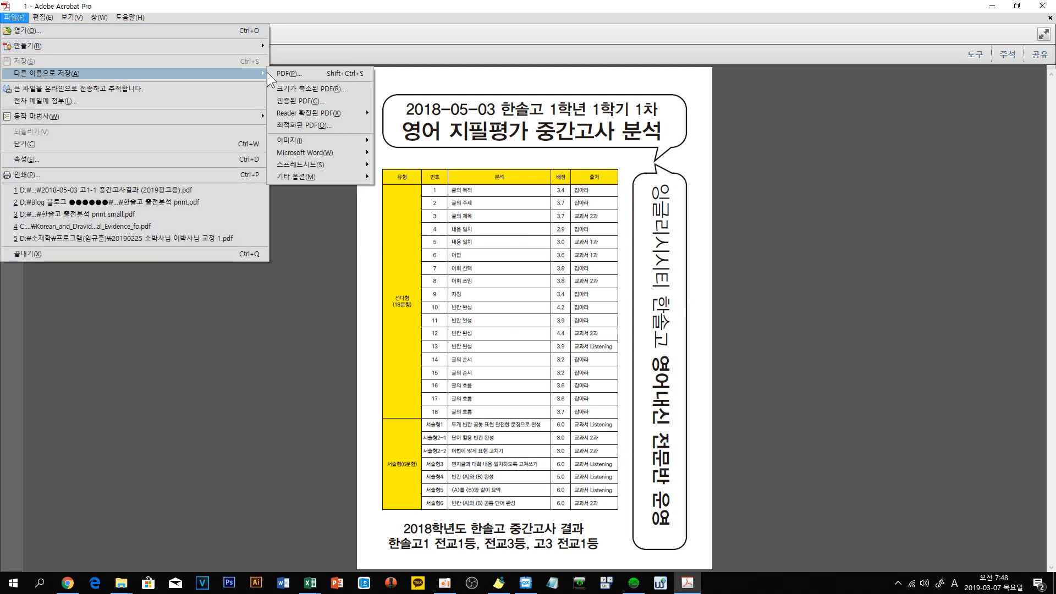
pyautogui.moveTo(324, 137)
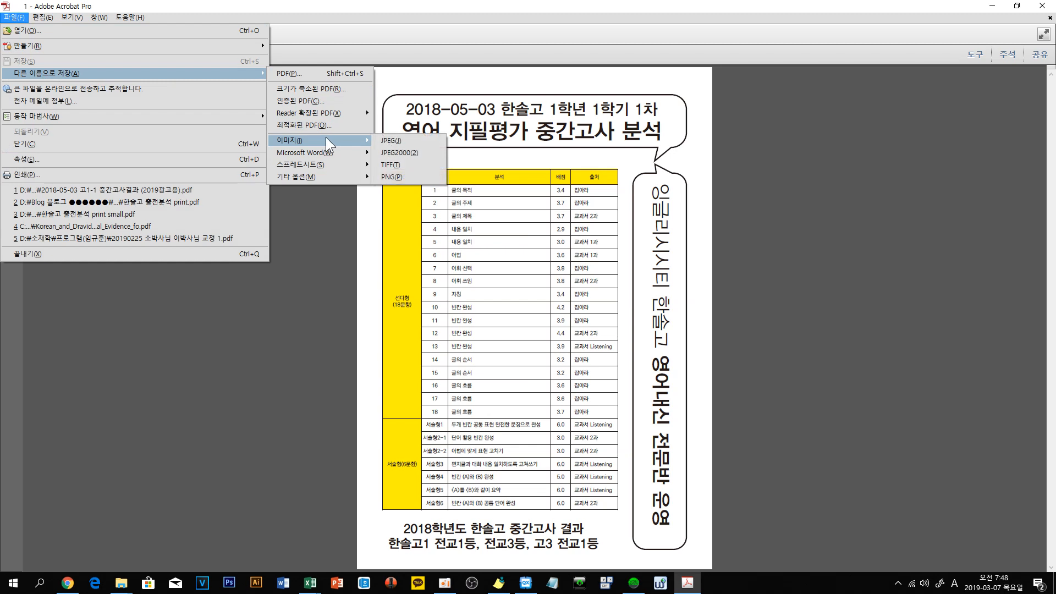
pyautogui.click(391, 176)
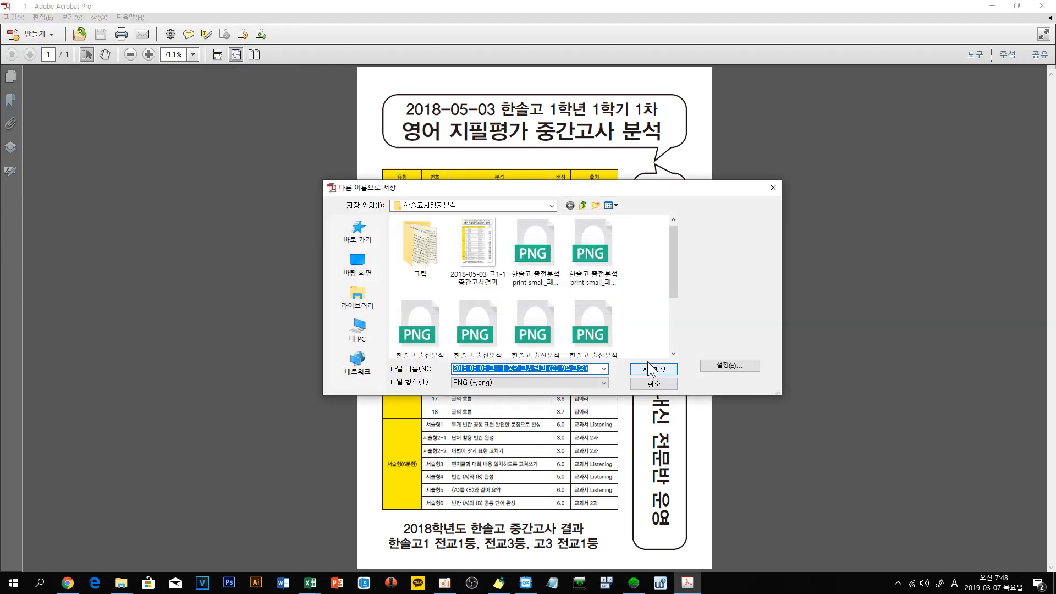
pyautogui.click(633, 368)
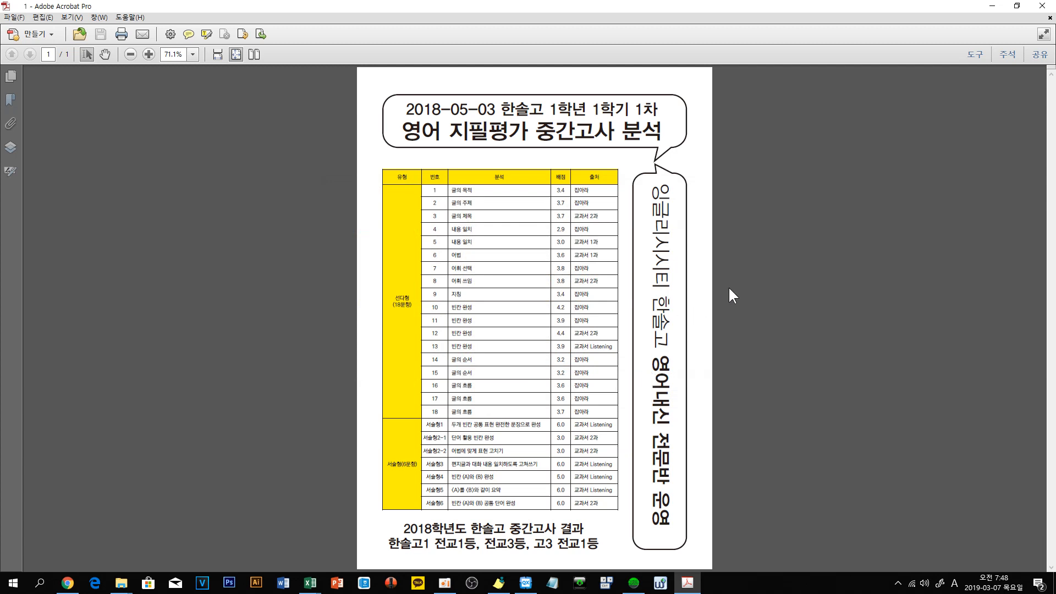
# Step: Leave Acrobat and QuarkXPress and open the exported "(2019광고용)" PNG image from the 한솔고시험지분석 folder
pyautogui.click(1044, 8)
pyautogui.click(1042, 6)
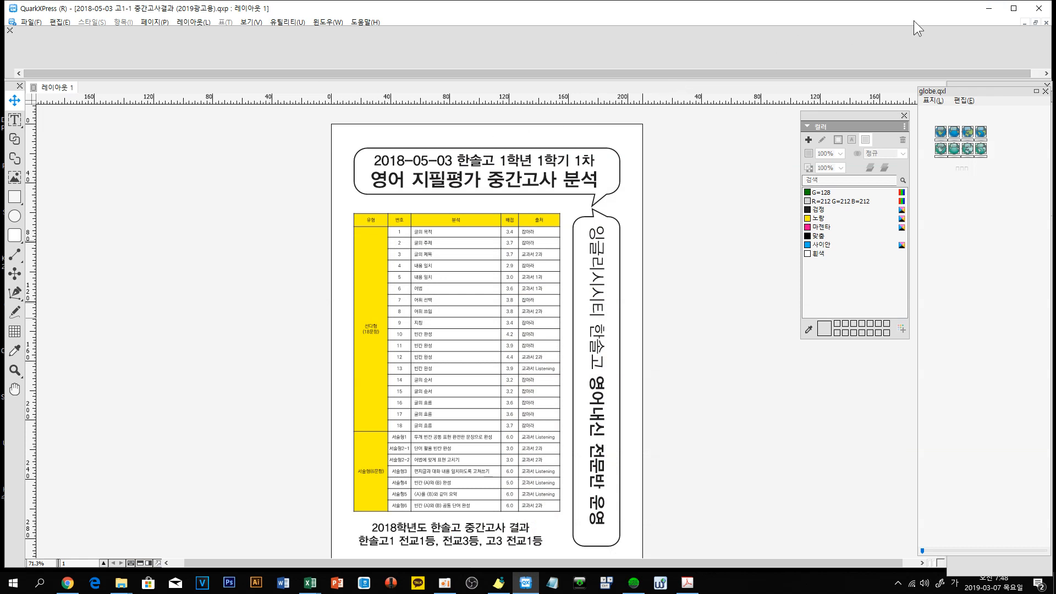
pyautogui.click(988, 12)
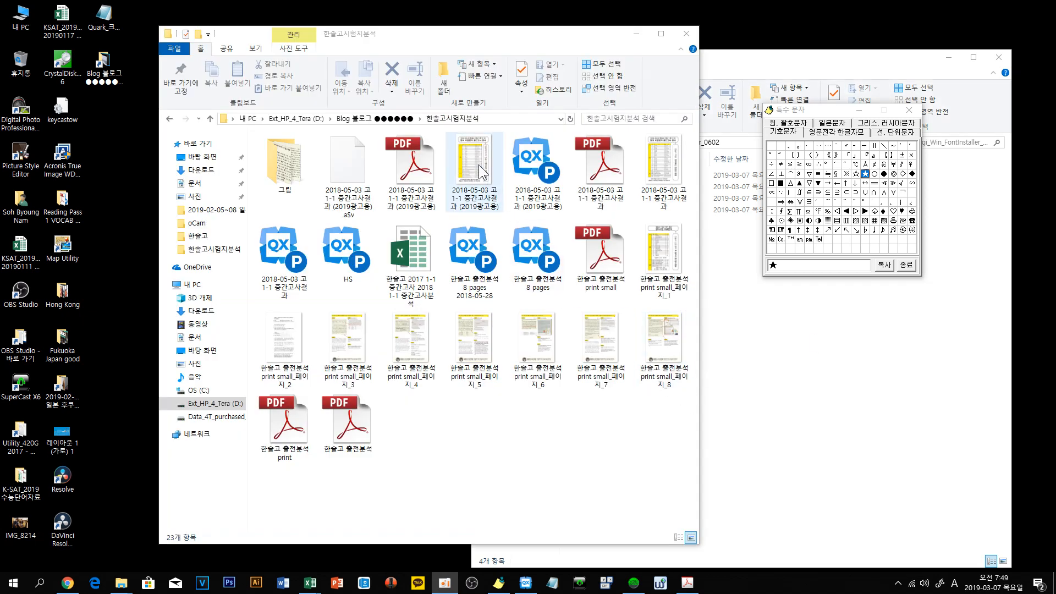
pyautogui.doubleClick(476, 160)
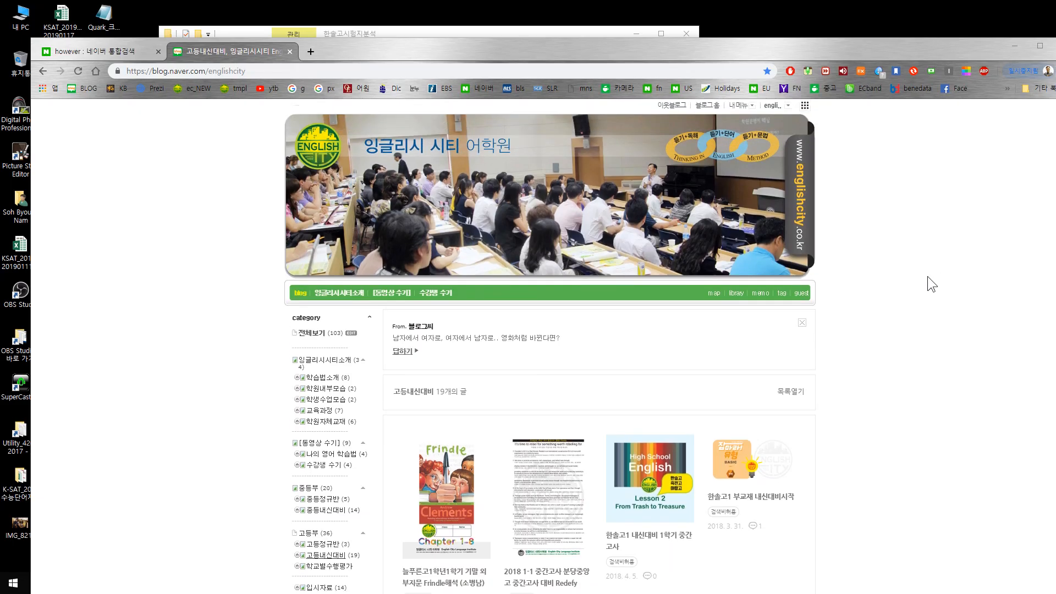
# Step: Start a new post on the academy's Naver blog in the 고등내신대비 category
pyautogui.scroll(-5, 927, 276)
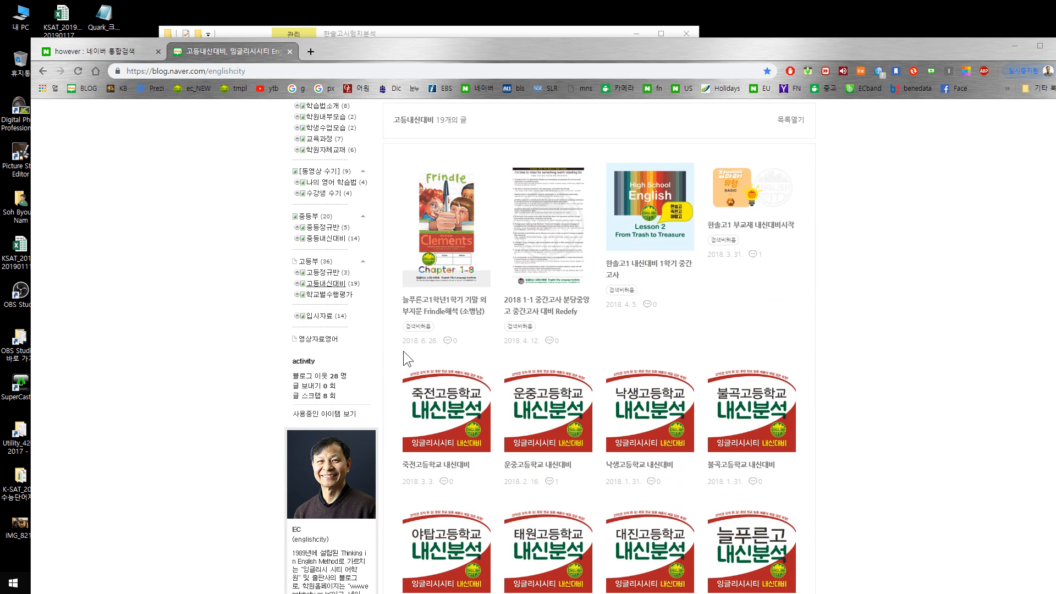
pyautogui.scroll(-4, 365, 338)
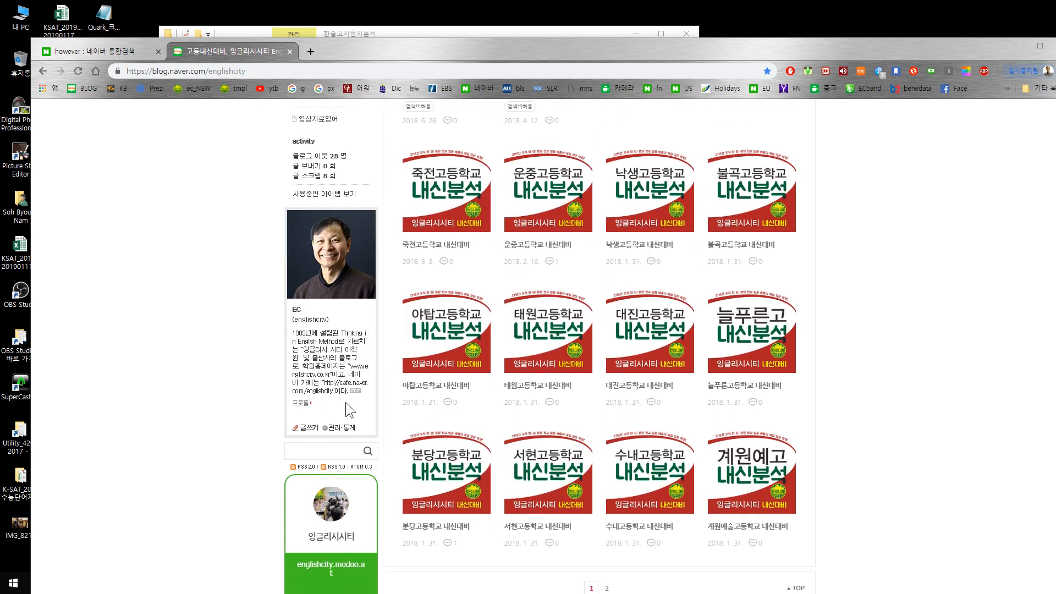
pyautogui.click(308, 428)
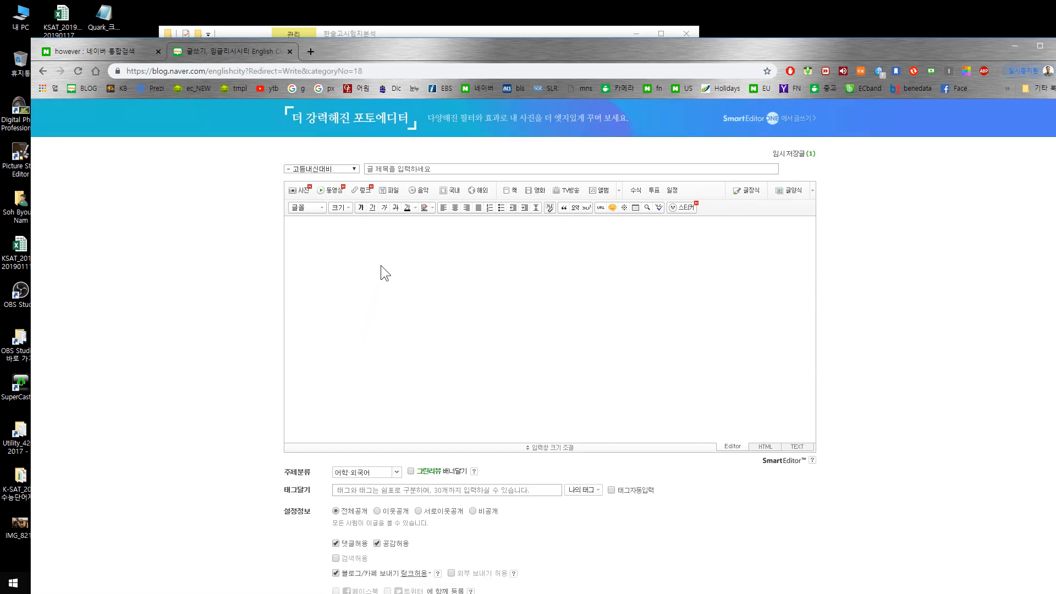
pyautogui.click(355, 170)
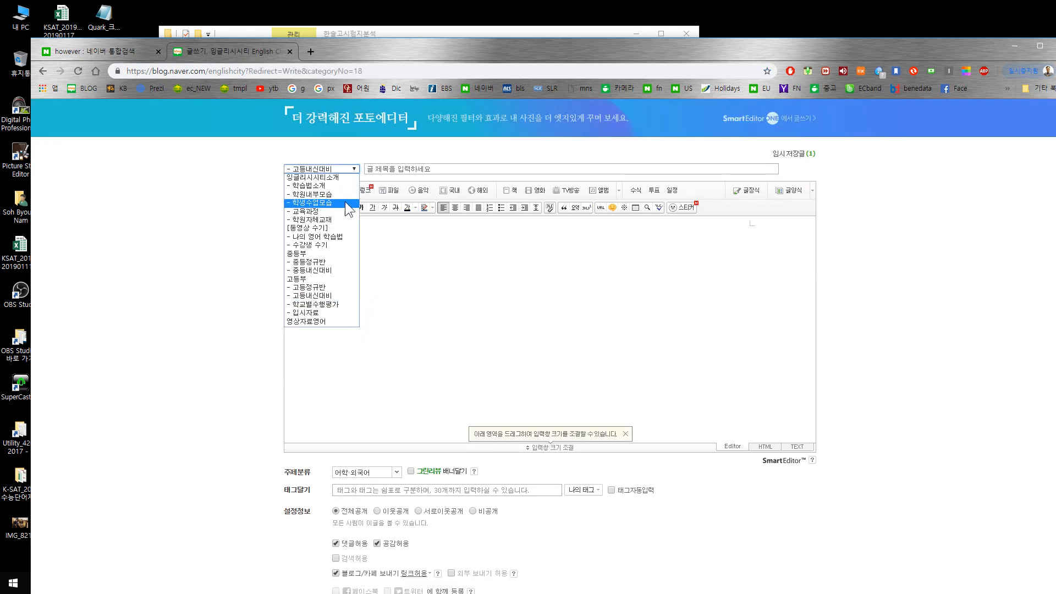
pyautogui.click(315, 296)
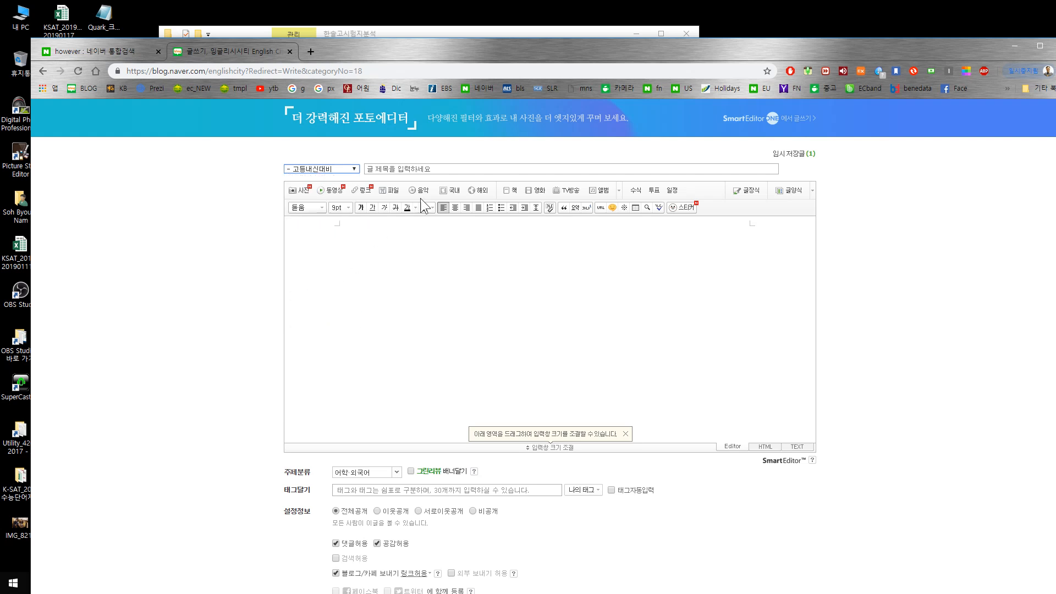
# Step: Copy the name of the "2018-05-03 고1-1 중간고사결과 (2019광고용)" PDF from the 한솔고시험지분석 folder and paste it as the post title
pyautogui.click(412, 170)
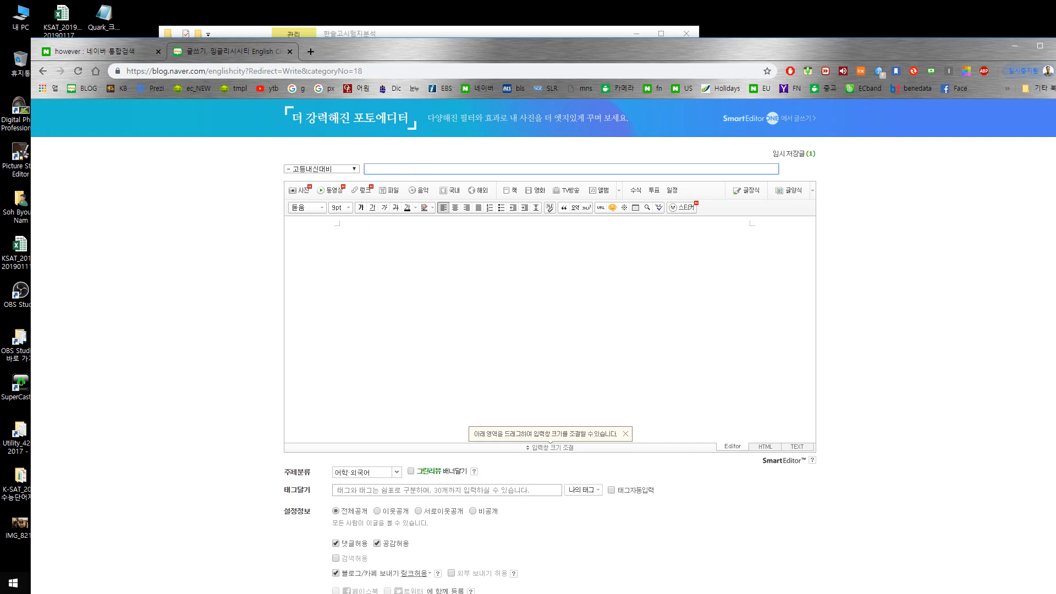
pyautogui.click(550, 272)
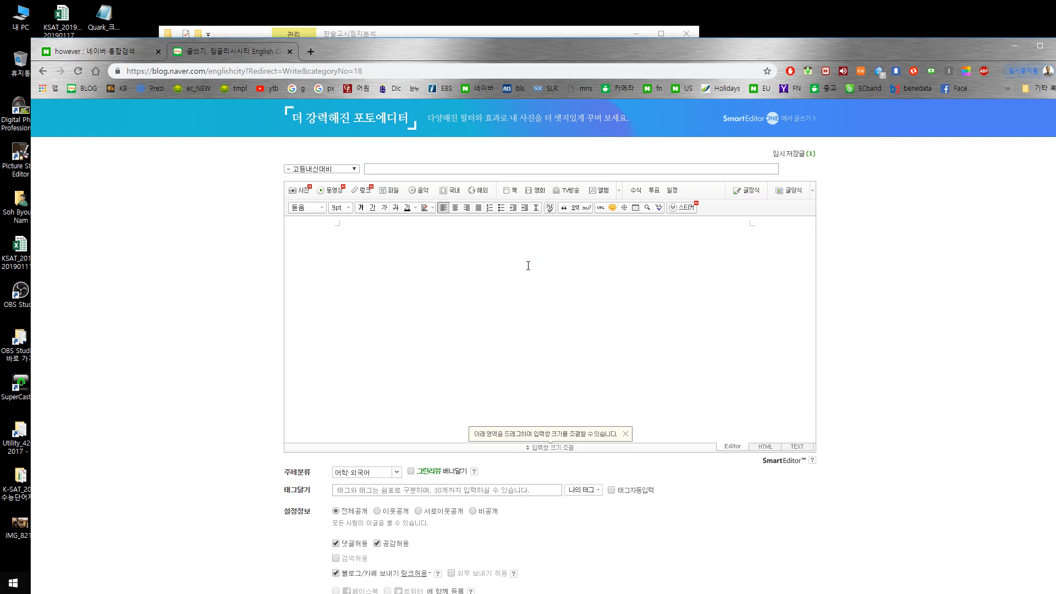
pyautogui.click(486, 34)
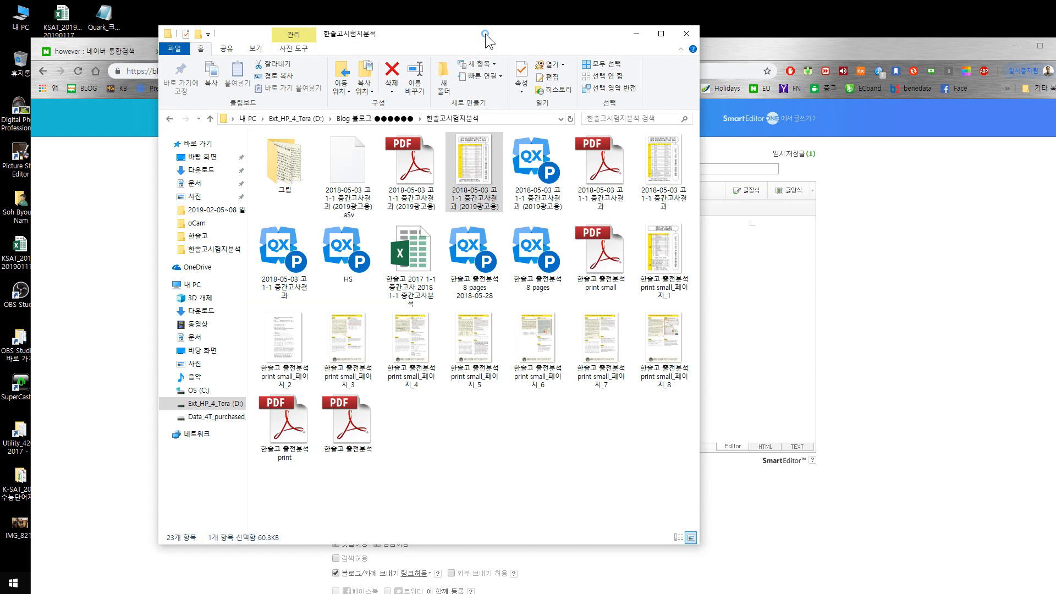
pyautogui.click(424, 203)
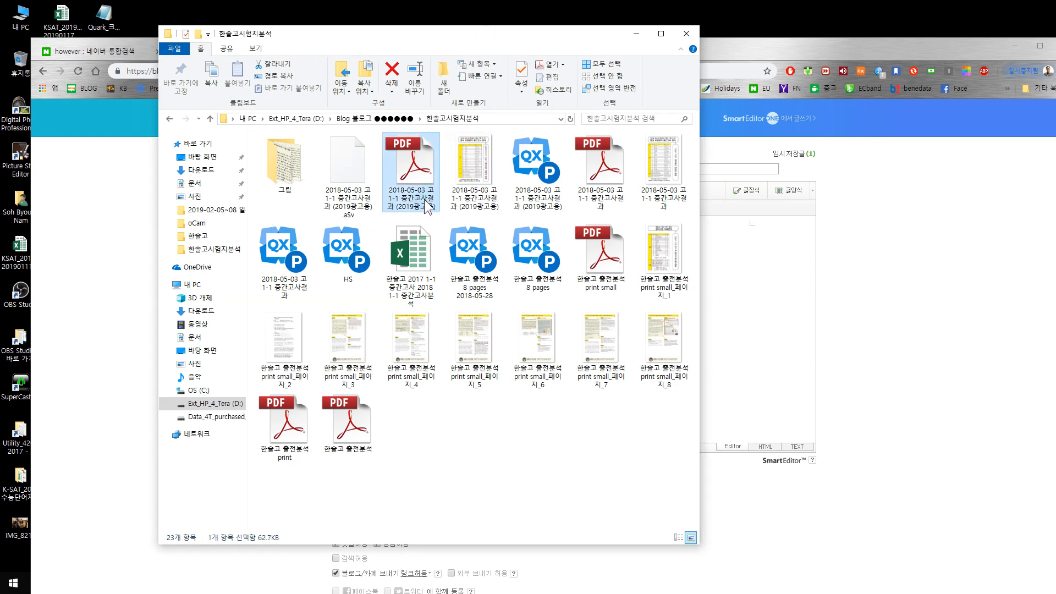
pyautogui.press('F2')
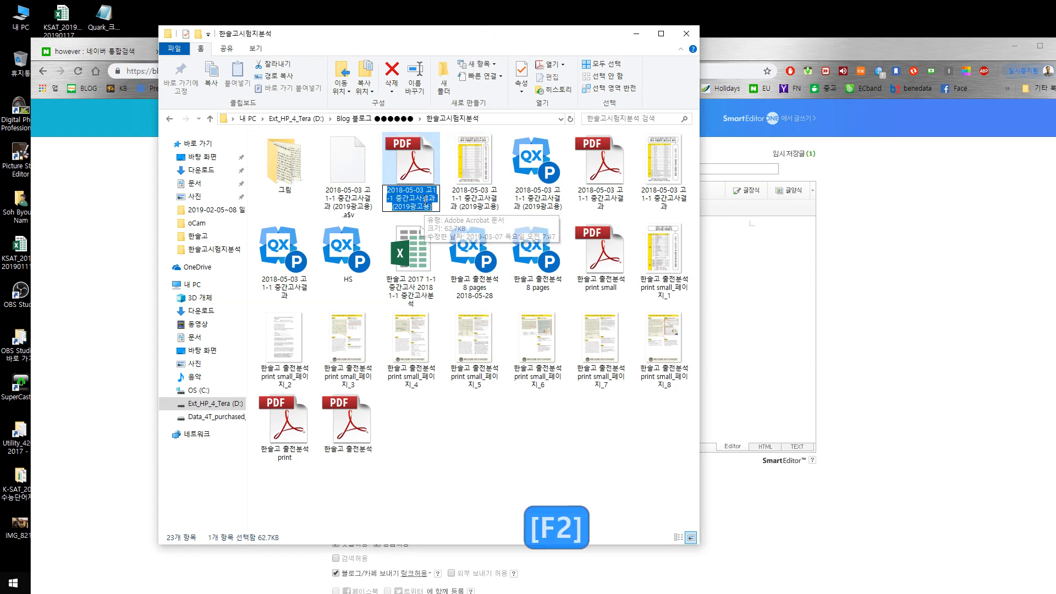
pyautogui.hotkey('ctrl', 'c')
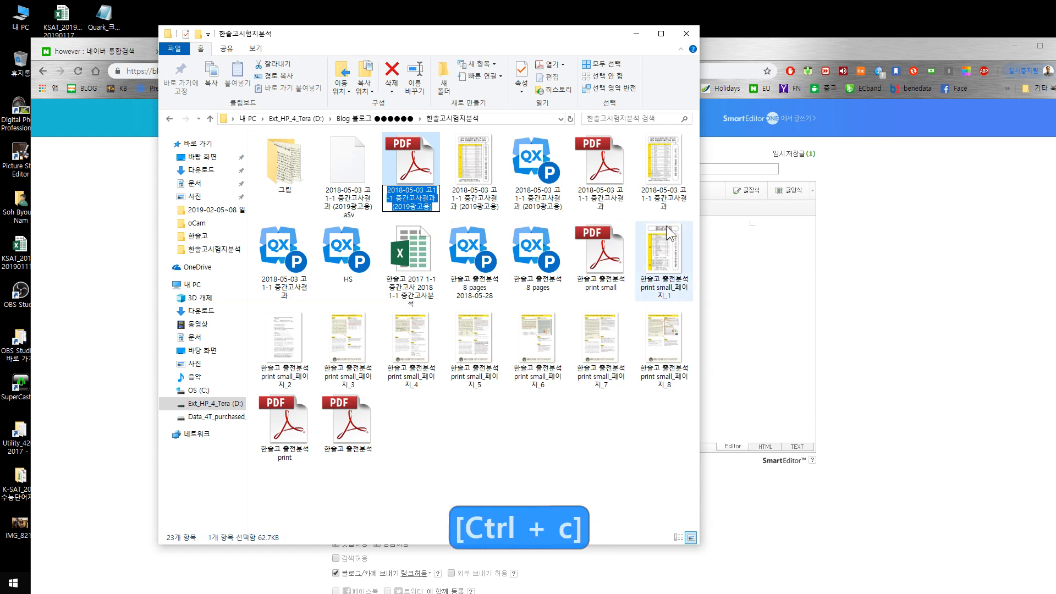
pyautogui.click(717, 244)
pyautogui.click(389, 170)
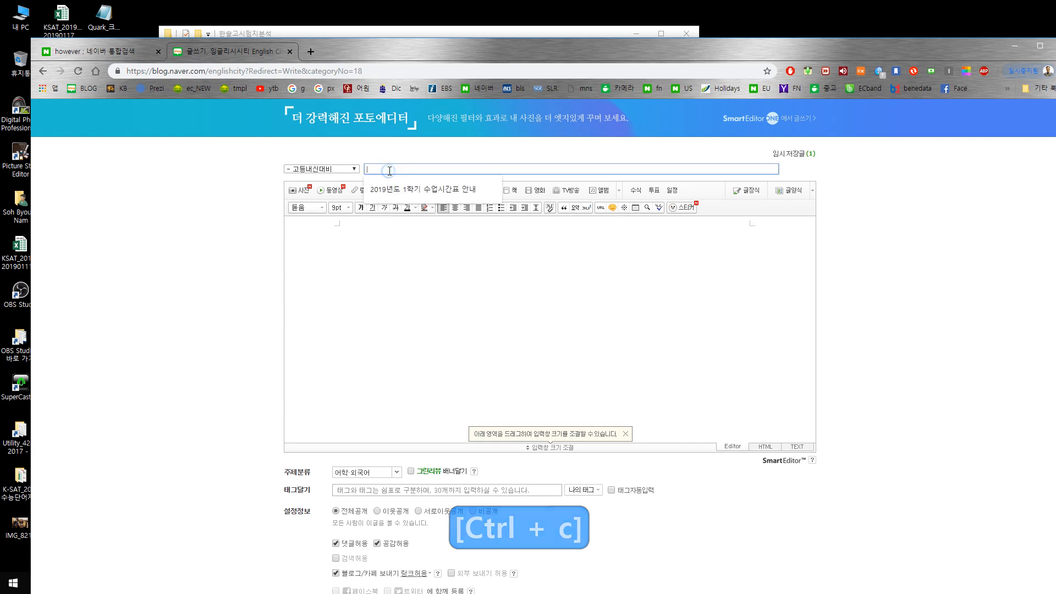
pyautogui.hotkey('ctrl', 'v')
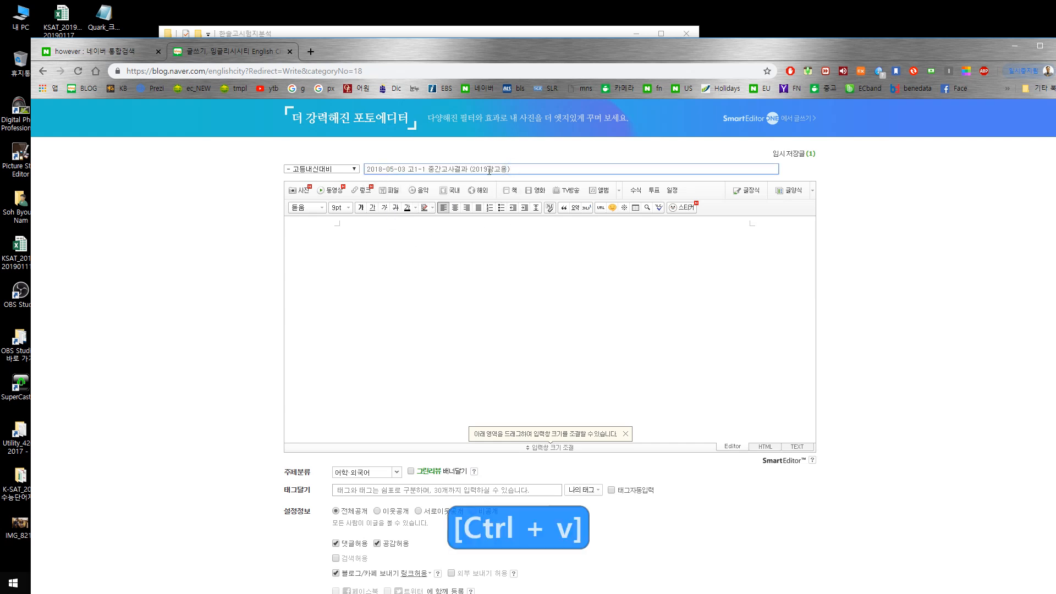
# Step: Replace 광고용 in the post title's parentheses so that they read "2019학년도 1학기 중간고사 대비반 모집중"
pyautogui.moveTo(487, 169); pyautogui.dragTo(506, 169)
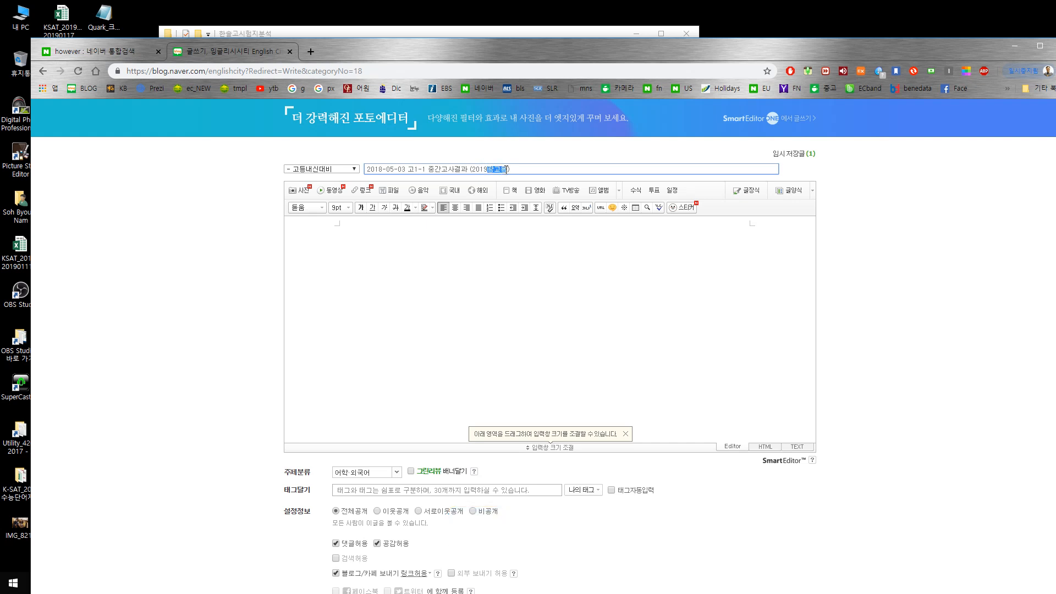
pyautogui.write('한')
pyautogui.write('ㄴ')
pyautogui.write('도')
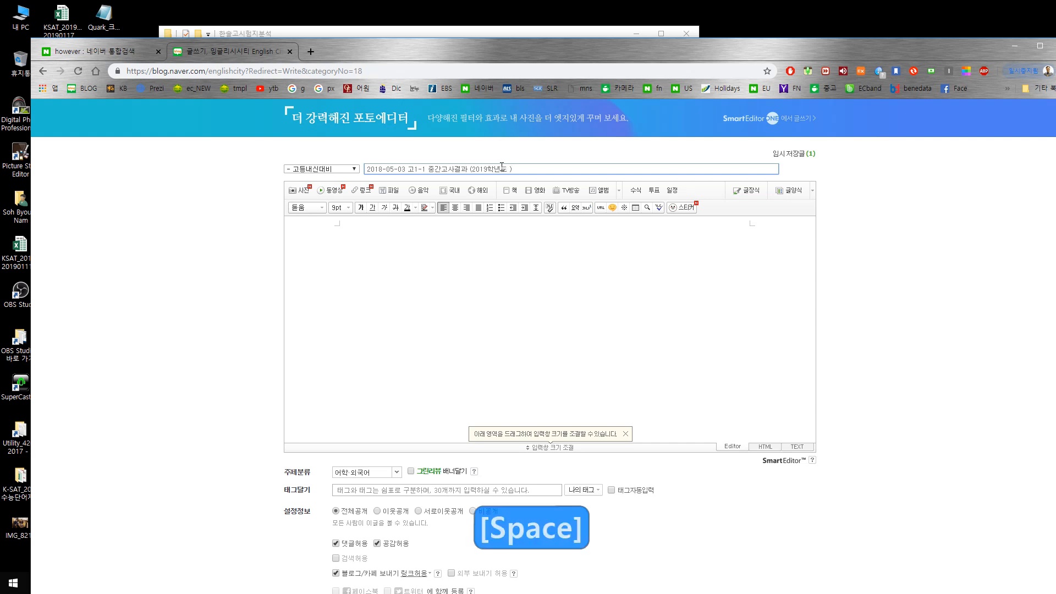
pyautogui.write(' 1학')
pyautogui.write('기 중ㄴ')
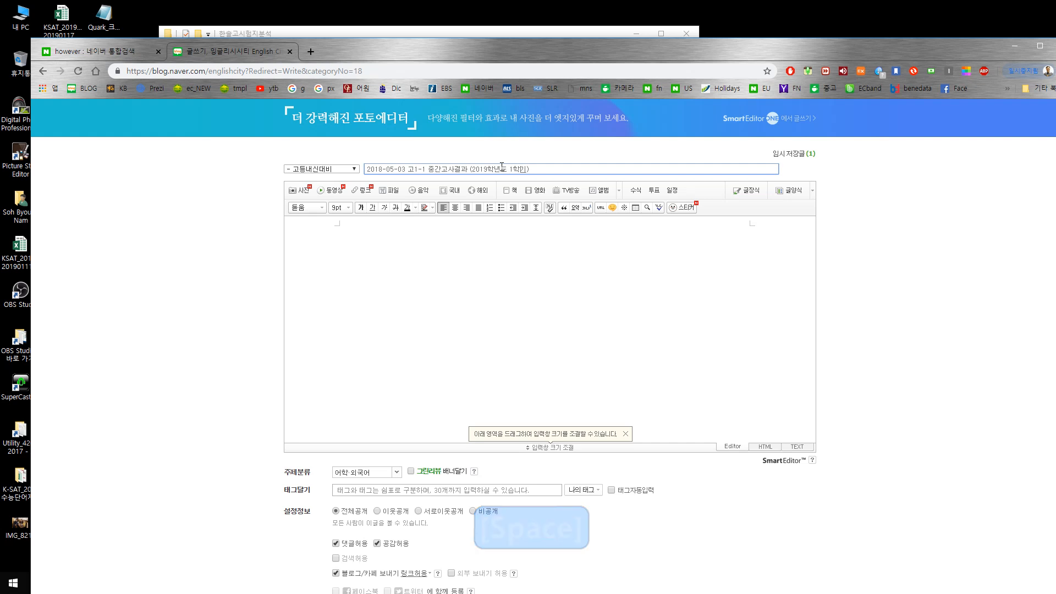
pyautogui.write('간')
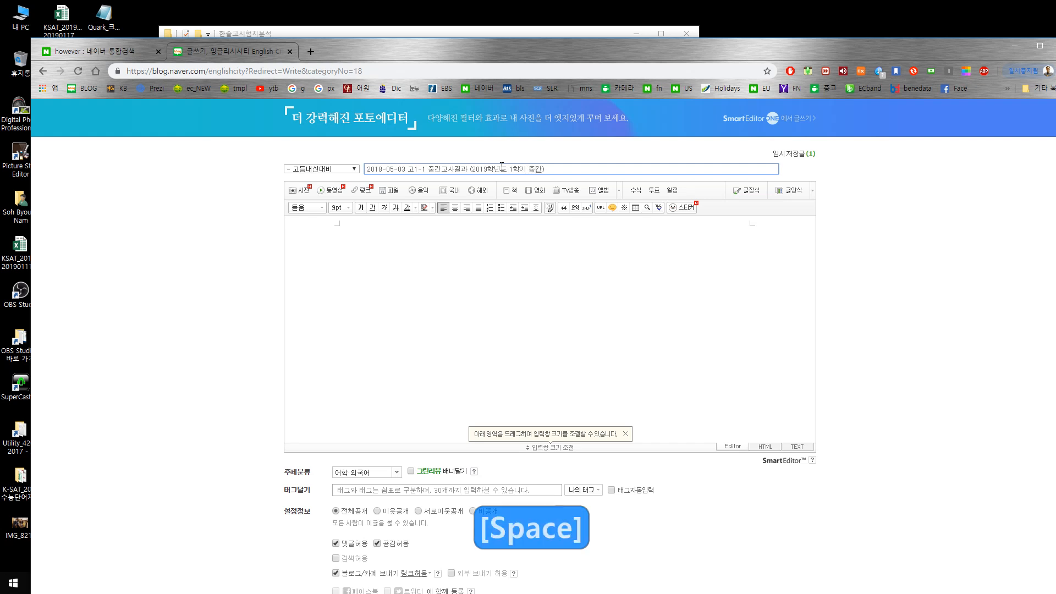
pyautogui.write('고사 대비반 모집중')
pyautogui.click(421, 250)
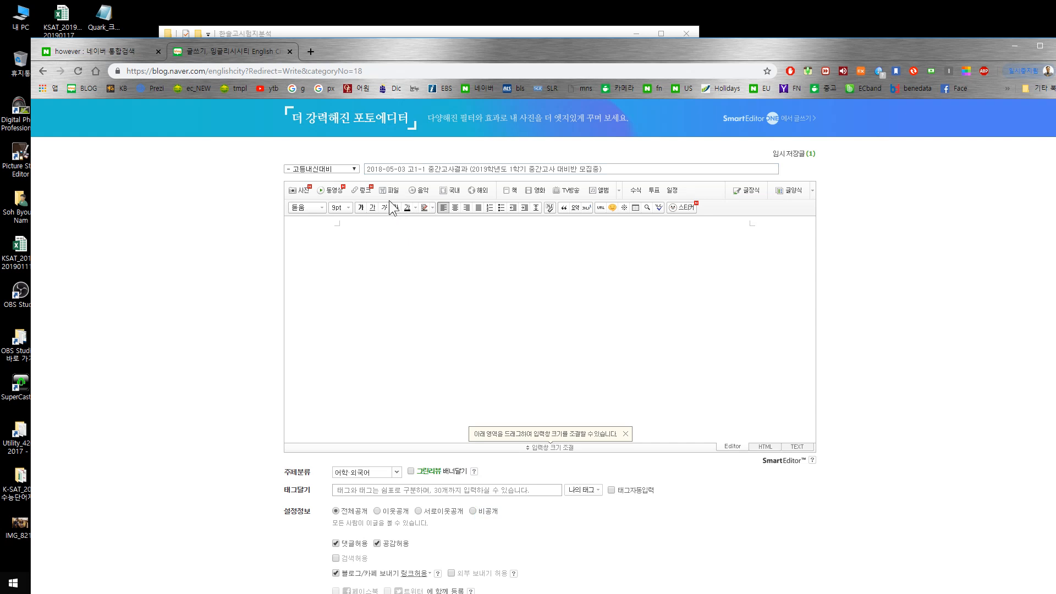
# Step: Open the blog's photo uploader, move the browser window clear of it and close the Gyeonggi_Win_FontInstaller_0602 folder
pyautogui.click(306, 191)
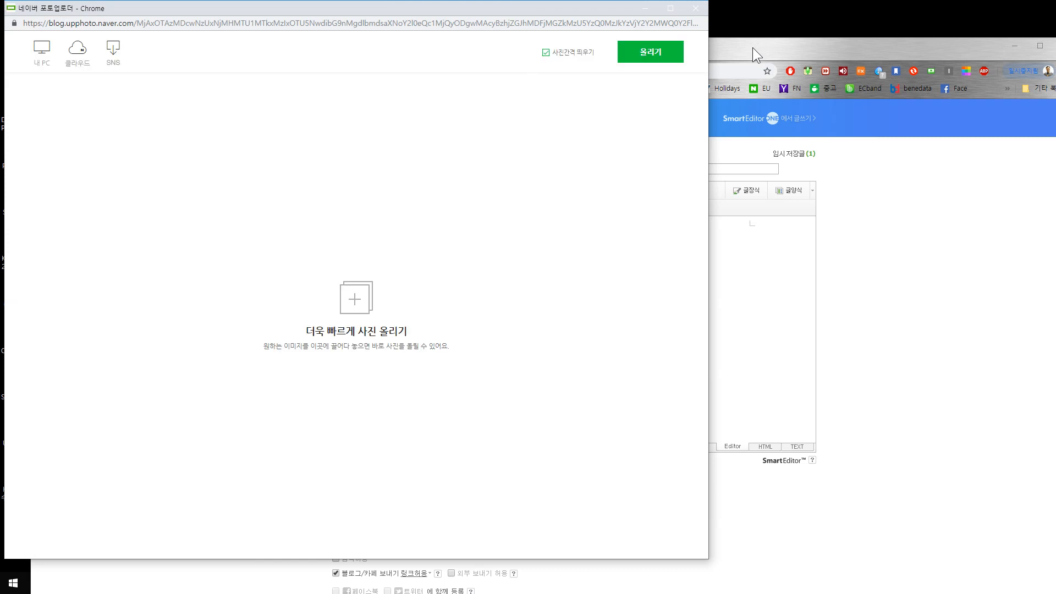
pyautogui.moveTo(752, 47); pyautogui.dragTo(793, 292)
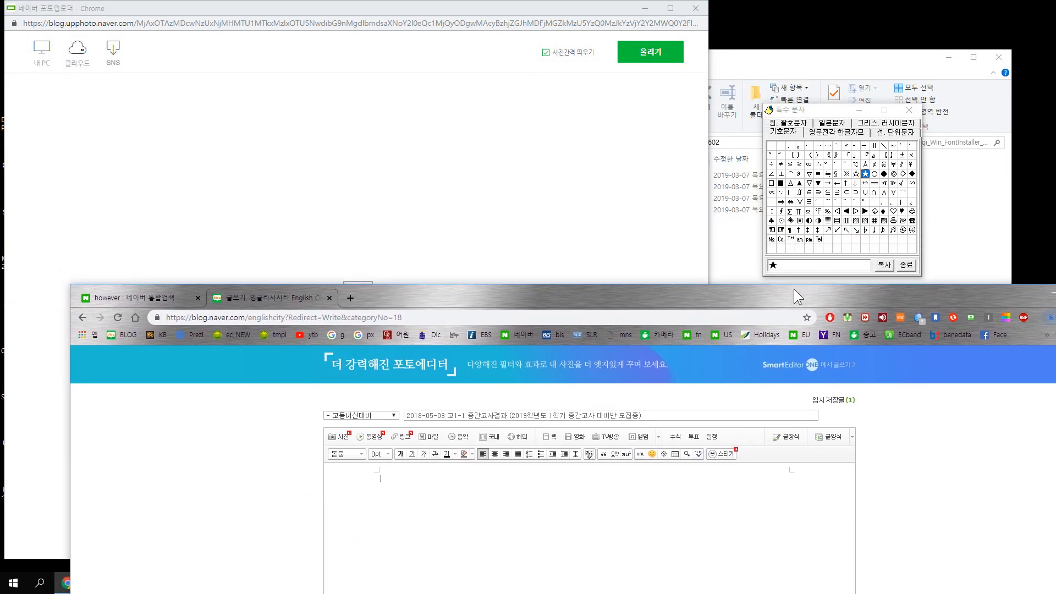
pyautogui.click(780, 67)
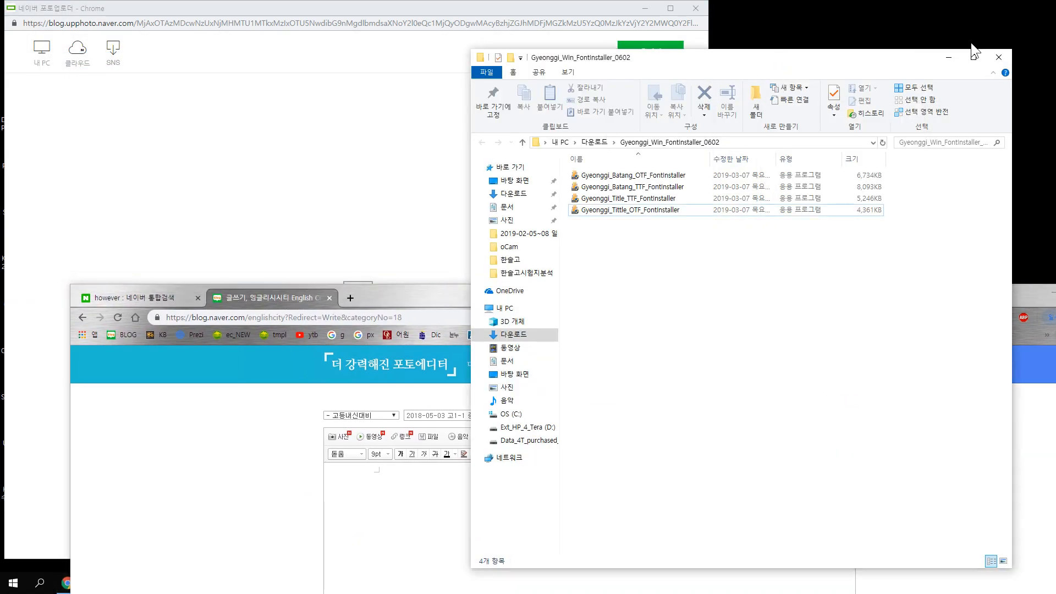
pyautogui.click(997, 58)
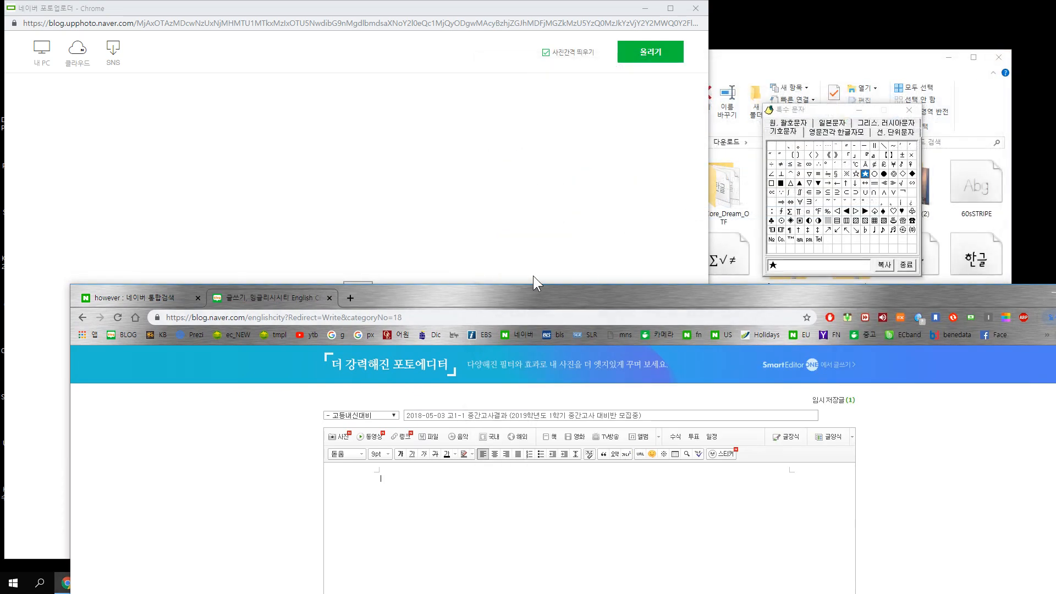
pyautogui.moveTo(520, 299); pyautogui.dragTo(730, 38)
# Step: Upload the PNG "2018-05-03 고1-1 중간고사결과 (2019광고용)" from the 한솔고시험지분석 folder into the post at 740px
pyautogui.moveTo(130, 576)
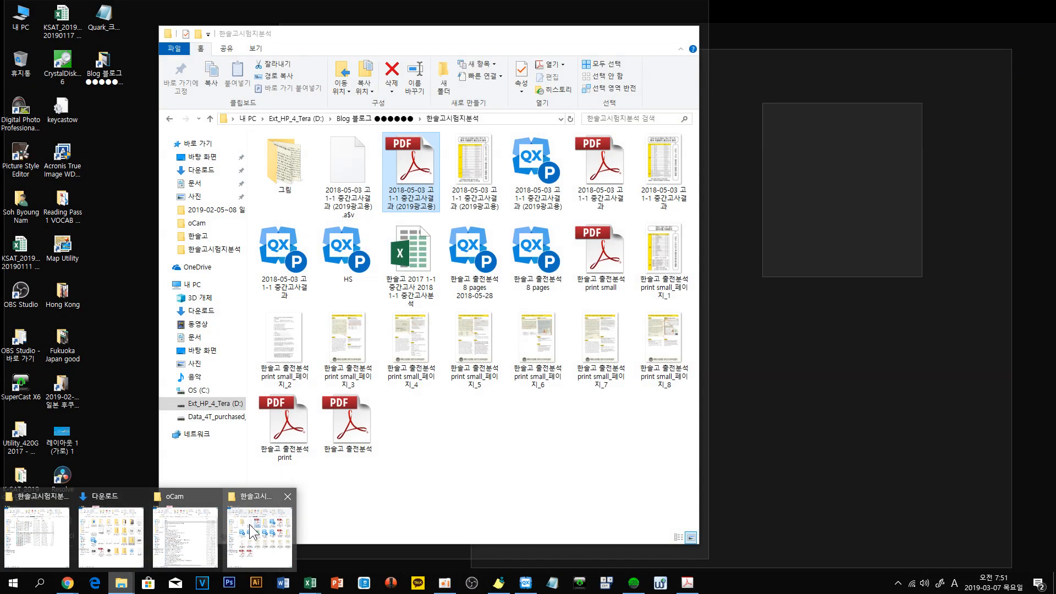
pyautogui.click(253, 533)
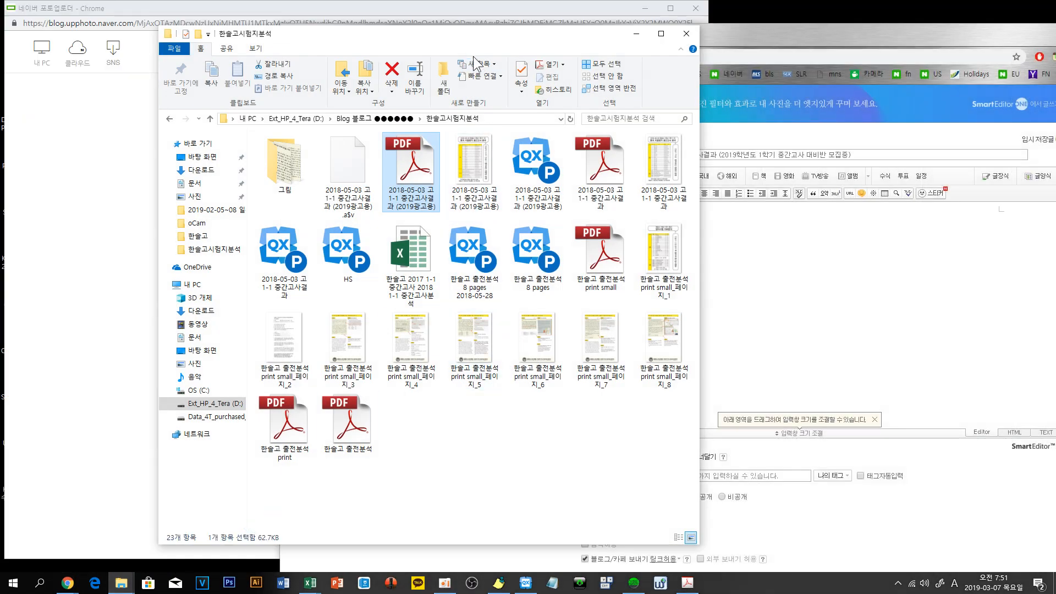
pyautogui.moveTo(454, 40); pyautogui.dragTo(773, 41)
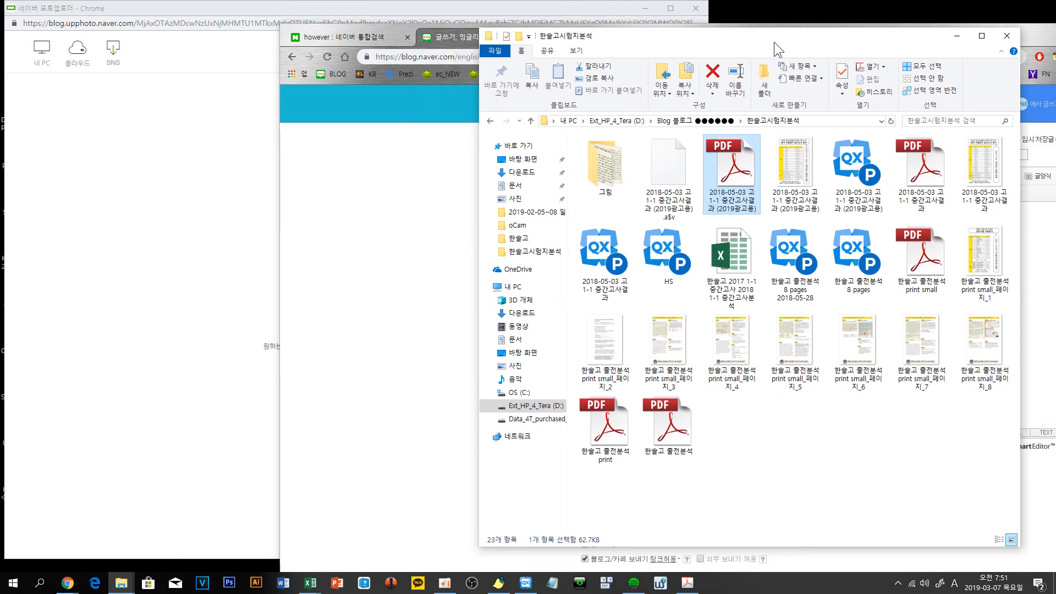
pyautogui.moveTo(799, 172); pyautogui.dragTo(186, 244)
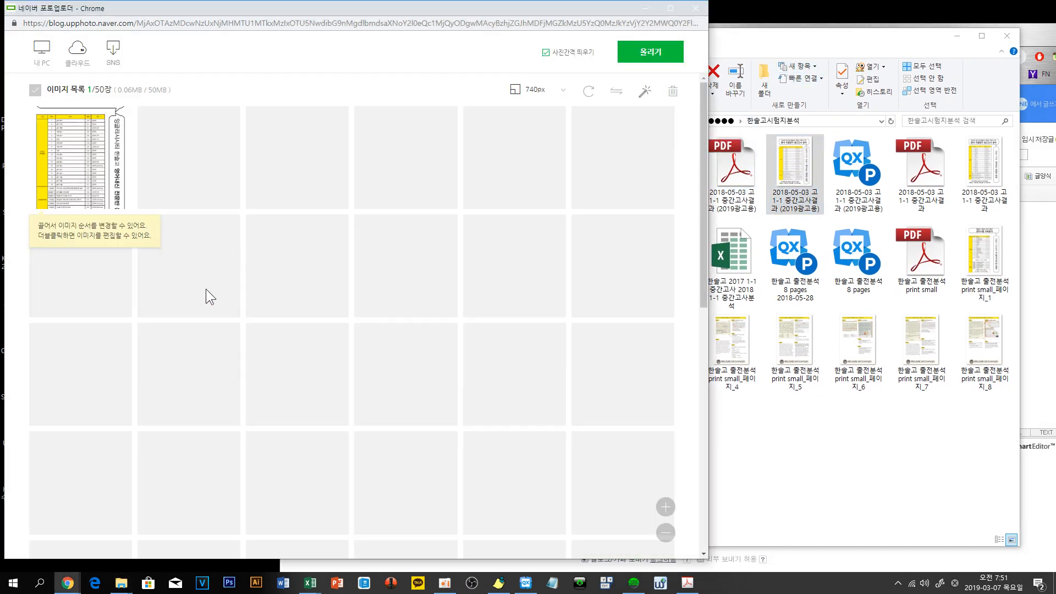
pyautogui.click(641, 52)
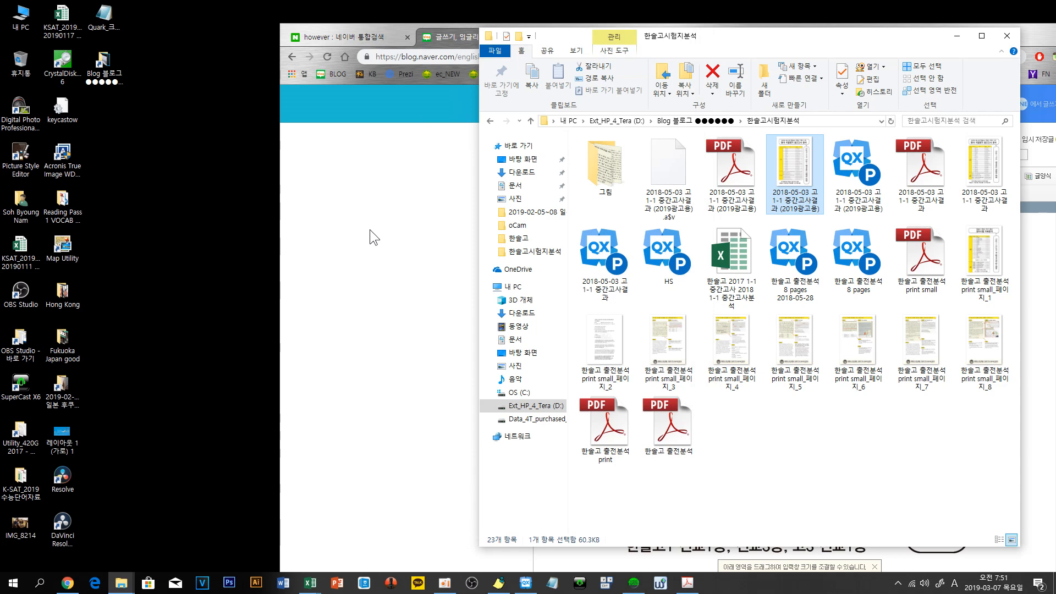
# Step: Bring the blog editor to the front, check the inserted exam analysis image and maximize the browser window
pyautogui.moveTo(791, 44); pyautogui.dragTo(590, 53)
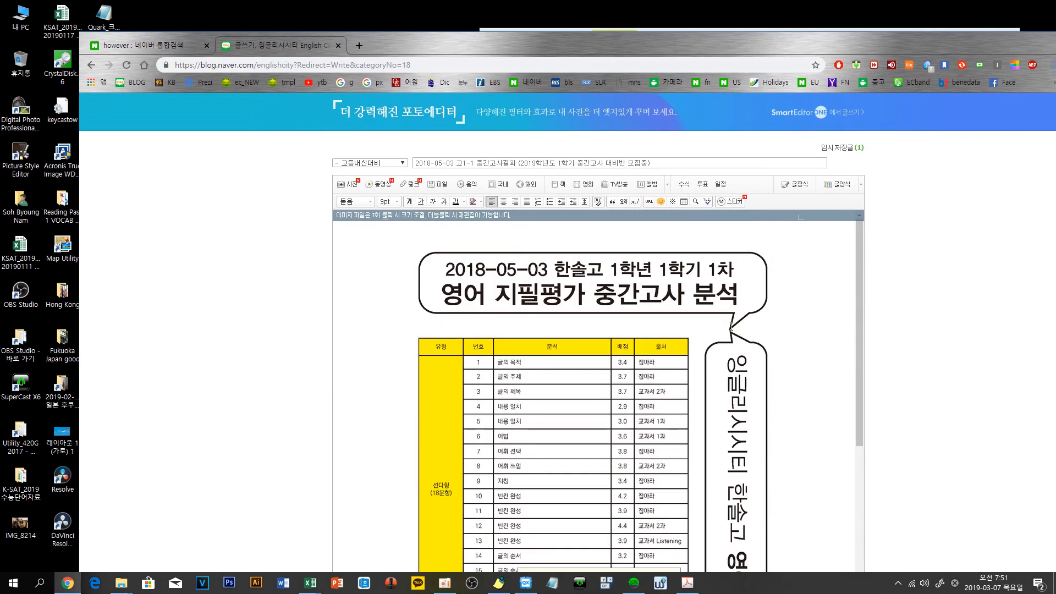
pyautogui.scroll(-3, 730, 328)
pyautogui.scroll(-1, 730, 328)
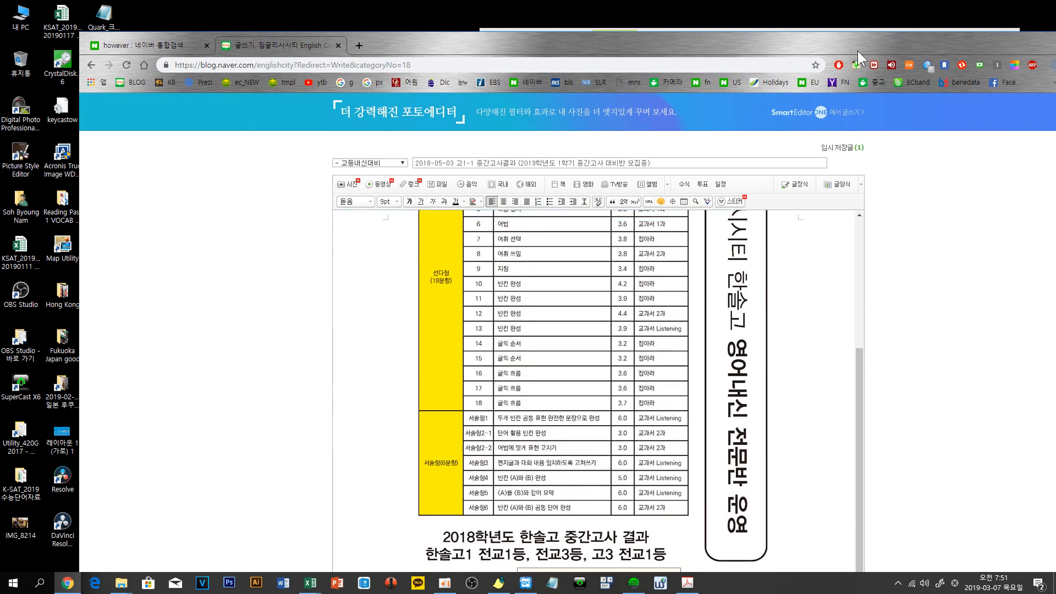
pyautogui.moveTo(856, 51); pyautogui.dragTo(757, 51)
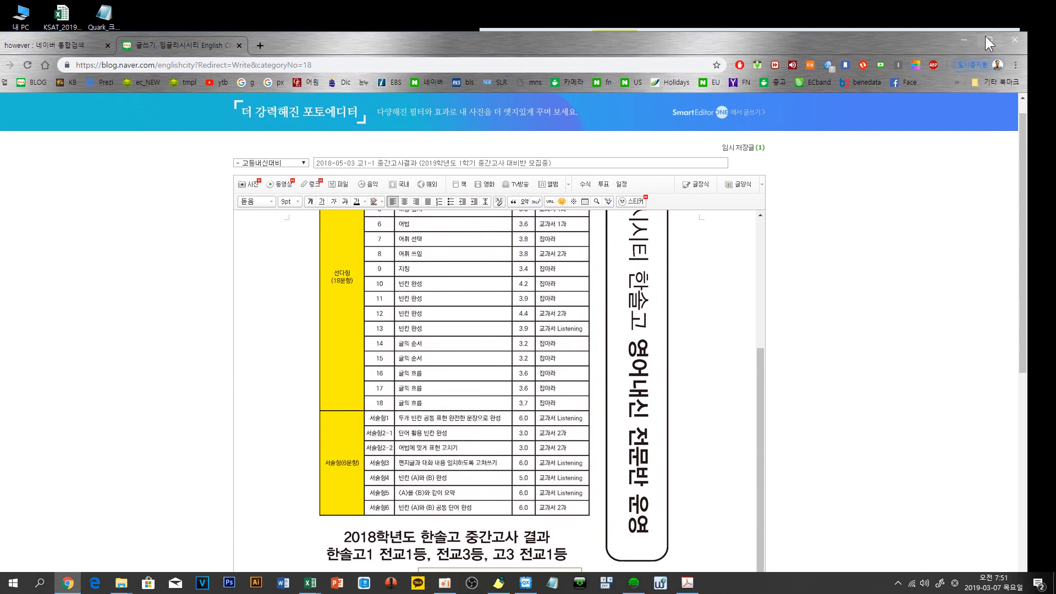
pyautogui.click(986, 36)
# Step: Enter "#2018-05-03 고1-1 중간고사결과" as the post's tag, using the copied file name without its parenthesised part
pyautogui.scroll(-4, 892, 296)
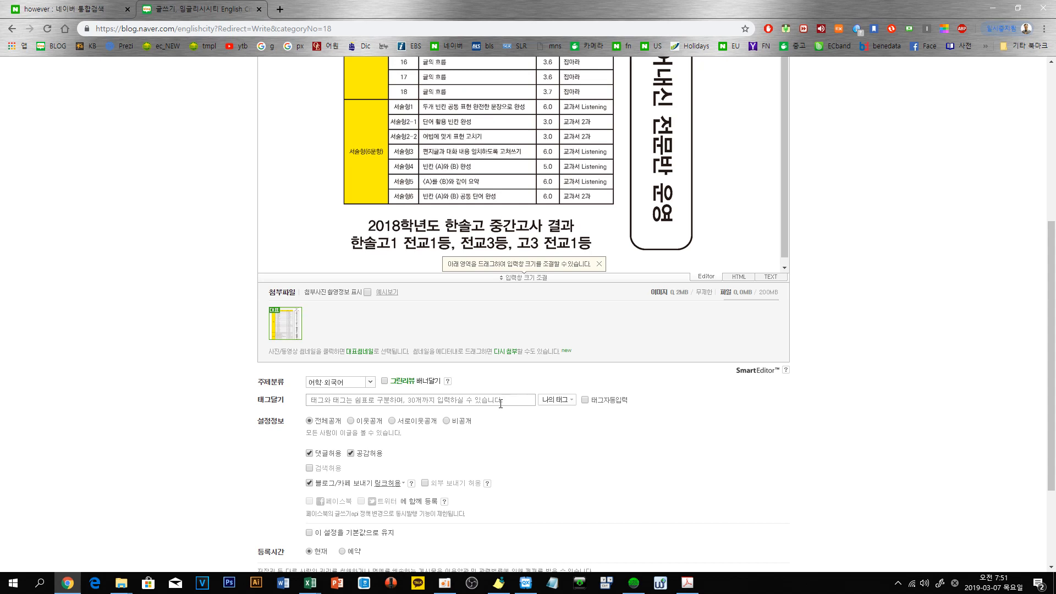
pyautogui.click(429, 404)
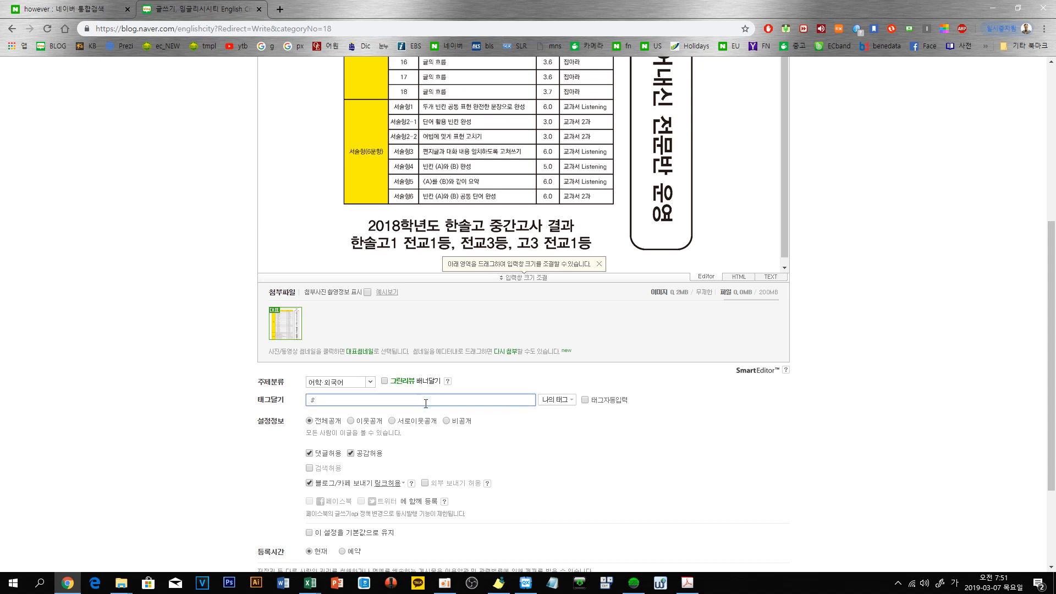
pyautogui.write('2018-05-03 고1-1 중간고사결과 (2019광고용)')
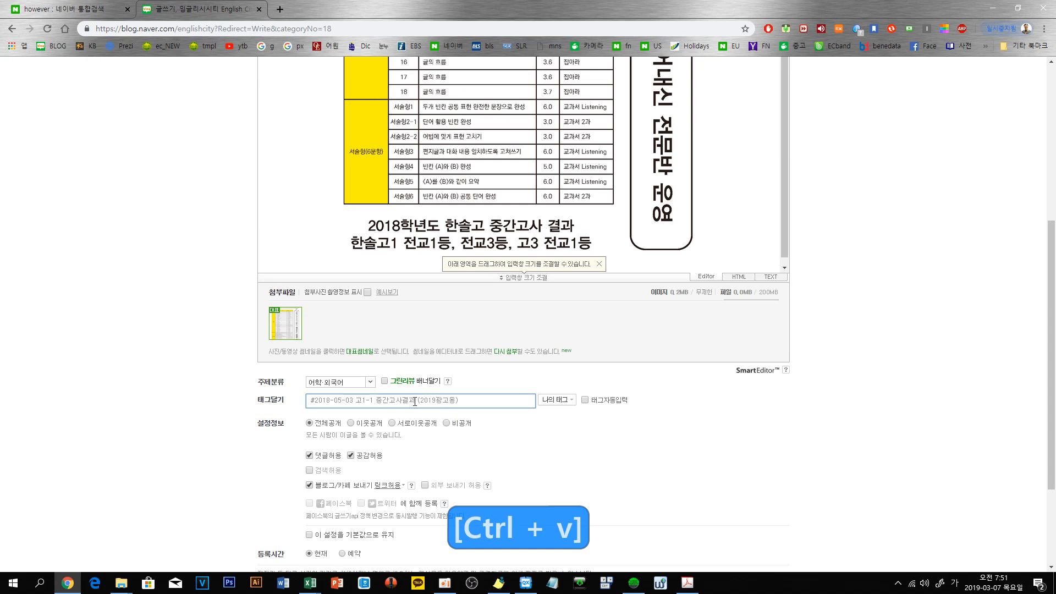
pyautogui.moveTo(416, 401); pyautogui.dragTo(488, 402)
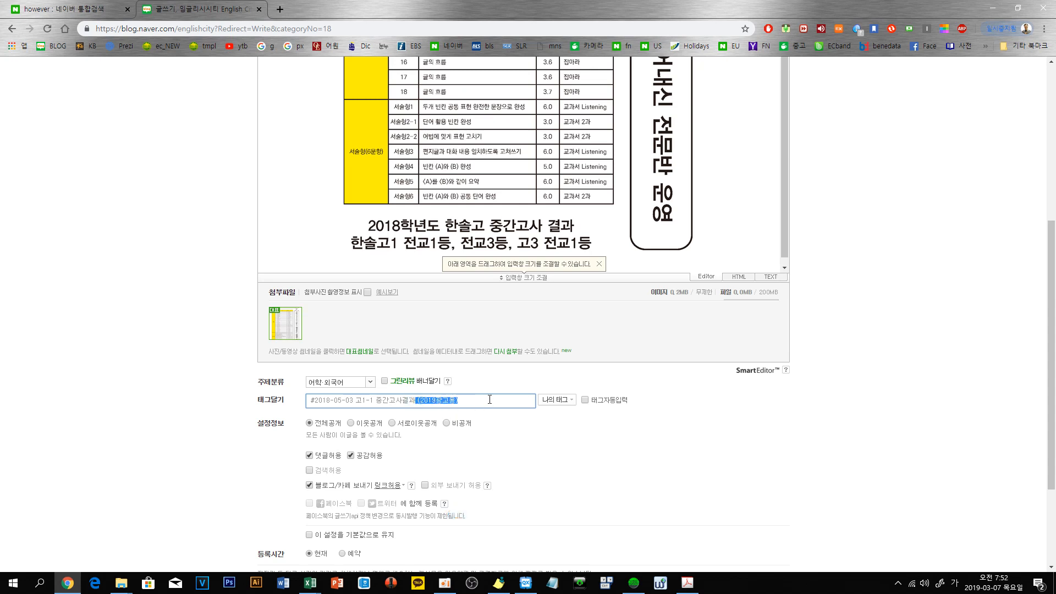
pyautogui.press('Delete')
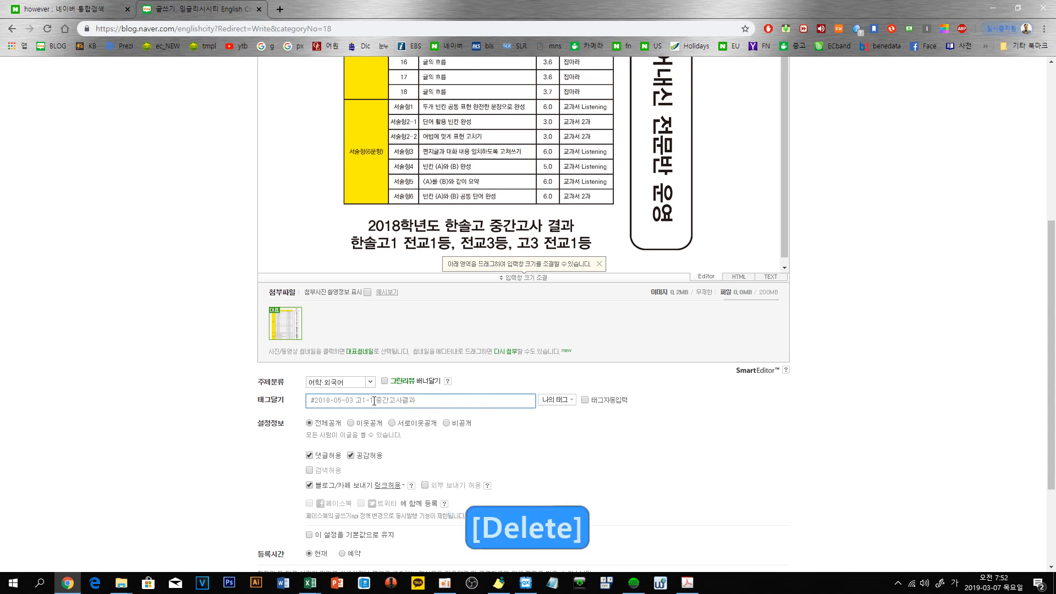
pyautogui.moveTo(374, 401); pyautogui.dragTo(287, 413)
pyautogui.write('#한솔 ㅎ')
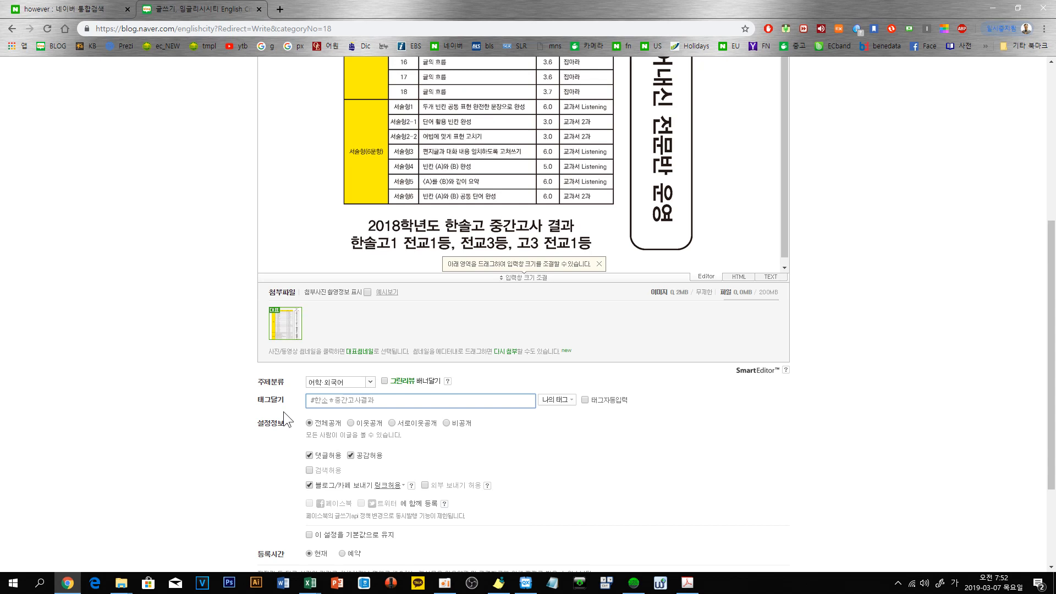
pyautogui.write('ㅍ')
pyautogui.press('BackSpace')
pyautogui.press('BackSpace')
pyautogui.press('BackSpace')
pyautogui.press('BackSpace')
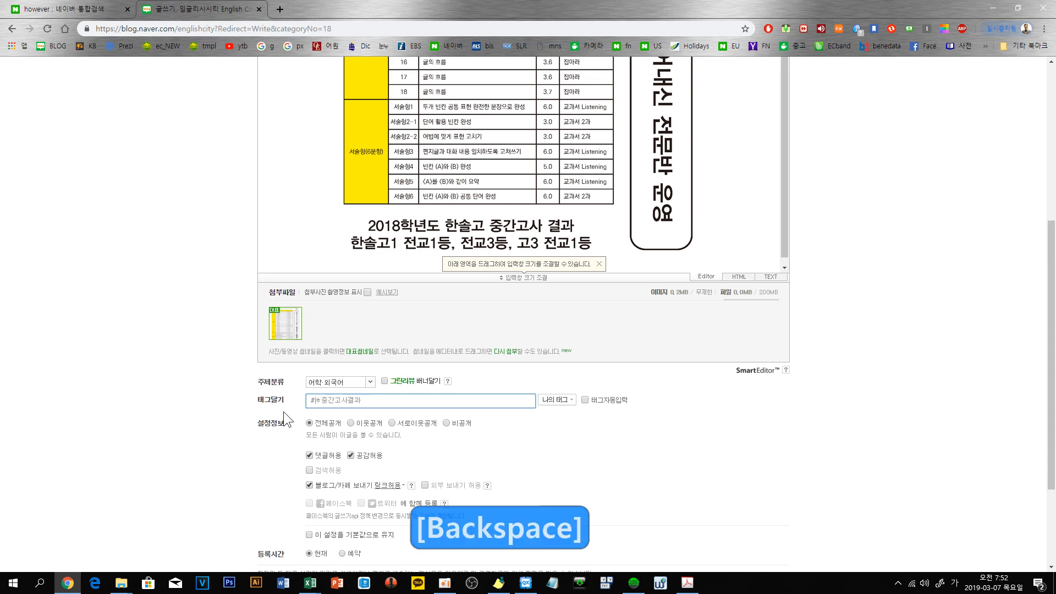
# Step: Replace the post's existing tag text with "#한솔고영어"
pyautogui.moveTo(379, 400); pyautogui.dragTo(293, 397)
pyautogui.write('#한솔하')
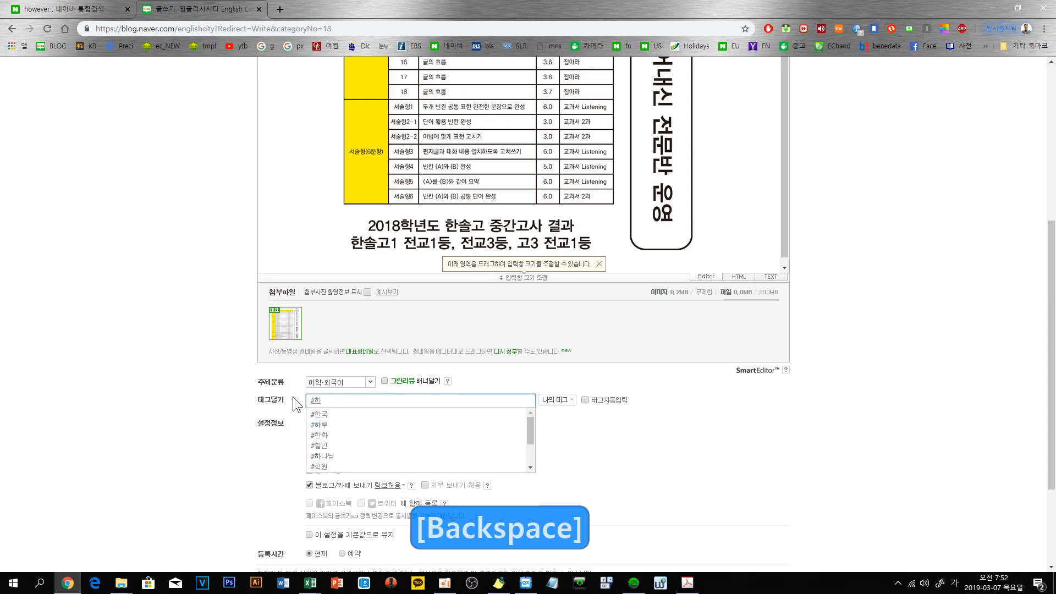
pyautogui.write('교')
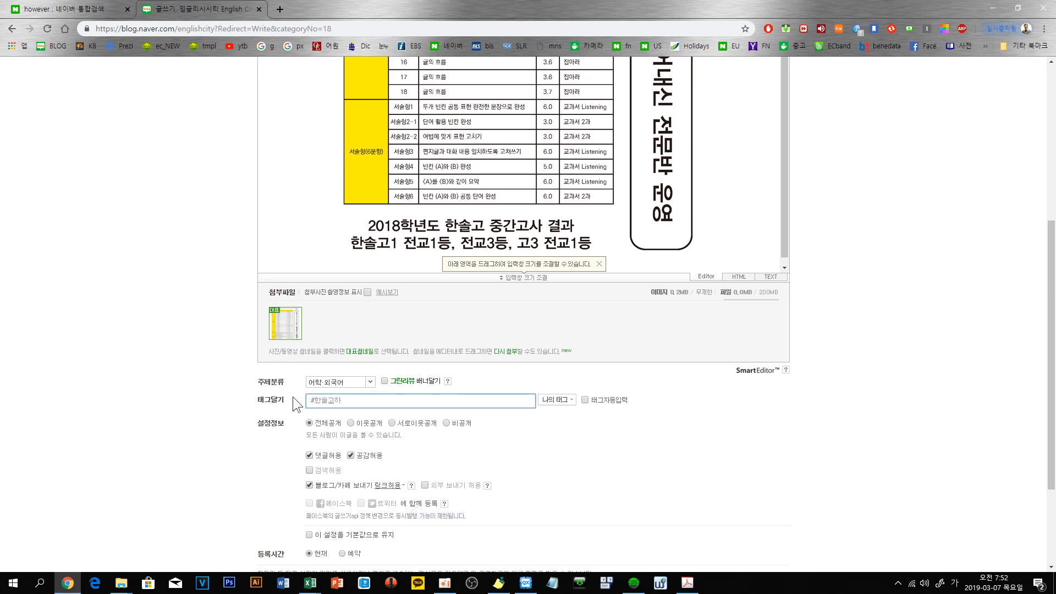
pyautogui.press('BackSpace')
pyautogui.write('고영어')
pyautogui.press('Delete')
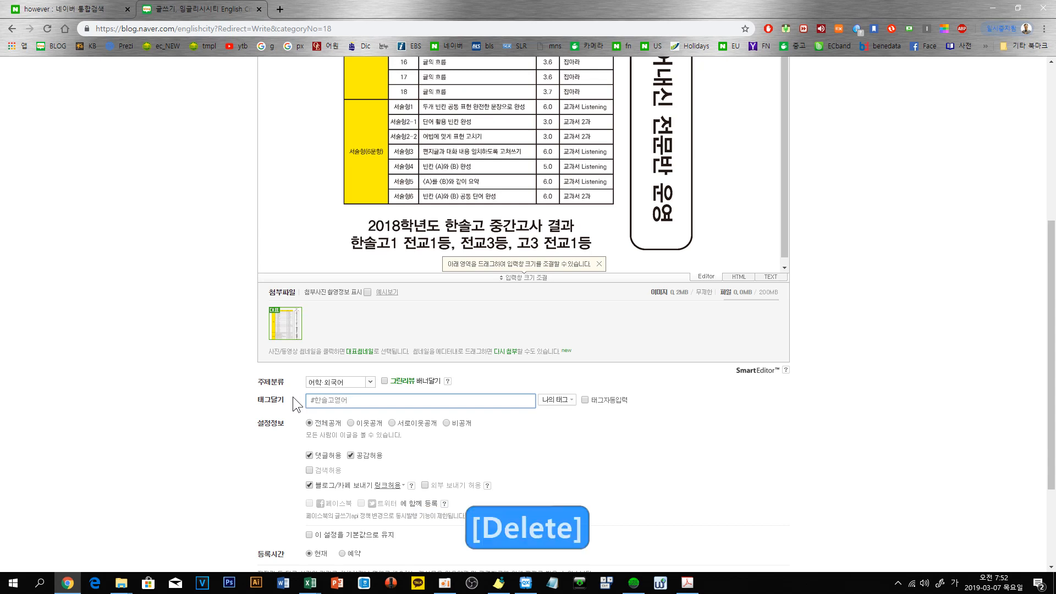
pyautogui.press('Return')
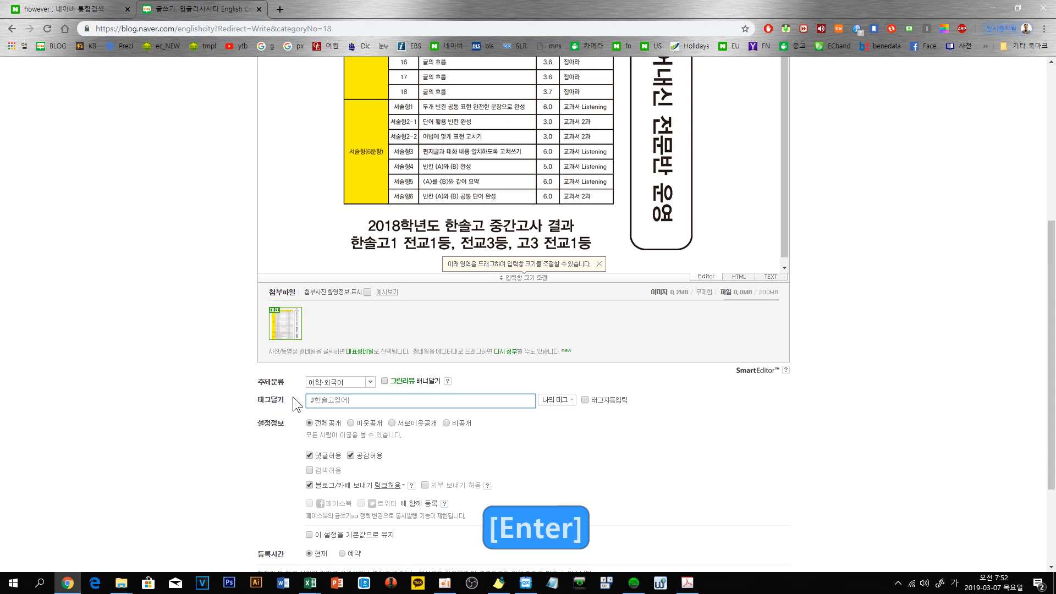
# Step: Add "#한솔고내신대비영어" as the post's second tag
pyautogui.click(358, 400)
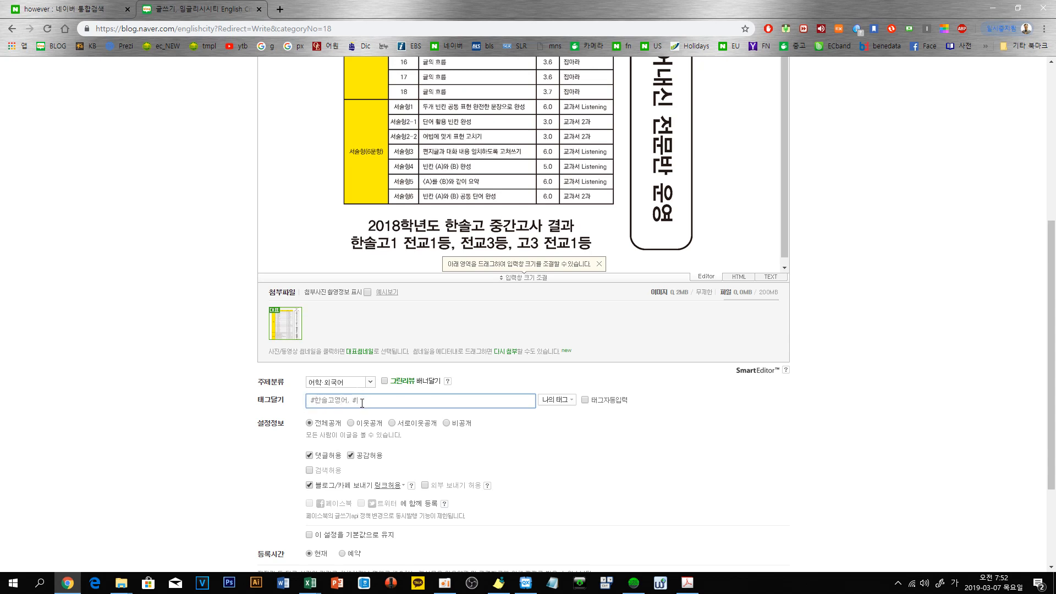
pyautogui.write('한솔')
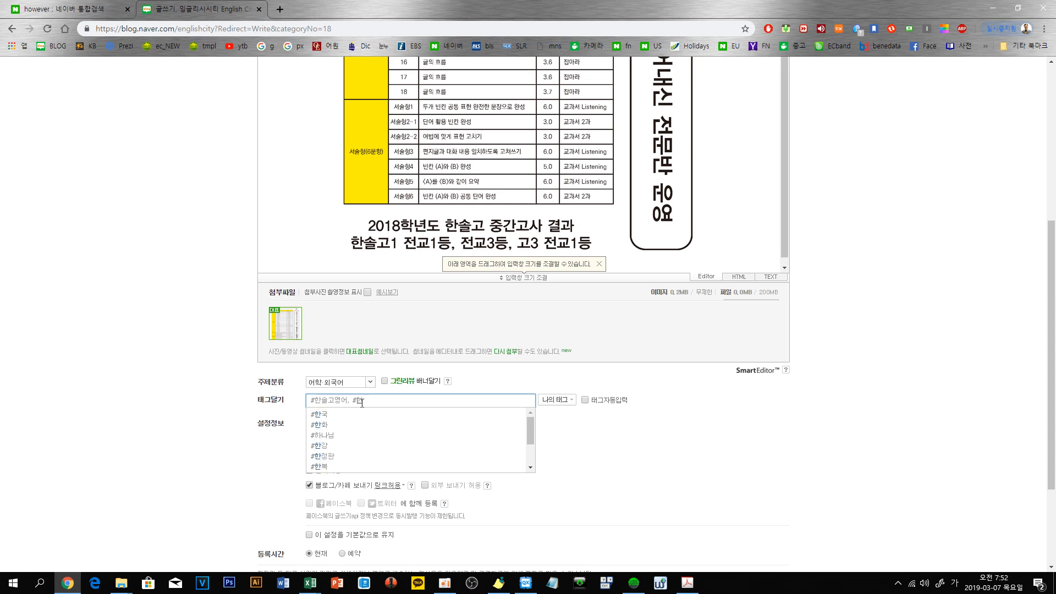
pyautogui.write('ㄹ')
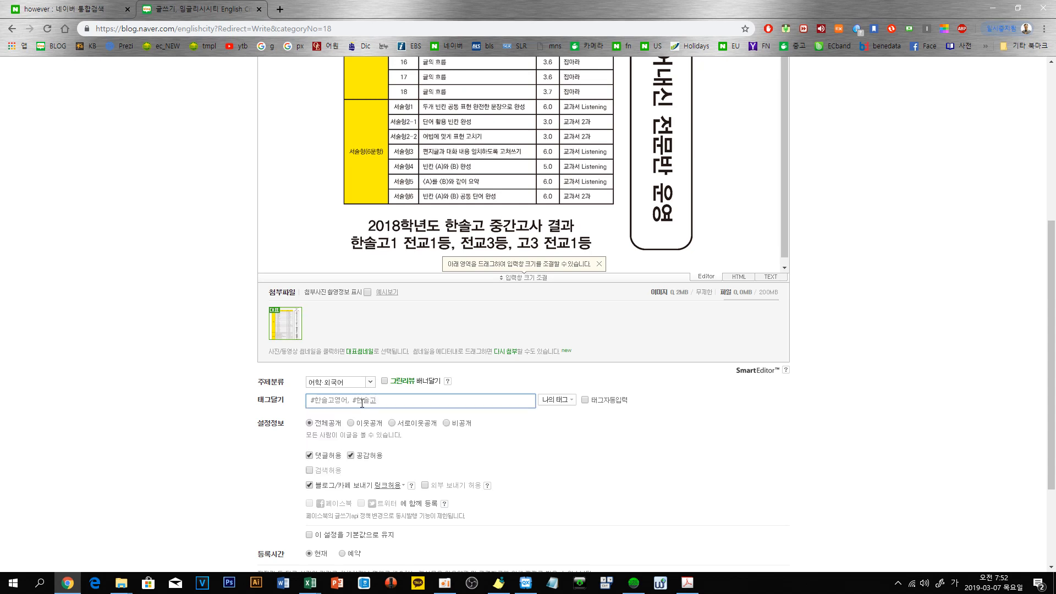
pyautogui.write('내신대비영어')
pyautogui.press('Return')
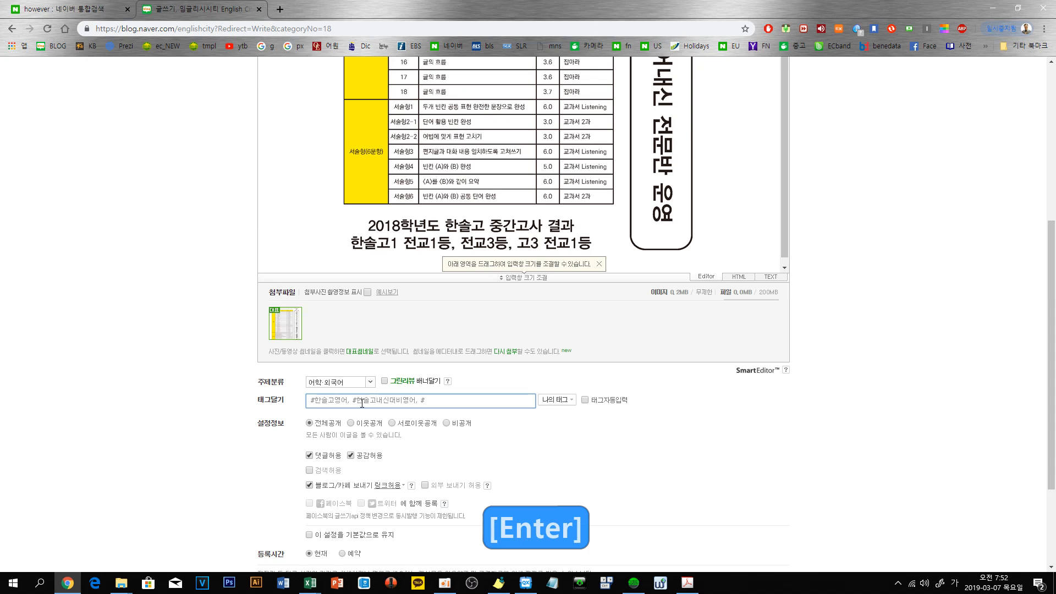
# Step: Add the grade-level tags "#한솔고1영어", "#한솔고2영어" and "#한솔고3영어" to the post
pyautogui.write('한솔')
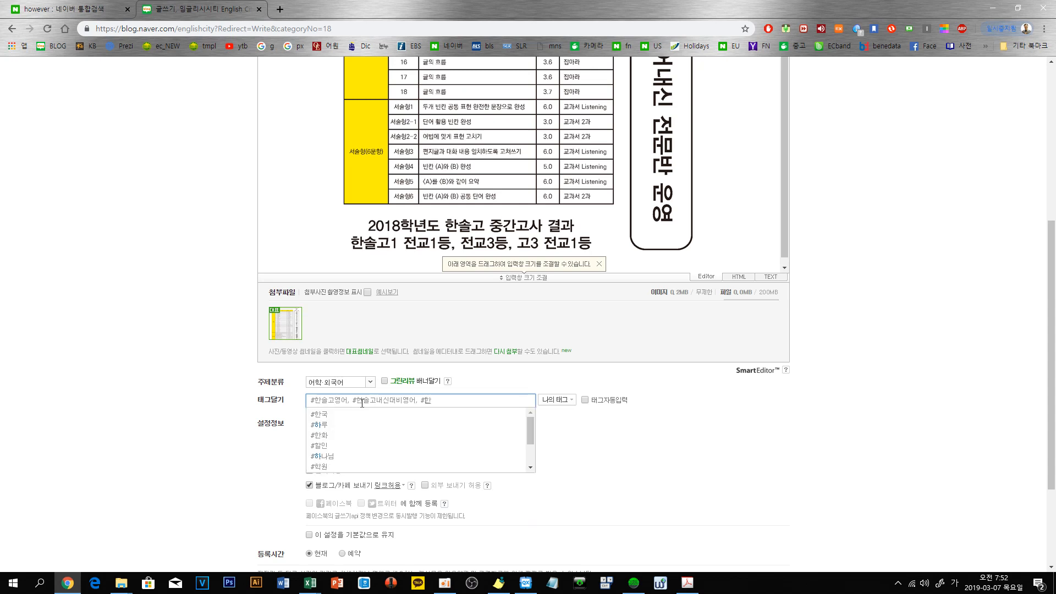
pyautogui.write('고')
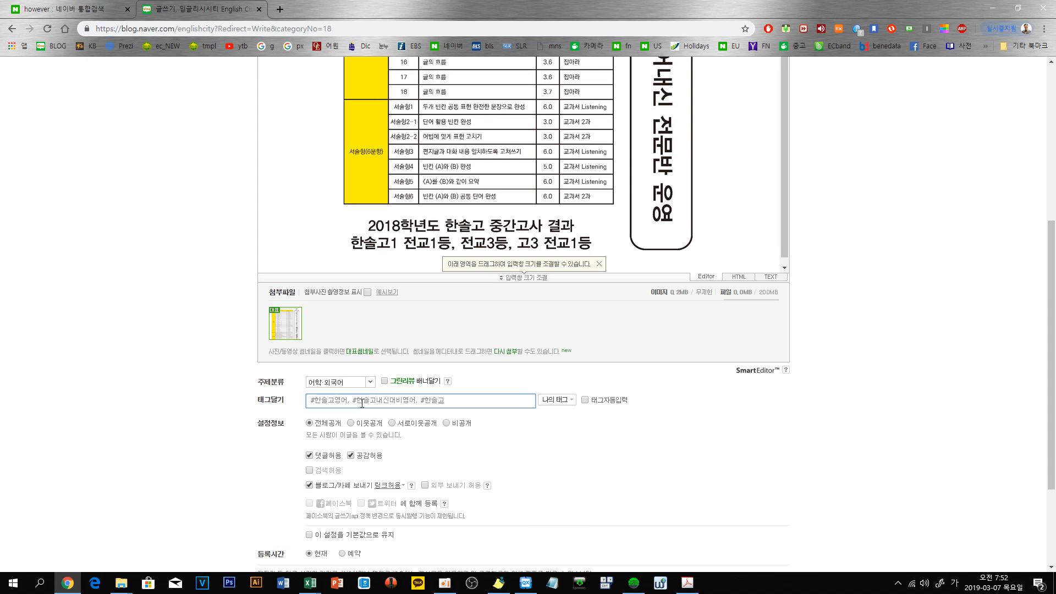
pyautogui.write('영어')
pyautogui.press('Return')
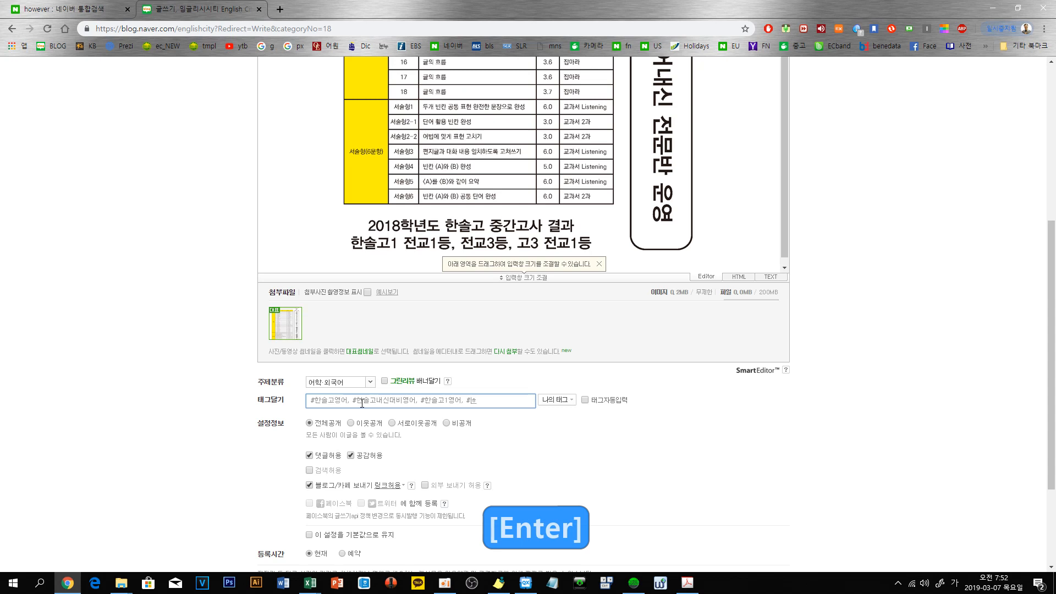
pyautogui.write('한솔고1')
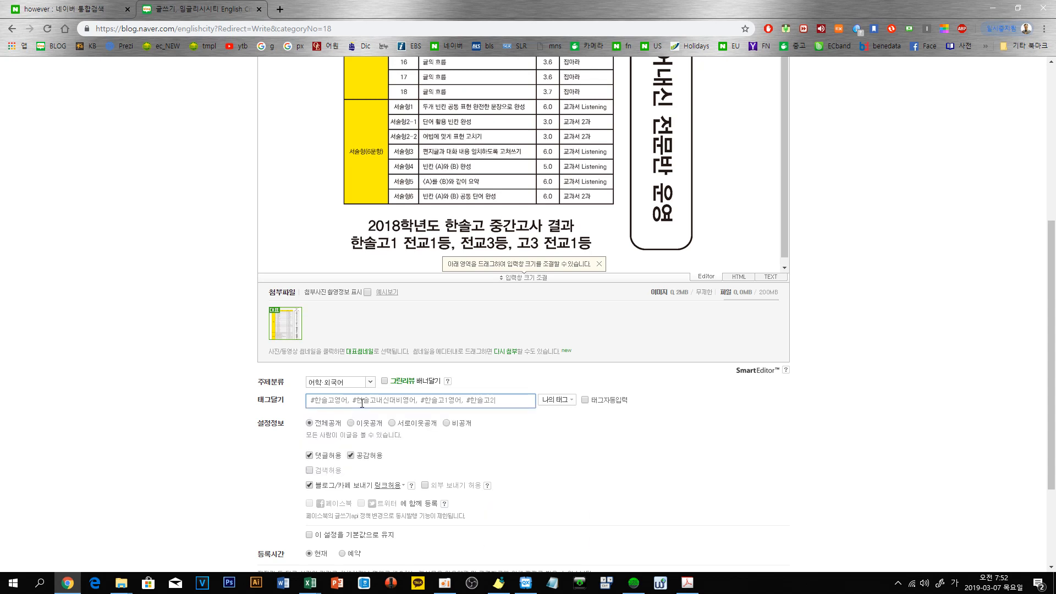
pyautogui.write('영어, #한솔고')
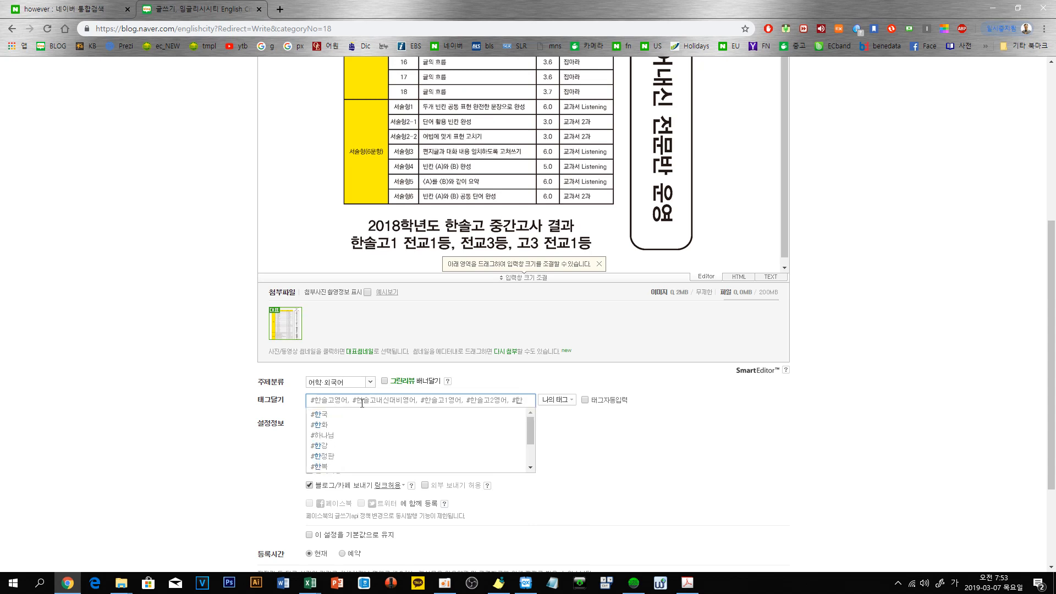
pyautogui.write('3')
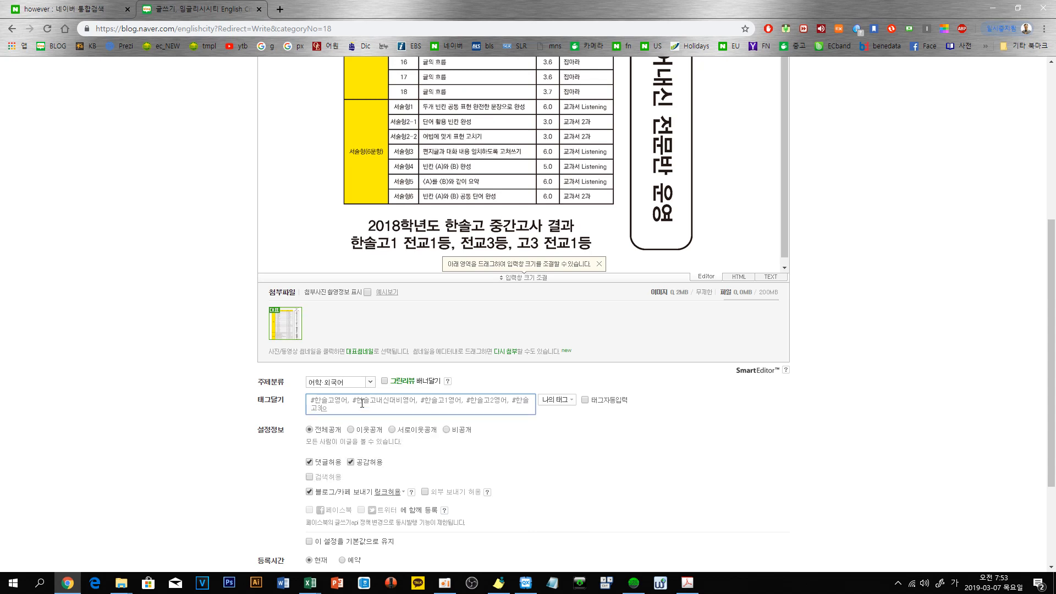
pyautogui.write('영어, #한솔')
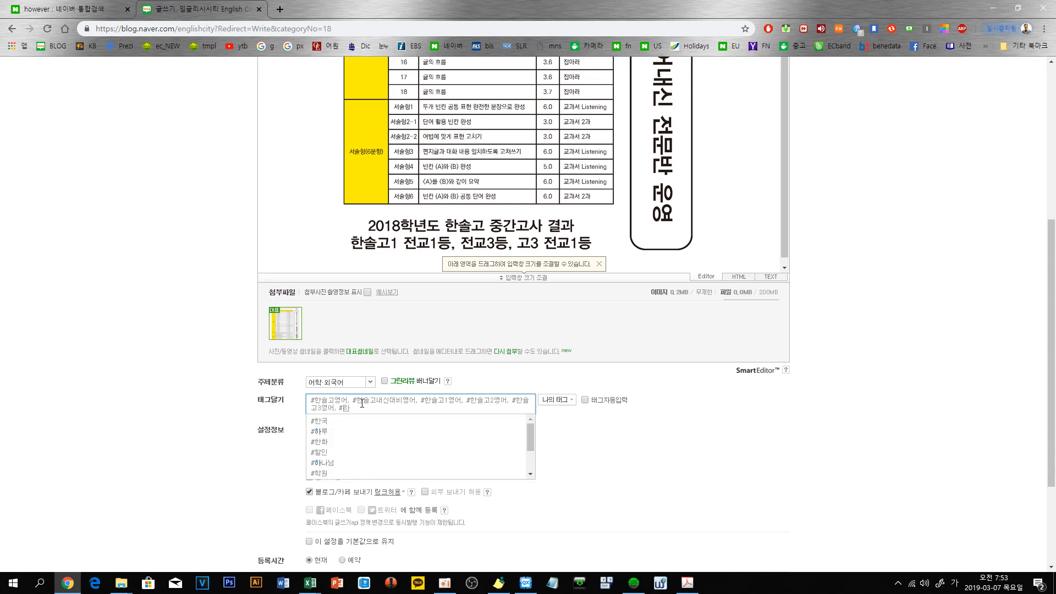
# Step: Add the tag "#한솔에서가까운학원한솔고전문학원" after the grade-level tags
pyautogui.write('에')
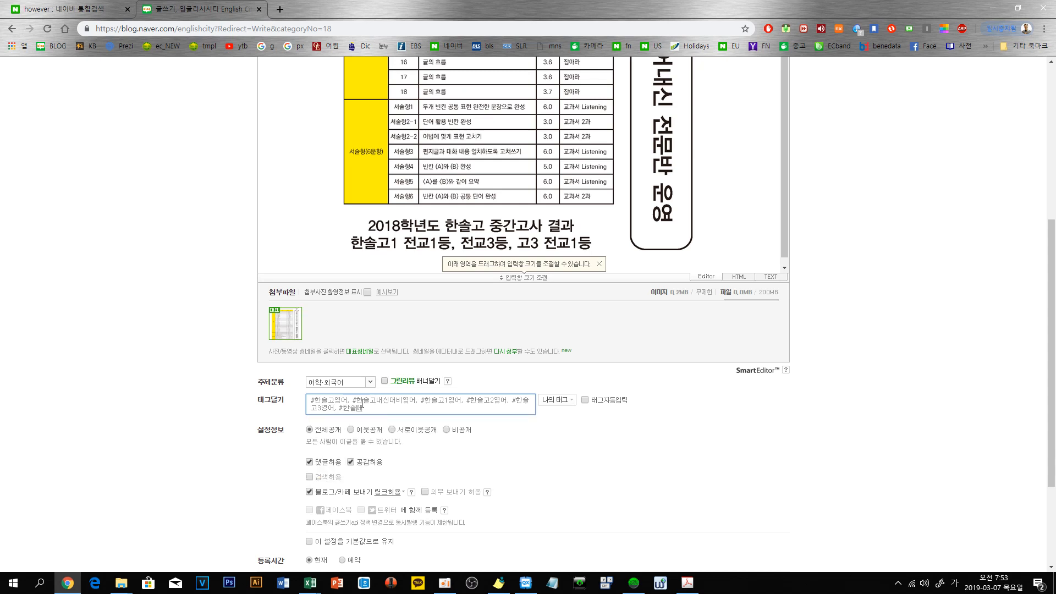
pyautogui.write('선만')
pyautogui.write('까운')
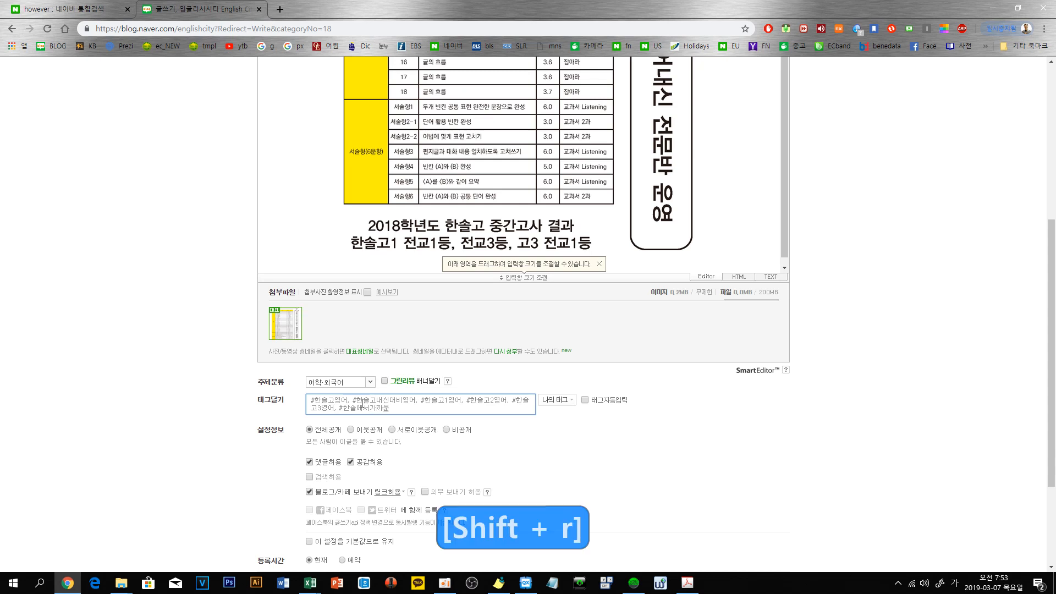
pyautogui.write('학원')
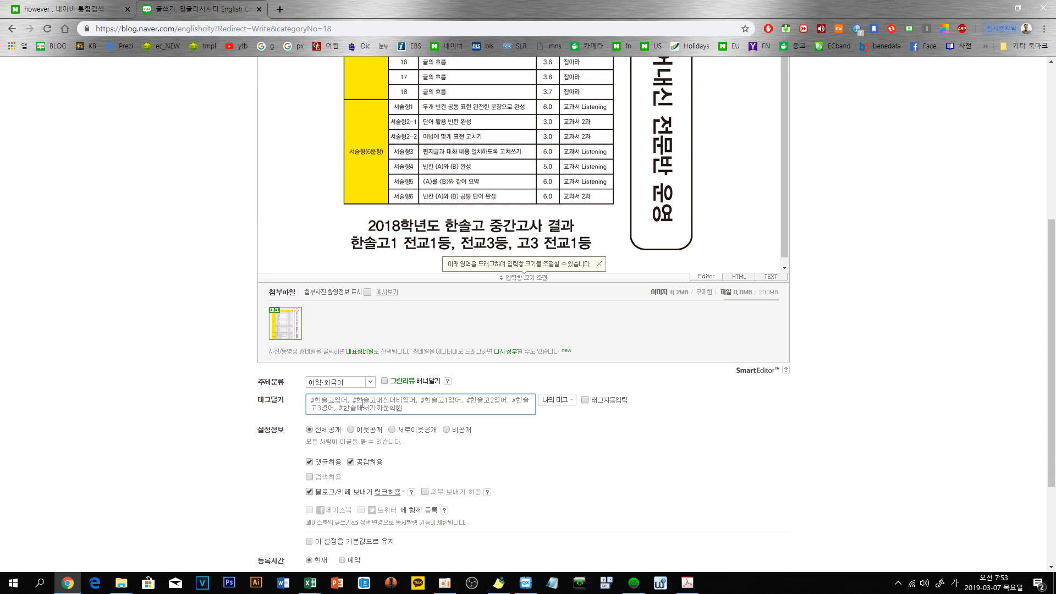
pyautogui.press('Return')
pyautogui.write('한솔')
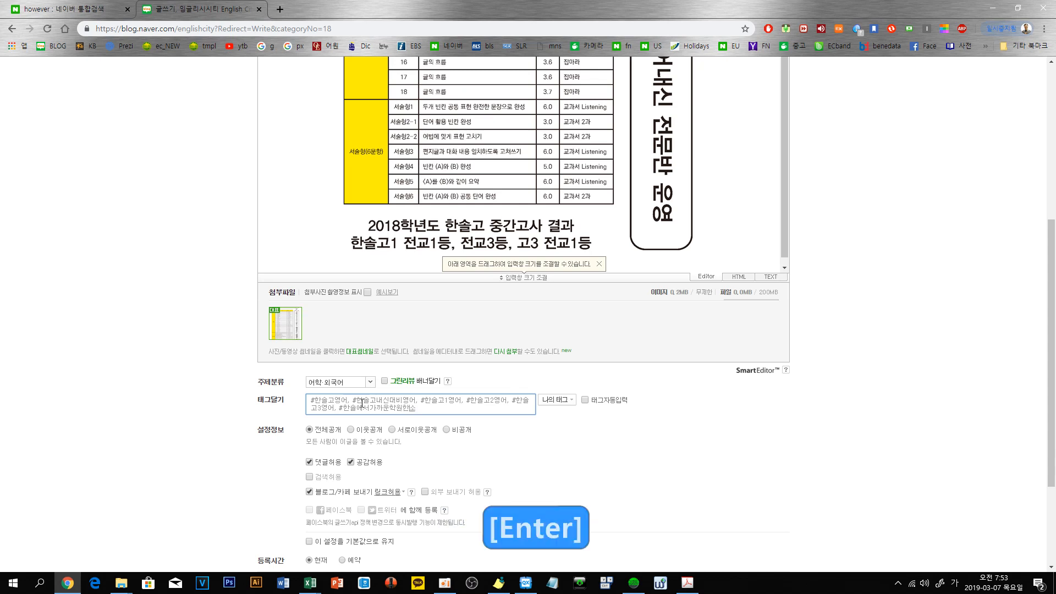
pyautogui.write('고전문')
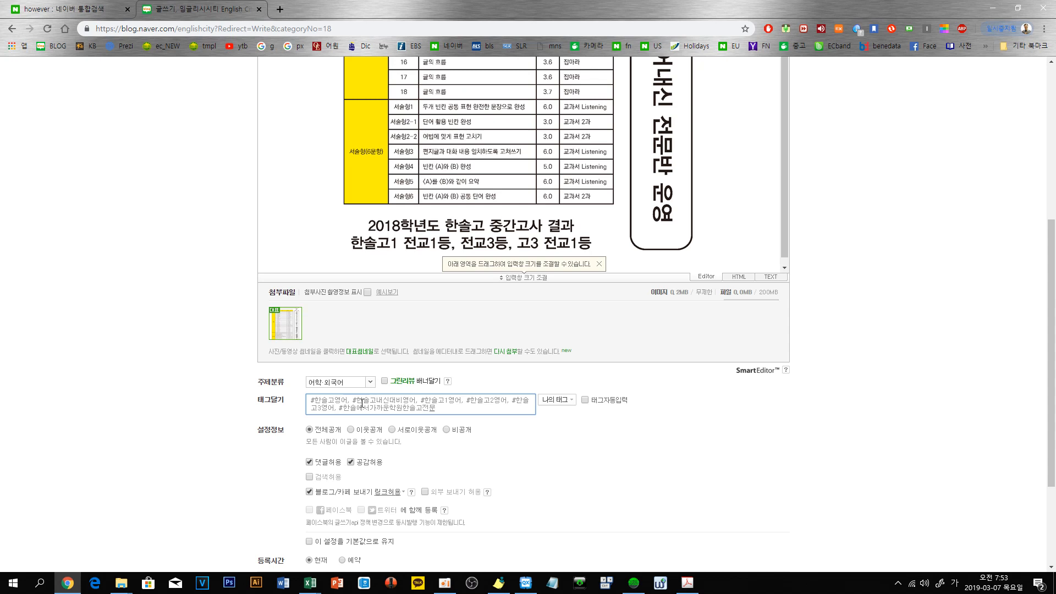
pyautogui.write('학원')
pyautogui.press('Return')
pyautogui.write(', #')
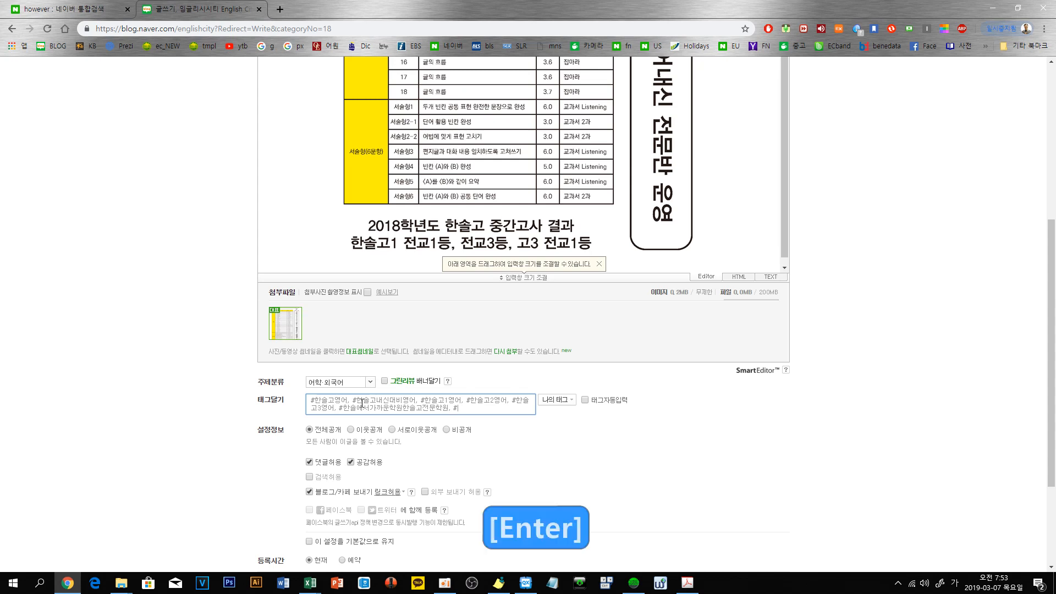
# Step: Finish the tag list with "#잉글리시시티" and "#한솔고미르반영어", leaving no extra characters after the last tag
pyautogui.write('잉글리시')
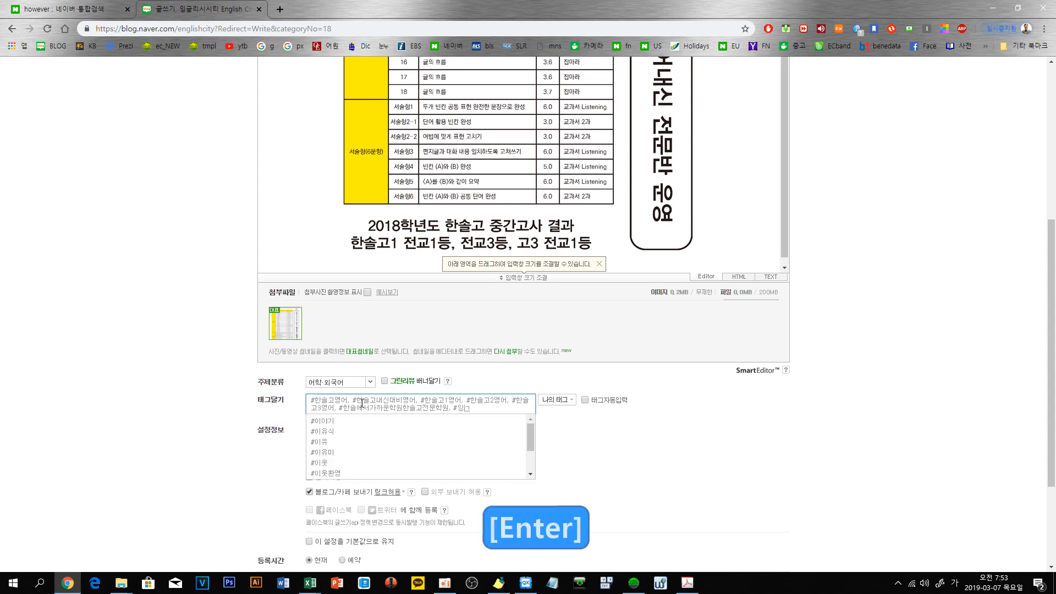
pyautogui.write('시티')
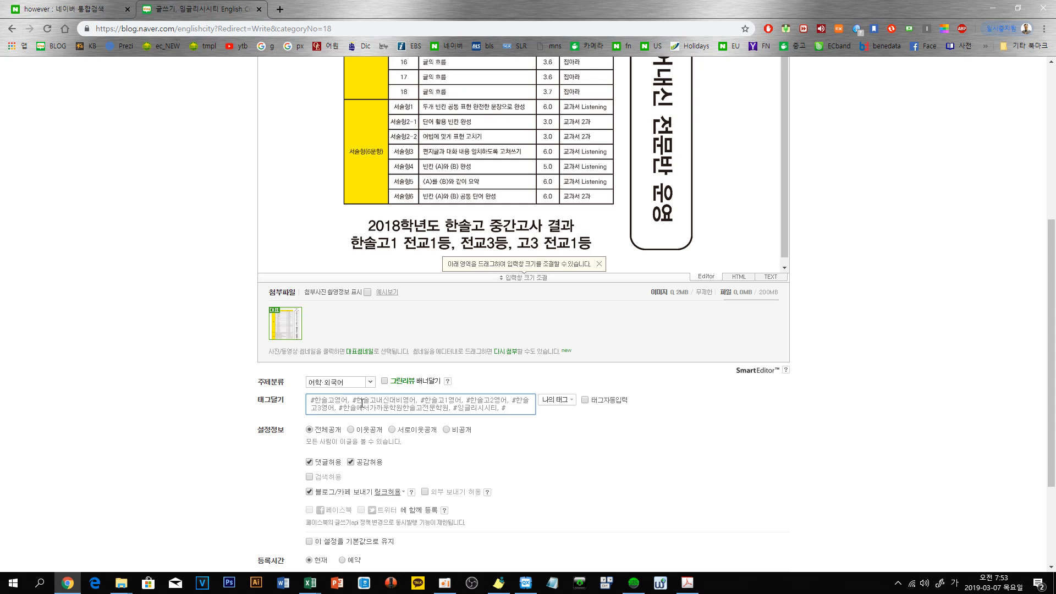
pyautogui.write(', #한솔고미르반며')
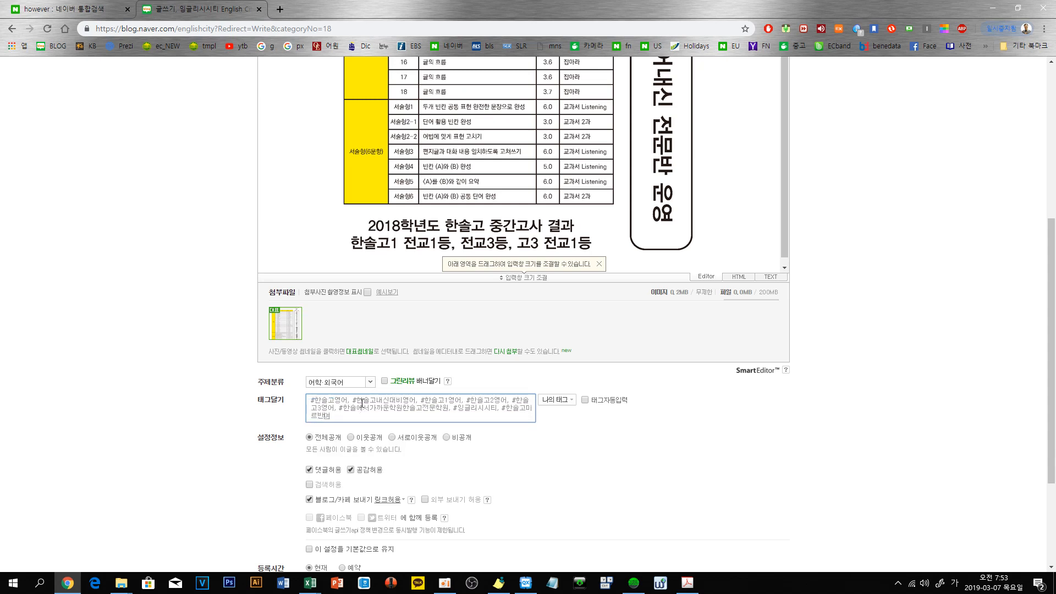
pyautogui.write('ㅇㅇ')
pyautogui.press('Return')
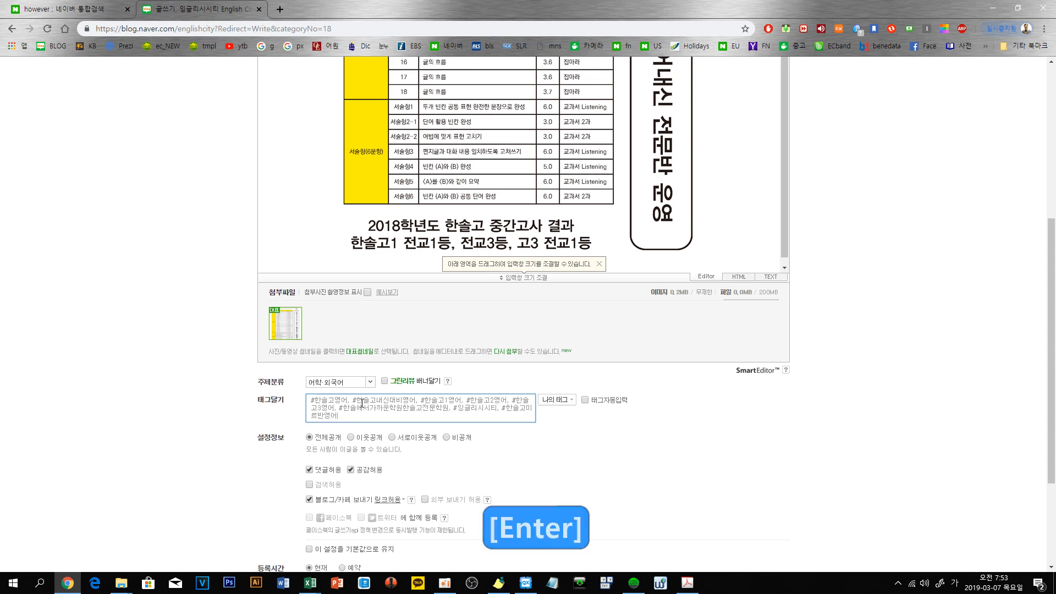
pyautogui.write('한')
pyautogui.press('BackSpace')
pyautogui.press('BackSpace')
pyautogui.press('BackSpace')
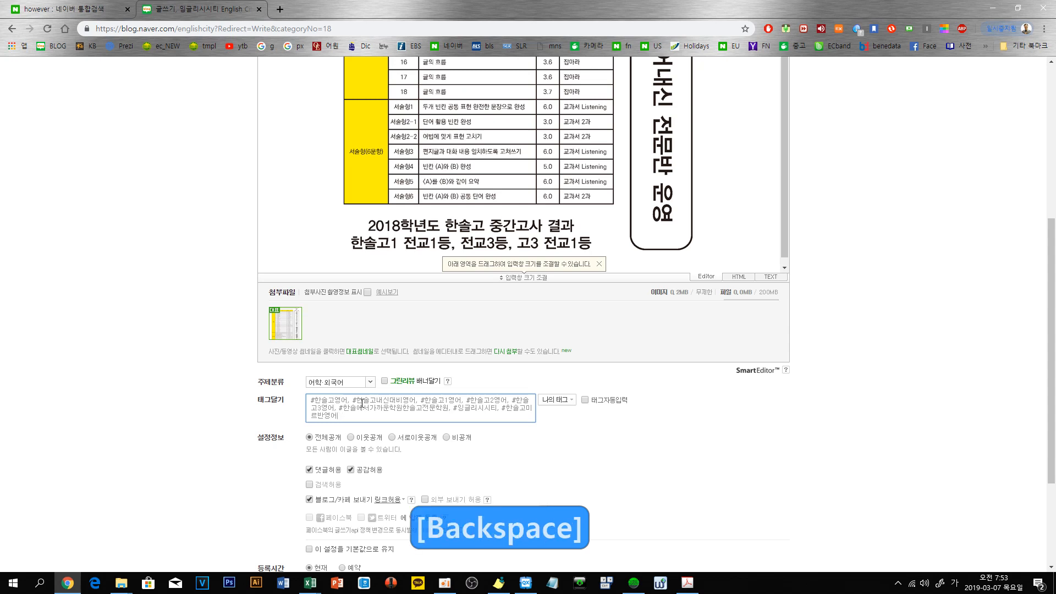
# Step: Switch the post's registration time to 예약 and toggle keeping these settings as the default on and off
pyautogui.scroll(-3, 558, 414)
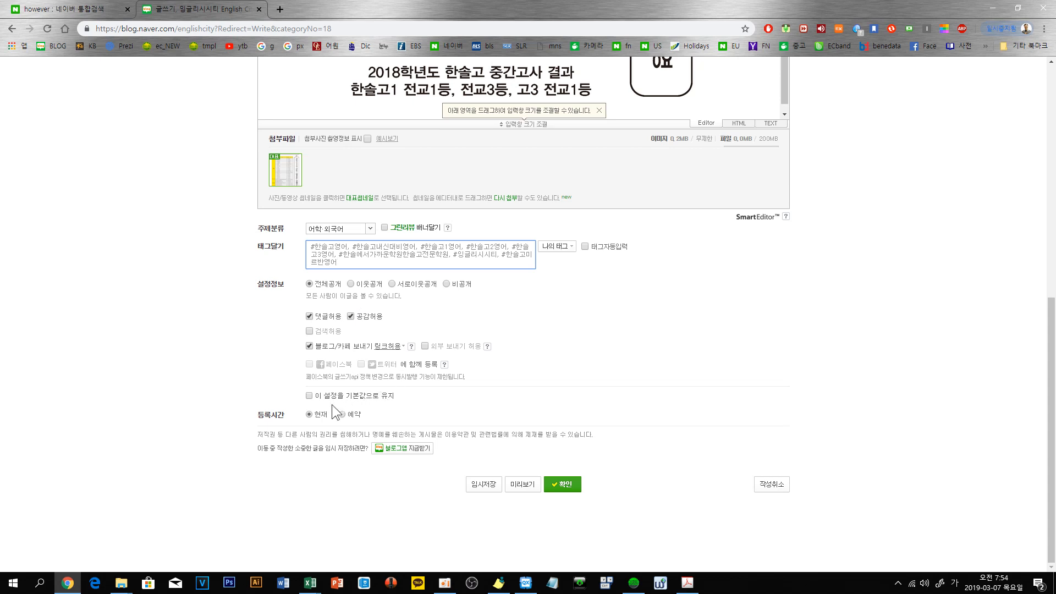
pyautogui.click(344, 414)
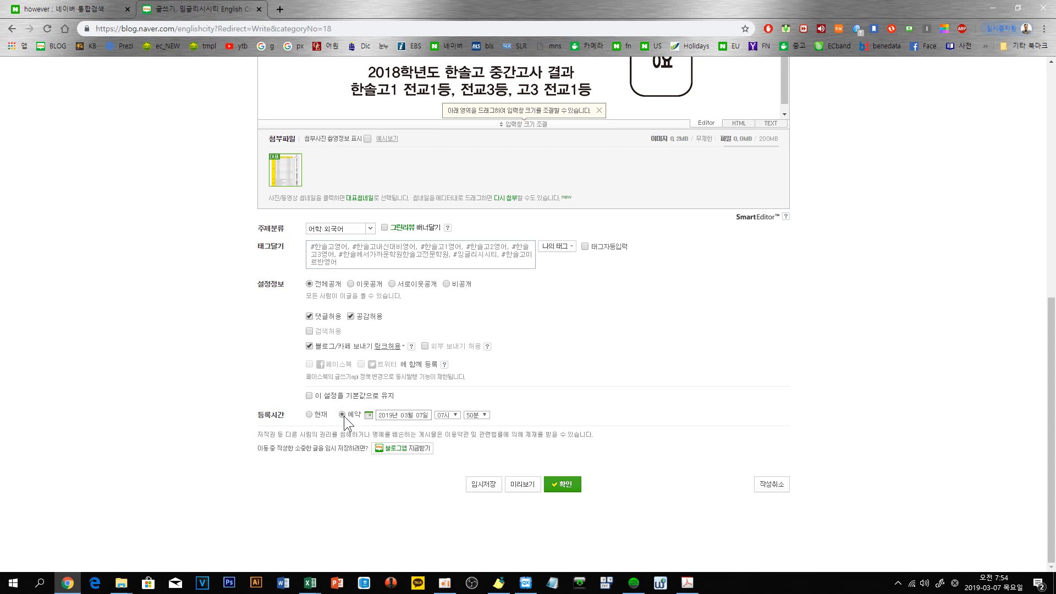
pyautogui.click(311, 396)
pyautogui.click(310, 396)
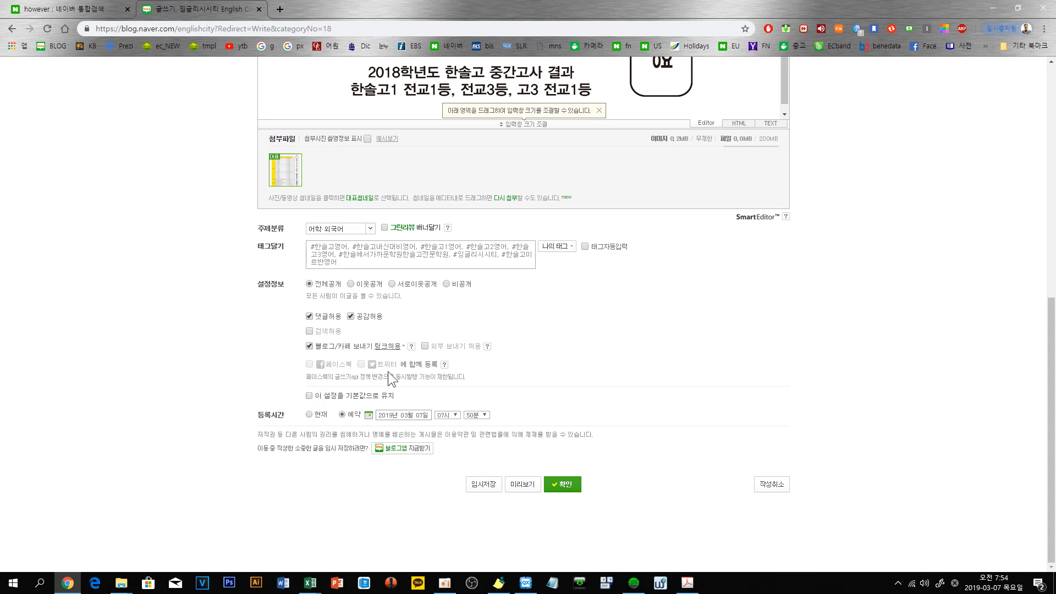
# Step: View the SNS settings example for posting to Facebook and Twitter, then close it
pyautogui.click(444, 364)
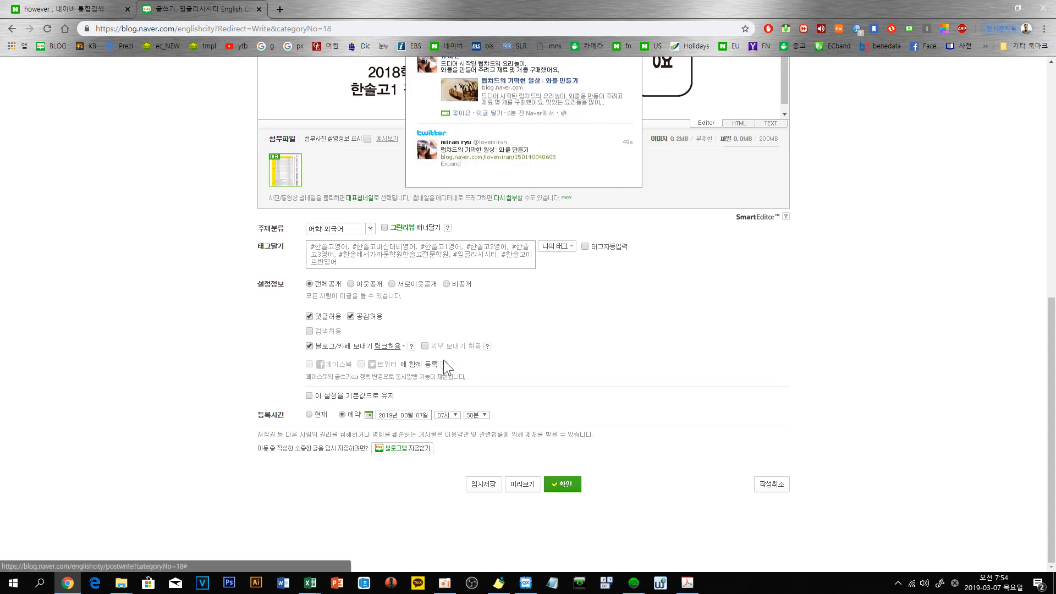
pyautogui.scroll(3, 592, 202)
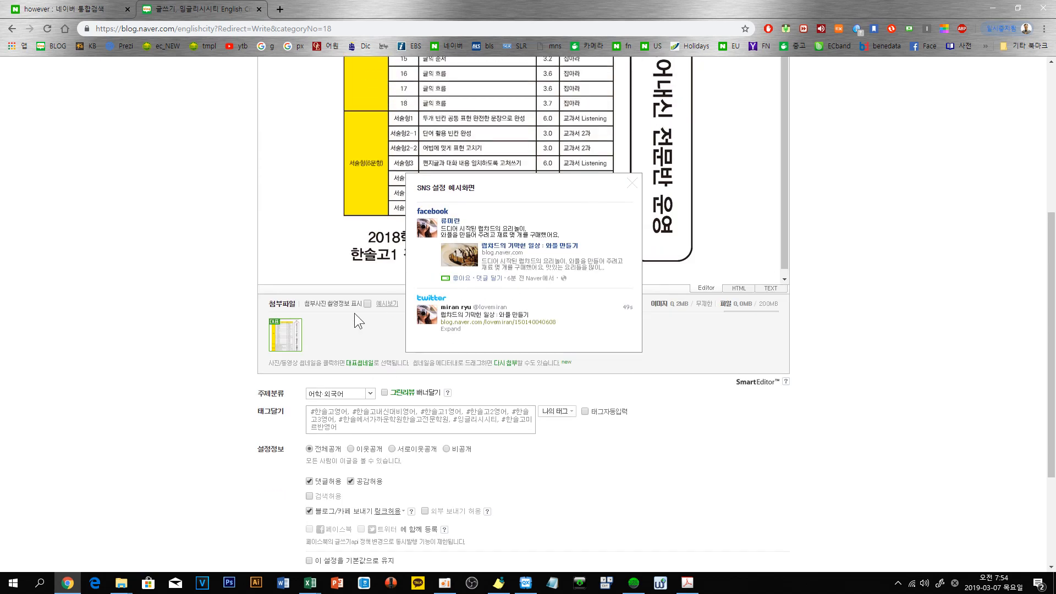
pyautogui.click(196, 437)
# Step: Set the post's registration time back to 현재, leaving the option to keep these settings as default off
pyautogui.scroll(-2, 253, 431)
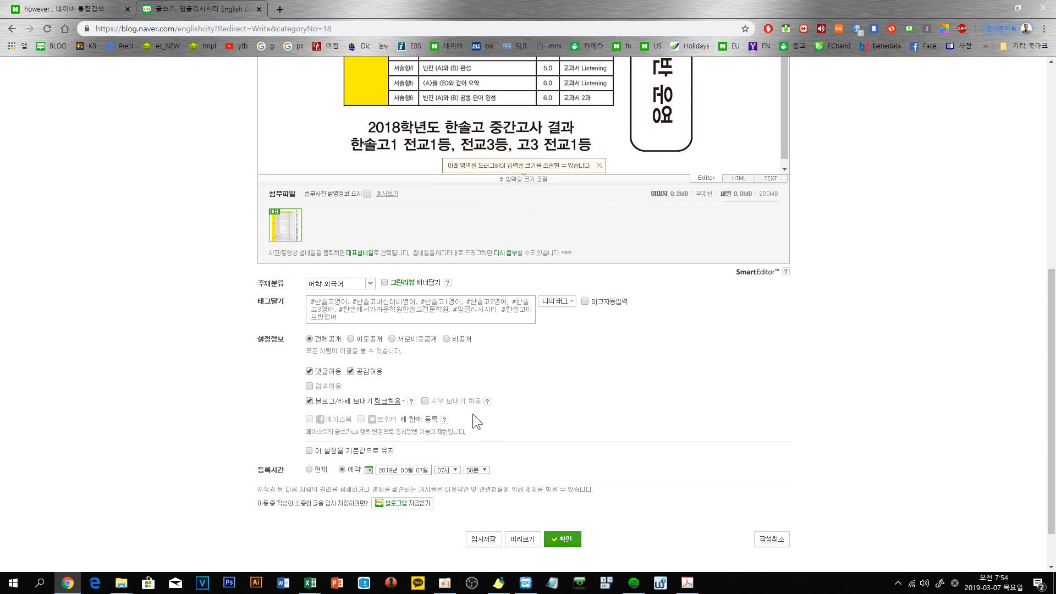
pyautogui.click(309, 450)
pyautogui.click(309, 451)
pyautogui.click(309, 470)
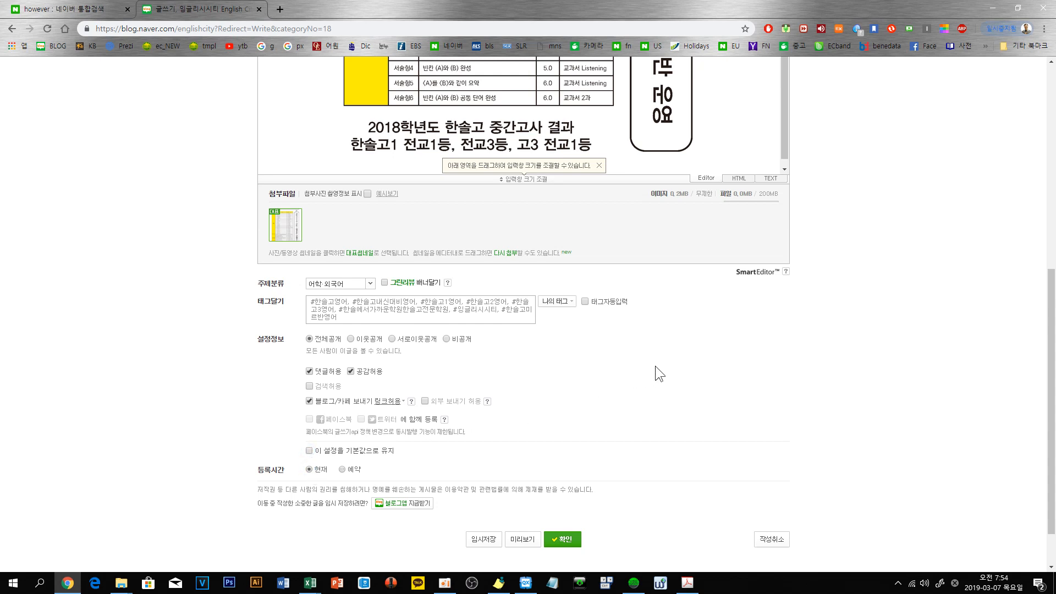
# Step: Preview the finished post, return to the editor and publish it
pyautogui.scroll(-1, 655, 365)
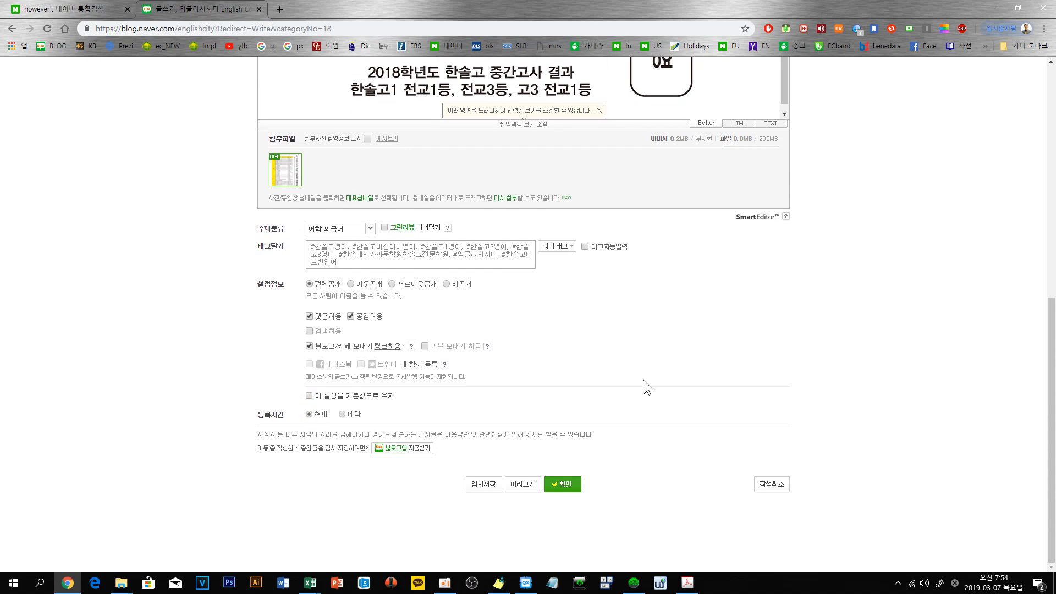
pyautogui.click(523, 485)
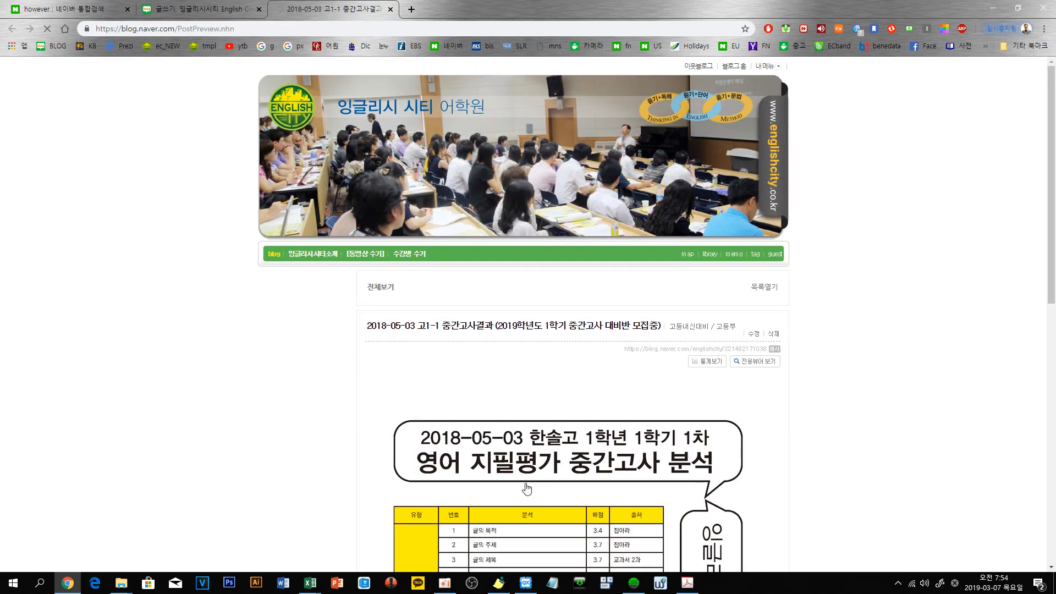
pyautogui.scroll(-10, 610, 437)
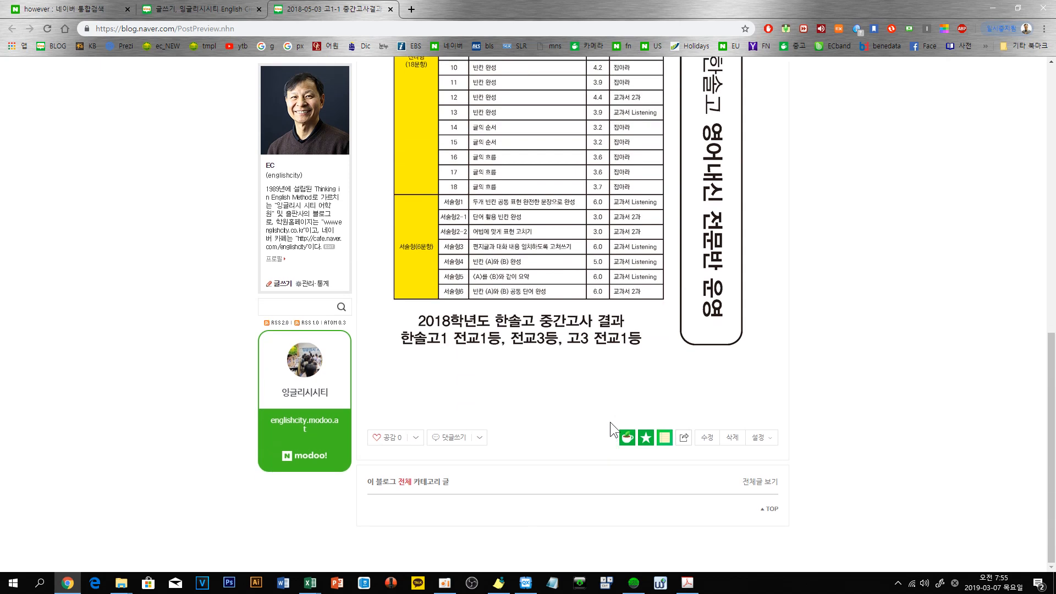
pyautogui.click(220, 8)
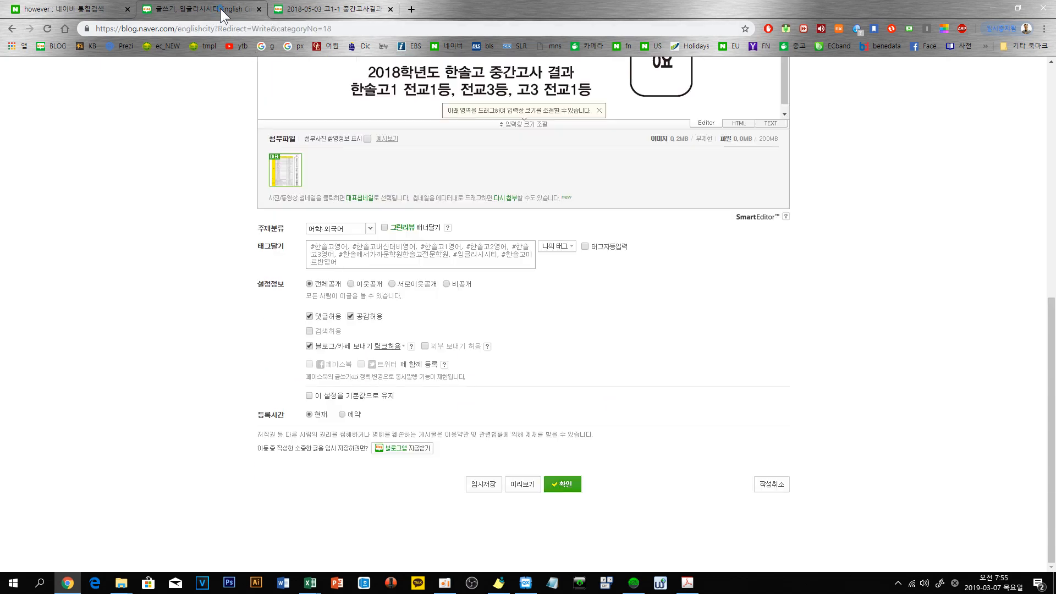
pyautogui.click(562, 485)
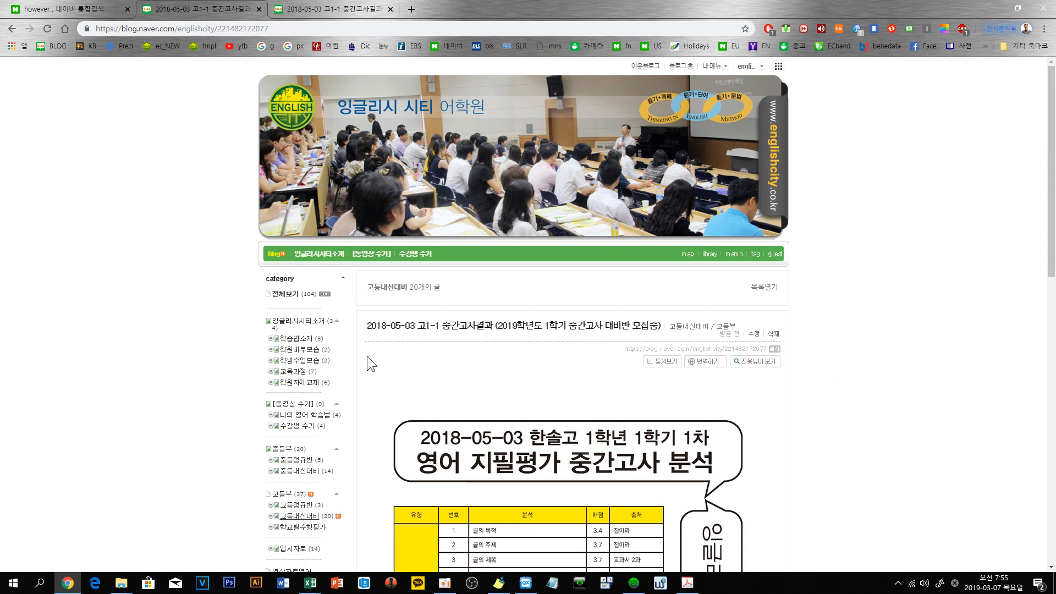
# Step: Open the blog's 전체보기 list and check the published post, including its analysis image and tags
pyautogui.click(286, 294)
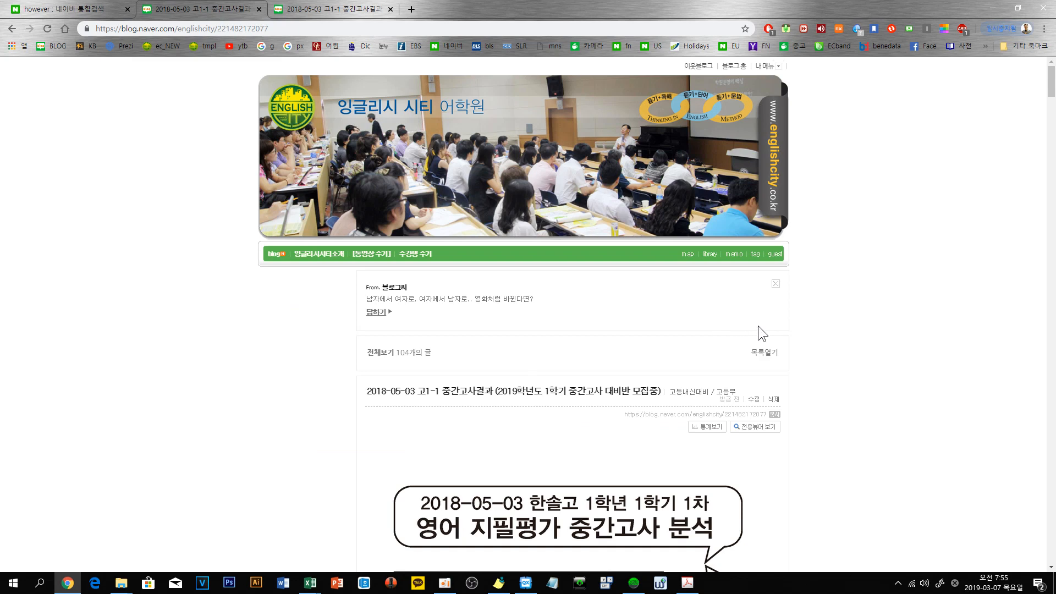
pyautogui.scroll(-5, 855, 298)
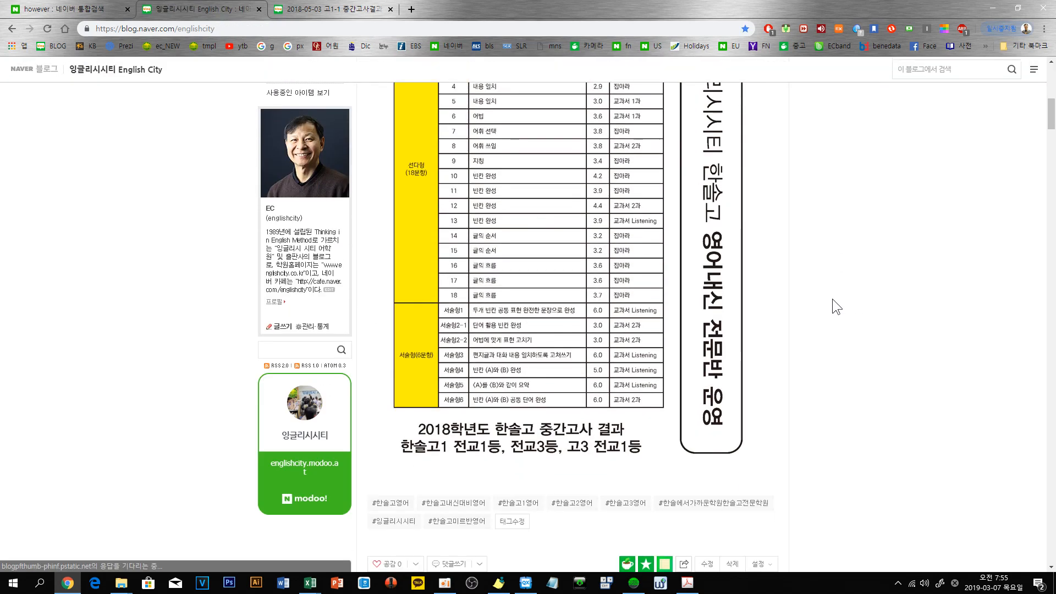
pyautogui.scroll(4, 709, 306)
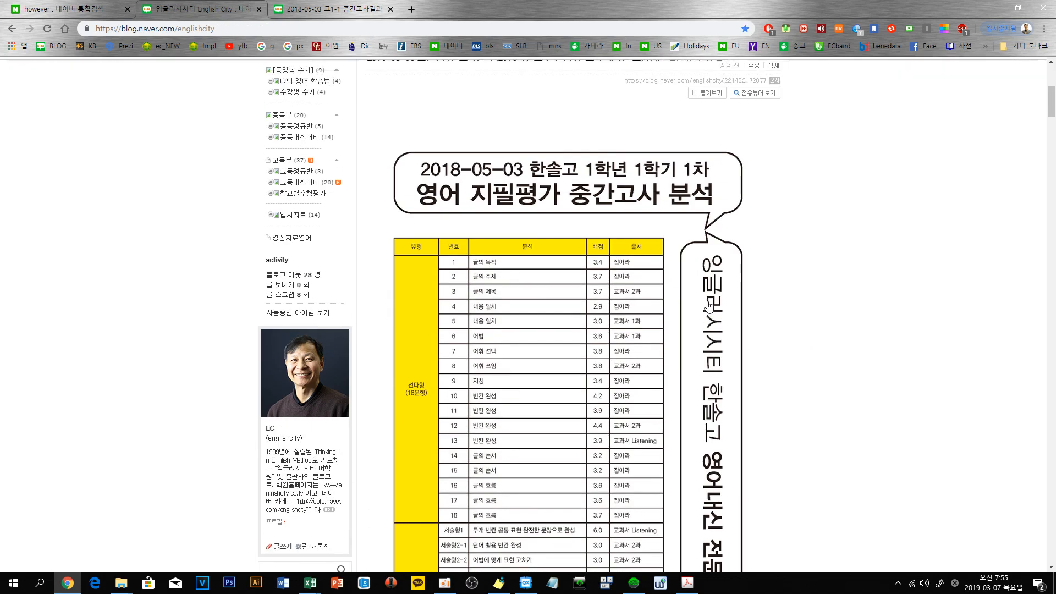
pyautogui.scroll(5, 709, 306)
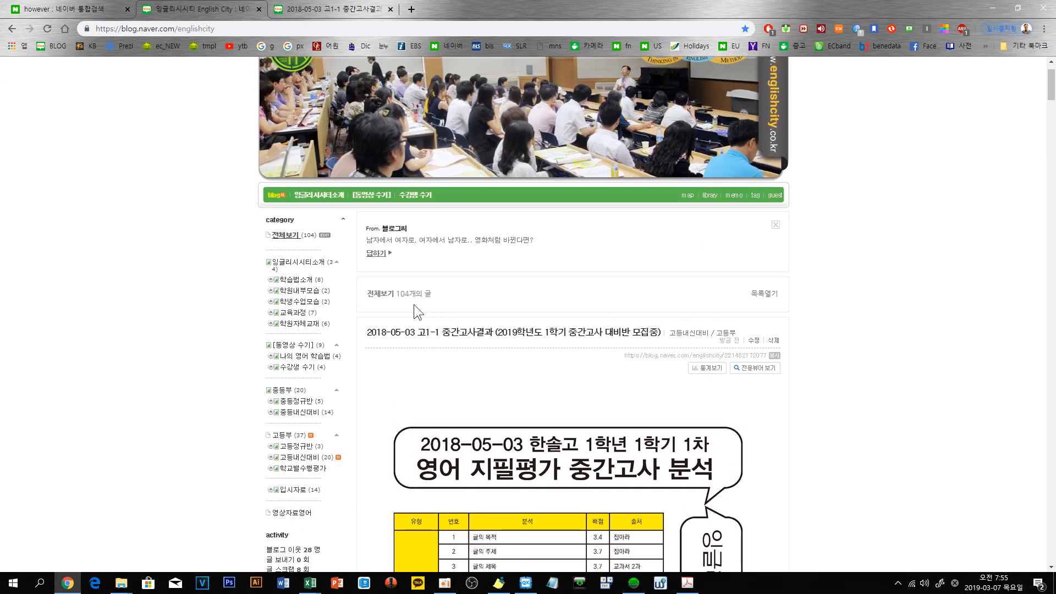
pyautogui.scroll(-2, 350, 374)
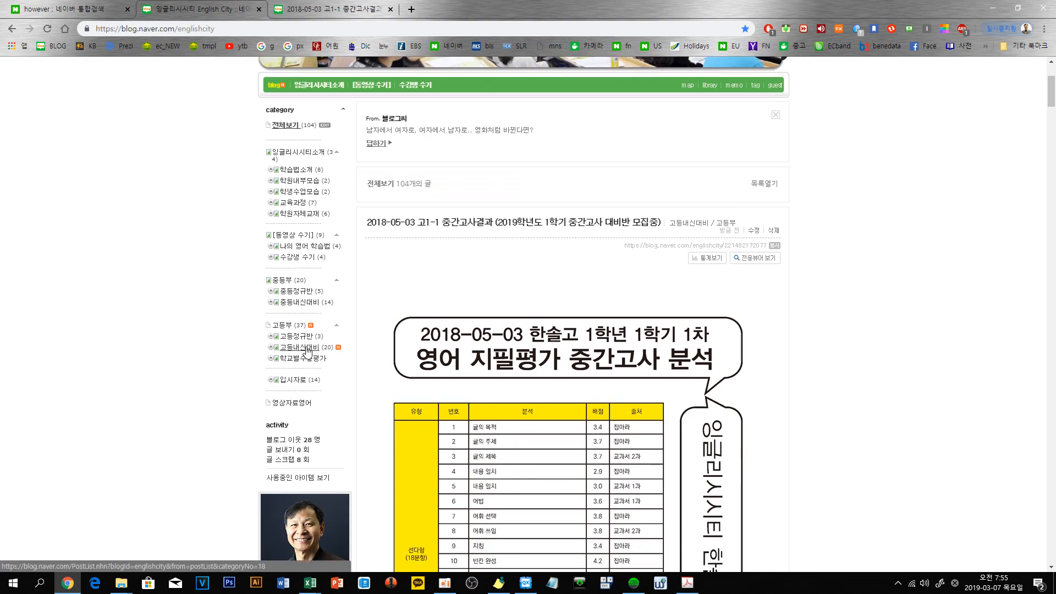
# Step: Open the 고등부 category, look through its posts and return to the full post list
pyautogui.click(286, 329)
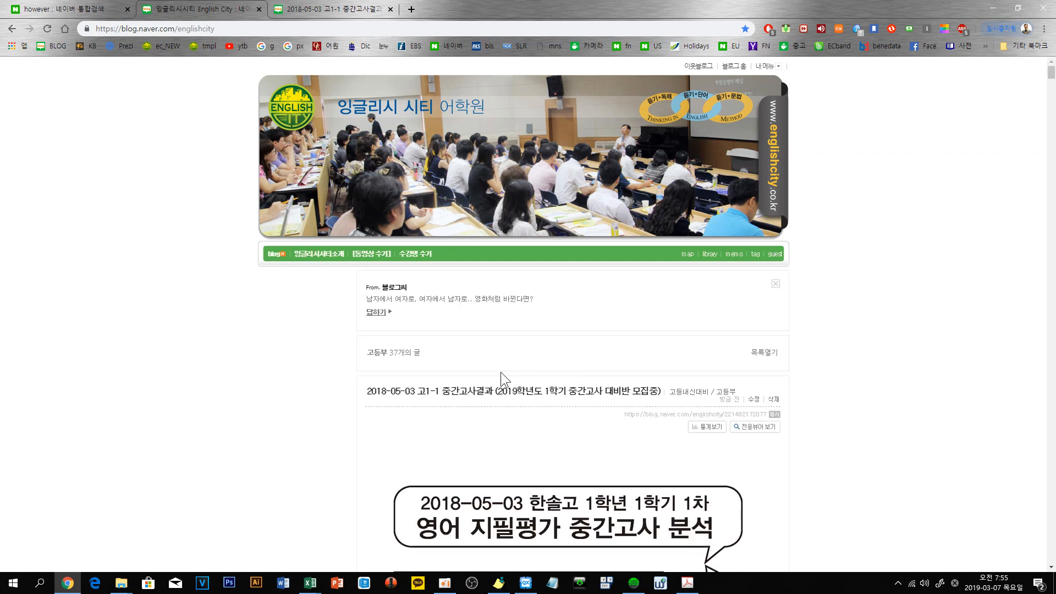
pyautogui.scroll(-10, 496, 377)
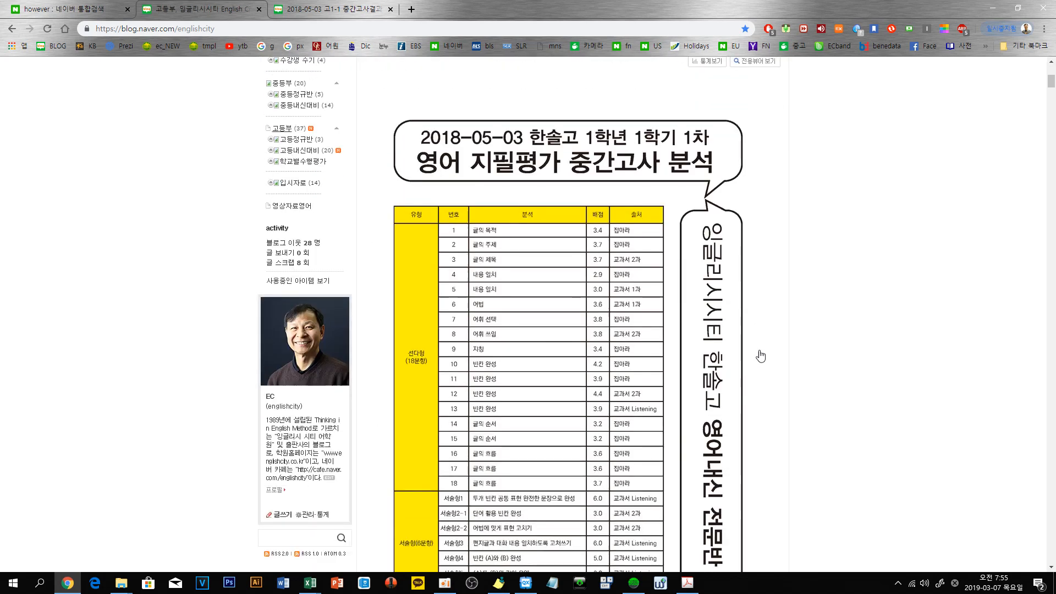
pyautogui.scroll(-15, 761, 356)
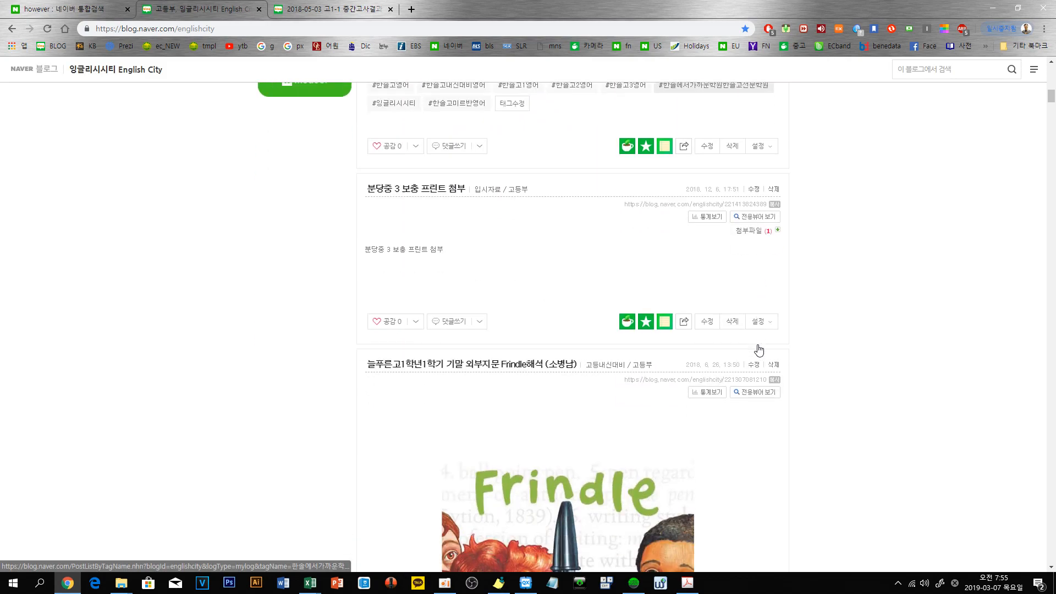
pyautogui.scroll(-15, 759, 350)
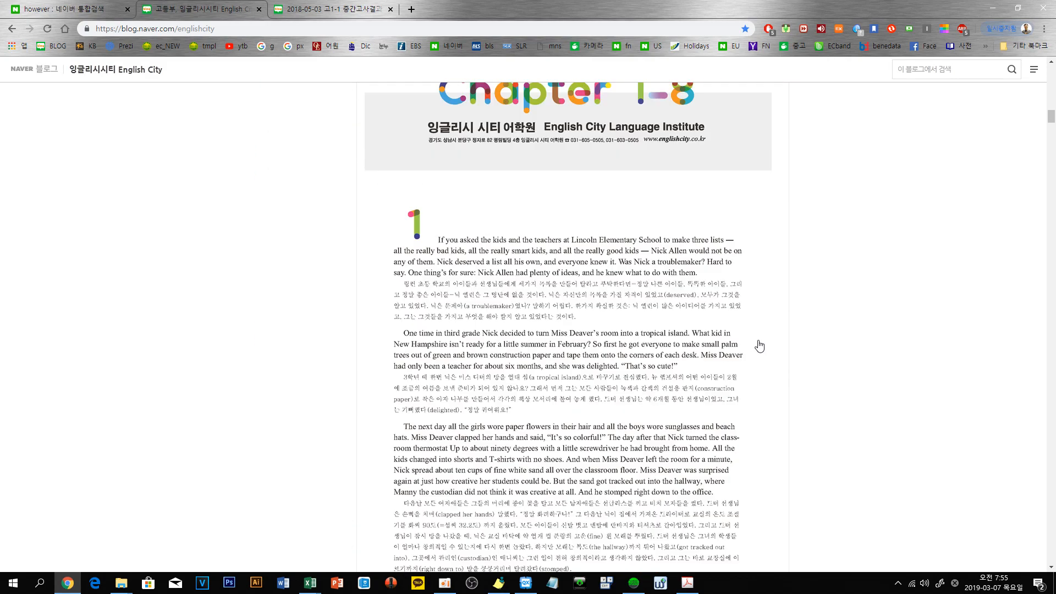
pyautogui.scroll(-20, 759, 345)
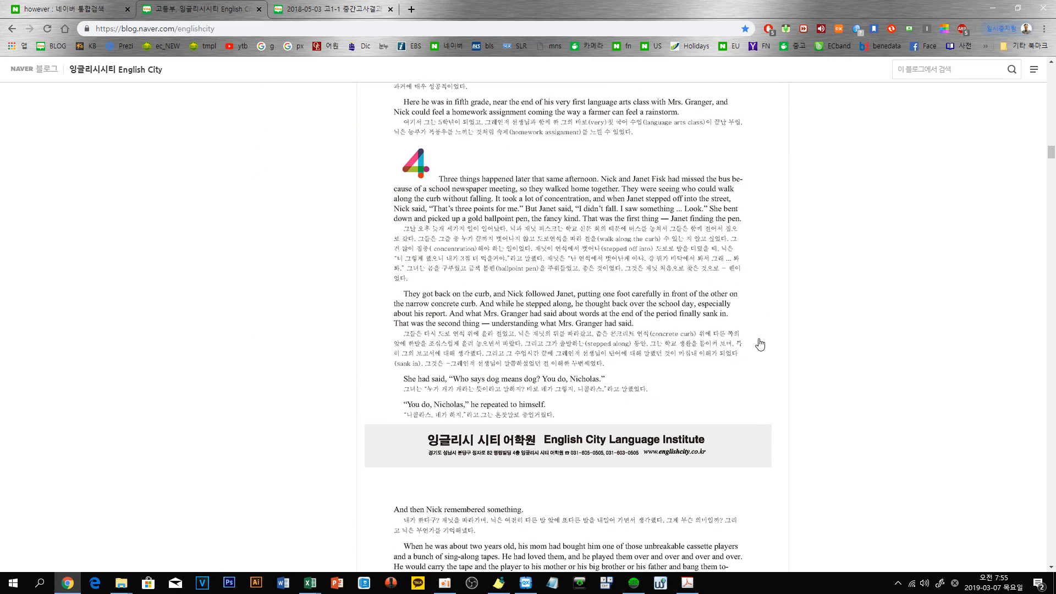
pyautogui.scroll(-5, 759, 344)
pyautogui.click(15, 28)
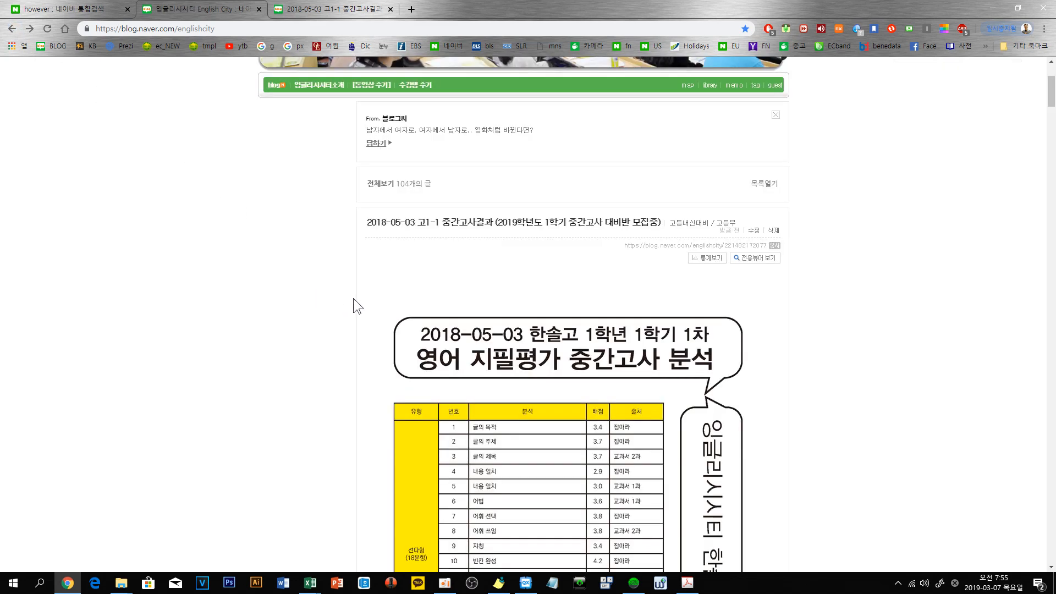
# Step: Open the 고등내신대비 category and go to page 2 of its post thumbnails
pyautogui.scroll(-2, 337, 282)
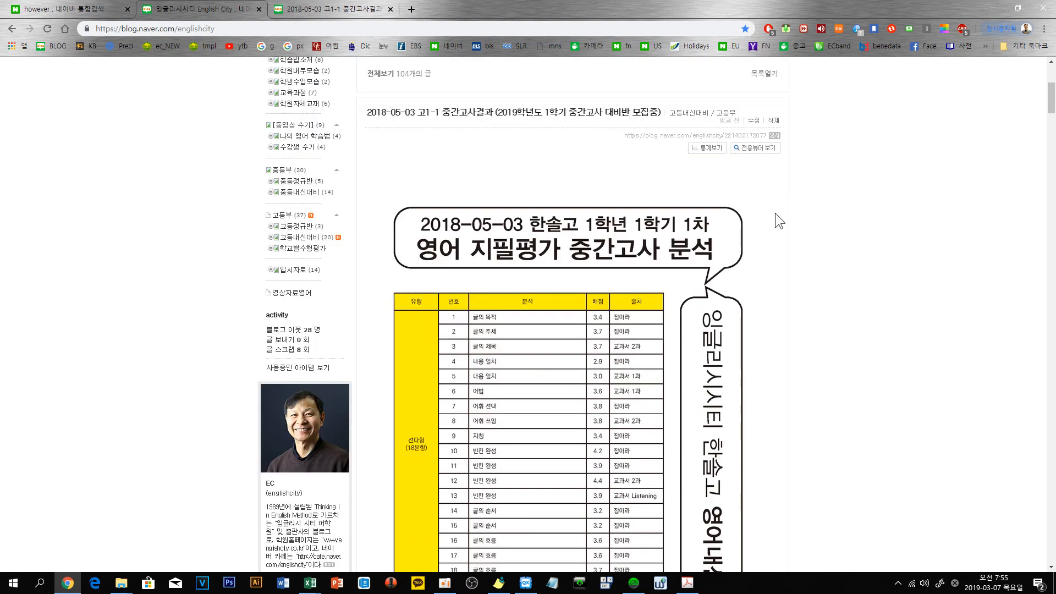
pyautogui.scroll(4, 772, 210)
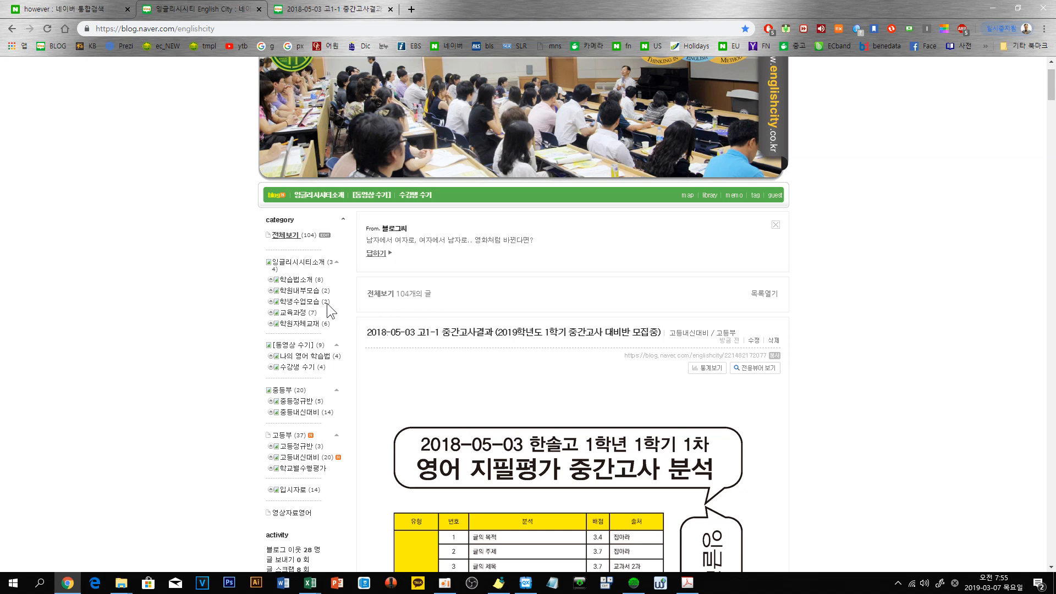
pyautogui.click(301, 458)
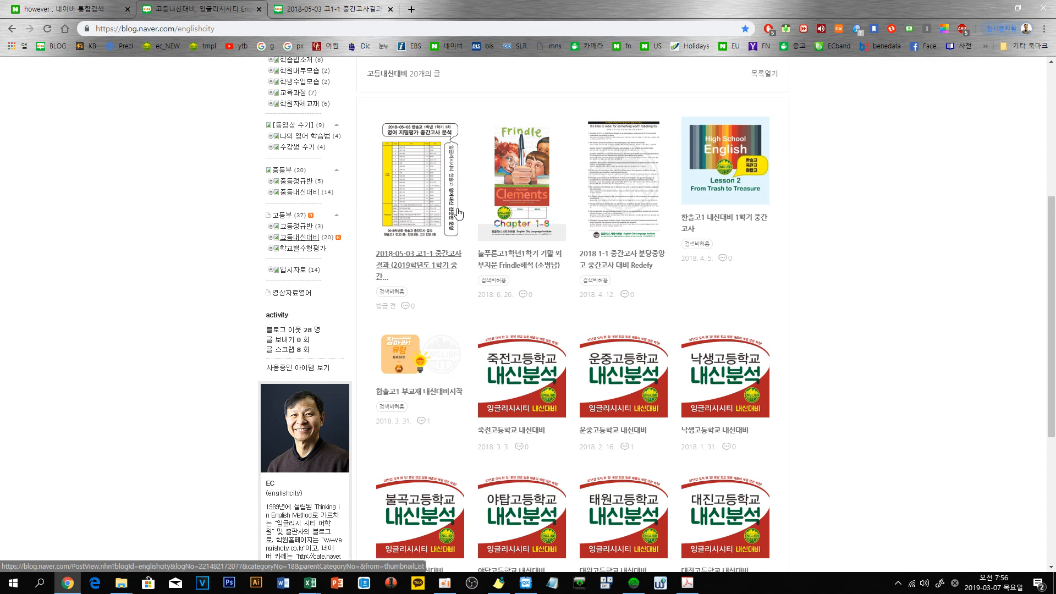
pyautogui.scroll(-4, 444, 220)
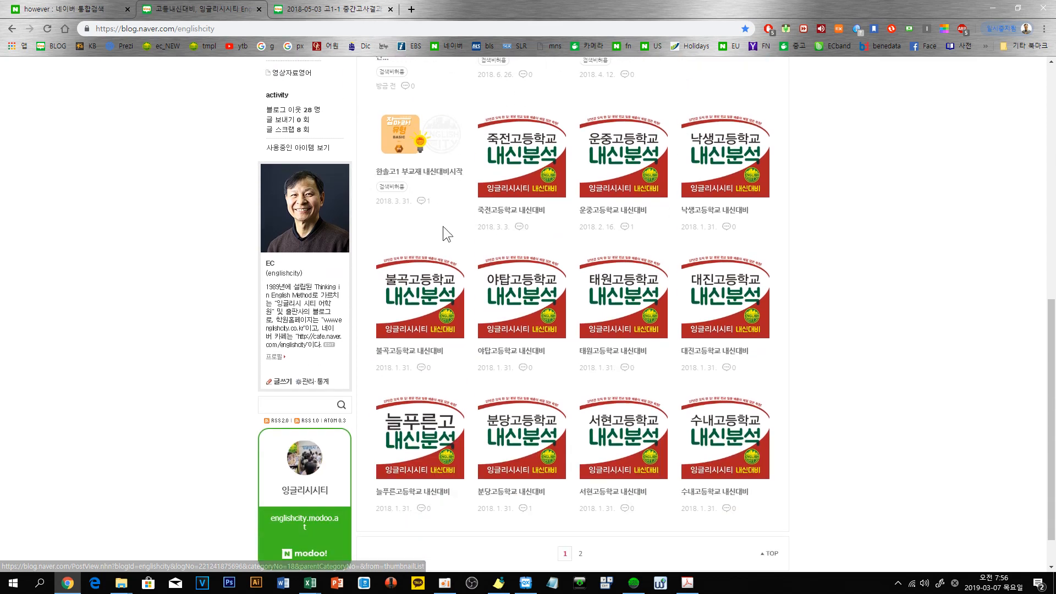
pyautogui.click(581, 554)
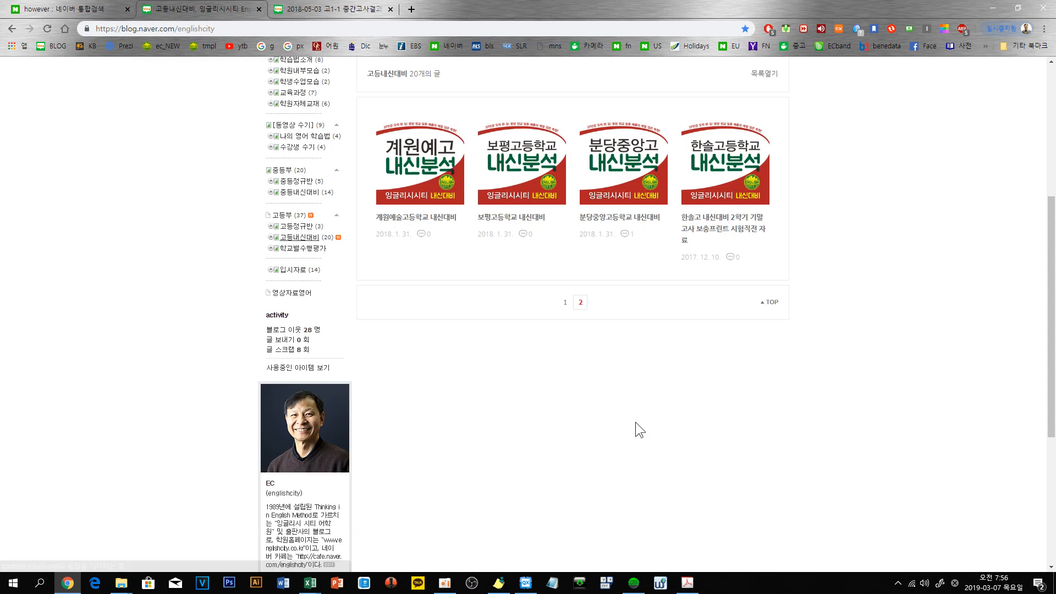
# Step: Open the post "한솔고 내신대비 2학기 기말고사 보충프린트 시험직전 자료" and look through it for the "한솔고등학교 내신분석" banner image
pyautogui.click(719, 175)
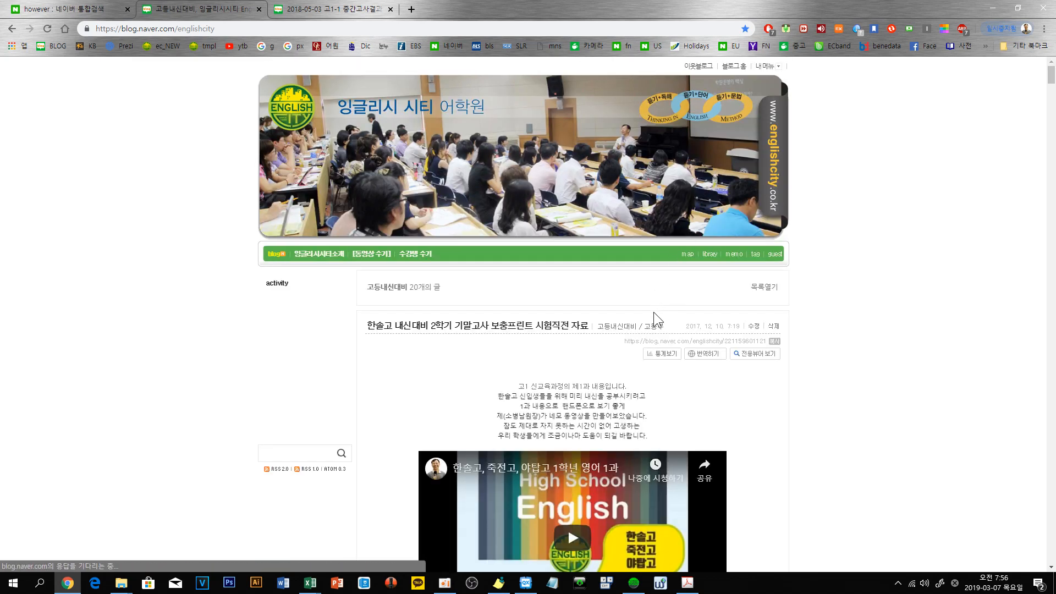
pyautogui.scroll(-20, 727, 341)
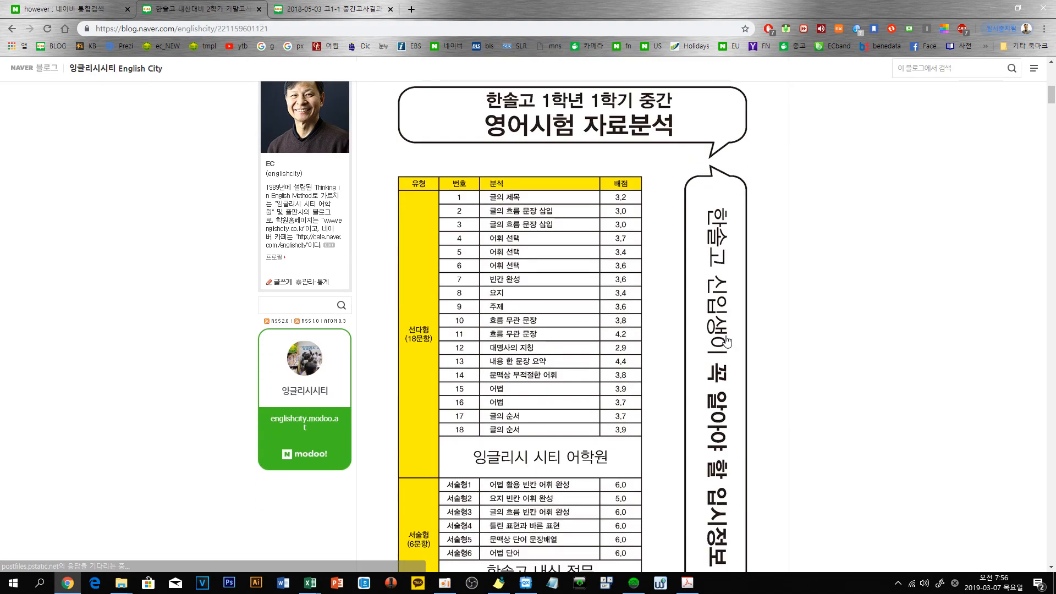
pyautogui.scroll(-20, 727, 341)
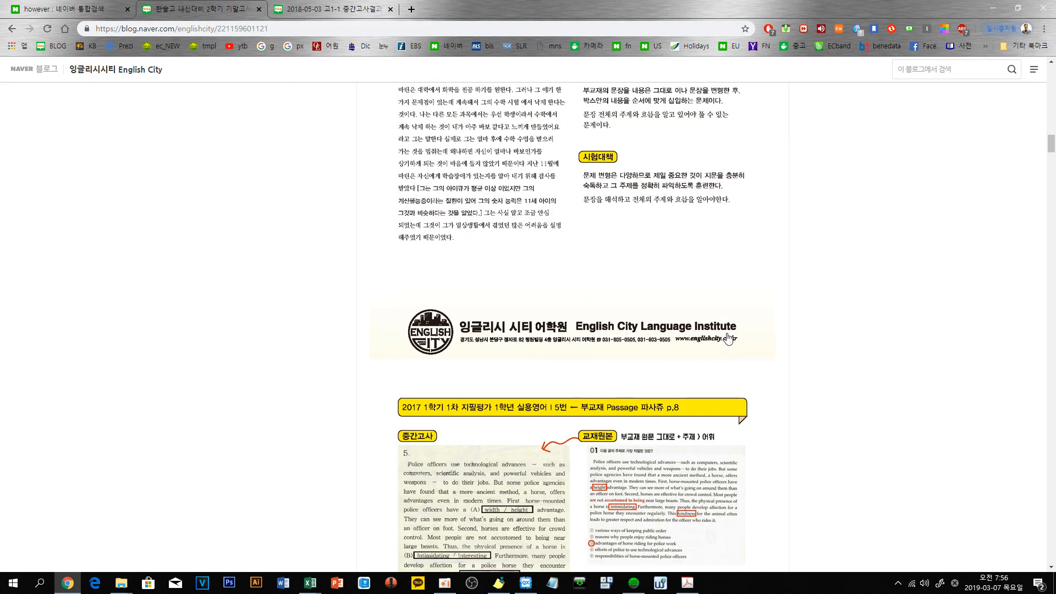
pyautogui.scroll(-20, 728, 337)
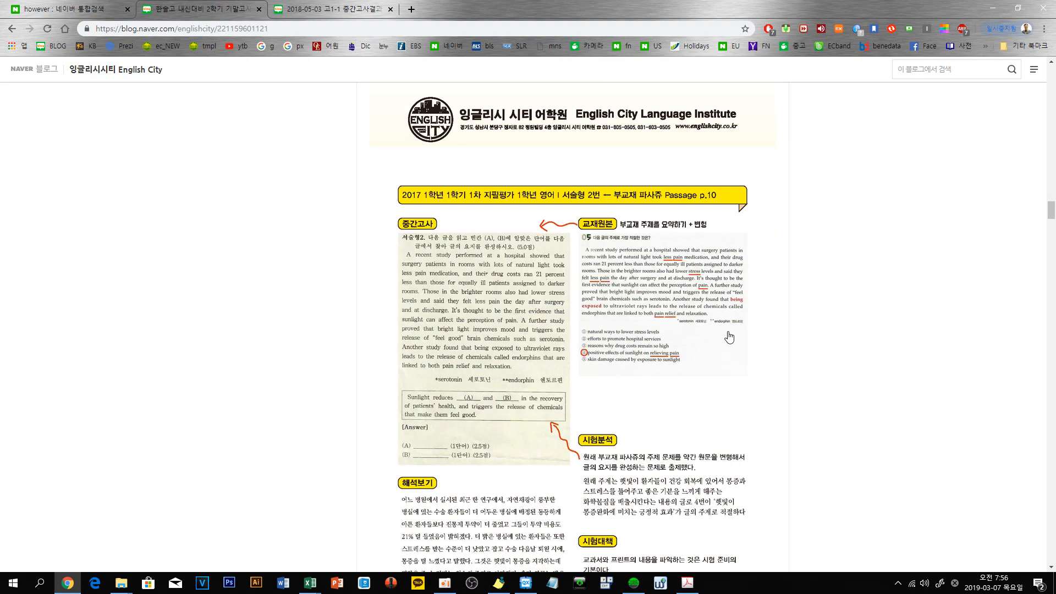
pyautogui.moveTo(1049, 224); pyautogui.dragTo(1050, 260)
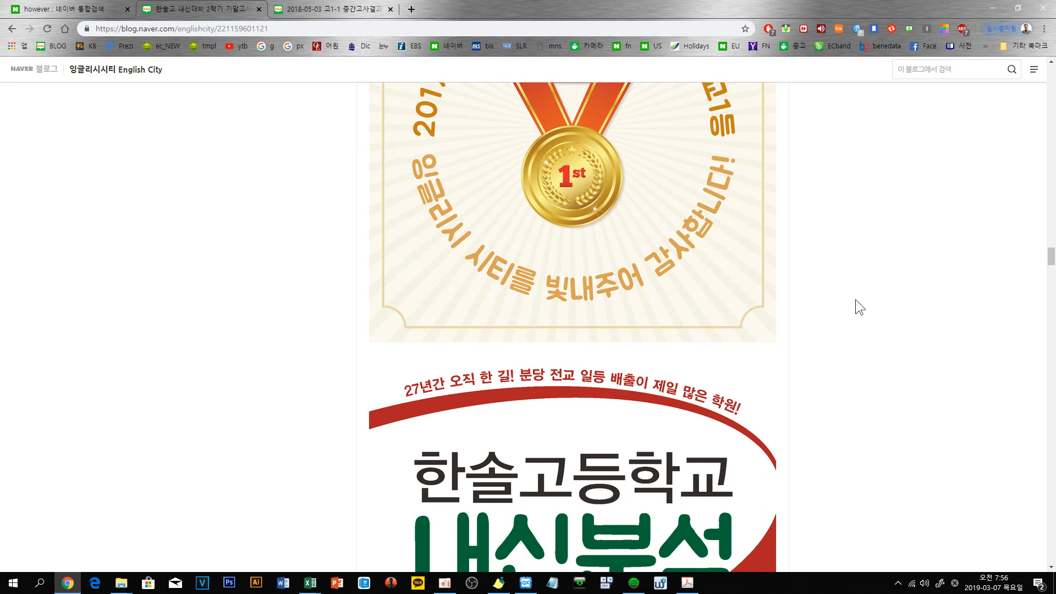
pyautogui.scroll(3, 817, 305)
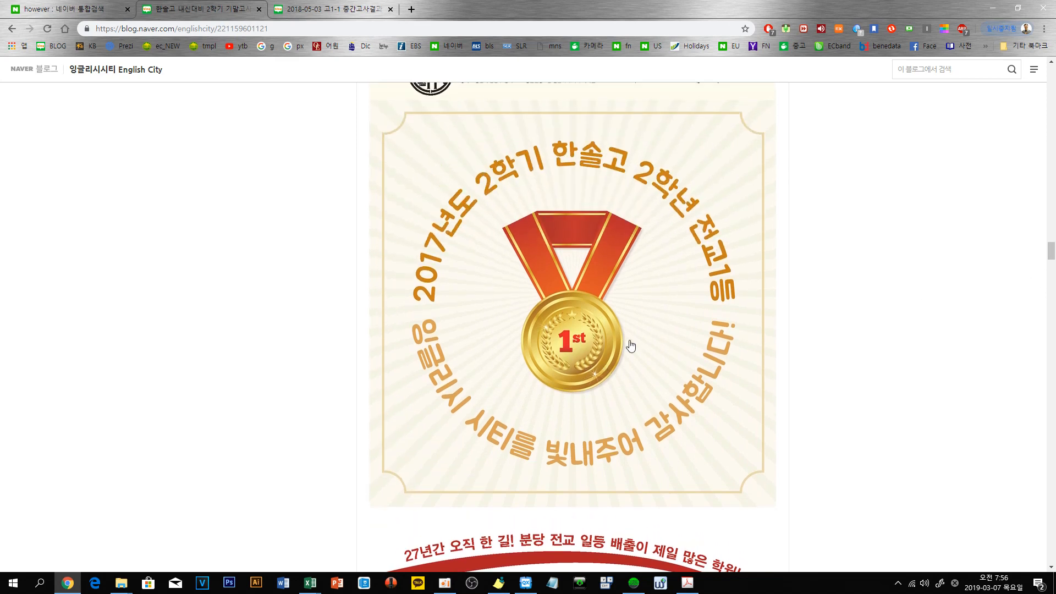
pyautogui.scroll(-10, 631, 345)
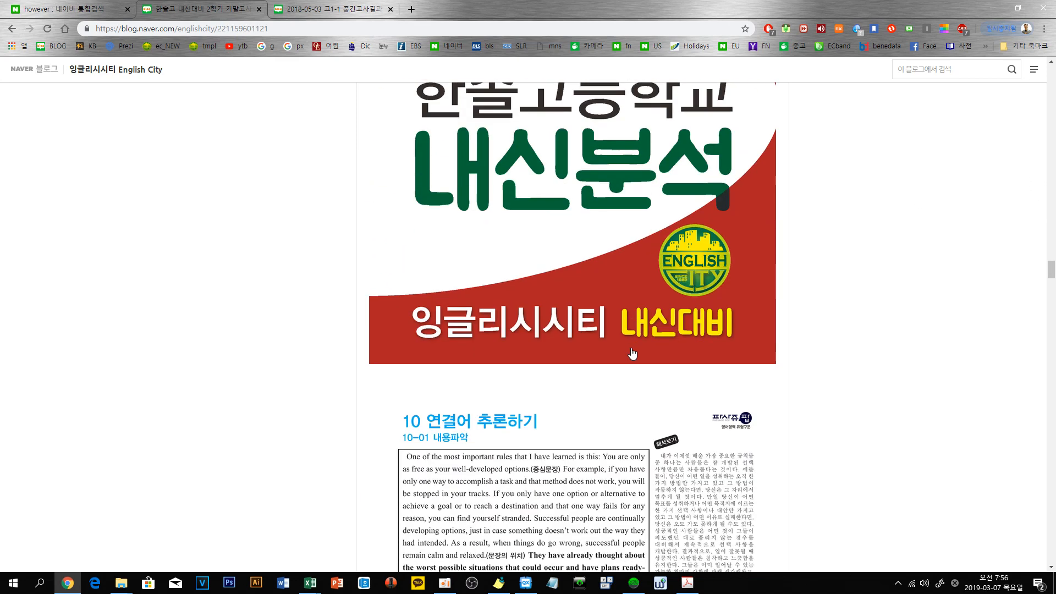
pyautogui.scroll(-6, 633, 353)
pyautogui.scroll(11, 633, 353)
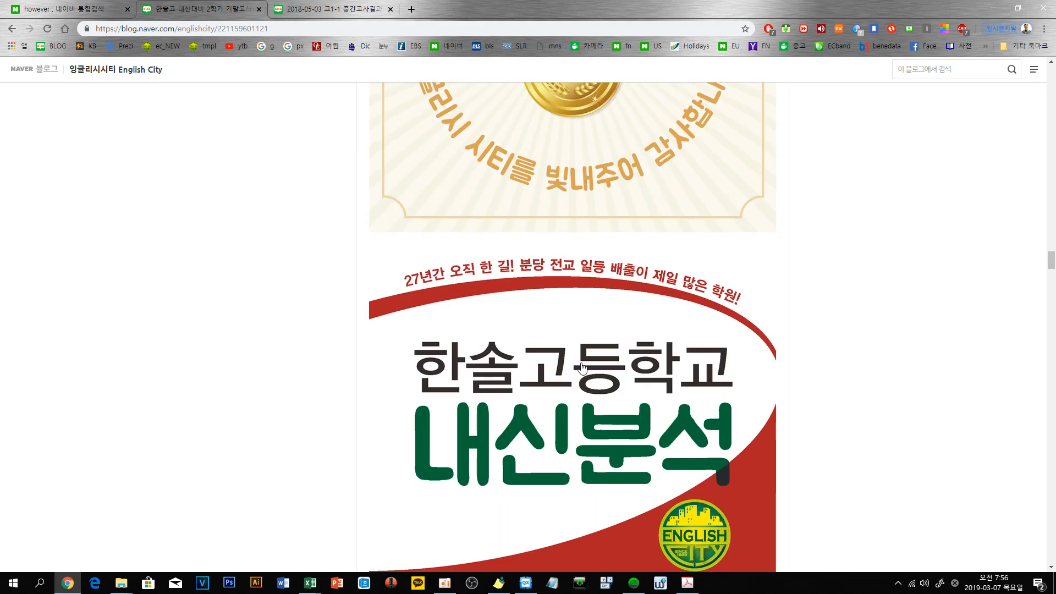
# Step: Start saving the "한솔고등학교 내신분석" banner image as a file in the 한솔고시험지분석 folder
pyautogui.rightClick(583, 366)
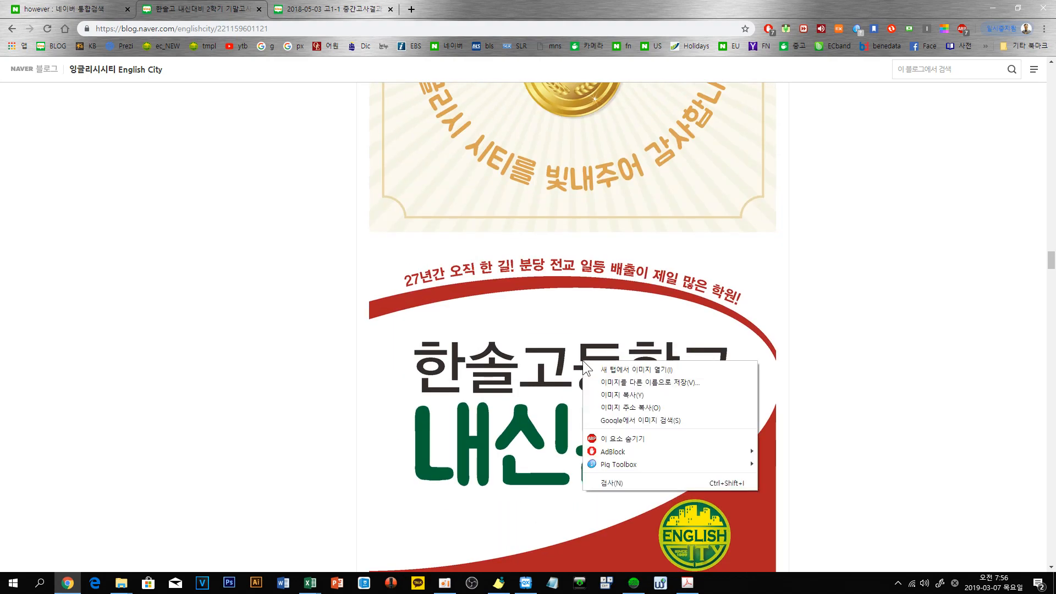
pyautogui.click(629, 382)
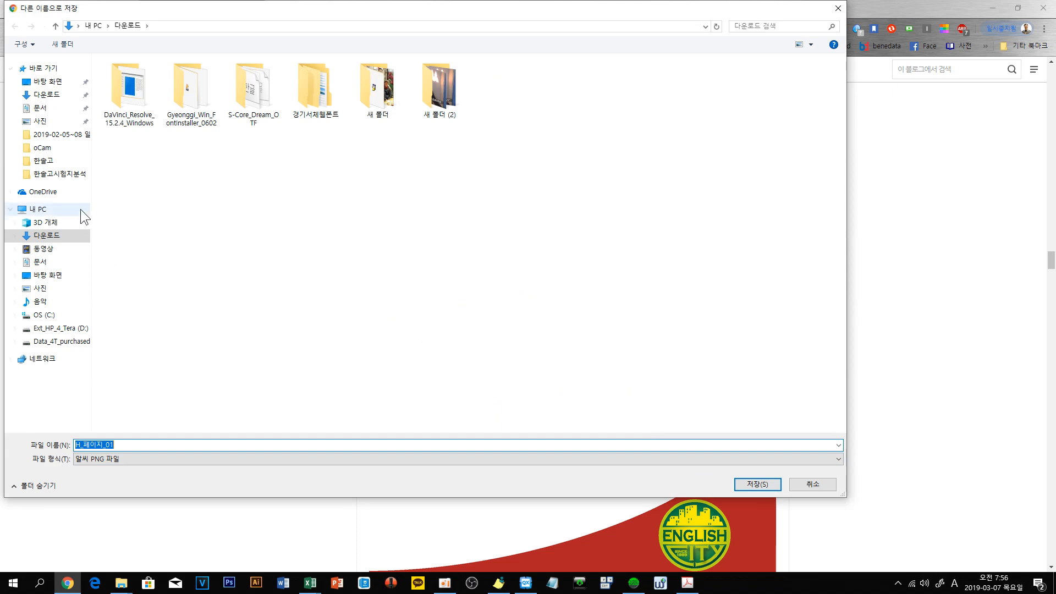
pyautogui.click(64, 175)
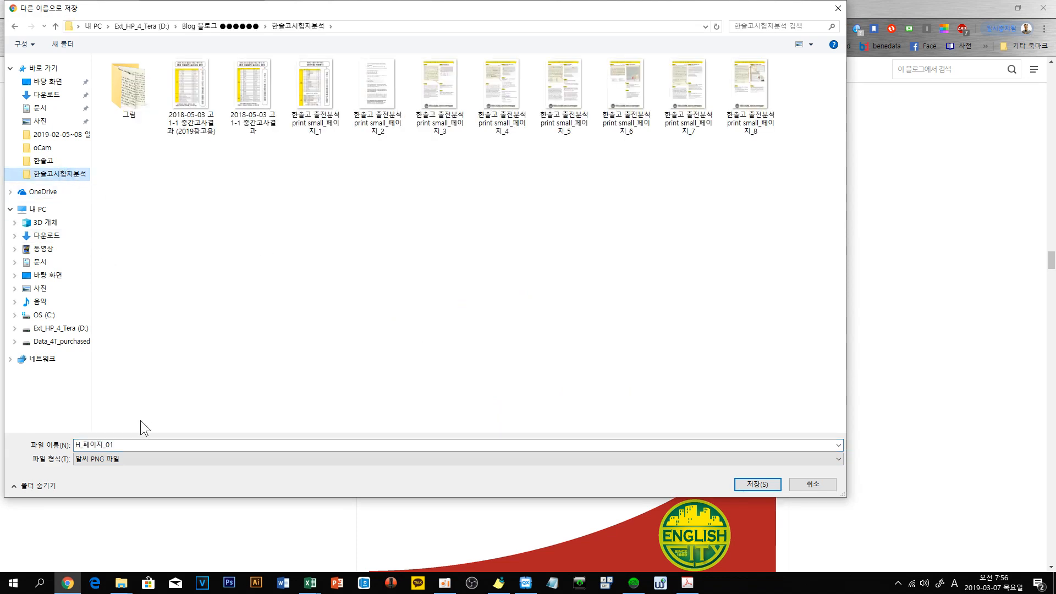
# Step: Name the banner image file 한솔고내신대비대문 and save it as a PNG in the 한솔고시험지분석 folder
pyautogui.click(120, 445)
pyautogui.doubleClick(121, 445)
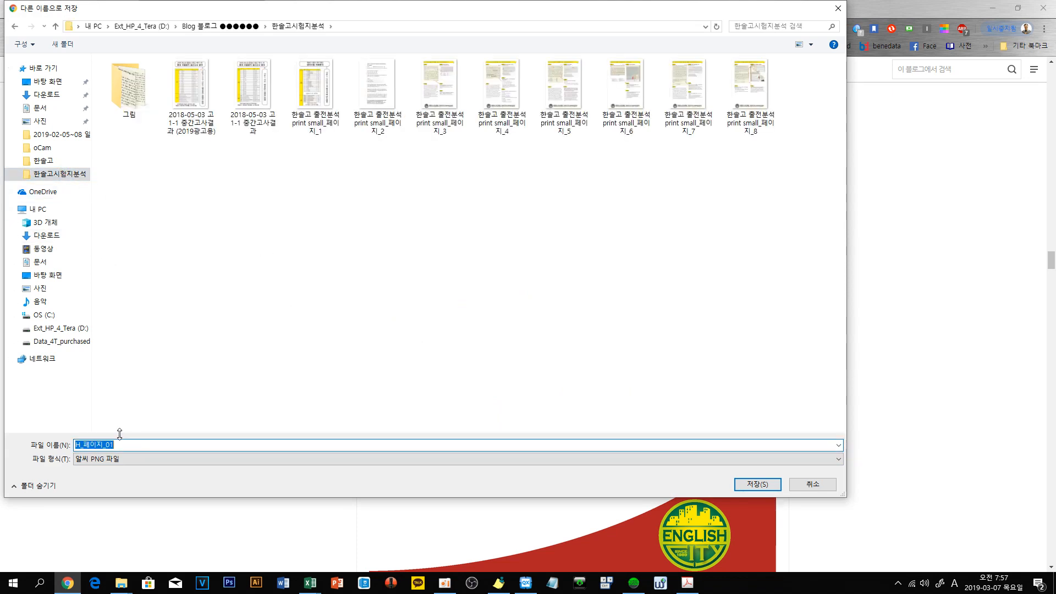
pyautogui.write('gksth')
pyautogui.press('BackSpace')
pyautogui.press('BackSpace')
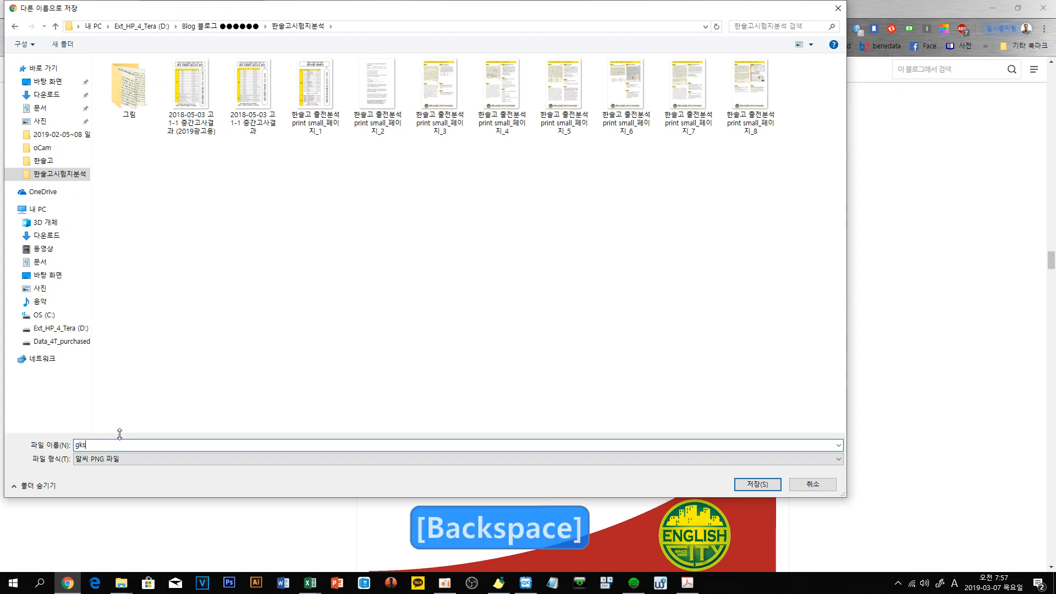
pyautogui.press('Hangul')
pyautogui.write('g')
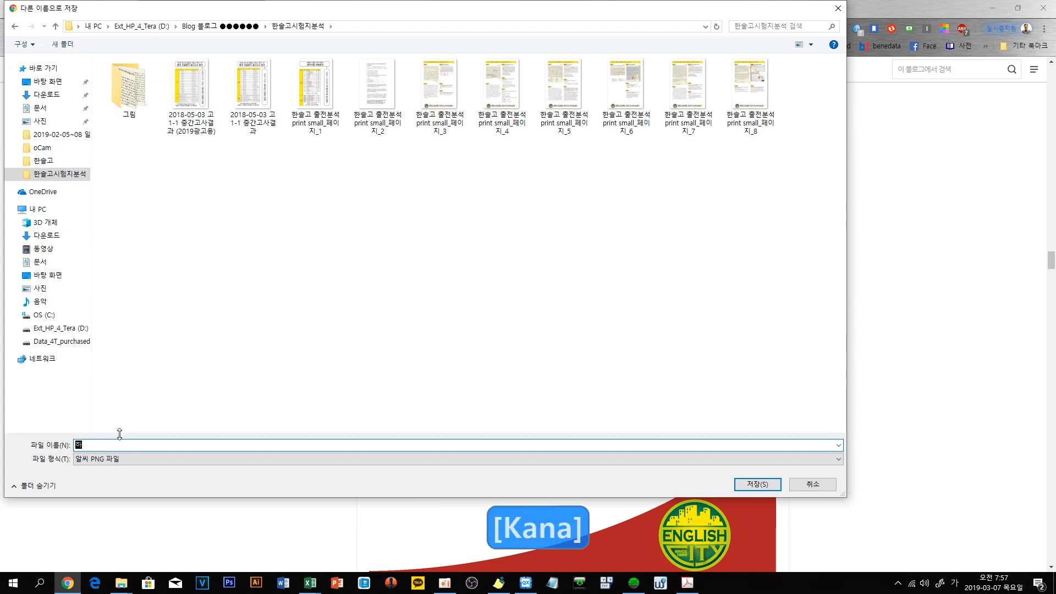
pyautogui.write('ksthfrh')
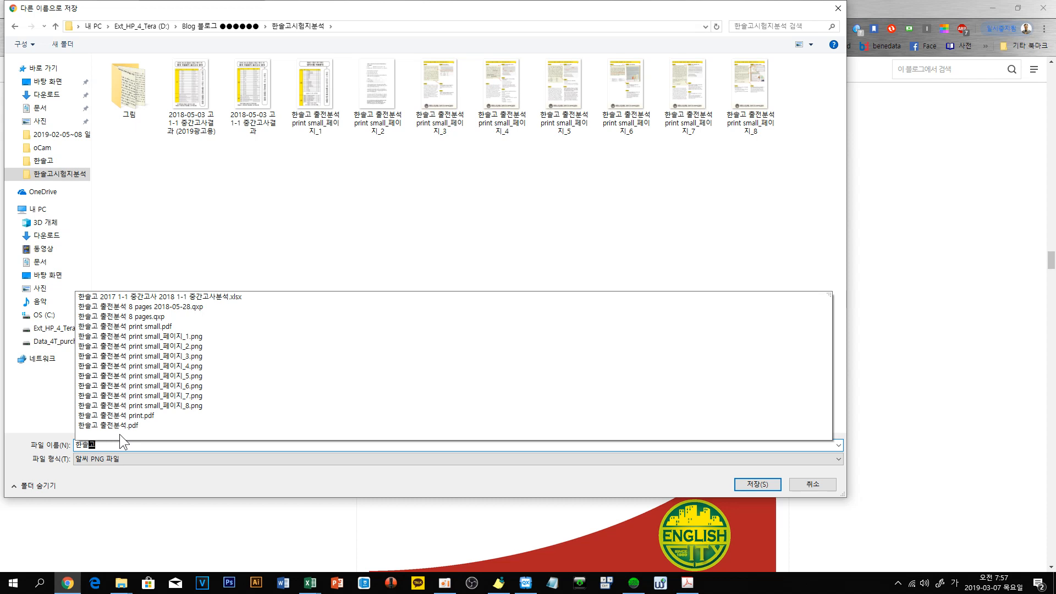
pyautogui.write('sotls')
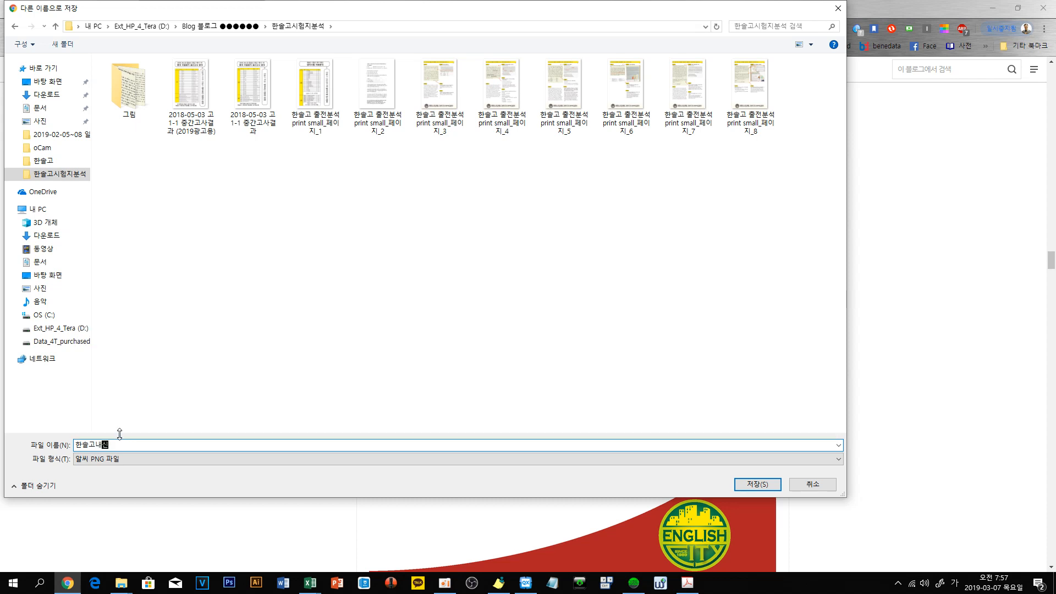
pyautogui.write('e')
pyautogui.press('Return')
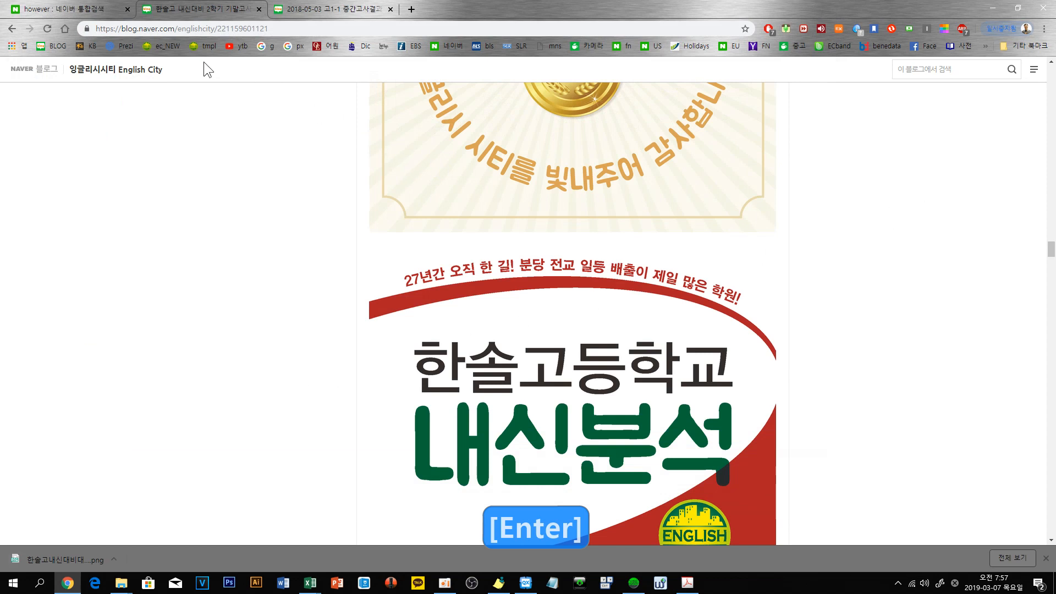
# Step: Return to the published 고1-1 중간고사결과 post, try to open it for editing, and close the older post's tab
pyautogui.click(306, 6)
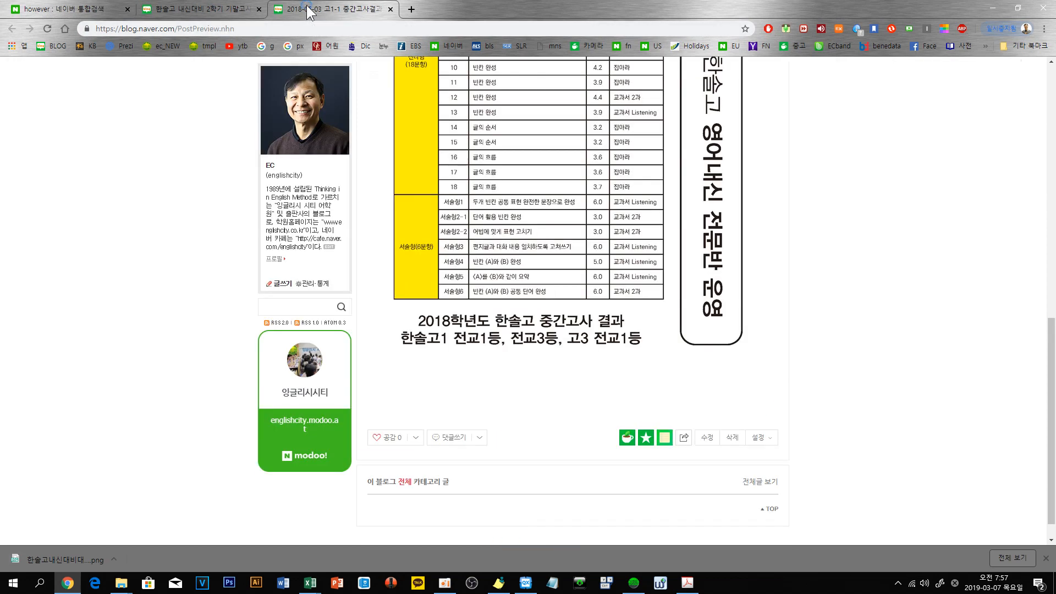
pyautogui.scroll(15, 616, 308)
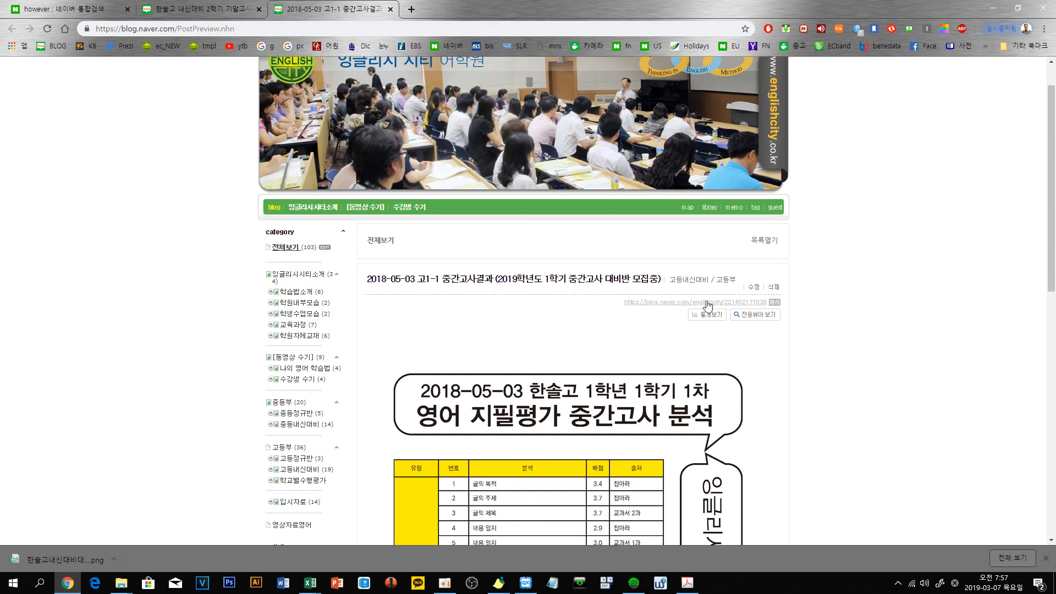
pyautogui.click(752, 288)
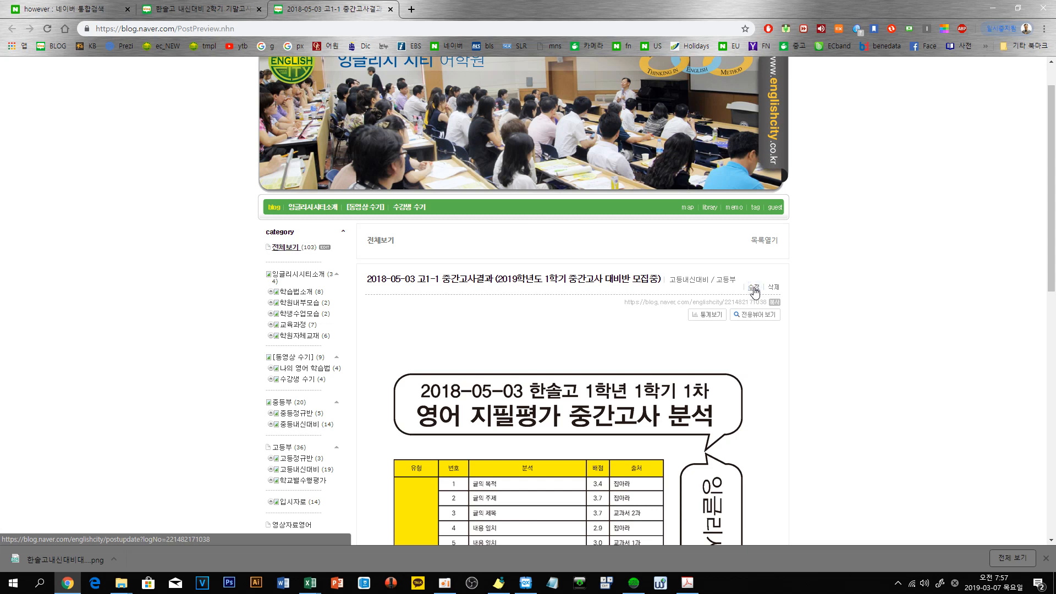
pyautogui.click(210, 16)
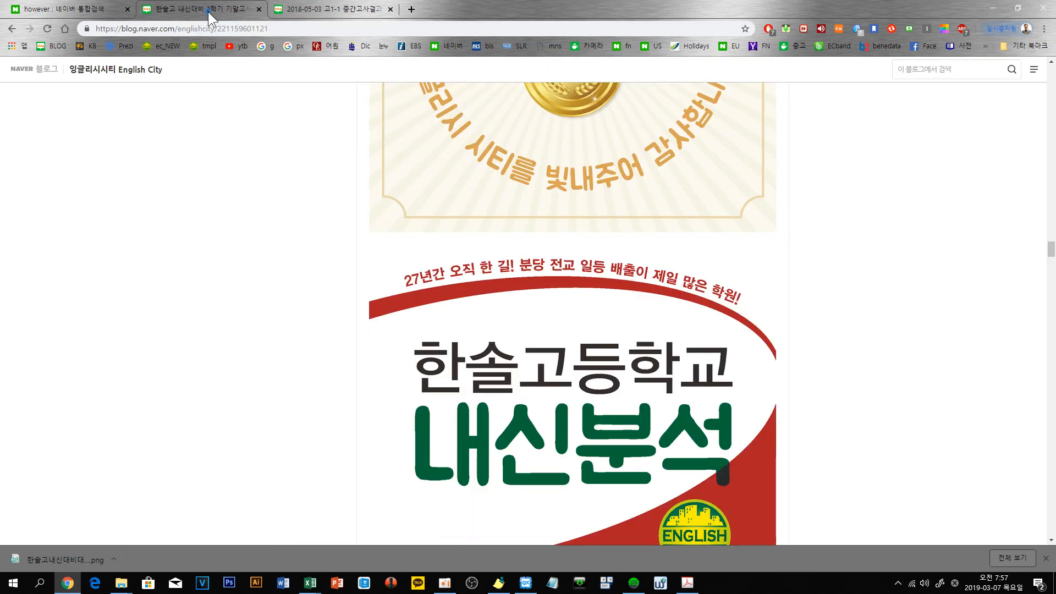
pyautogui.click(258, 9)
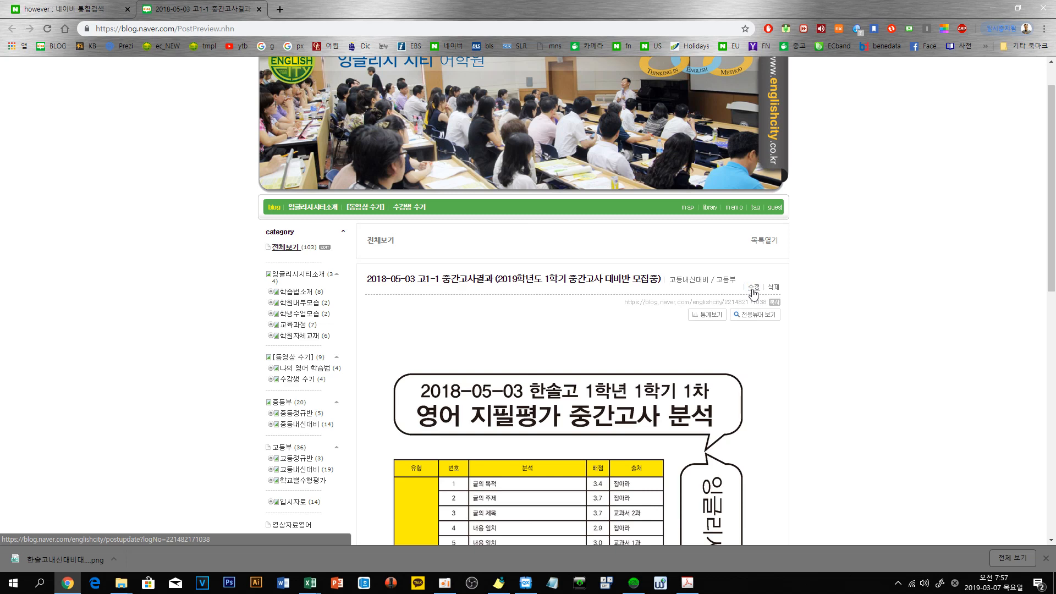
# Step: Try to open the published post for editing with the edit command beneath its content
pyautogui.scroll(-5, 721, 311)
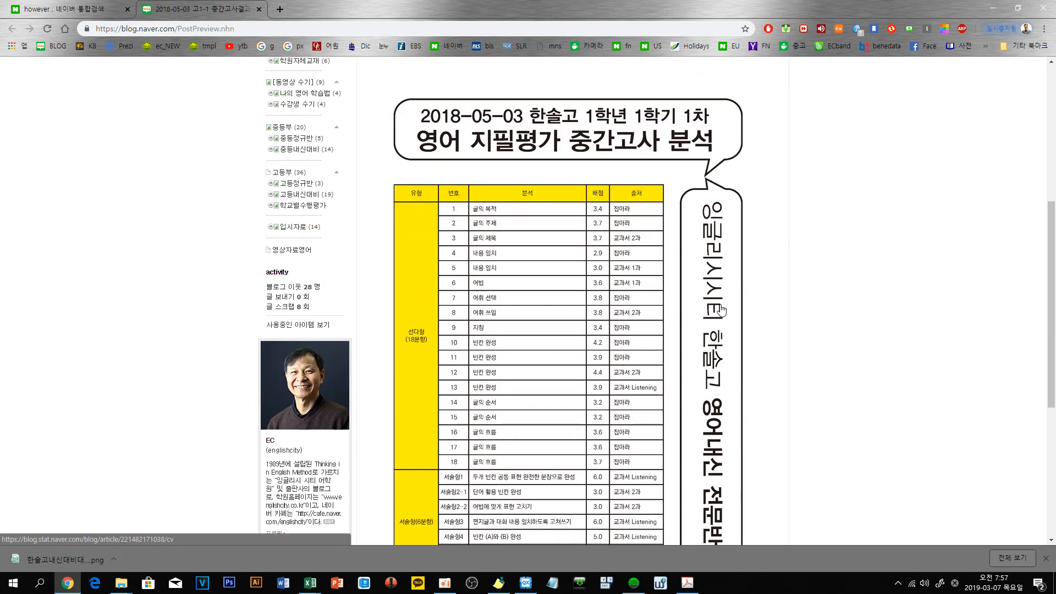
pyautogui.scroll(-5, 720, 311)
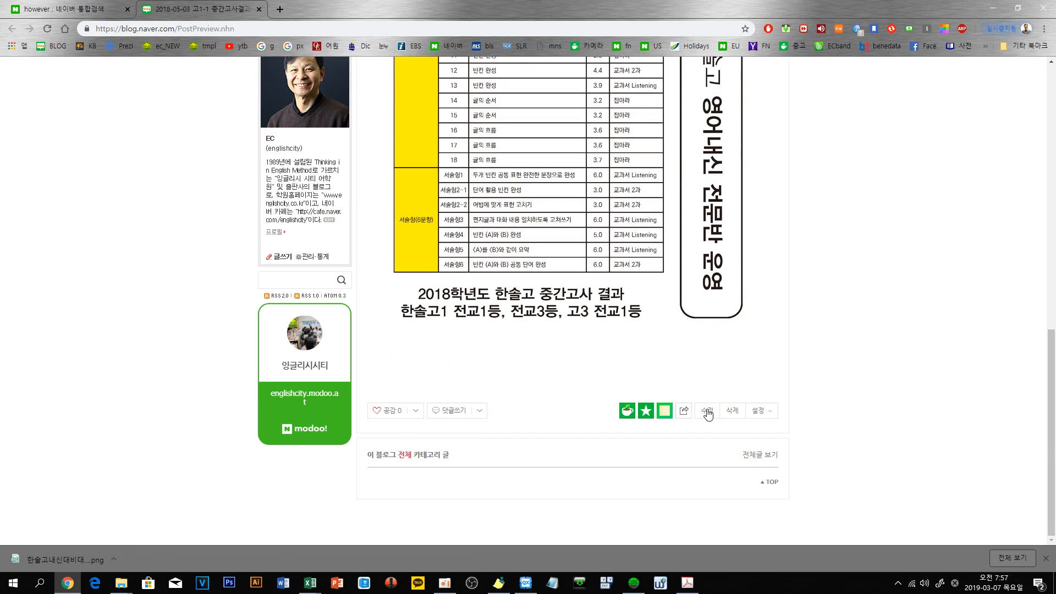
pyautogui.click(708, 412)
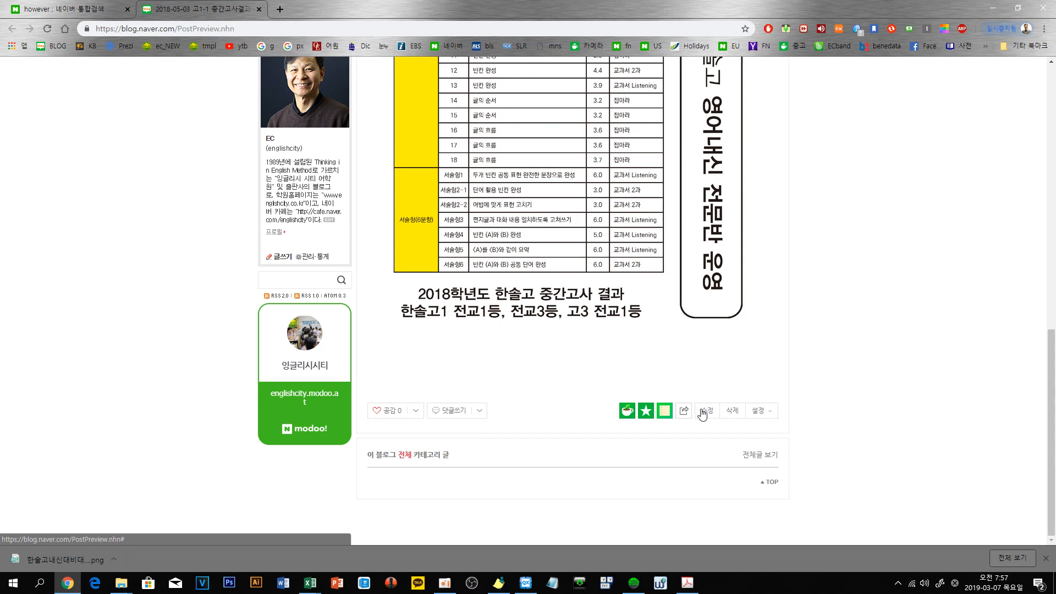
pyautogui.scroll(11, 704, 415)
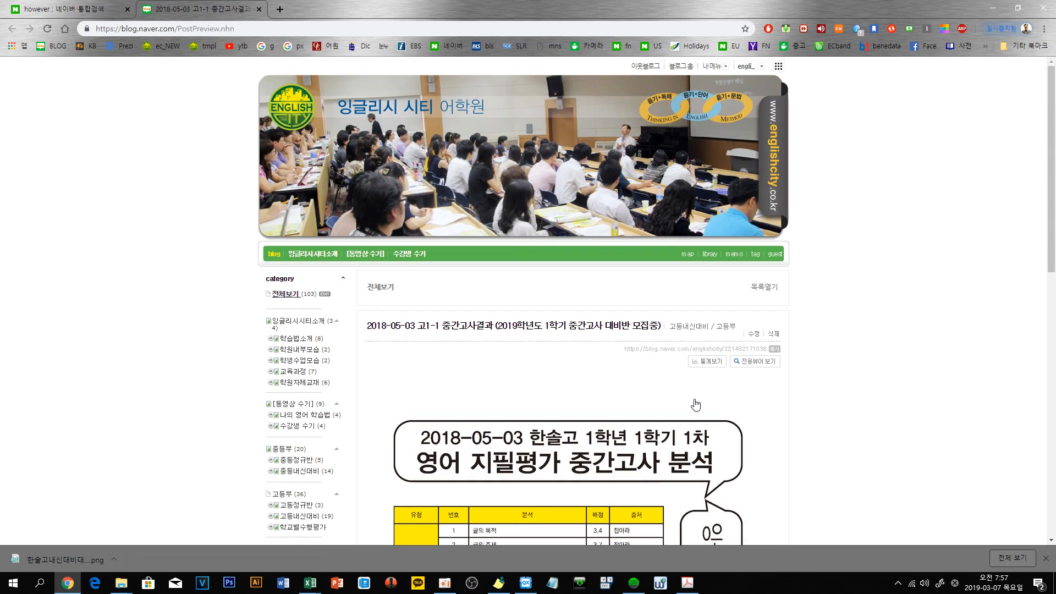
# Step: Open the site settings for blog.naver.com and set ads (광고) to 허용
pyautogui.rightClick(100, 31)
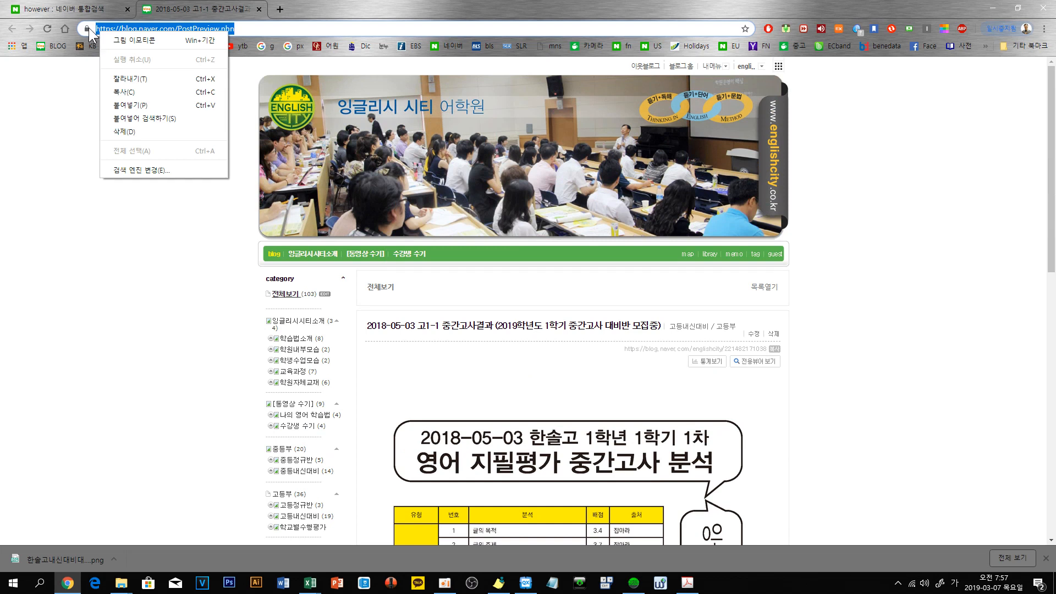
pyautogui.click(88, 31)
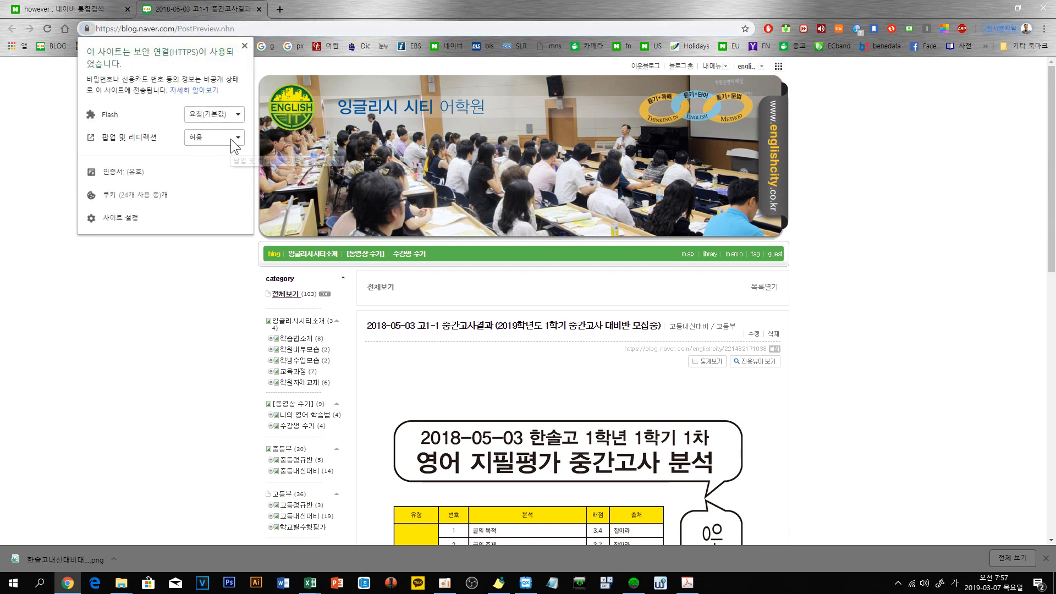
pyautogui.click(132, 217)
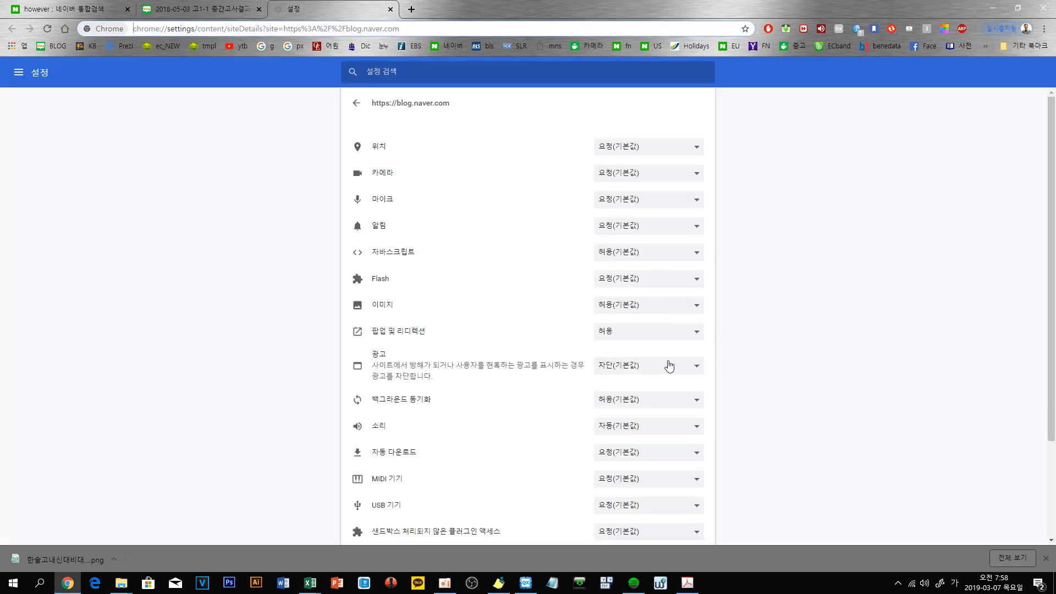
pyautogui.click(695, 368)
pyautogui.click(632, 395)
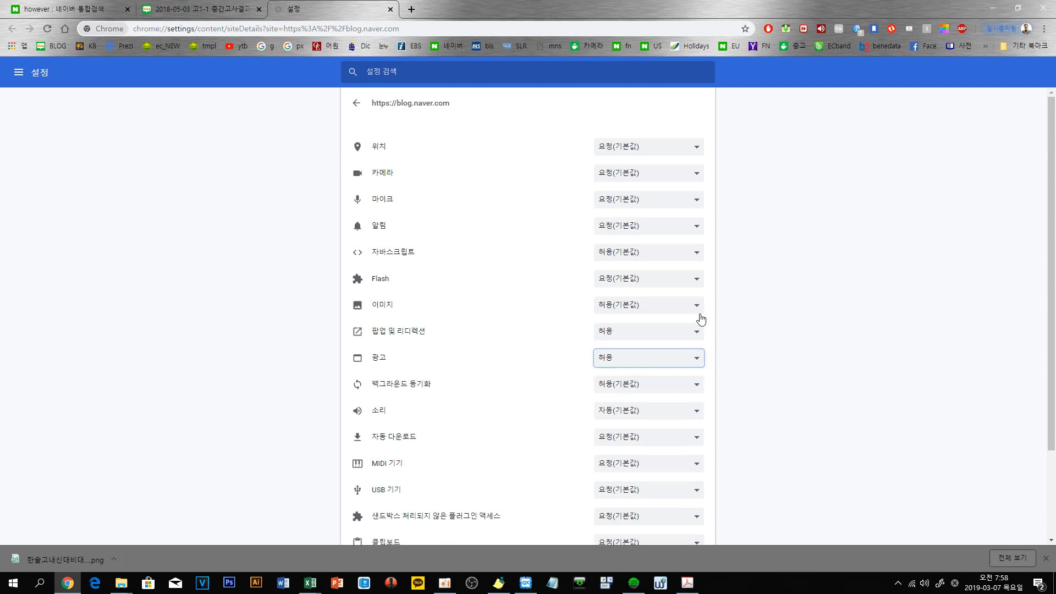
# Step: Try editing the published post again, then reload its page and agree to resubmit the form
pyautogui.click(232, 11)
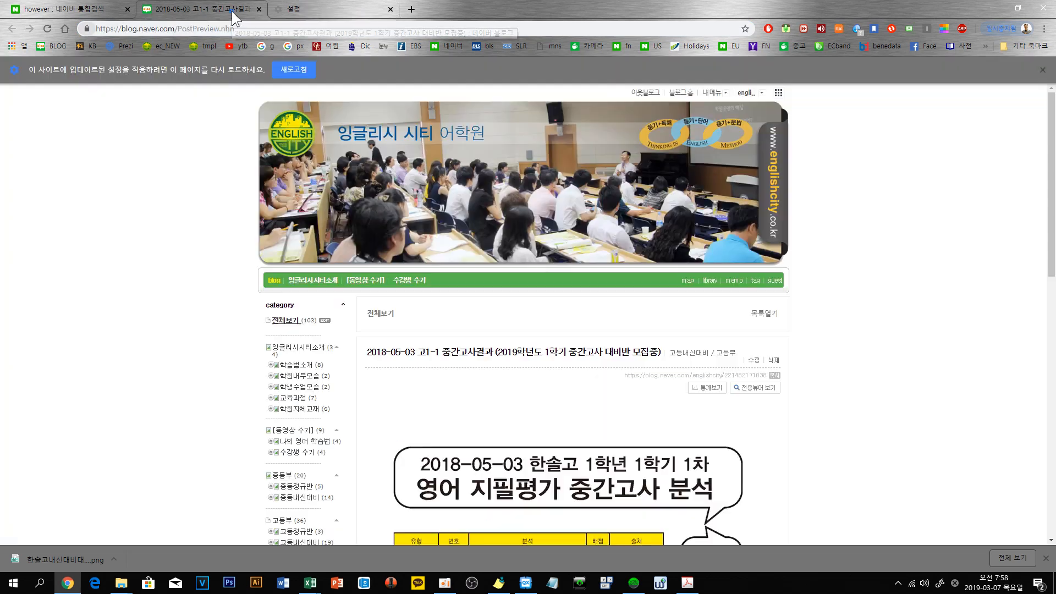
pyautogui.click(753, 360)
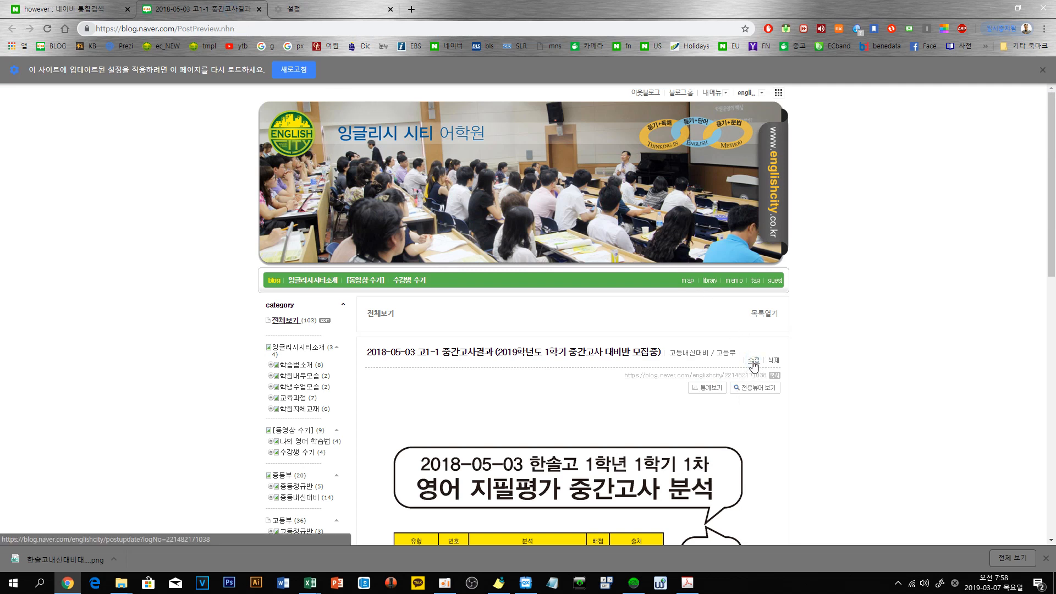
pyautogui.press('F5')
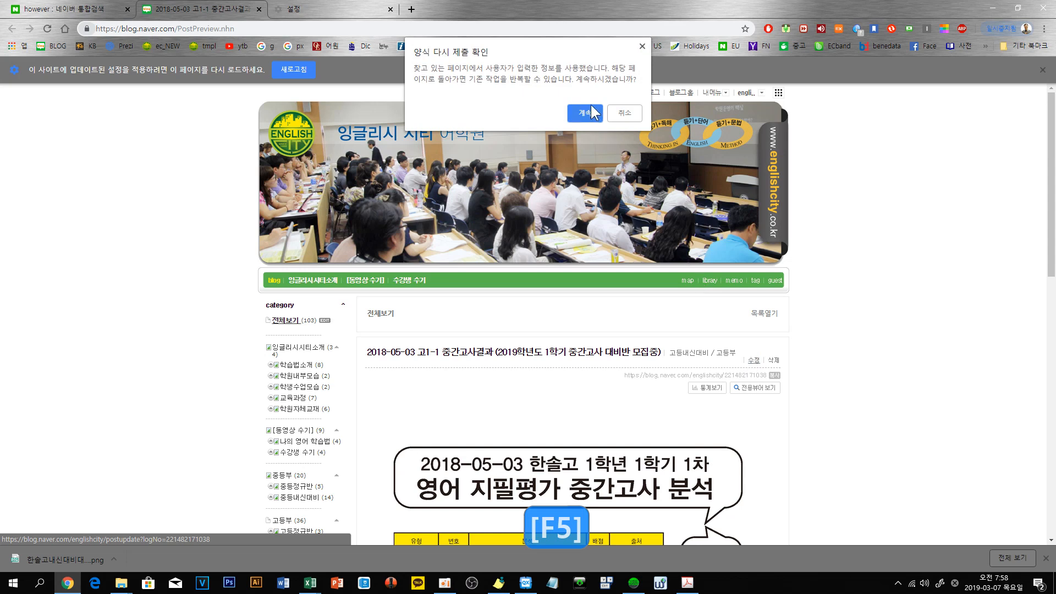
pyautogui.click(584, 113)
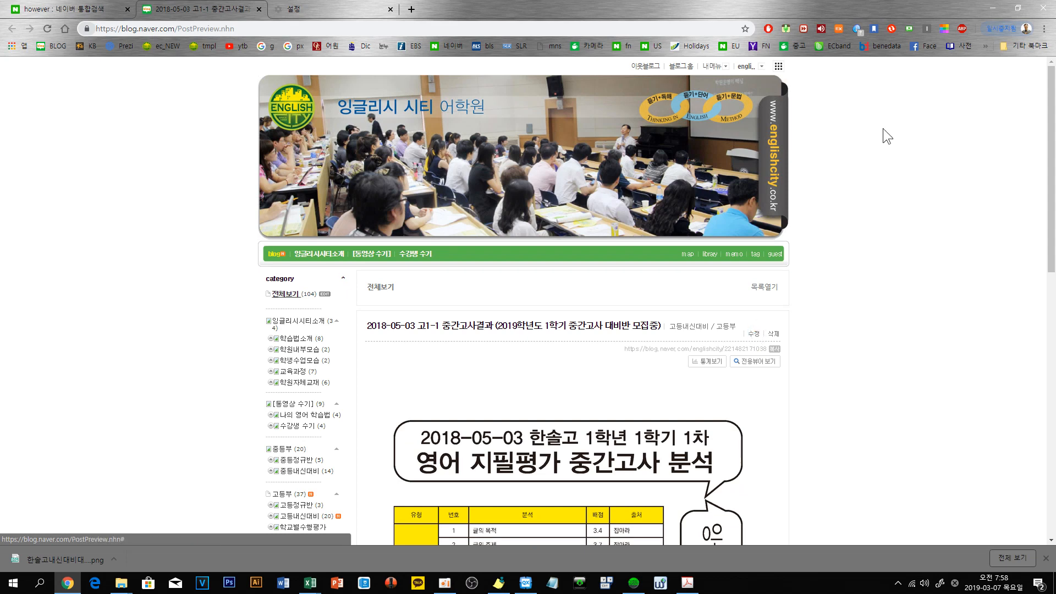
# Step: Restore the browser window to a smaller size, move it up, and close the site settings tab
pyautogui.click(1017, 9)
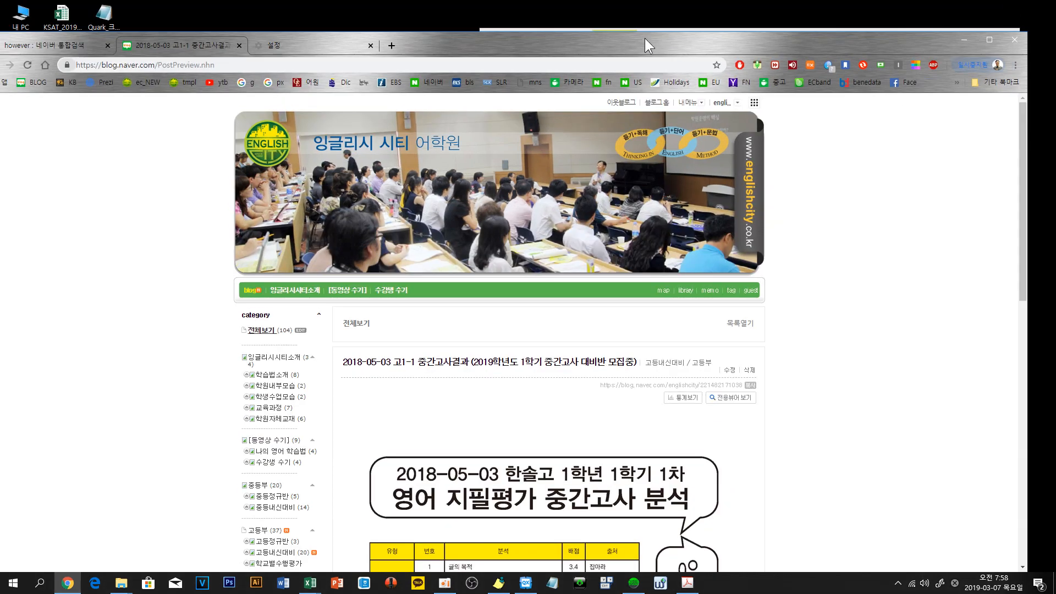
pyautogui.moveTo(644, 38); pyautogui.dragTo(649, 11)
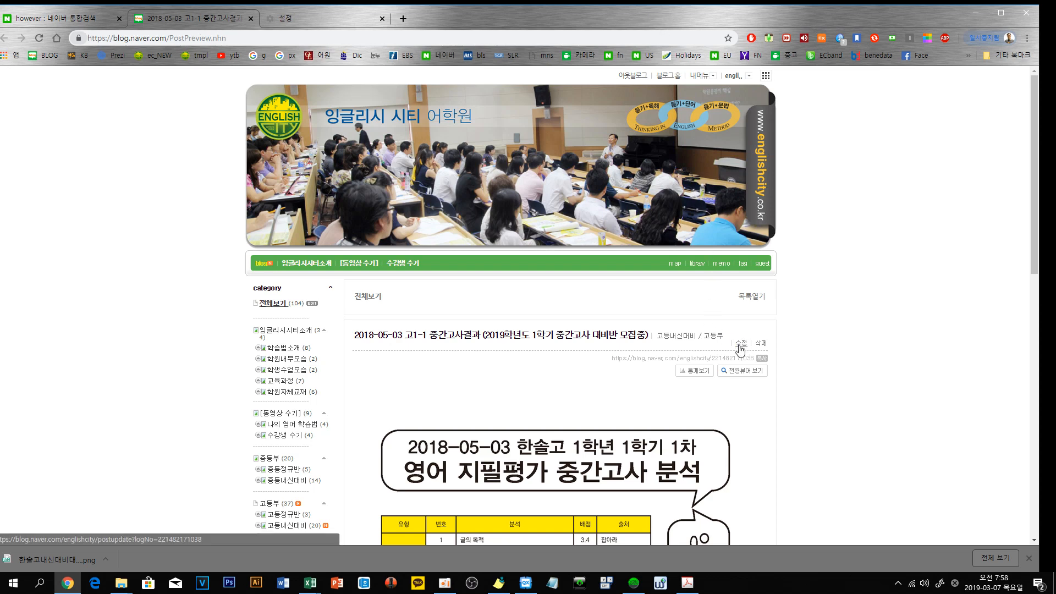
pyautogui.click(336, 18)
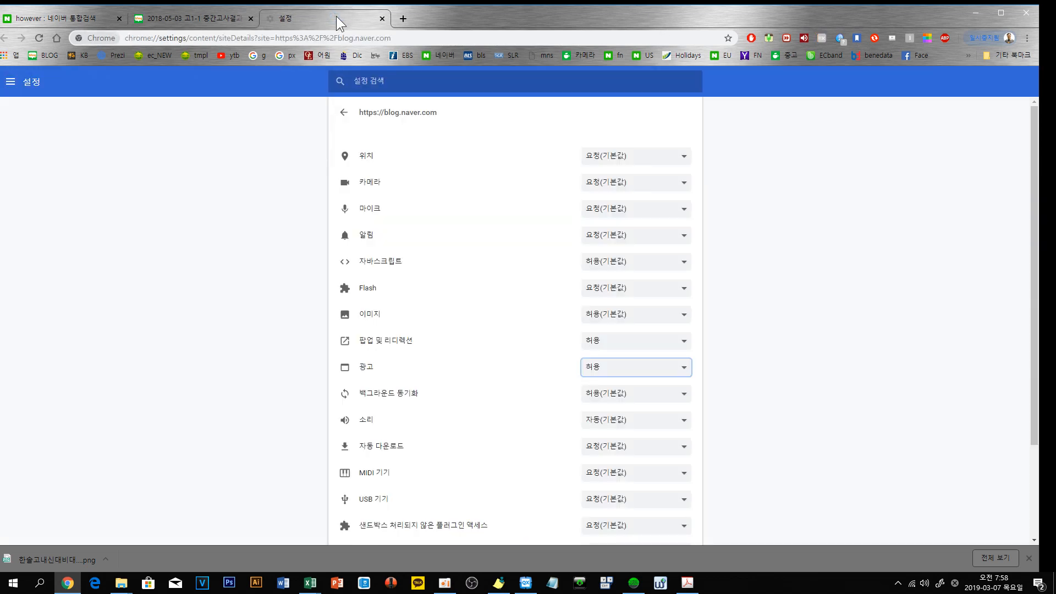
pyautogui.click(381, 19)
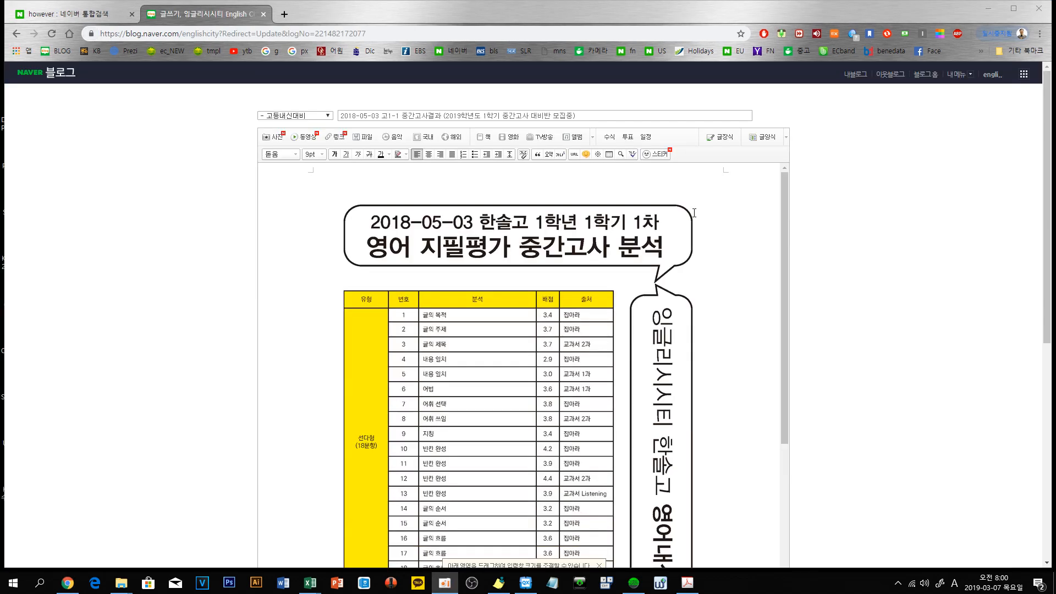
# Step: Upload the 한솔고내신대비대문 banner image from the 한솔고시험지분석 folder into the post through the photo uploader
pyautogui.click(277, 136)
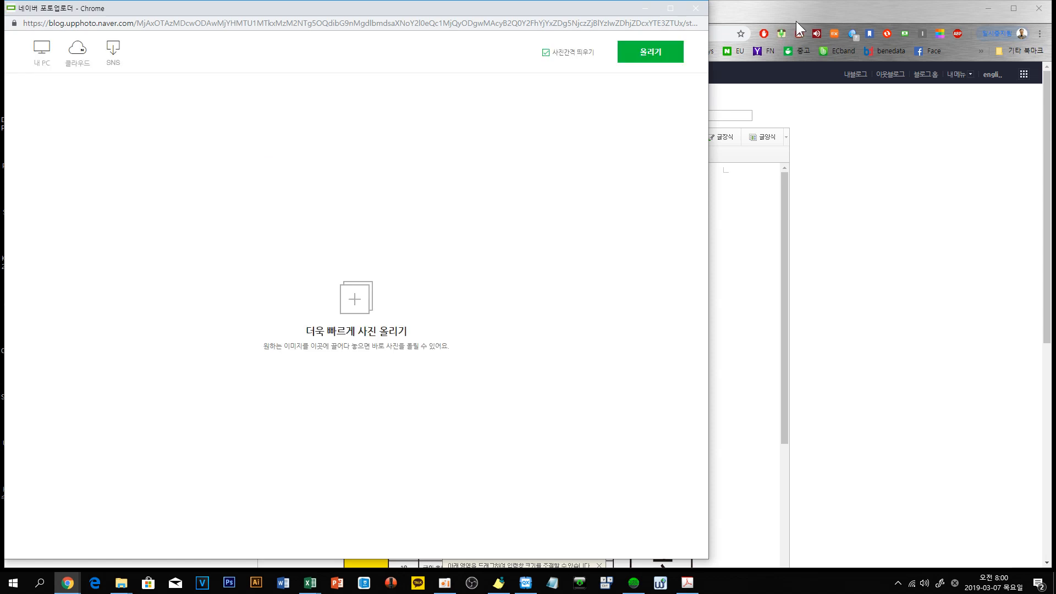
pyautogui.moveTo(773, 5); pyautogui.dragTo(884, 369)
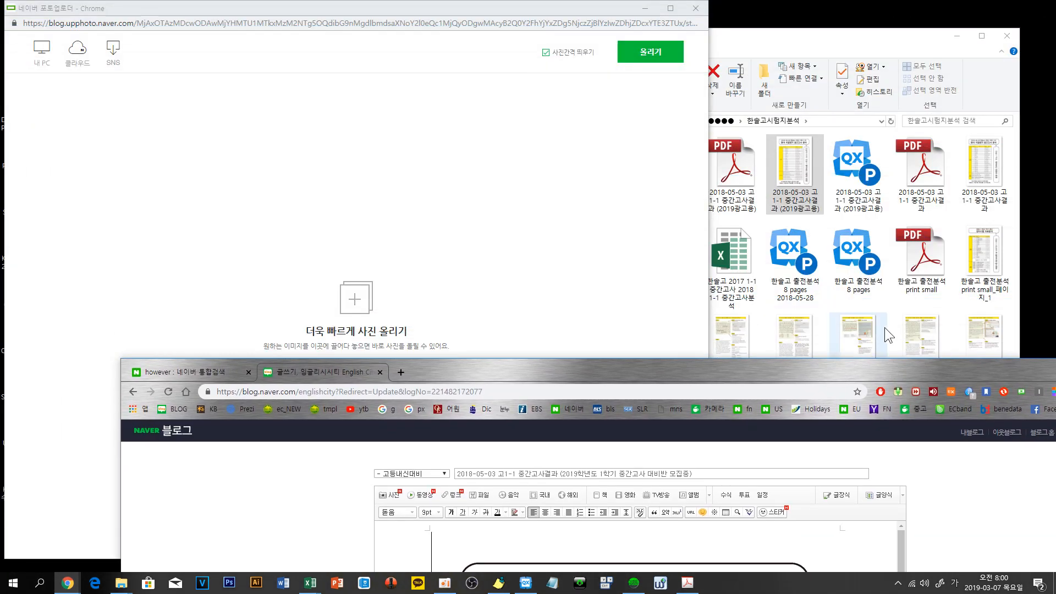
pyautogui.click(810, 42)
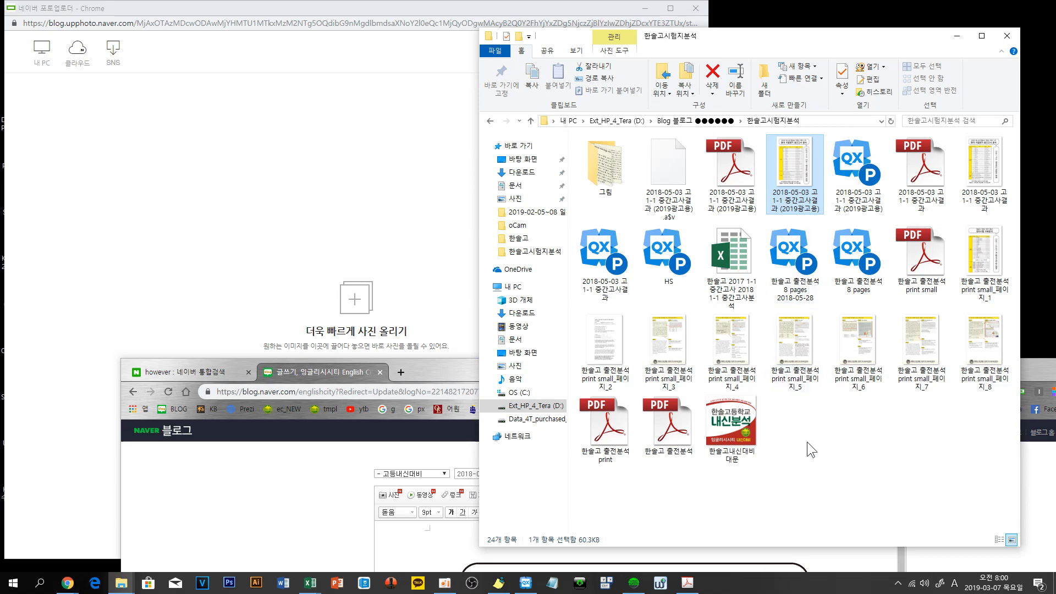
pyautogui.moveTo(732, 426); pyautogui.dragTo(325, 234)
pyautogui.click(642, 55)
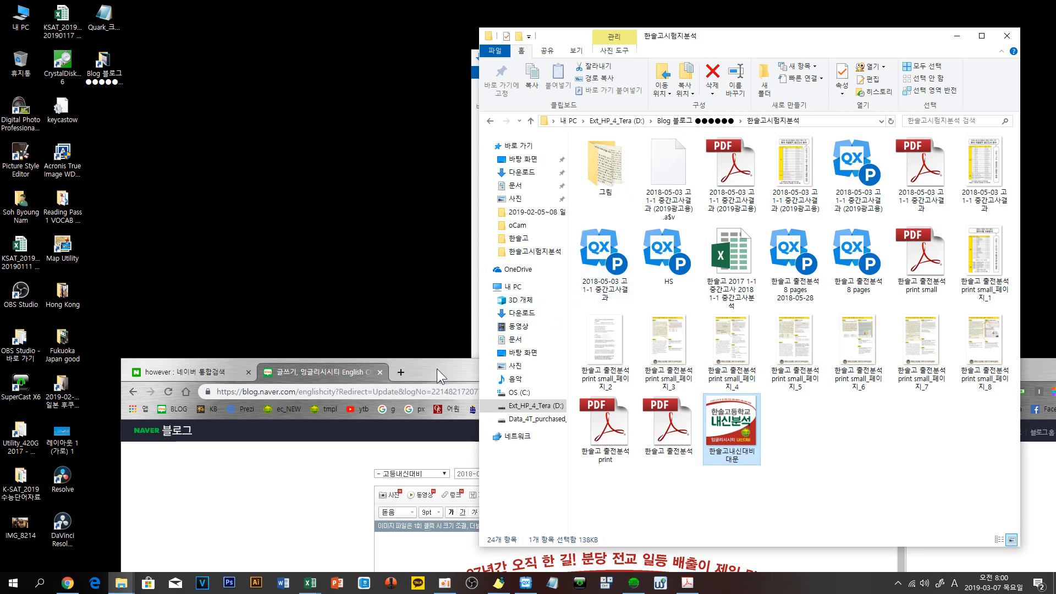
# Step: Bring the post editor back into view and check the placement of the banner and the exam analysis image
pyautogui.moveTo(437, 368); pyautogui.dragTo(448, 71)
pyautogui.scroll(-5, 679, 428)
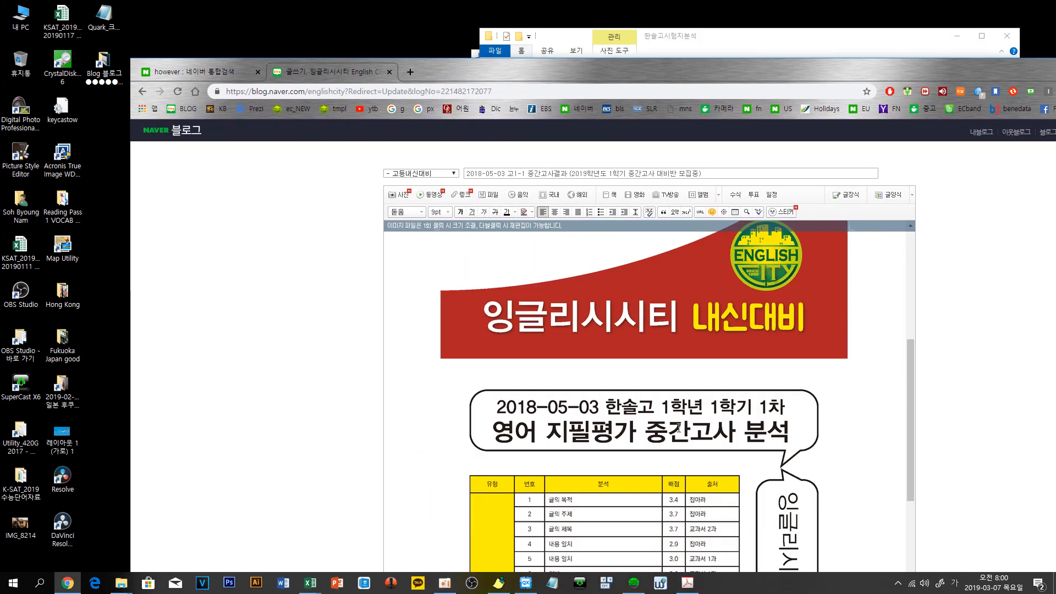
pyautogui.scroll(-8, 679, 428)
pyautogui.scroll(10, 679, 428)
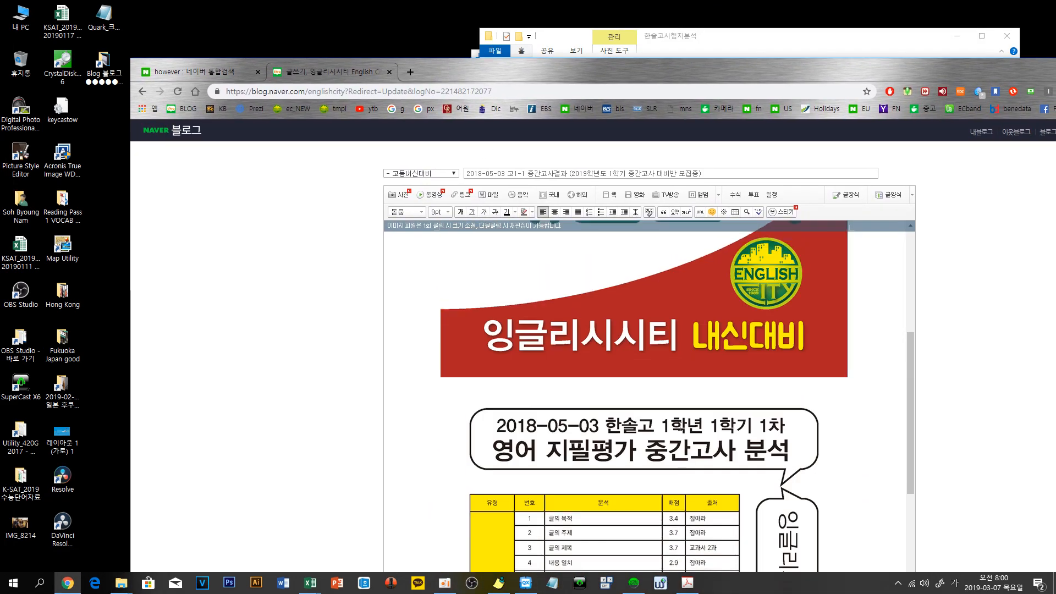
pyautogui.scroll(-6, 680, 422)
# Step: Maximize the browser window and go to the post's attachment, tag and publishing settings
pyautogui.moveTo(924, 66); pyautogui.dragTo(791, 31)
pyautogui.click(1013, 33)
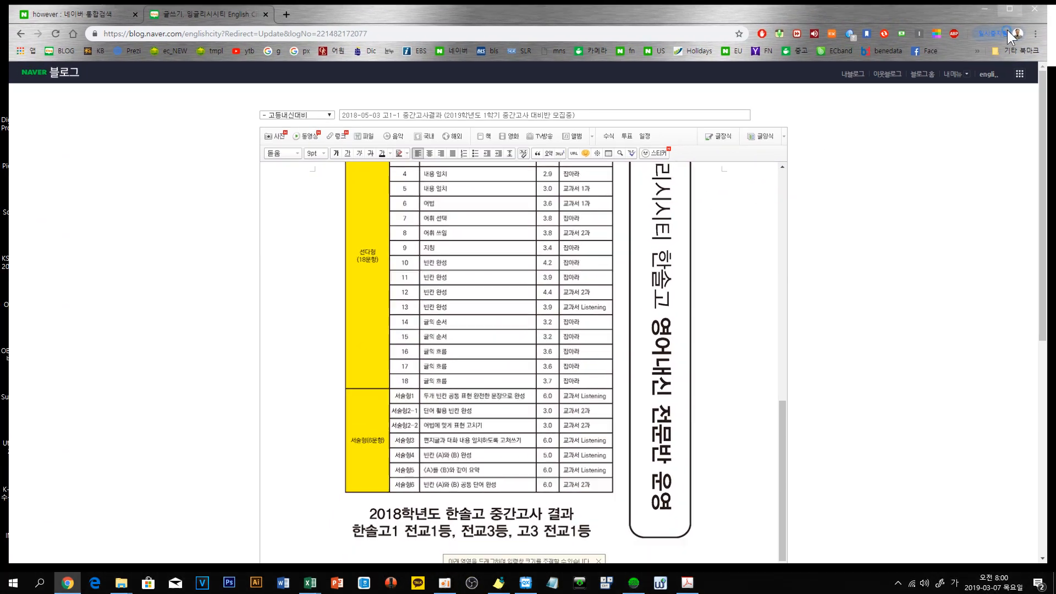
pyautogui.scroll(-7, 728, 358)
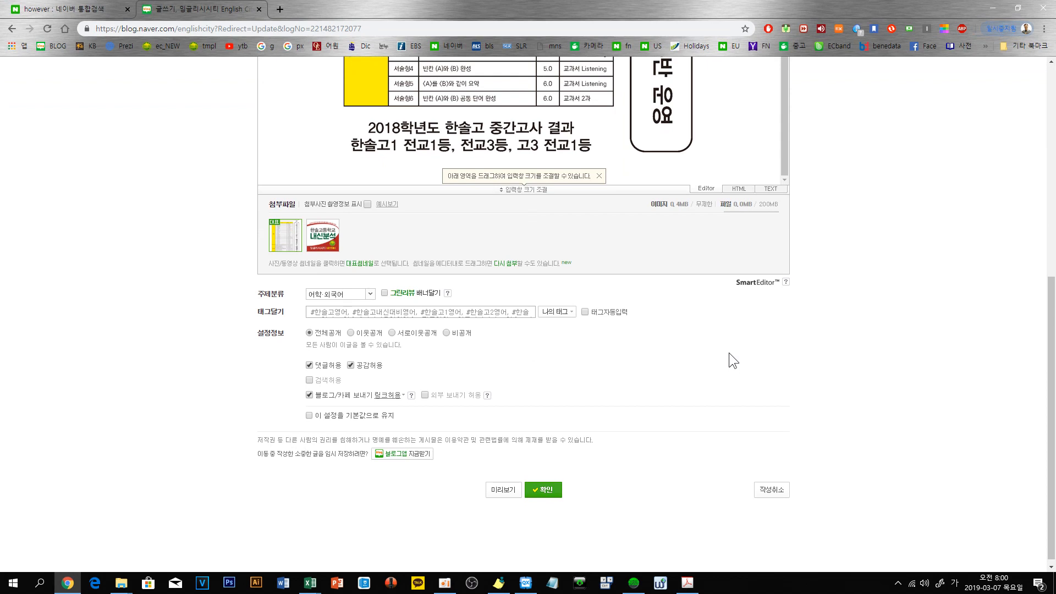
# Step: Make the Hansol High School banner (내신분석) the post's representative thumbnail and publish the updated post
pyautogui.moveTo(341, 235)
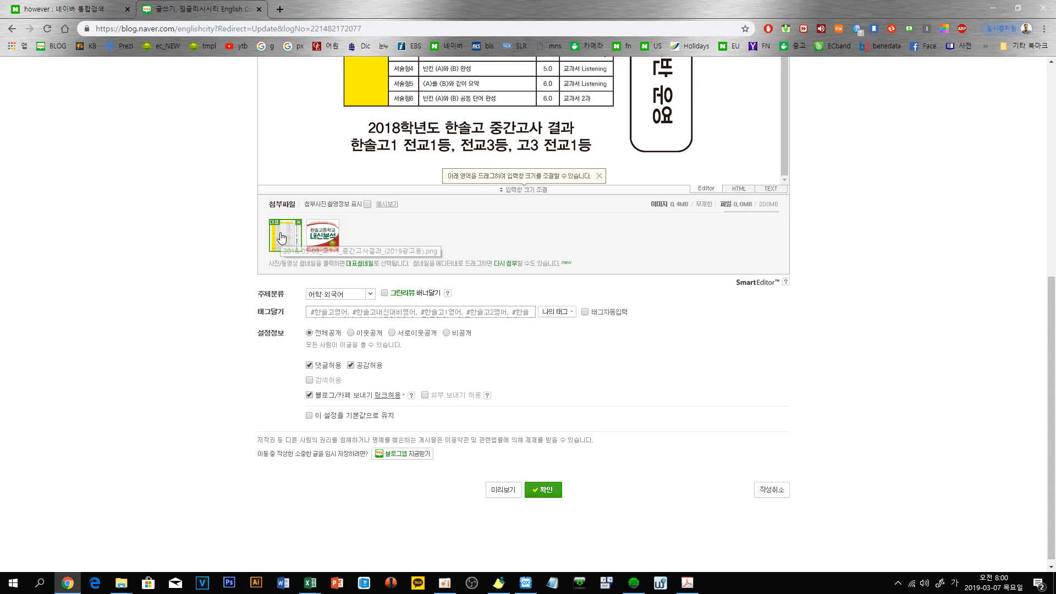
pyautogui.click(324, 240)
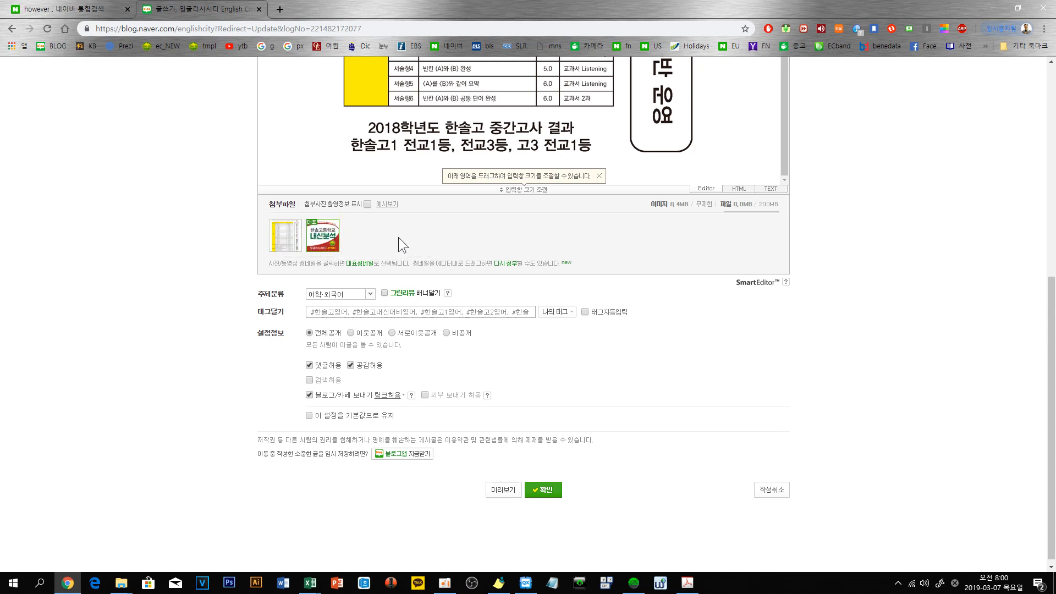
pyautogui.click(551, 487)
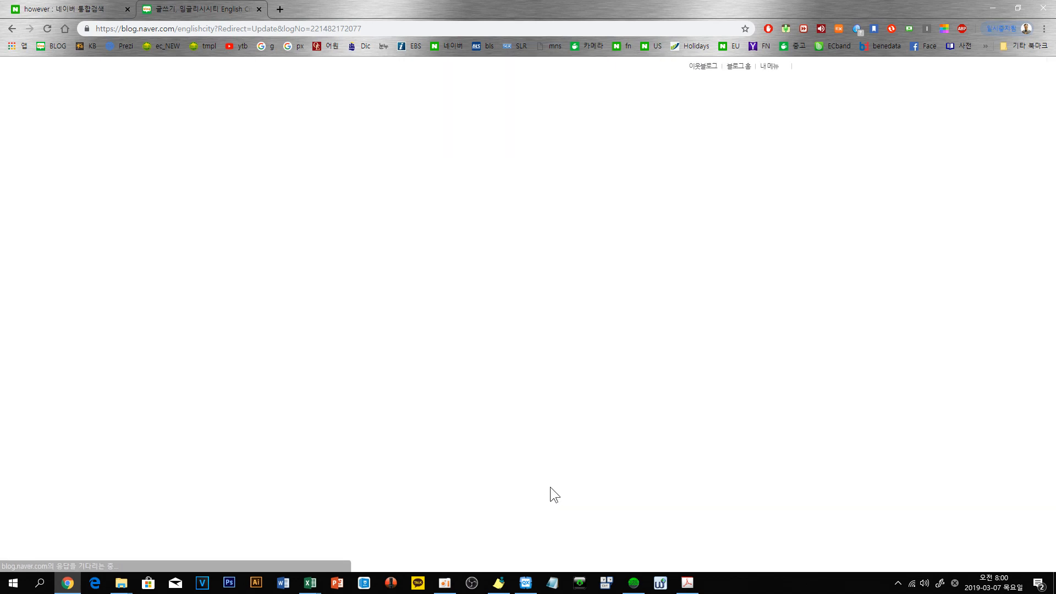
# Step: Review the banner and exam analysis image in the published post, and open the 고등내신대비 category
pyautogui.scroll(-5, 561, 418)
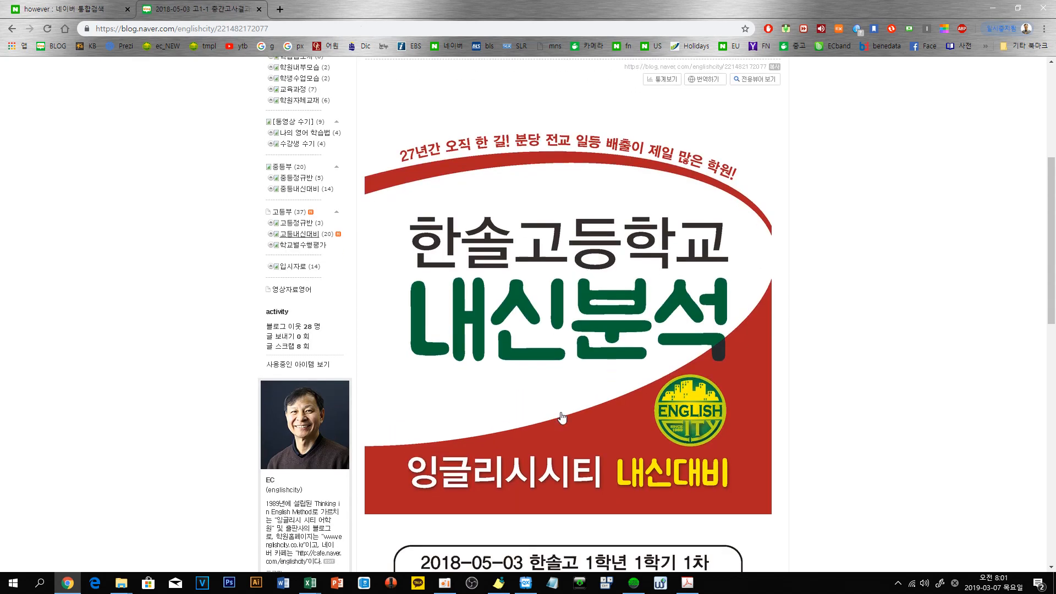
pyautogui.scroll(-3, 561, 418)
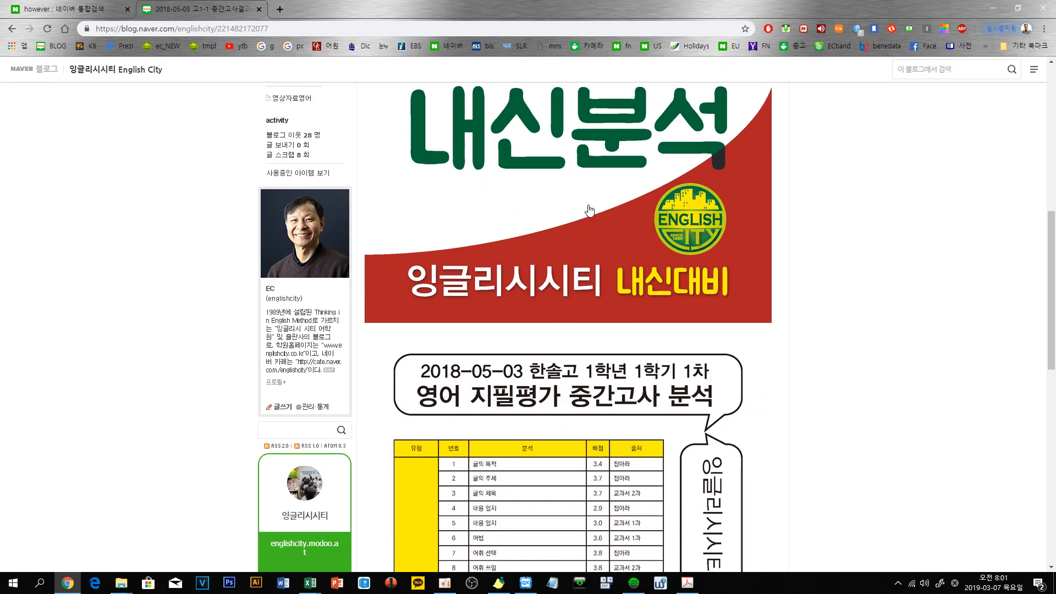
pyautogui.scroll(-5, 589, 210)
pyautogui.scroll(6, 591, 214)
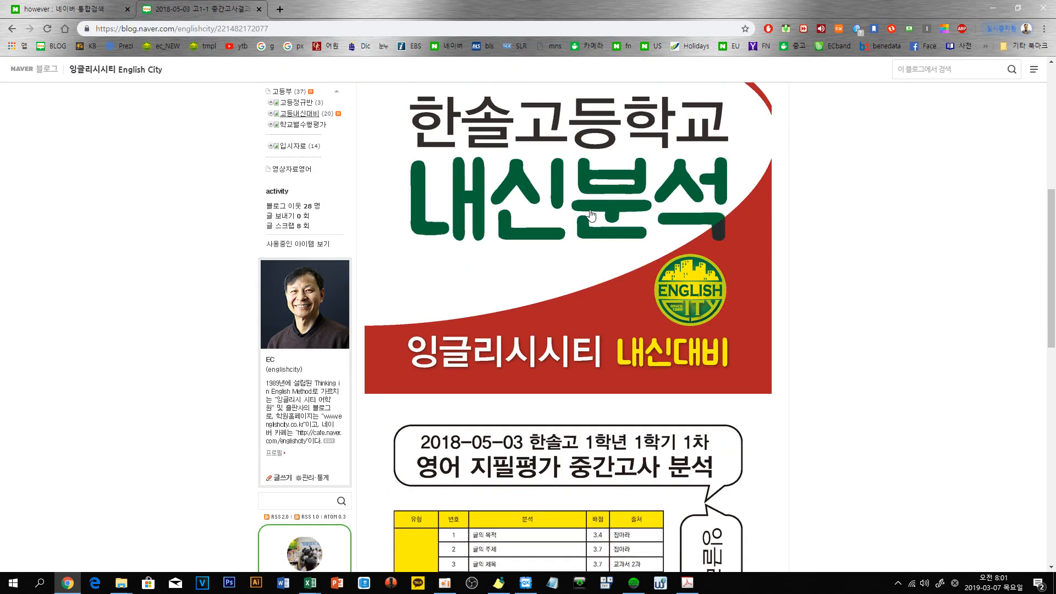
pyautogui.scroll(4, 591, 215)
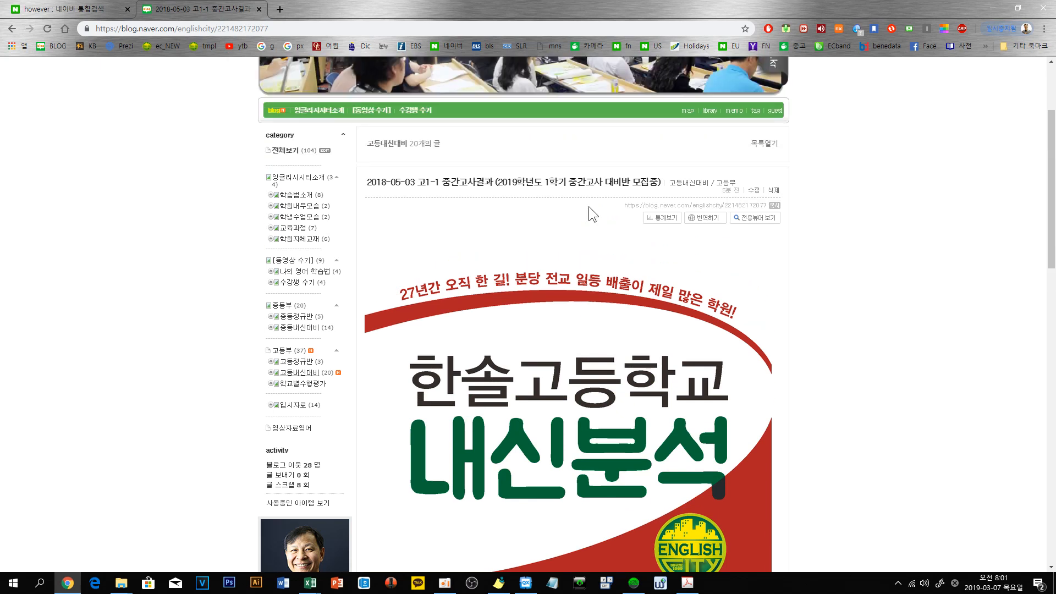
pyautogui.click(306, 374)
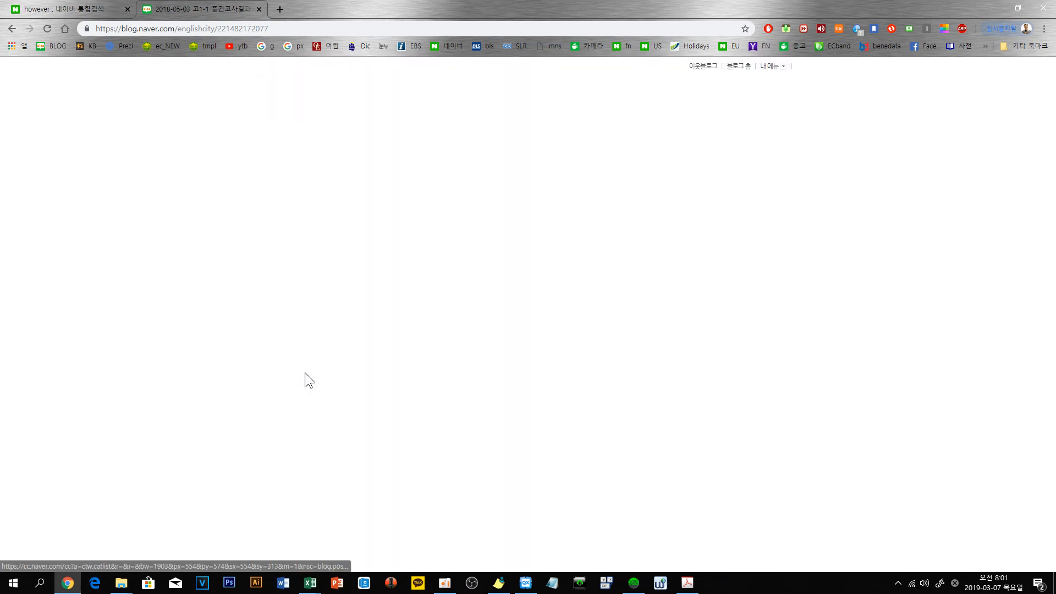